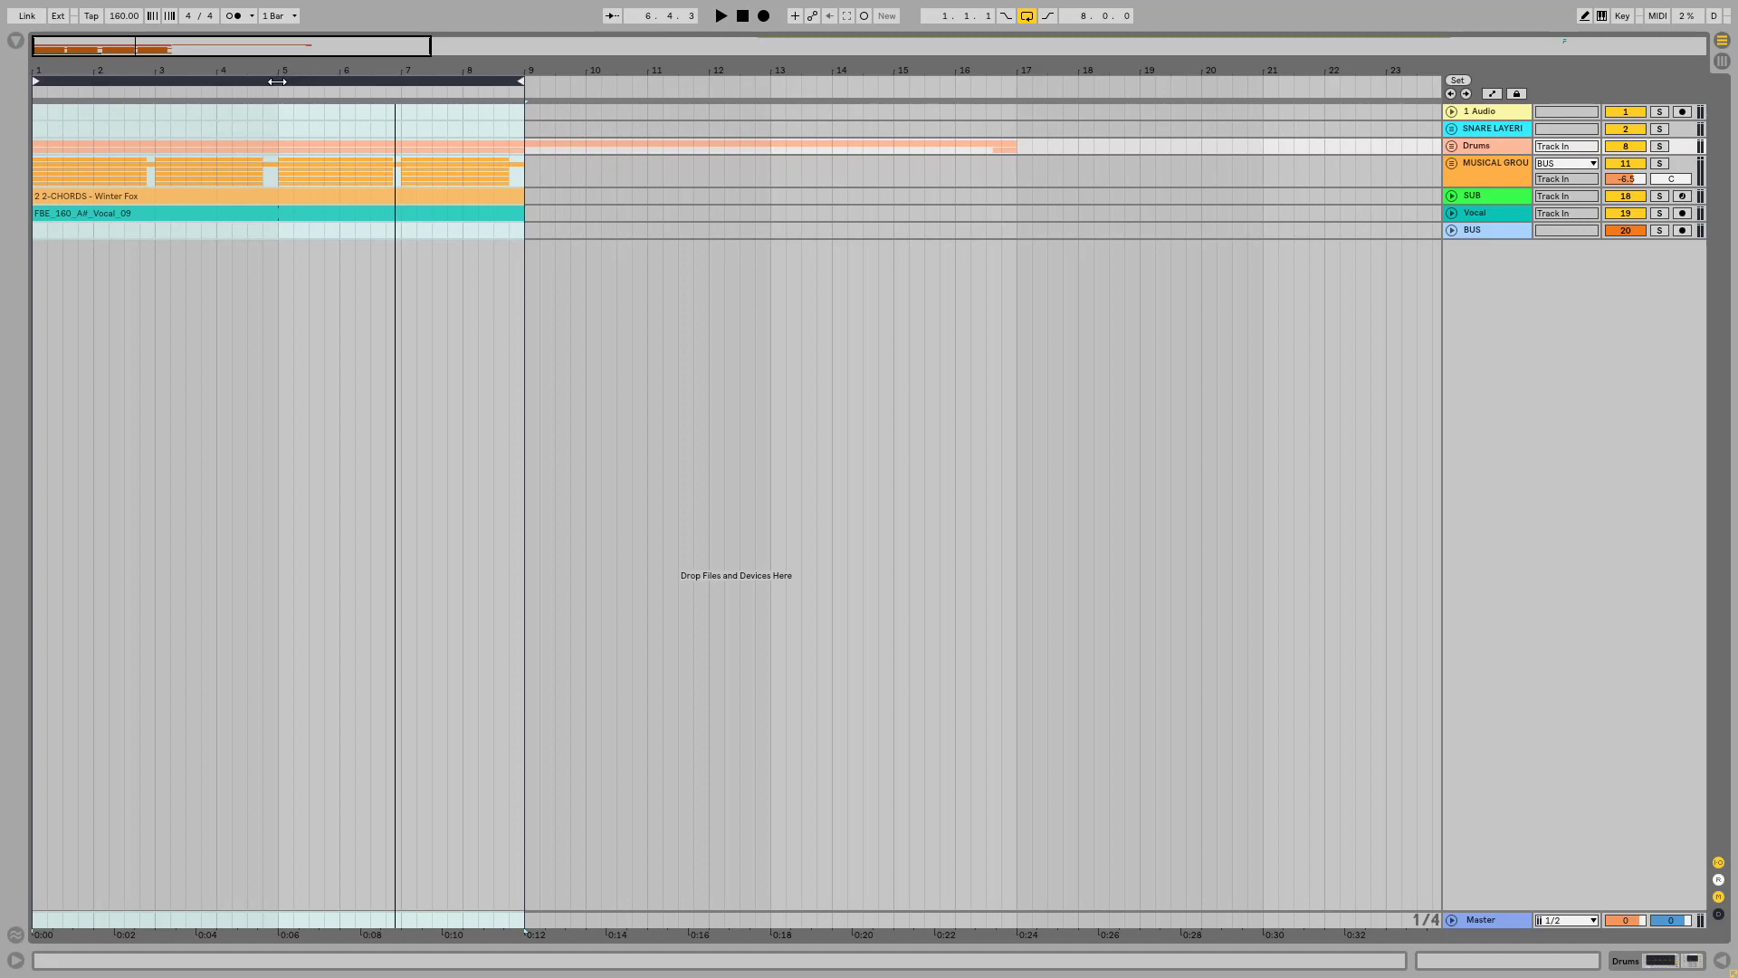
Step: Play back the looped eight-bar arrangement and stop it
left_click_drag(139, 65, 132, 80)
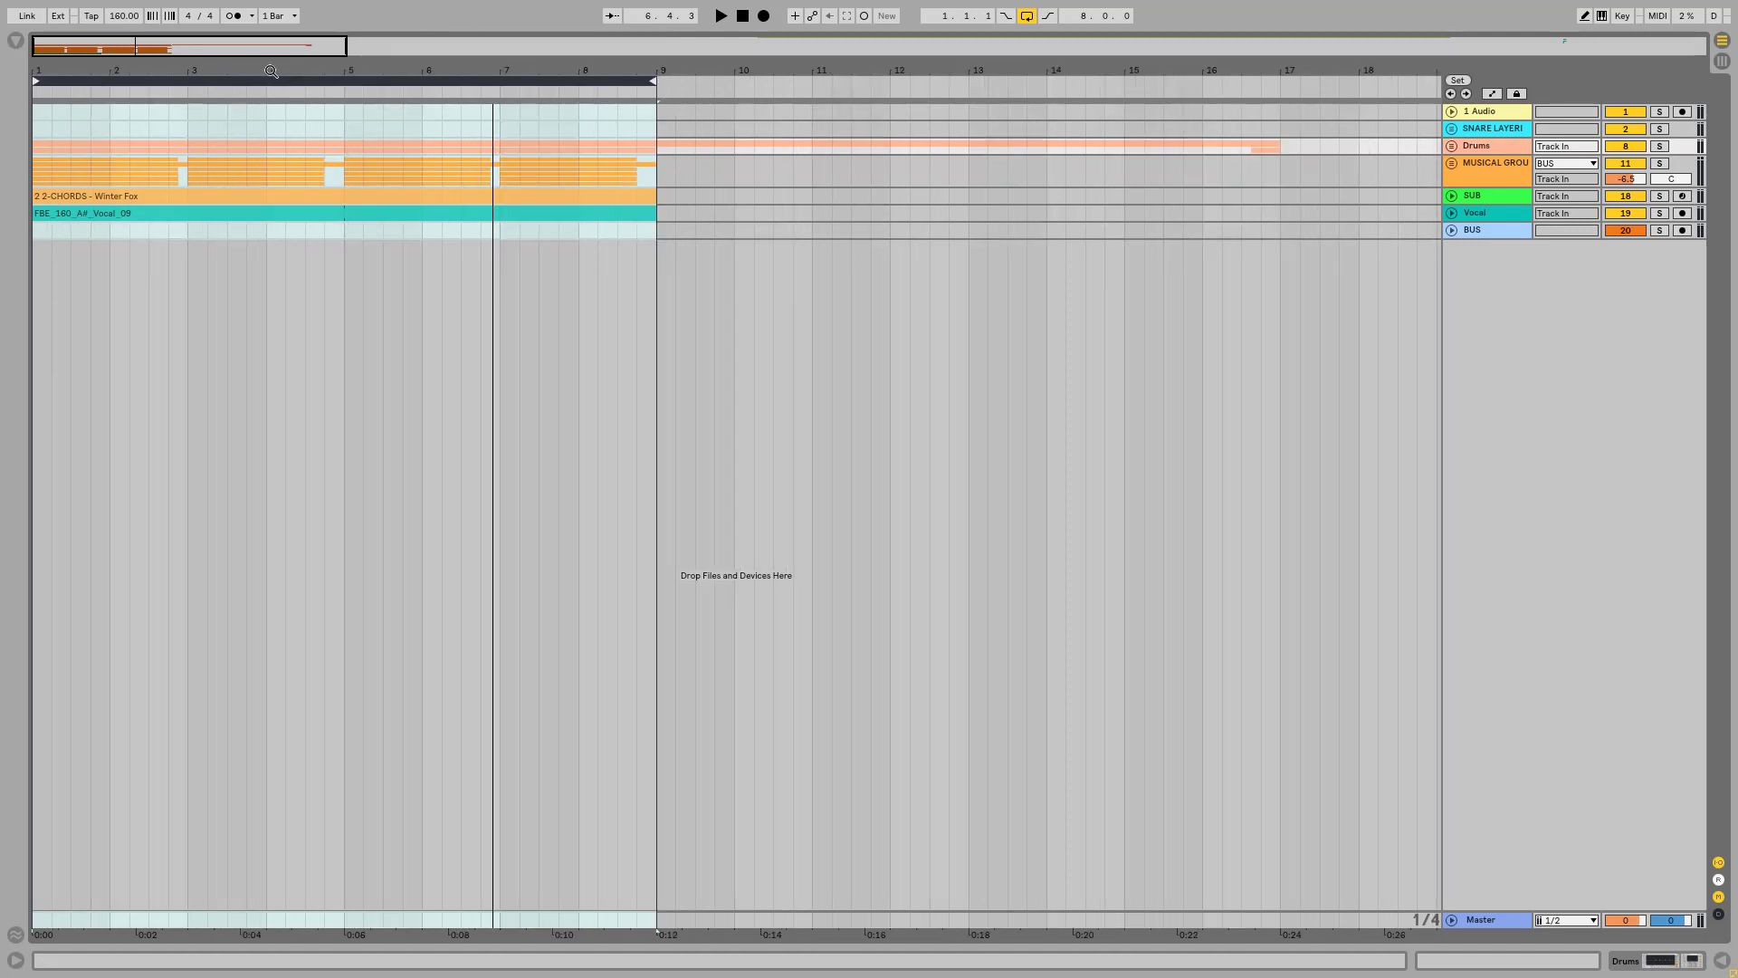
key("space")
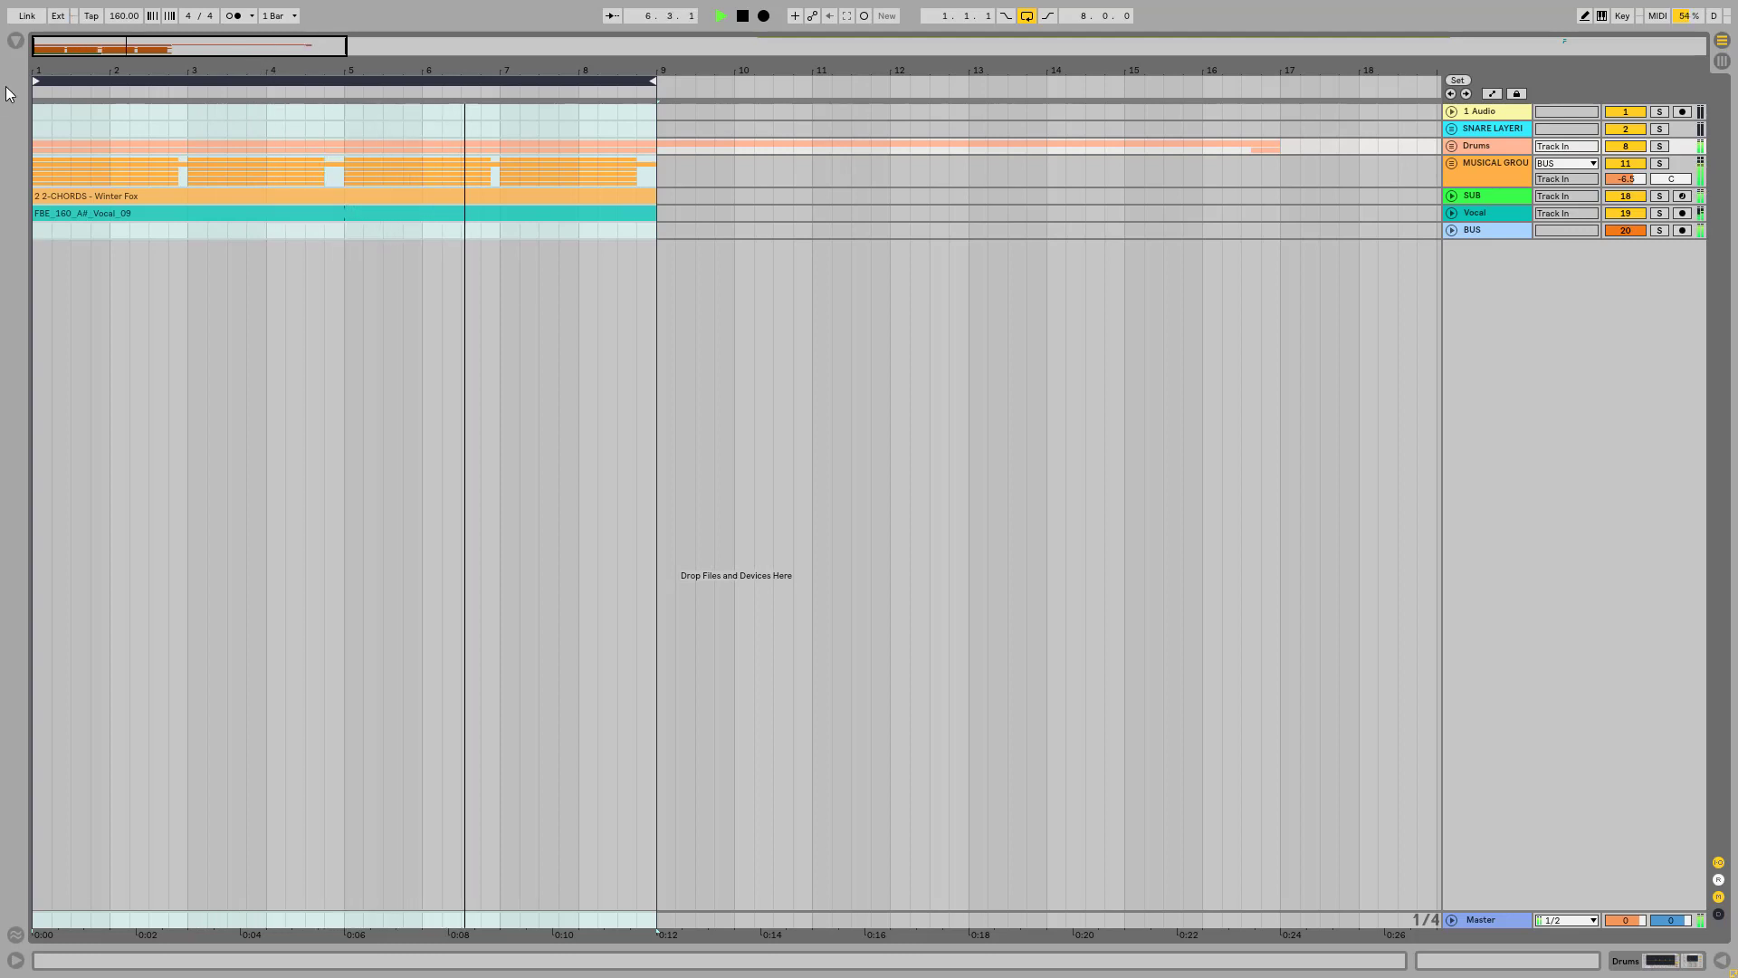
left_click_drag(307, 42, 308, 67)
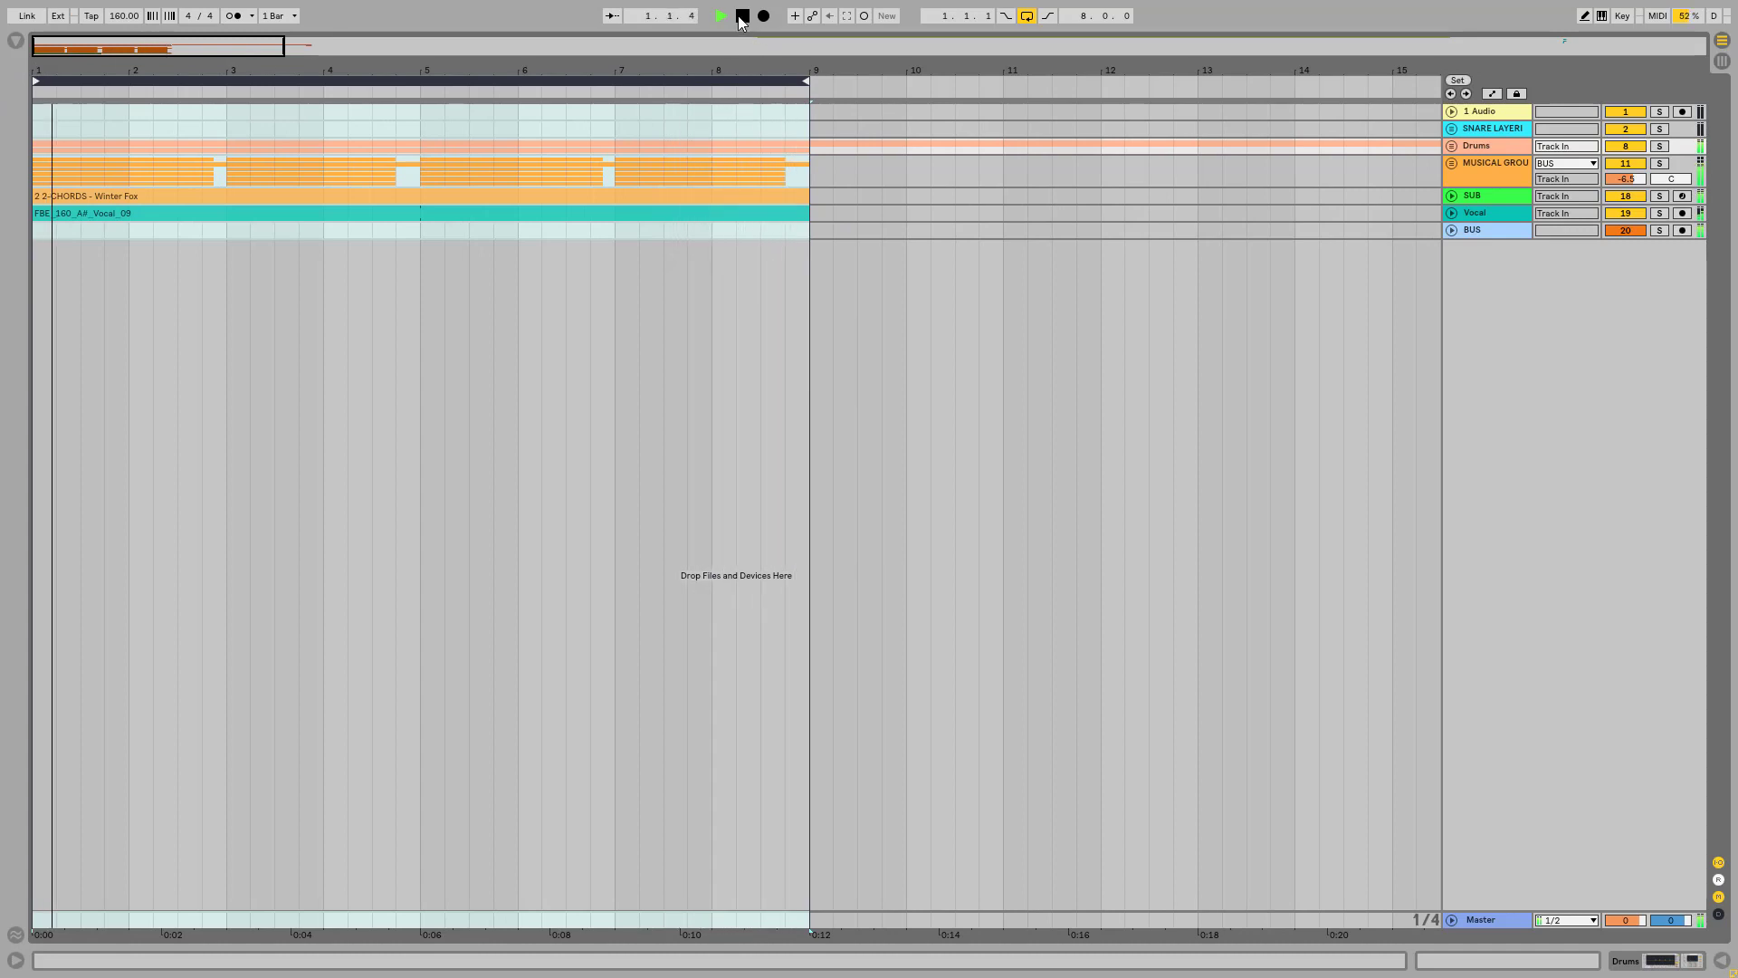
left_click(740, 18)
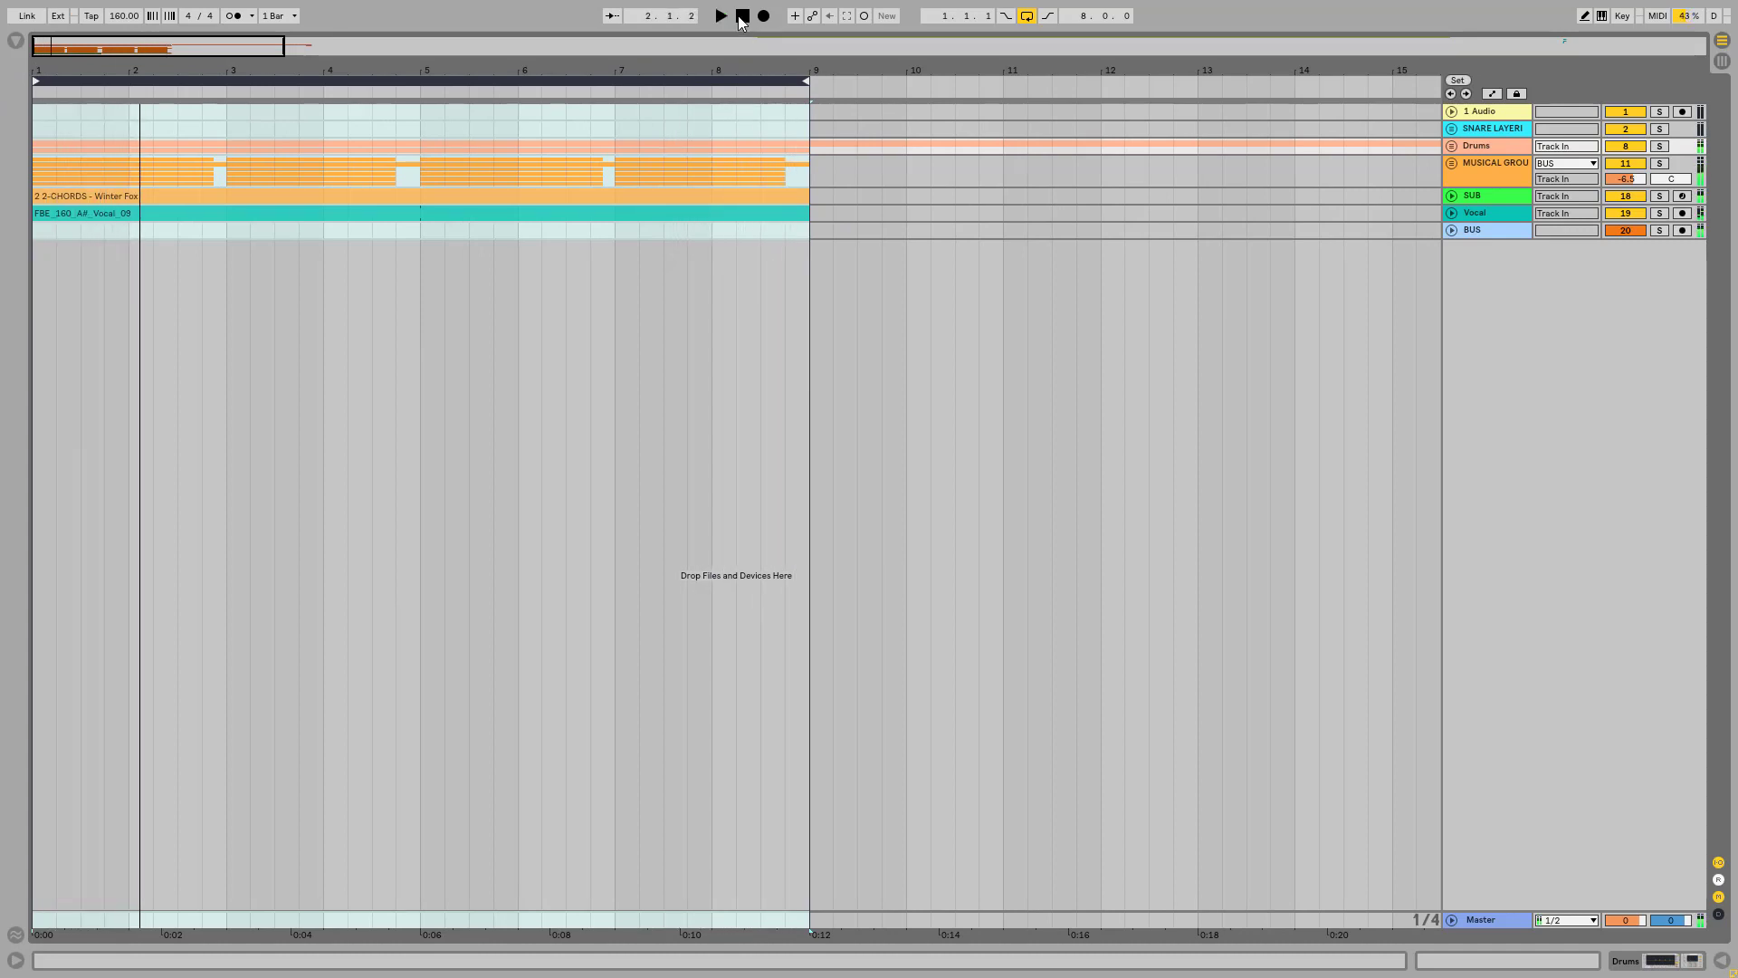
Step: Unfold and solo the Drums group, and play it back on its own
left_click(1451, 147)
left_click(1660, 148)
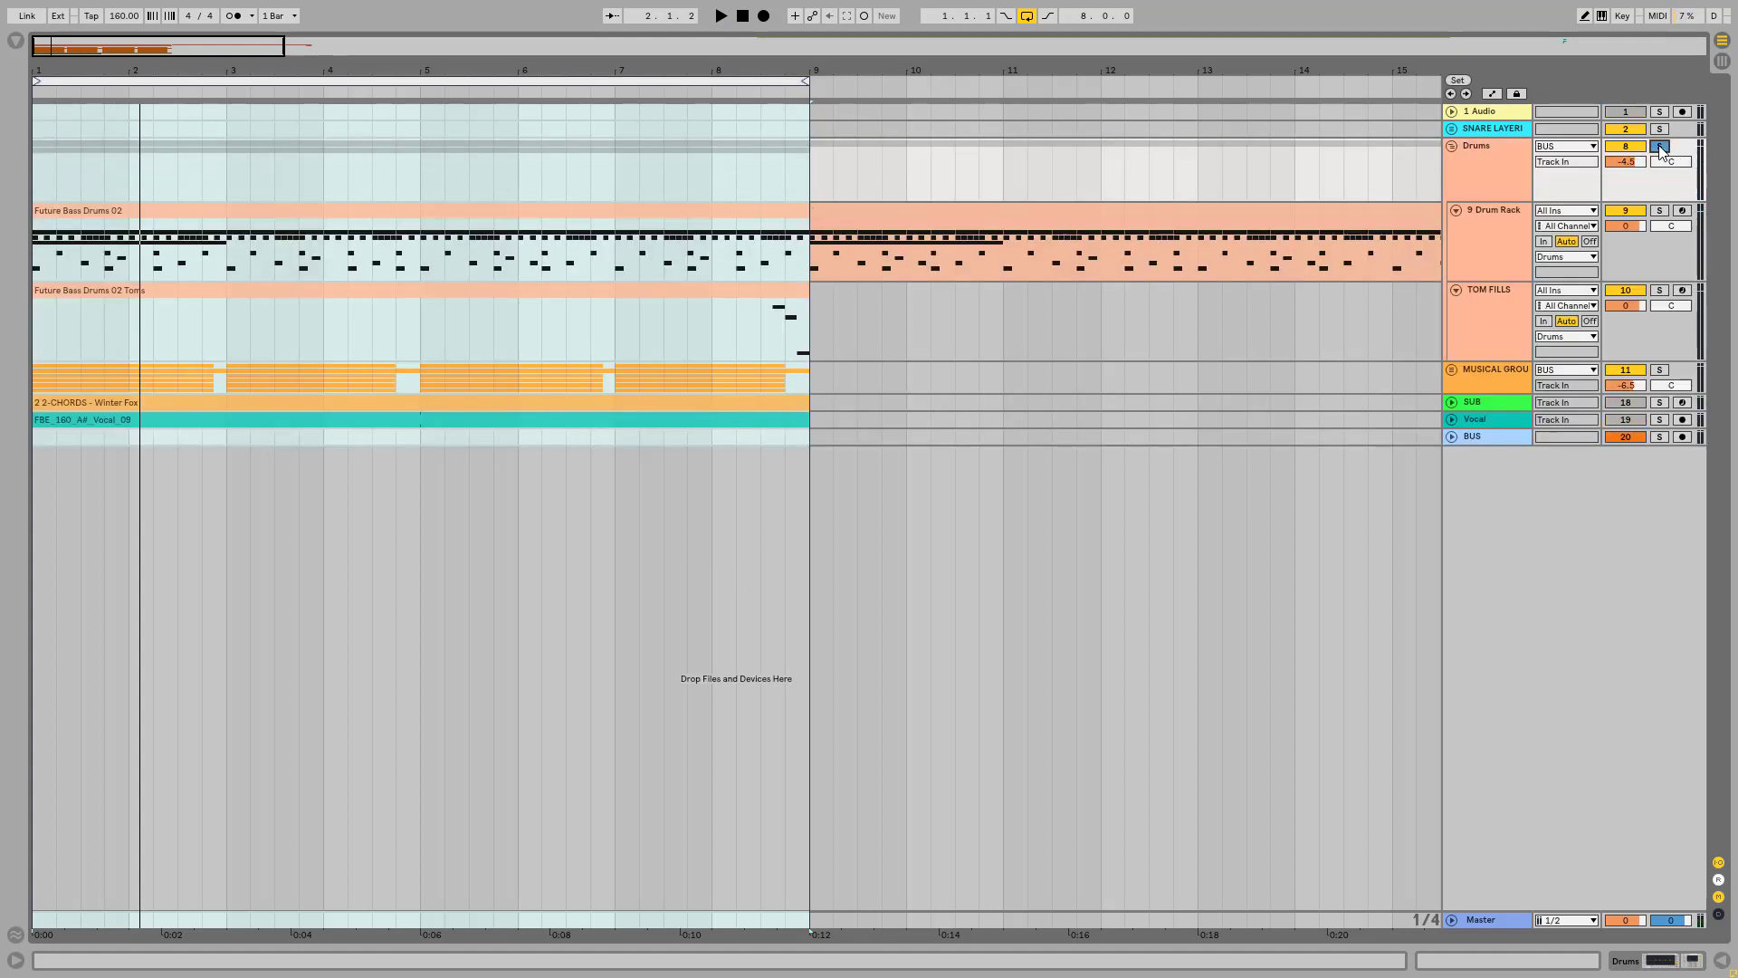
key("space")
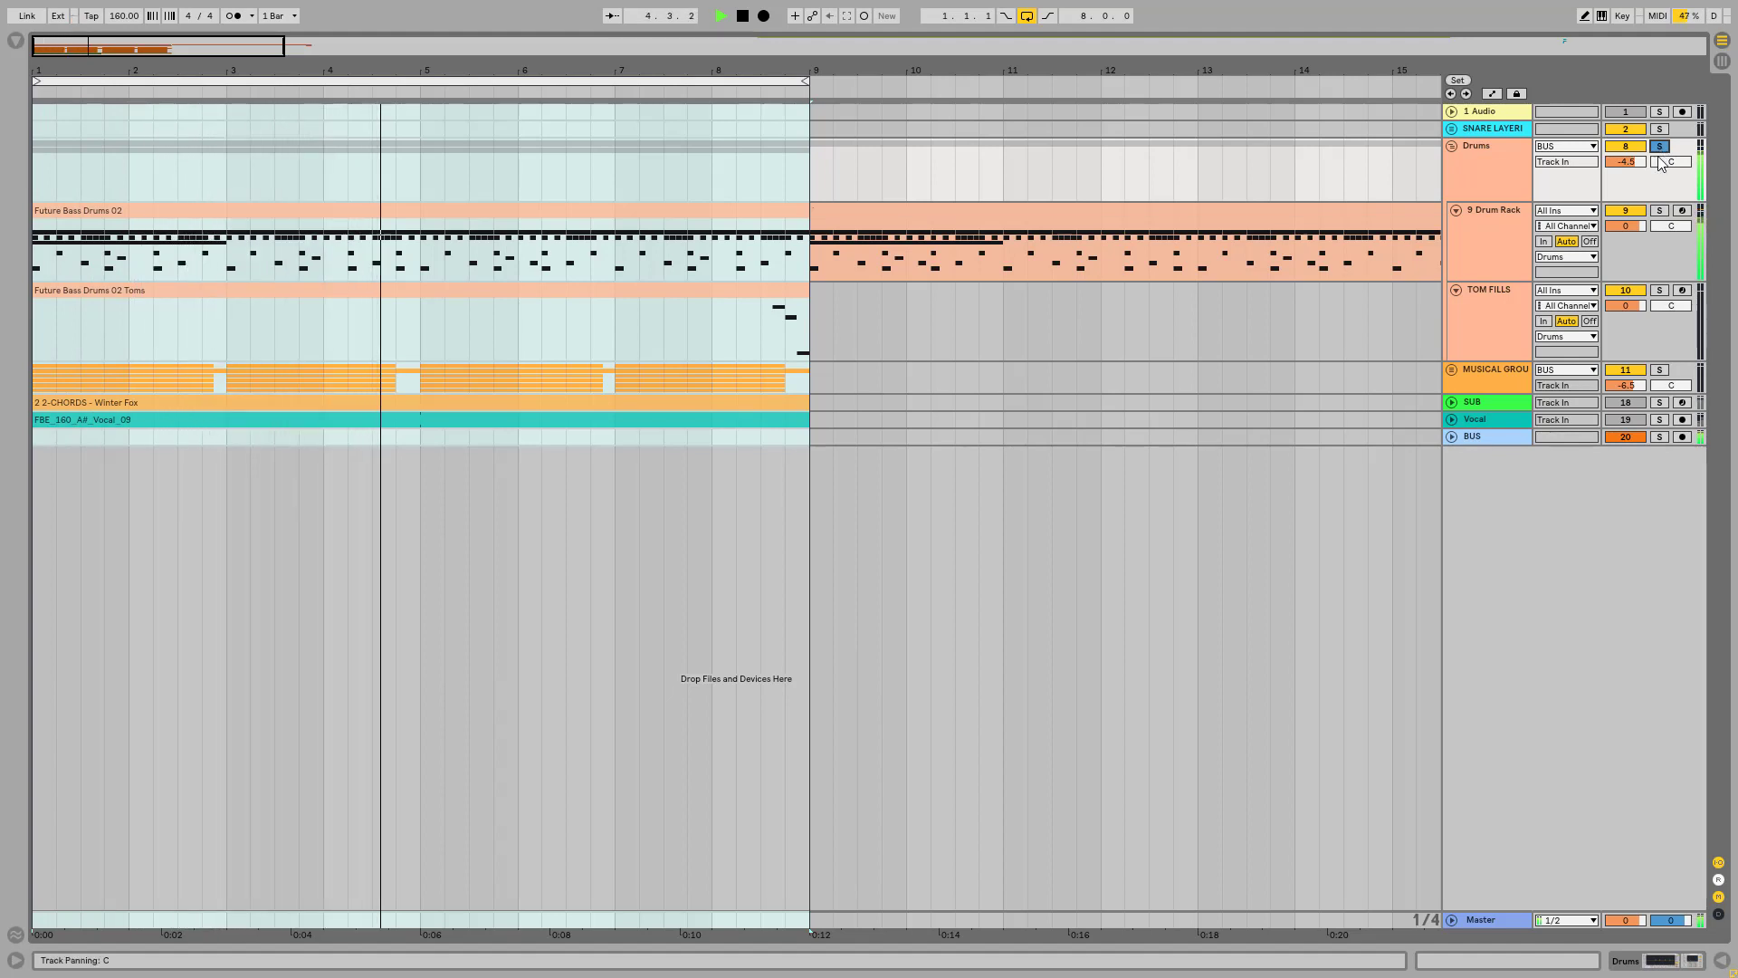
left_click(1493, 143)
key("space")
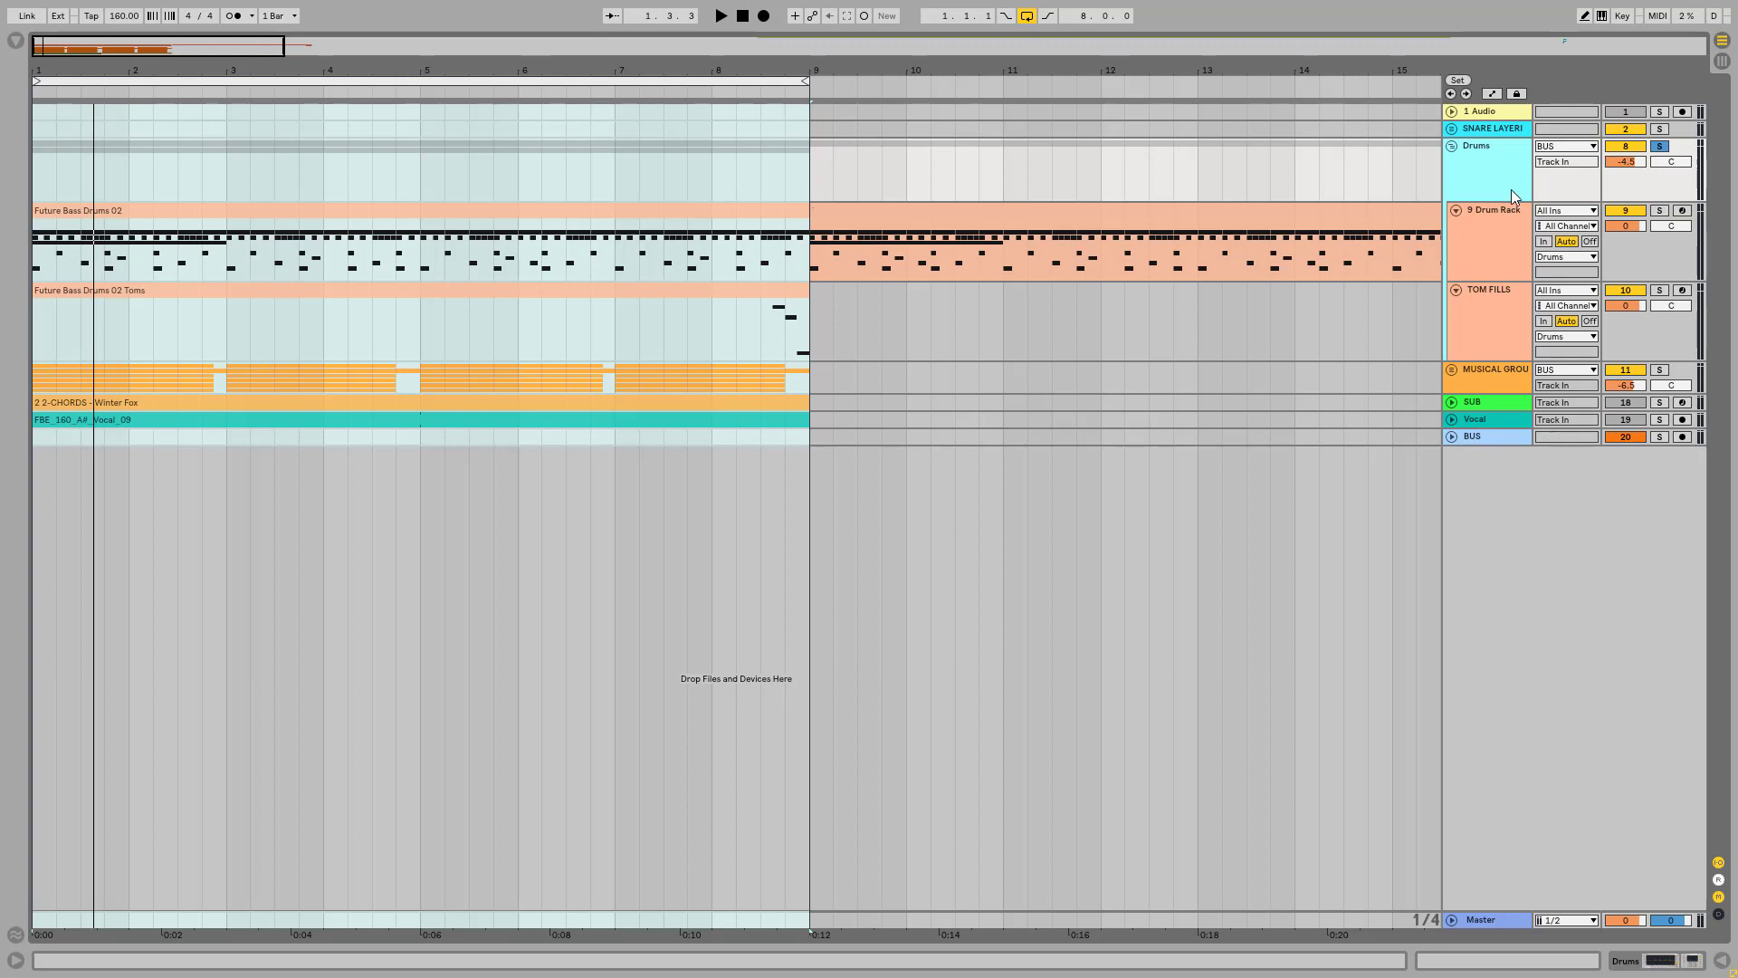
Step: Show the TOM FILLS track's devices and place the insert mark at 8.3.1, just before the tom notes
left_click(1499, 213)
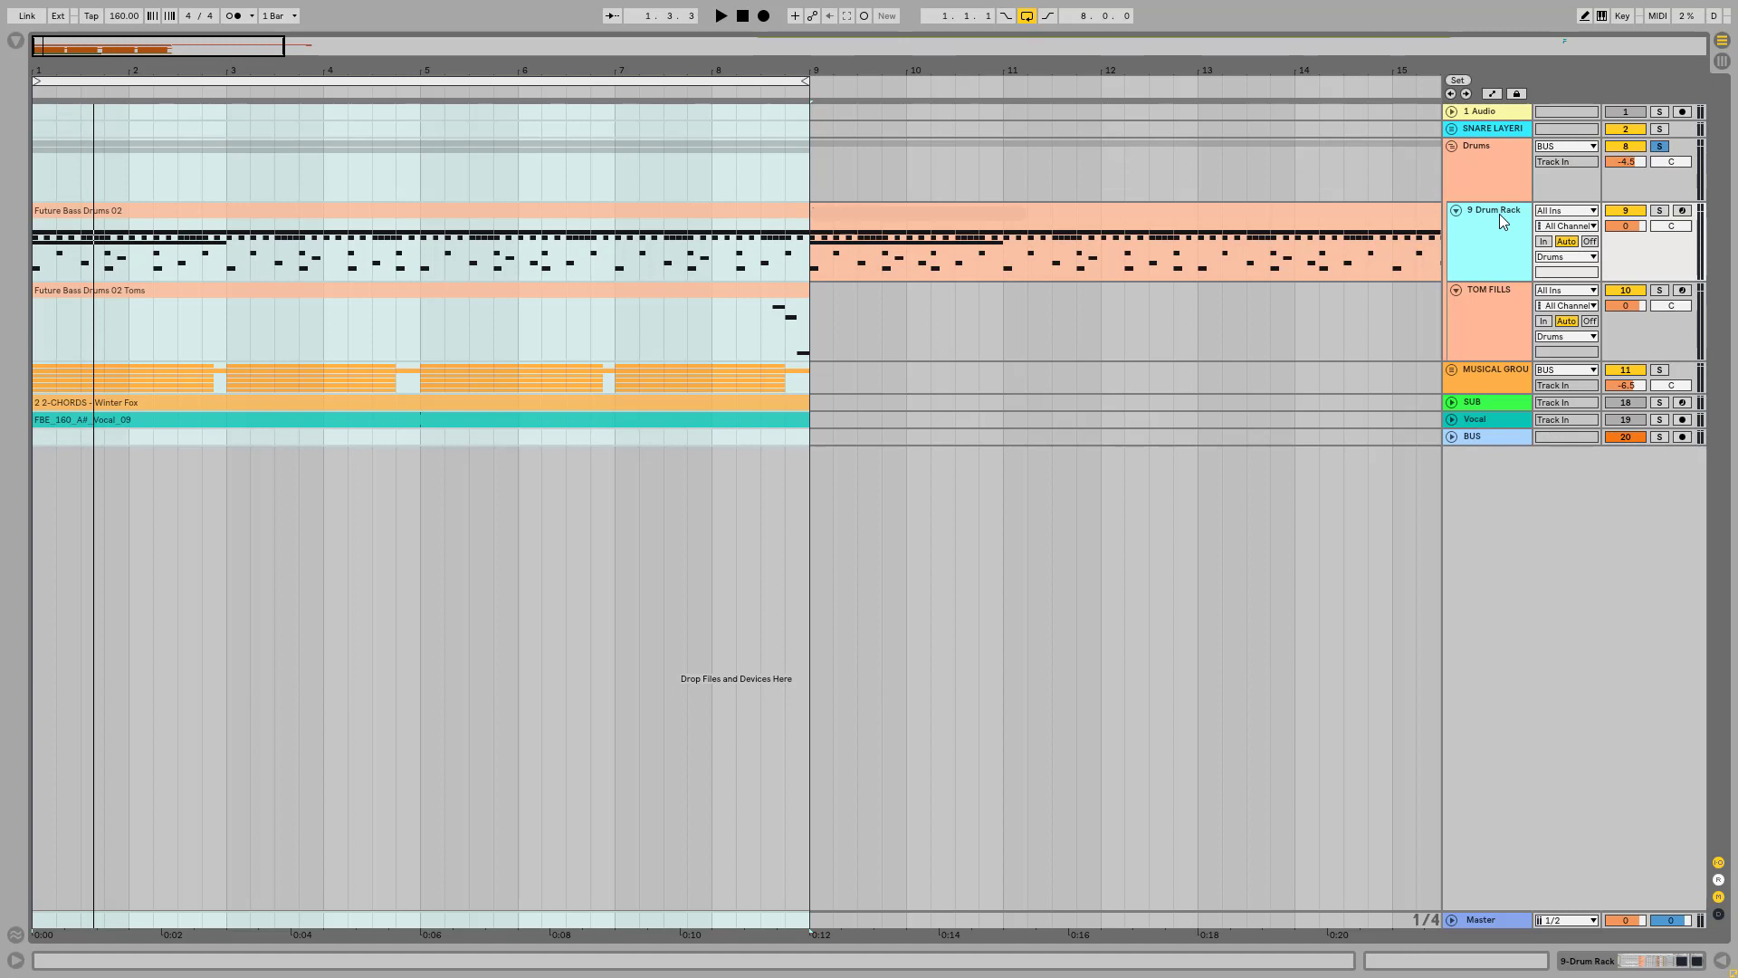
double_click(1494, 303)
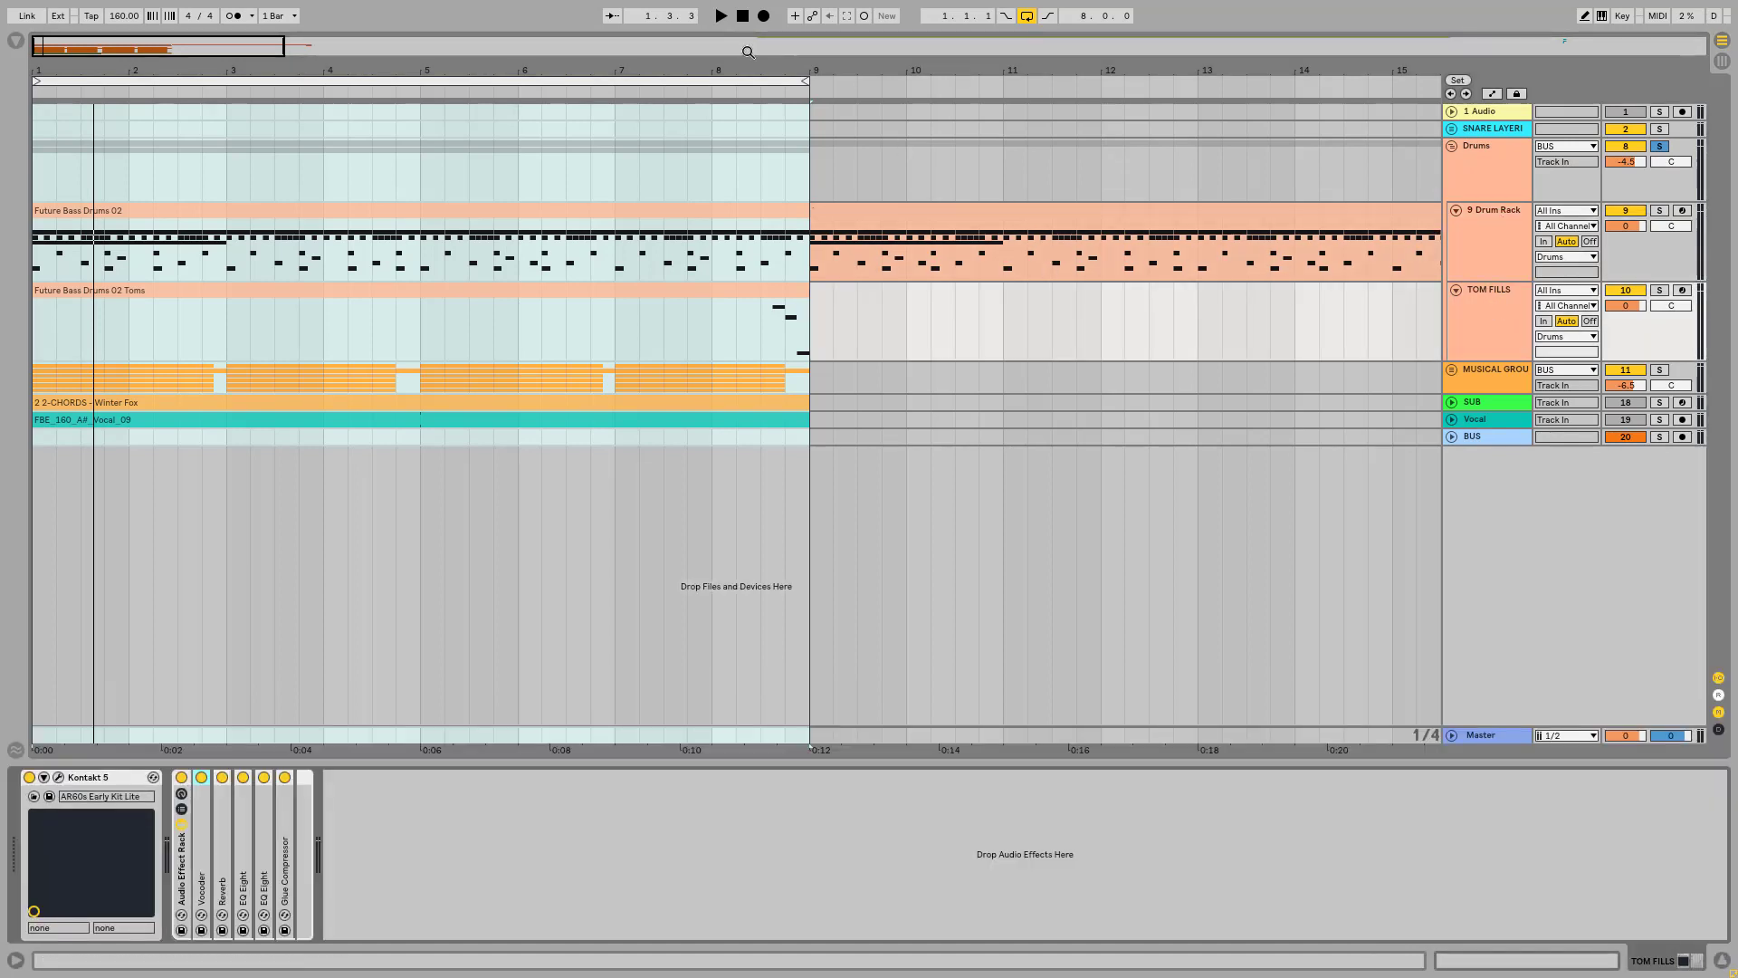
left_click_drag(768, 68, 739, 349)
left_click(775, 329)
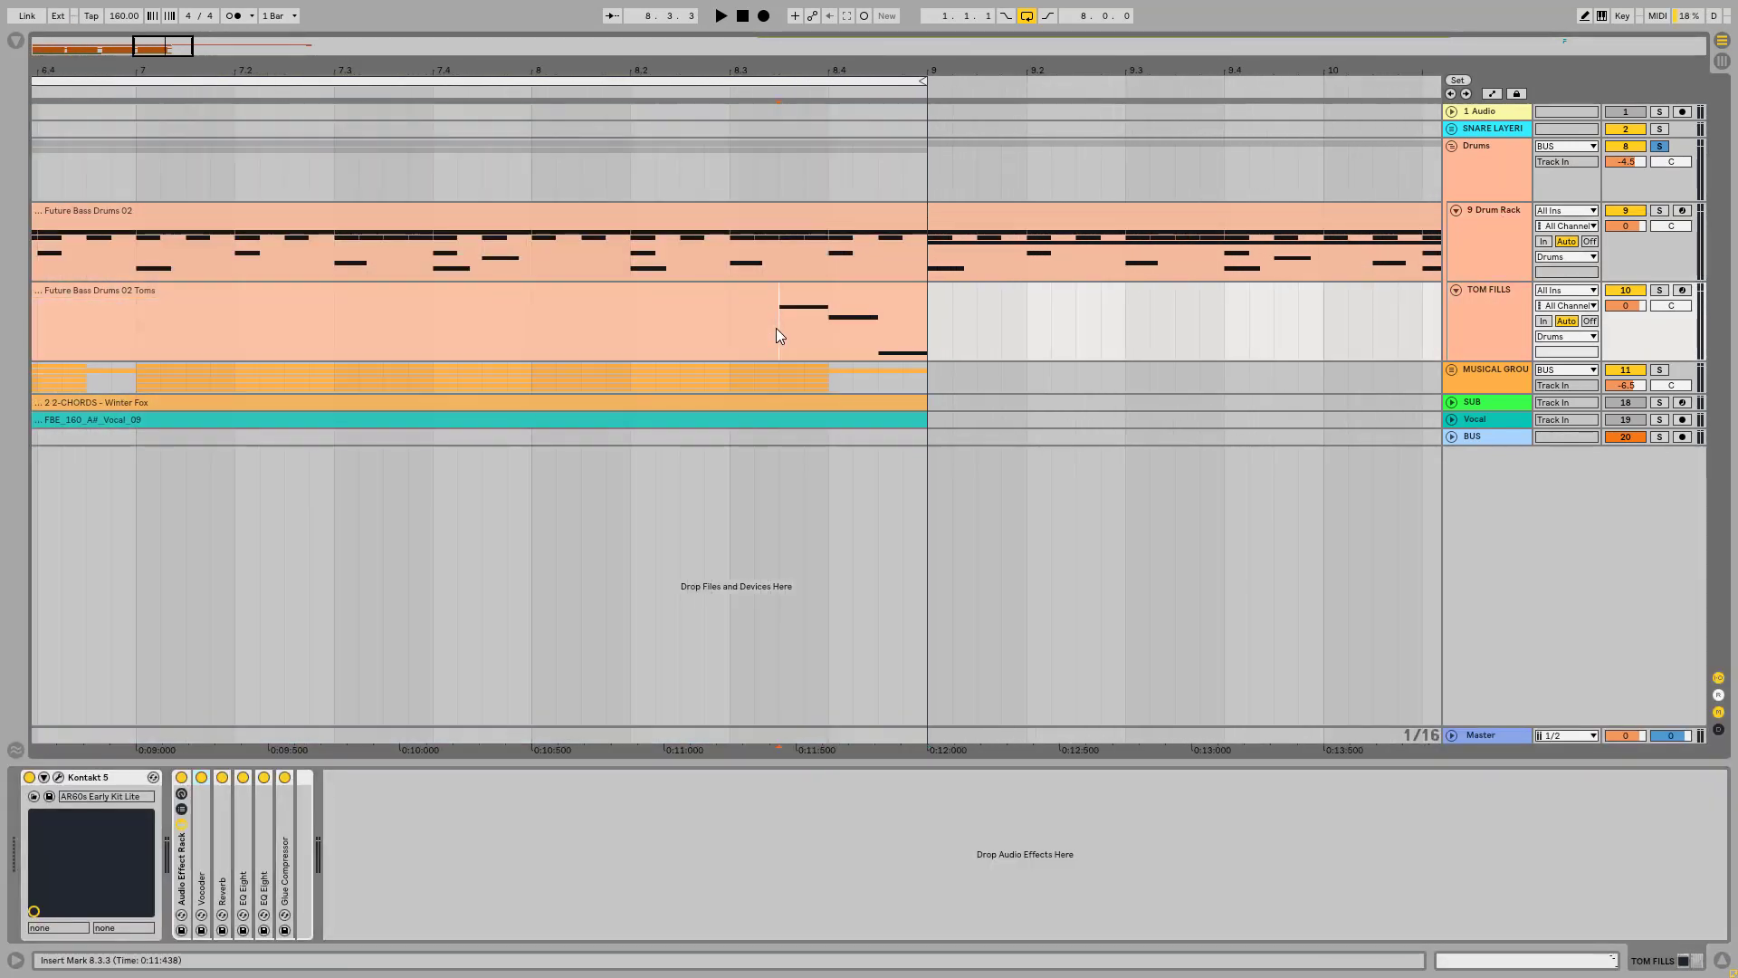
left_click(736, 323)
Step: Audition the toms of the AR60s Early Kit Lite in the TOM FILLS track's Kontakt 5, and close the instrument window
left_click(59, 776)
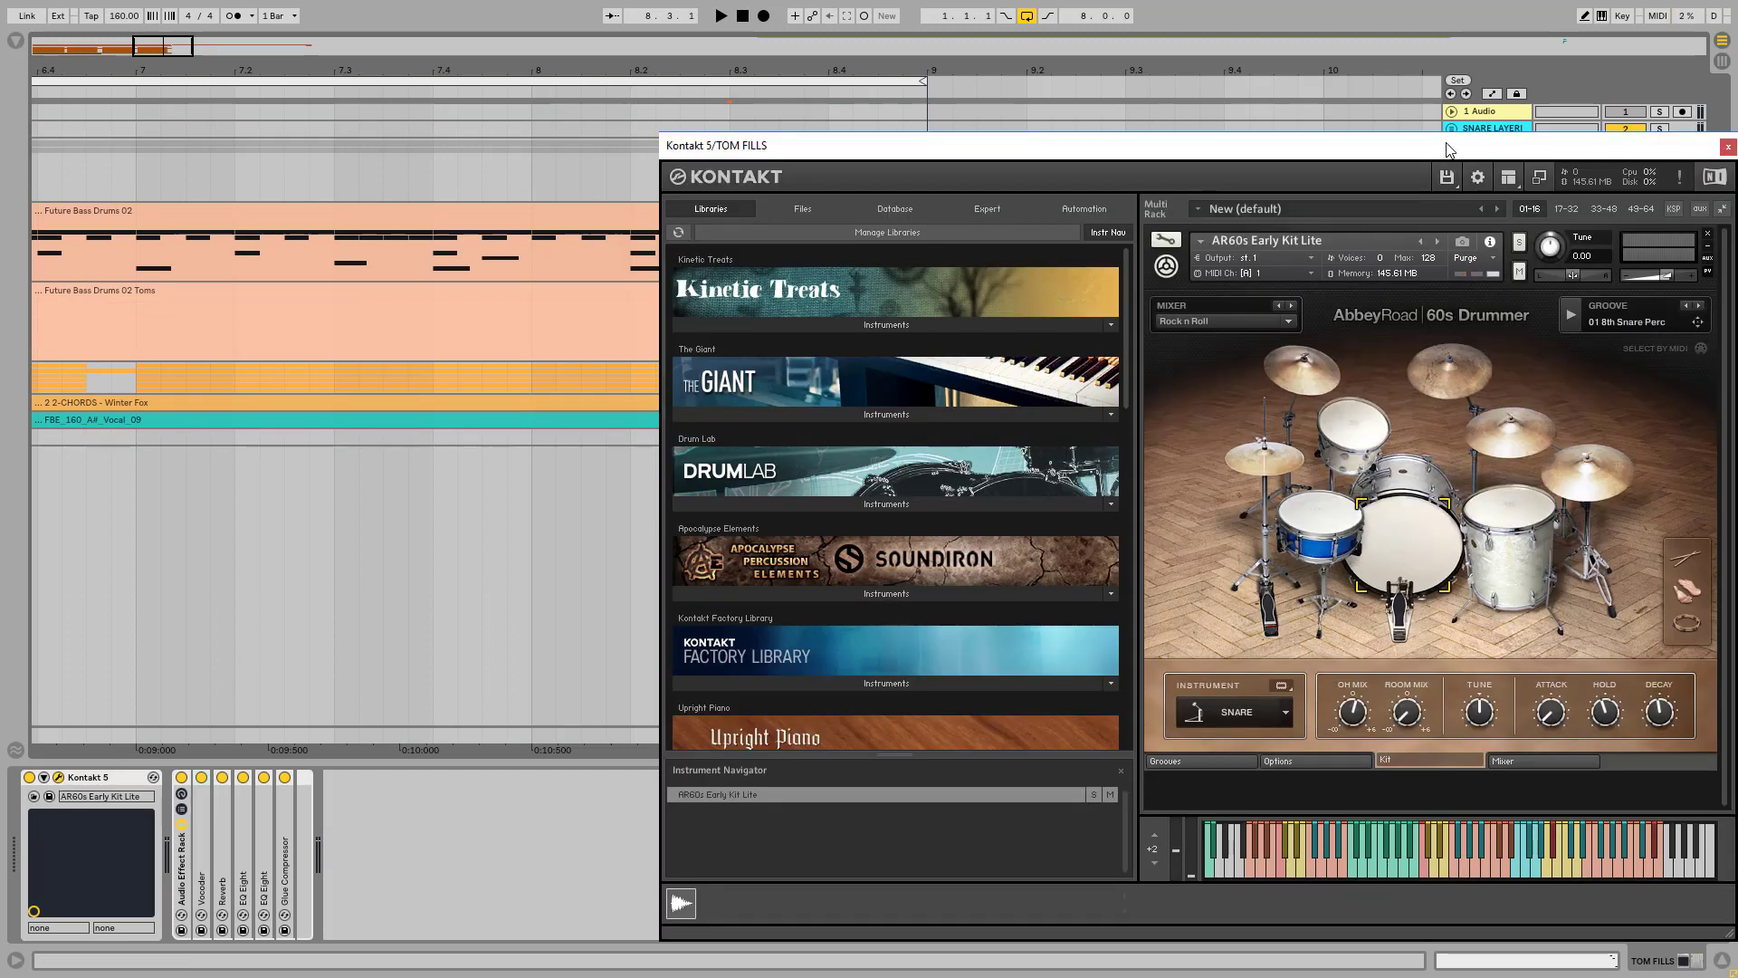
left_click_drag(1446, 142, 1133, 149)
left_click(1059, 427)
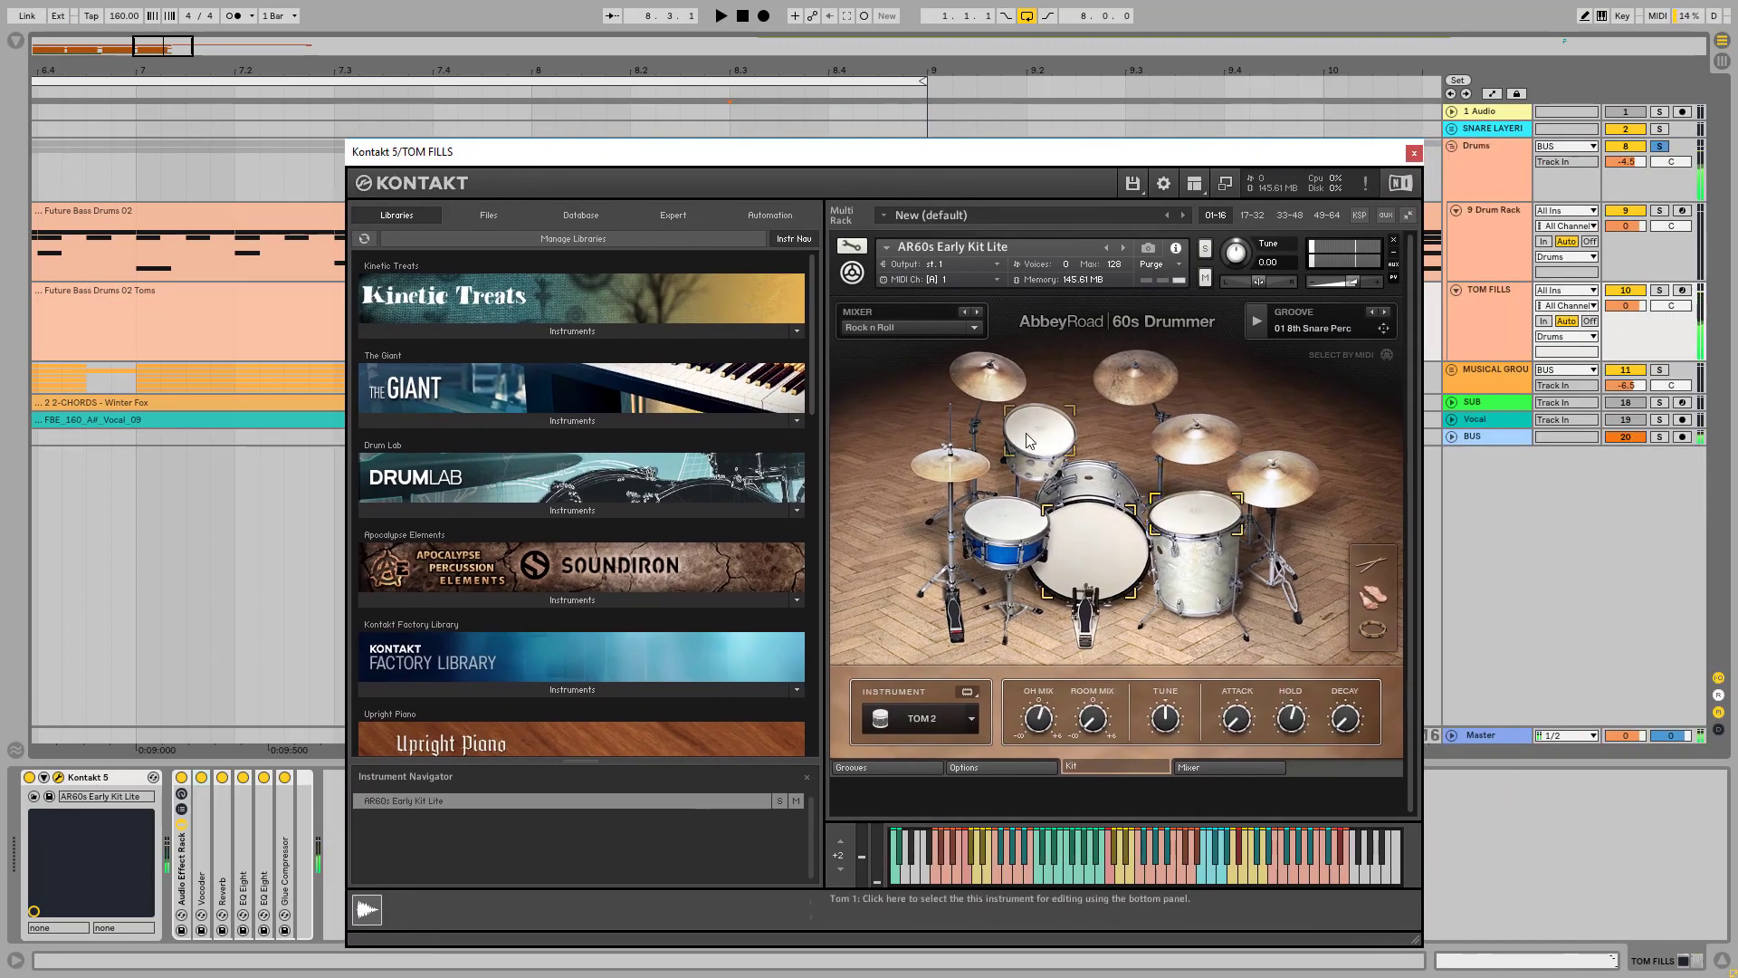
left_click(1086, 536)
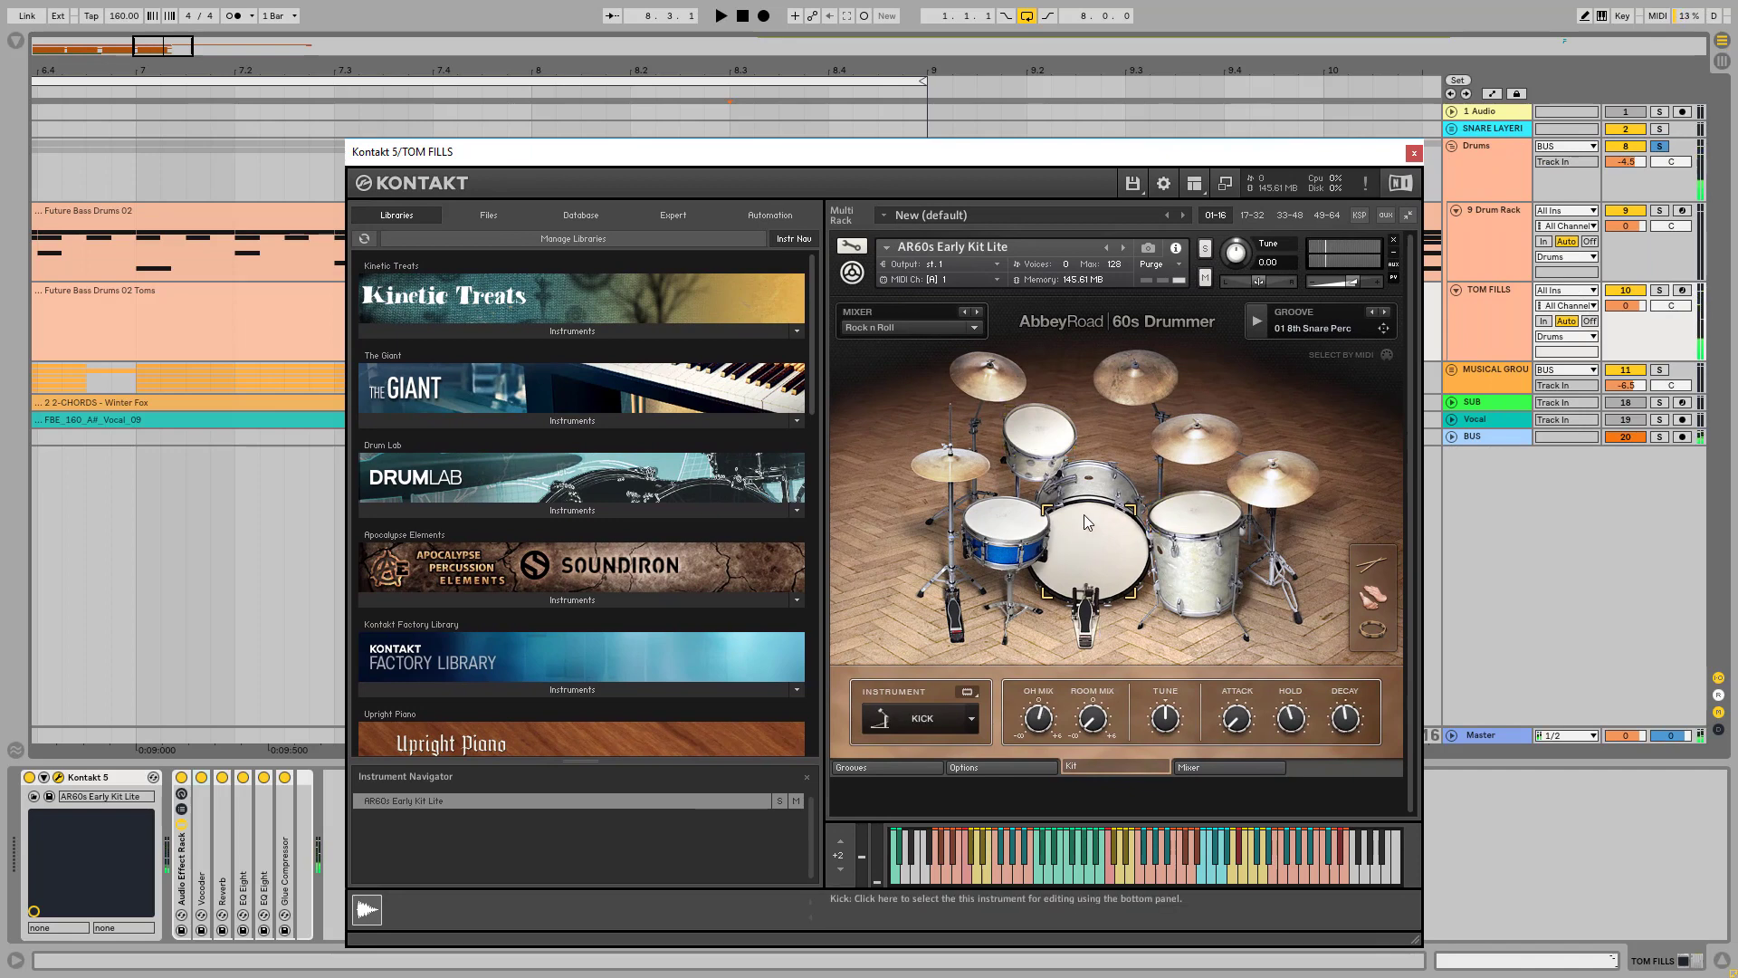
left_click(1191, 516)
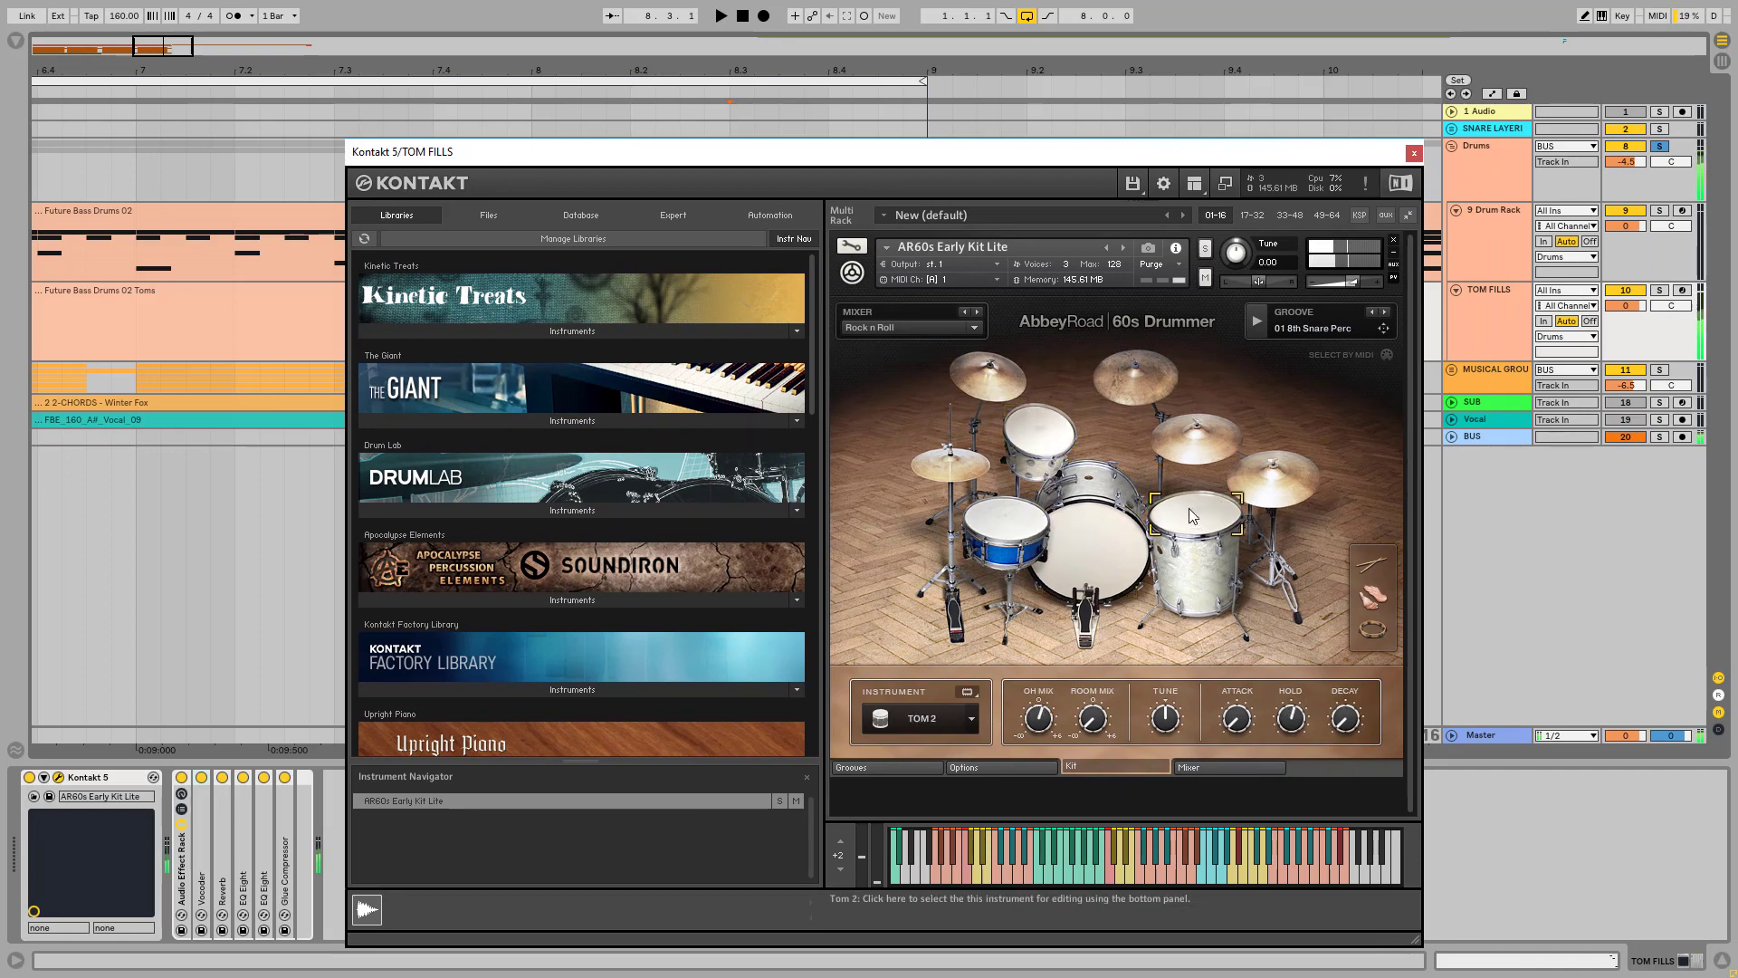
left_click(1413, 153)
Step: Play the tom fill with the TOM FILLS track's Audio Effect Rack bypassed, and switch the rack back on
left_click(1496, 299)
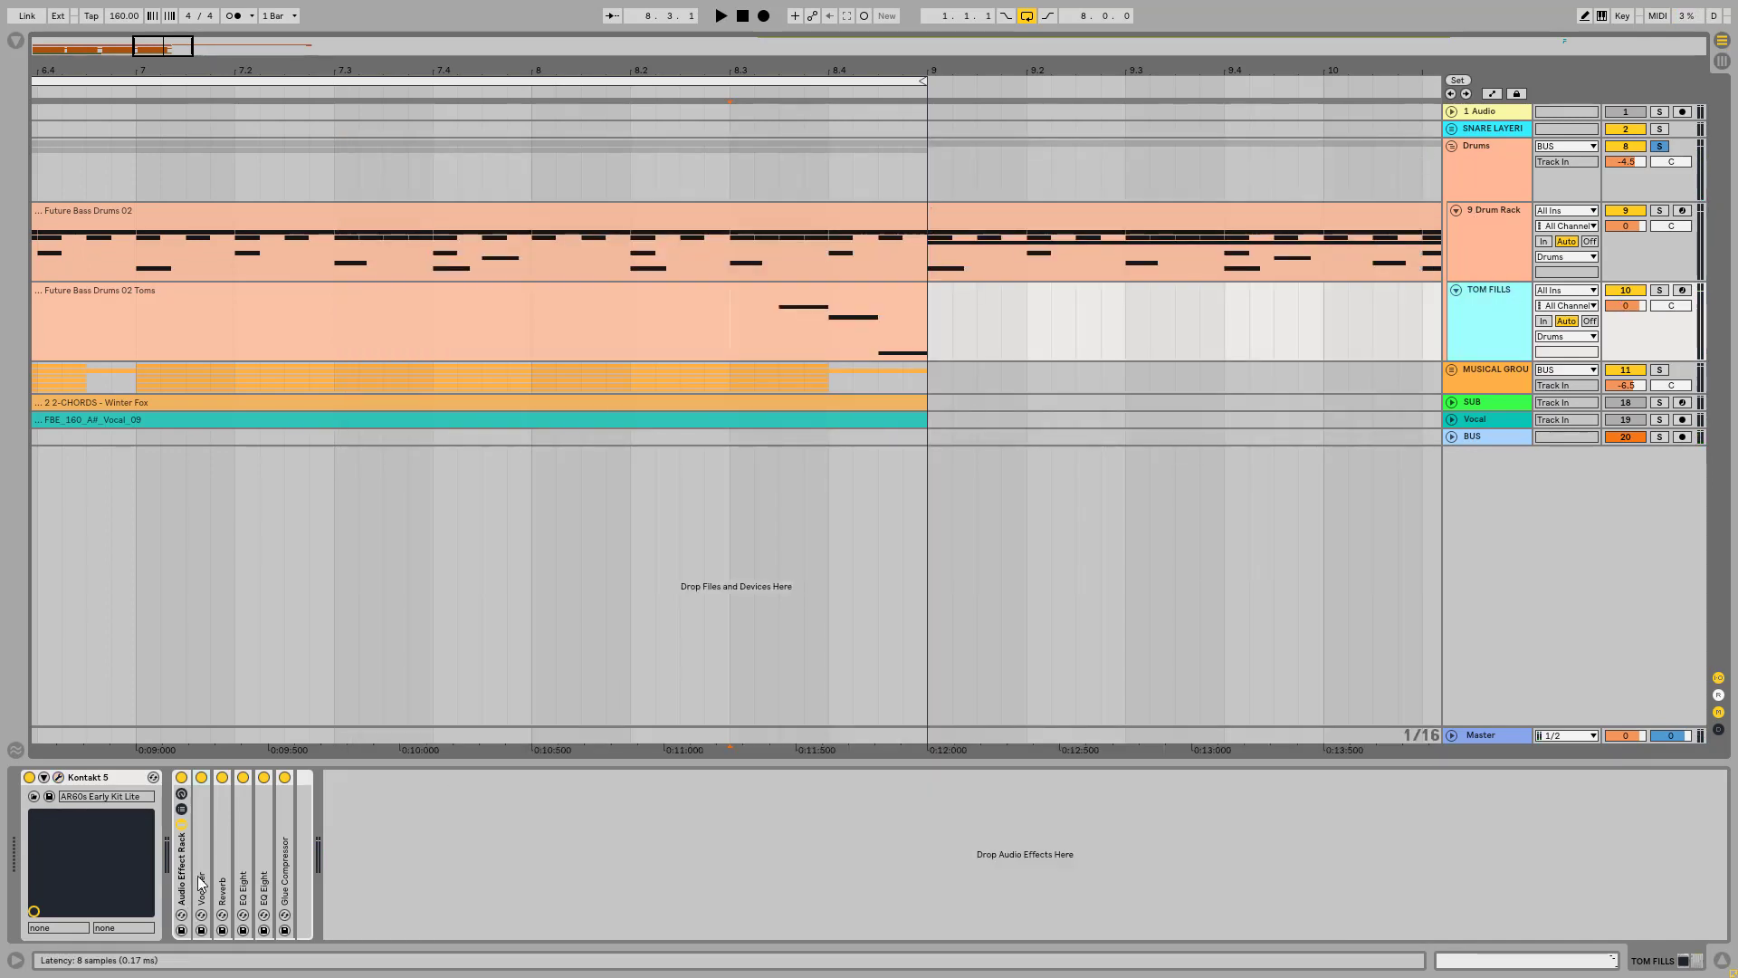
left_click(181, 776)
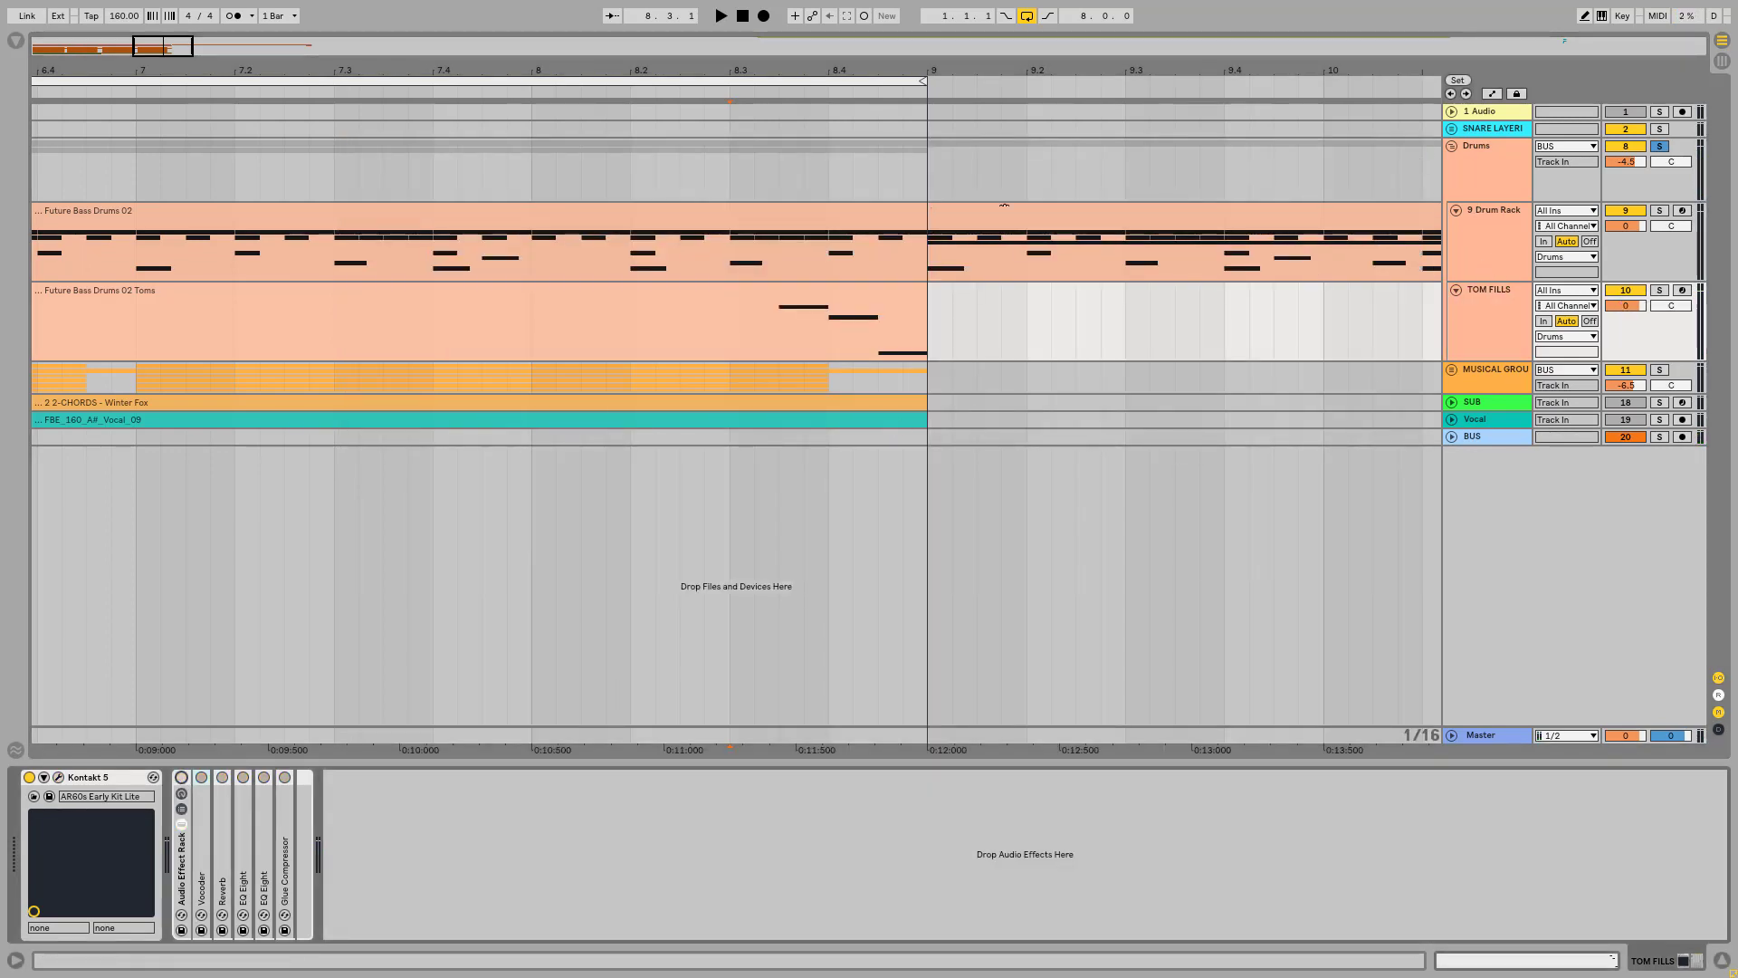
key("space")
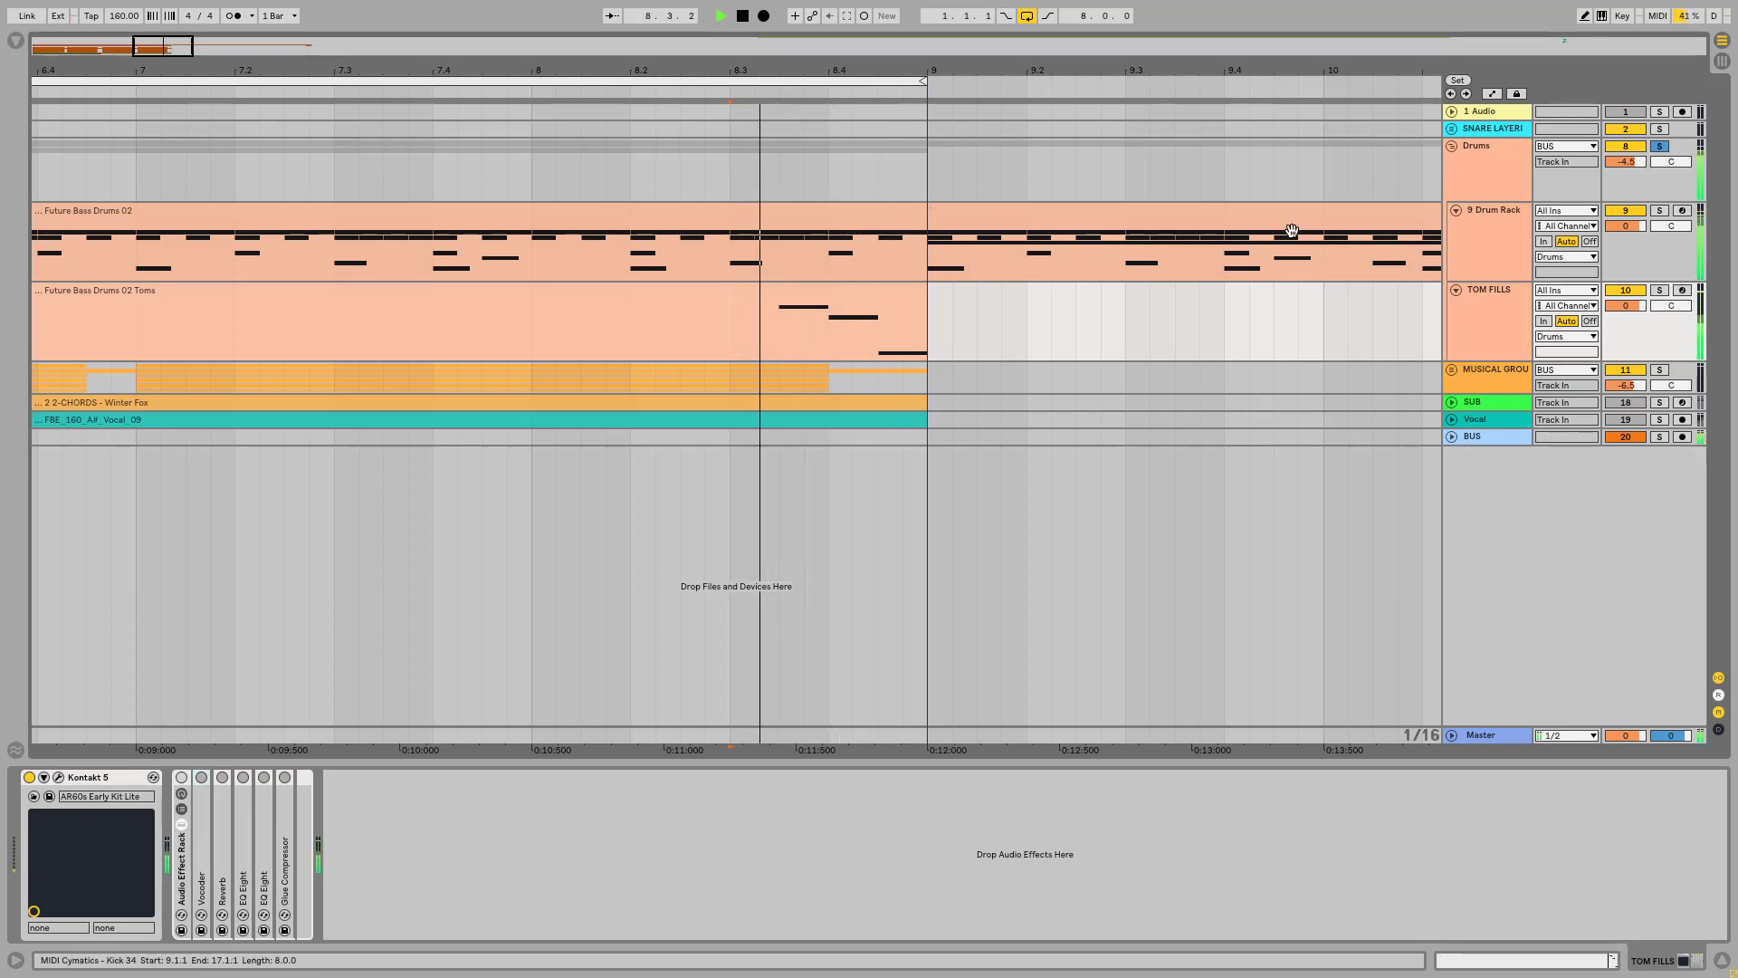
key("space")
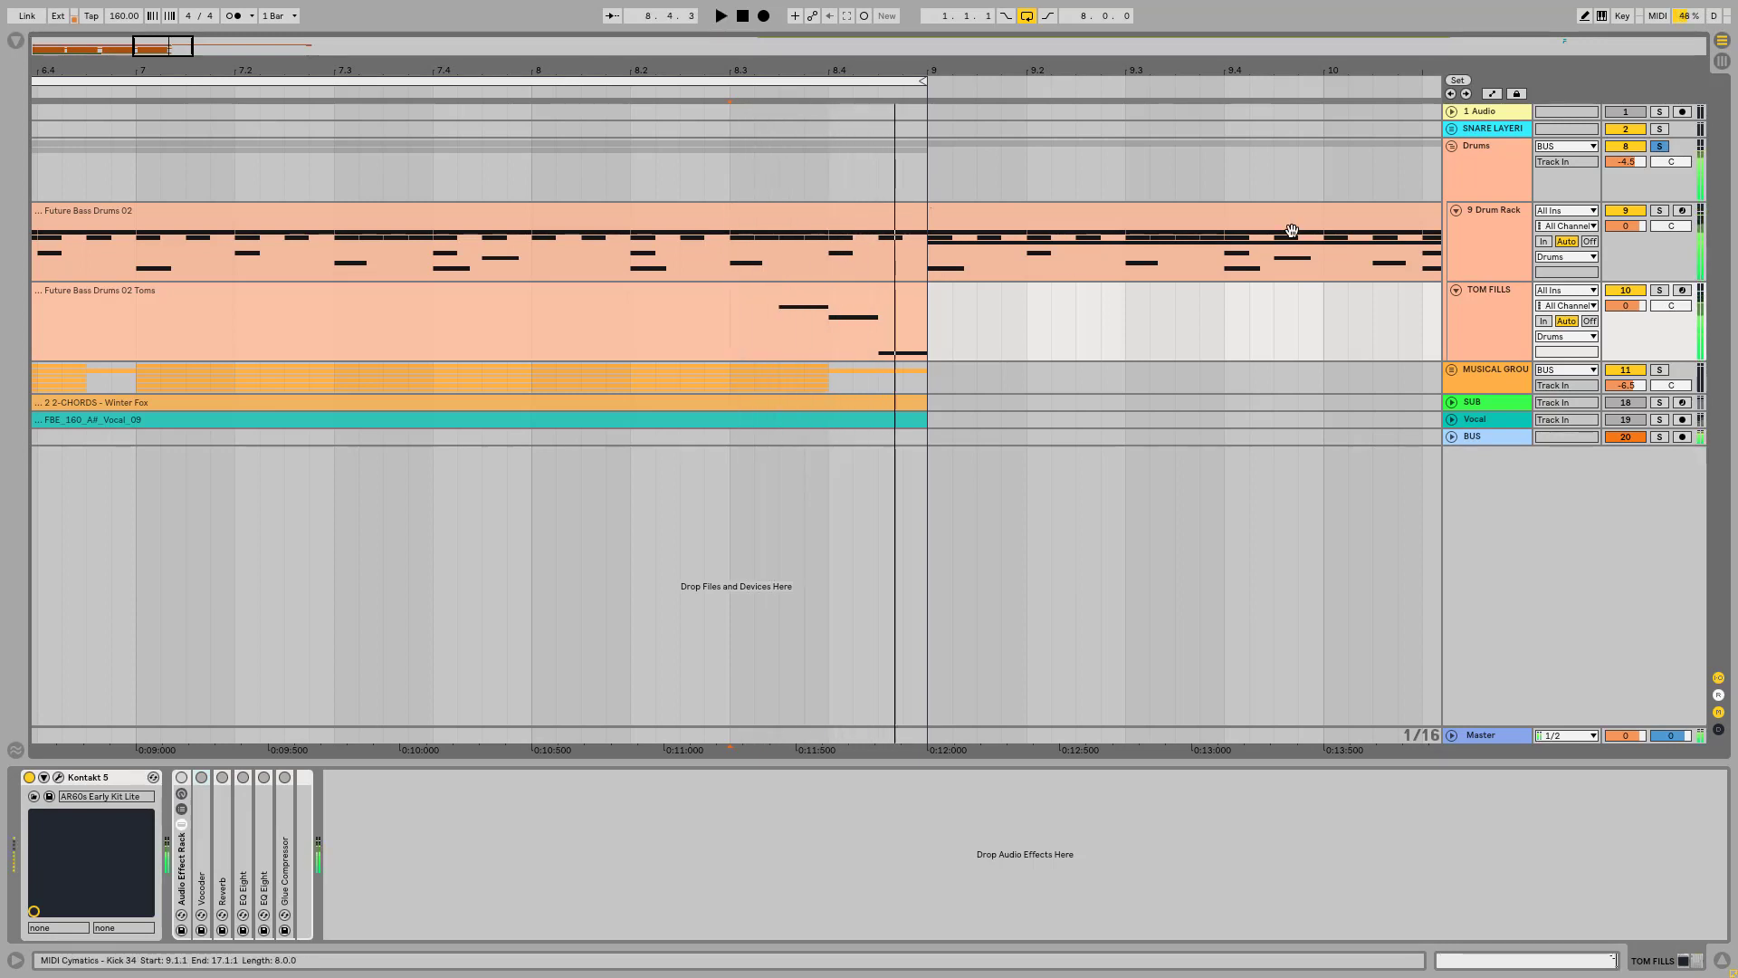
left_click(181, 777)
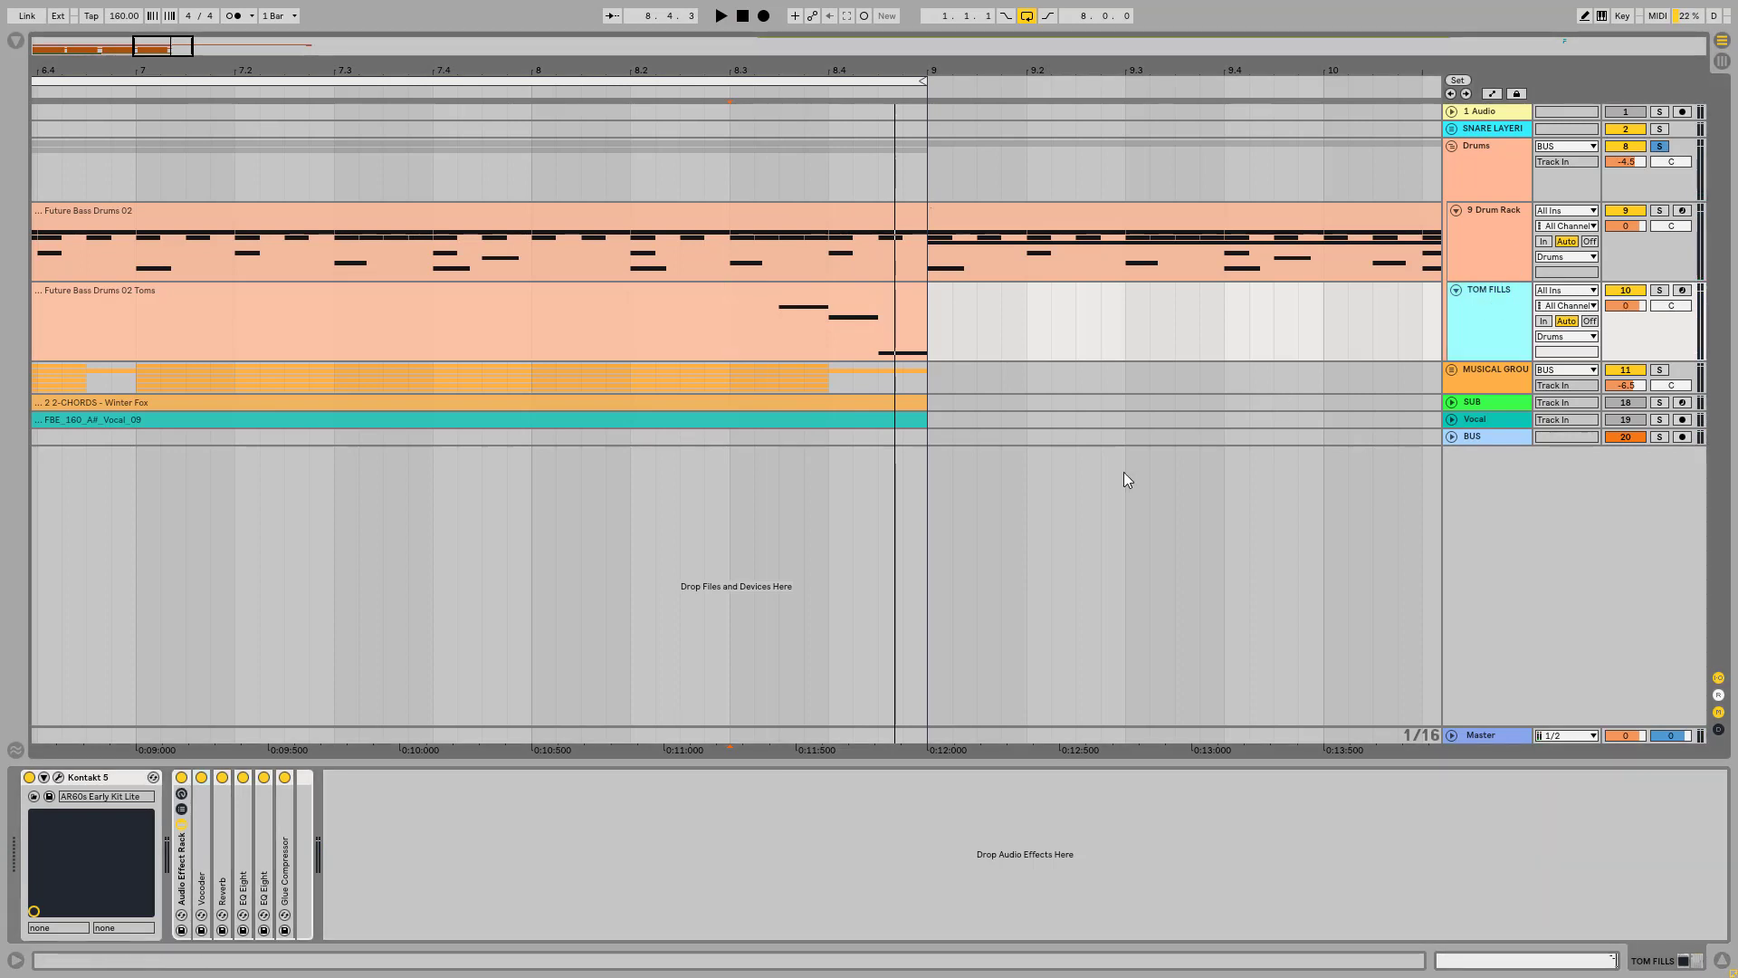
Step: Unfold the Vocoder in the rack, keep its carrier on Noise, and solo the TOM FILLS track
double_click(202, 855)
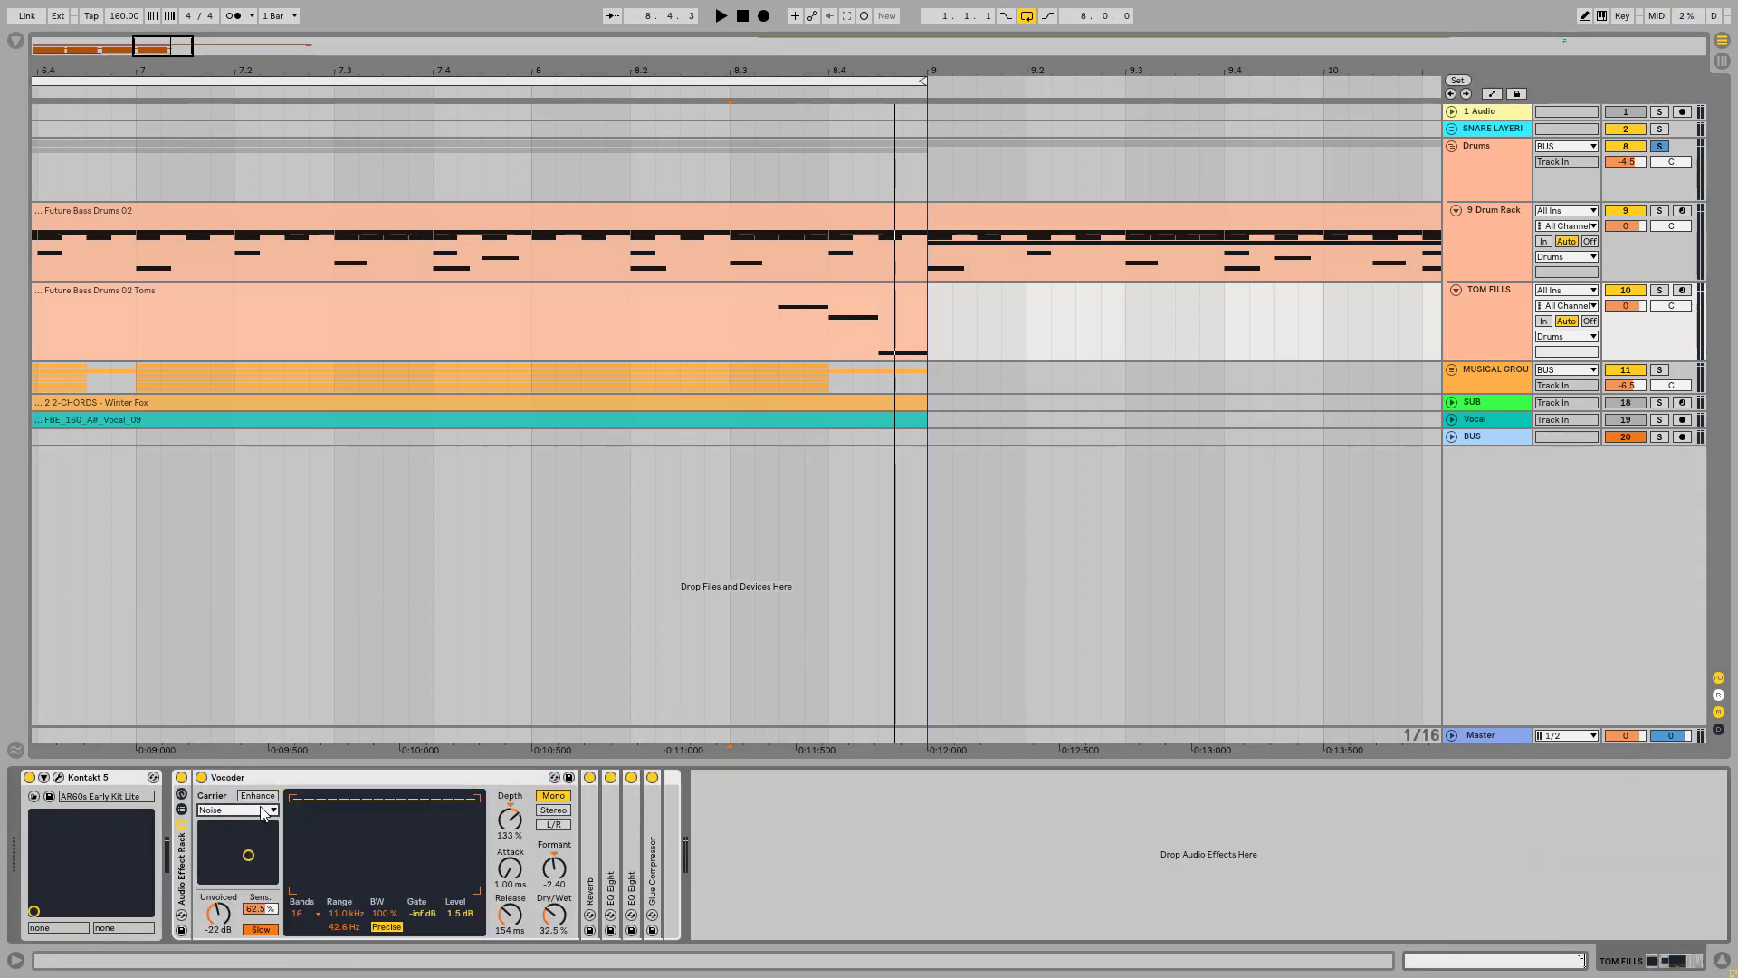
left_click(260, 809)
left_click(225, 824)
left_click(1660, 290)
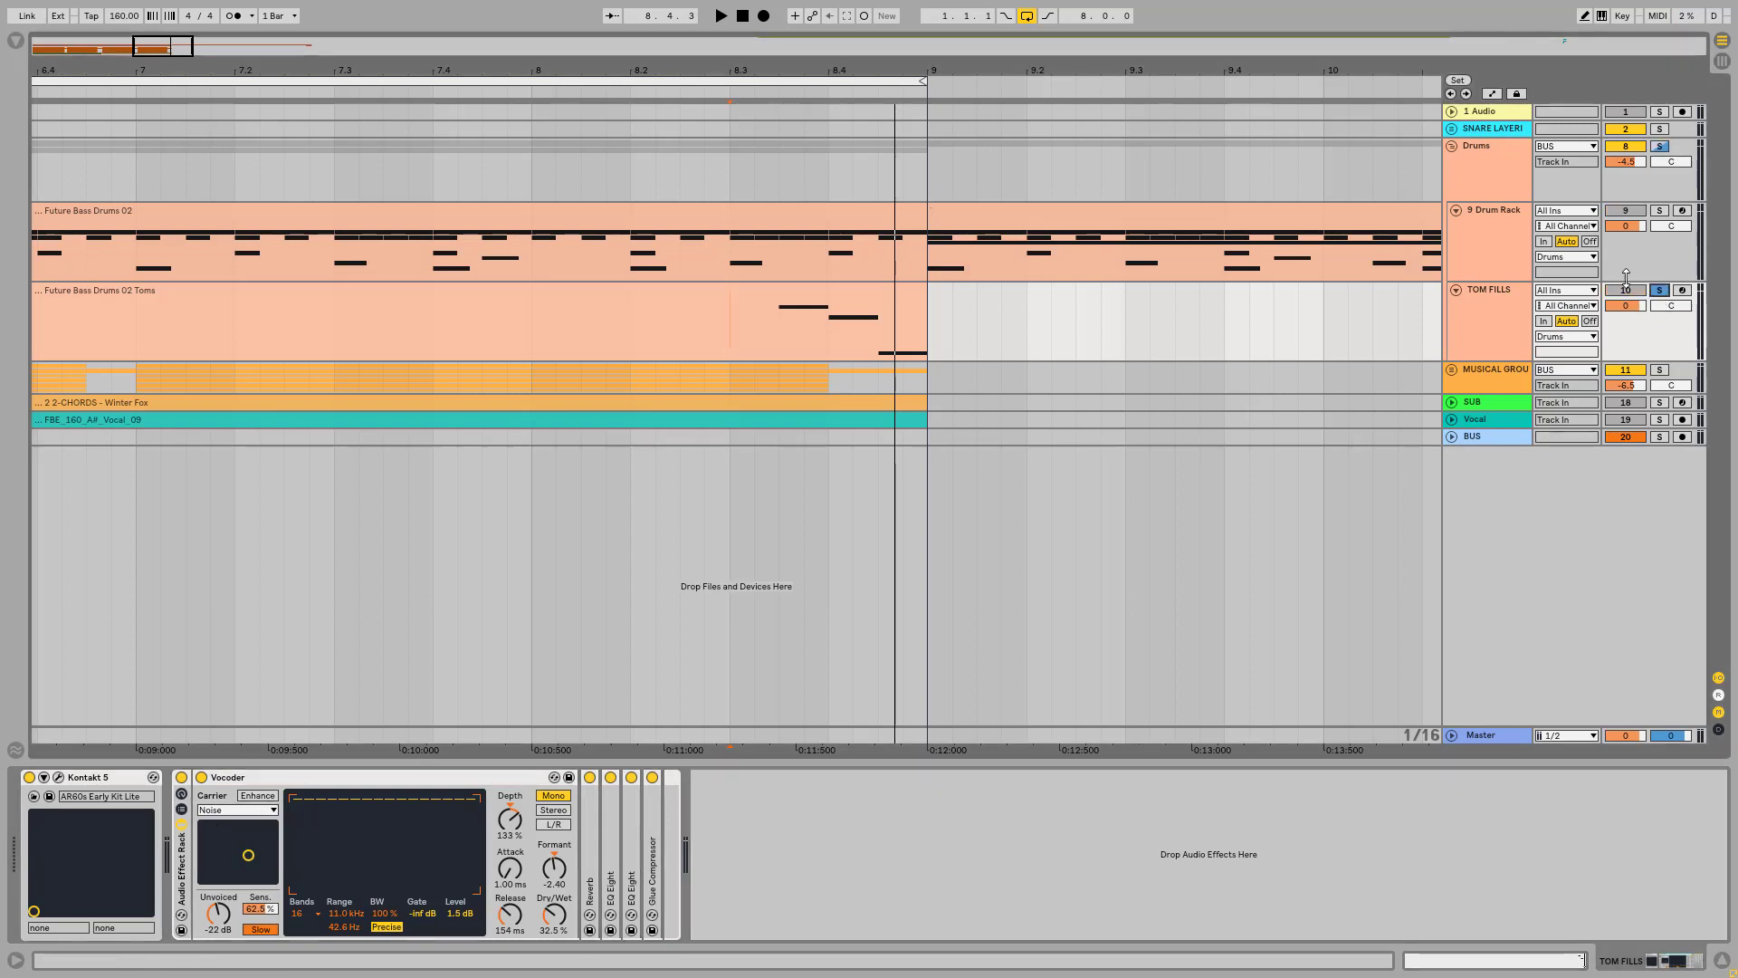
Step: Bypass the Reverb, both EQ Eights and the Glue Compressor in the TOM FILLS effect rack
left_click(589, 776)
left_click(610, 776)
left_click(631, 777)
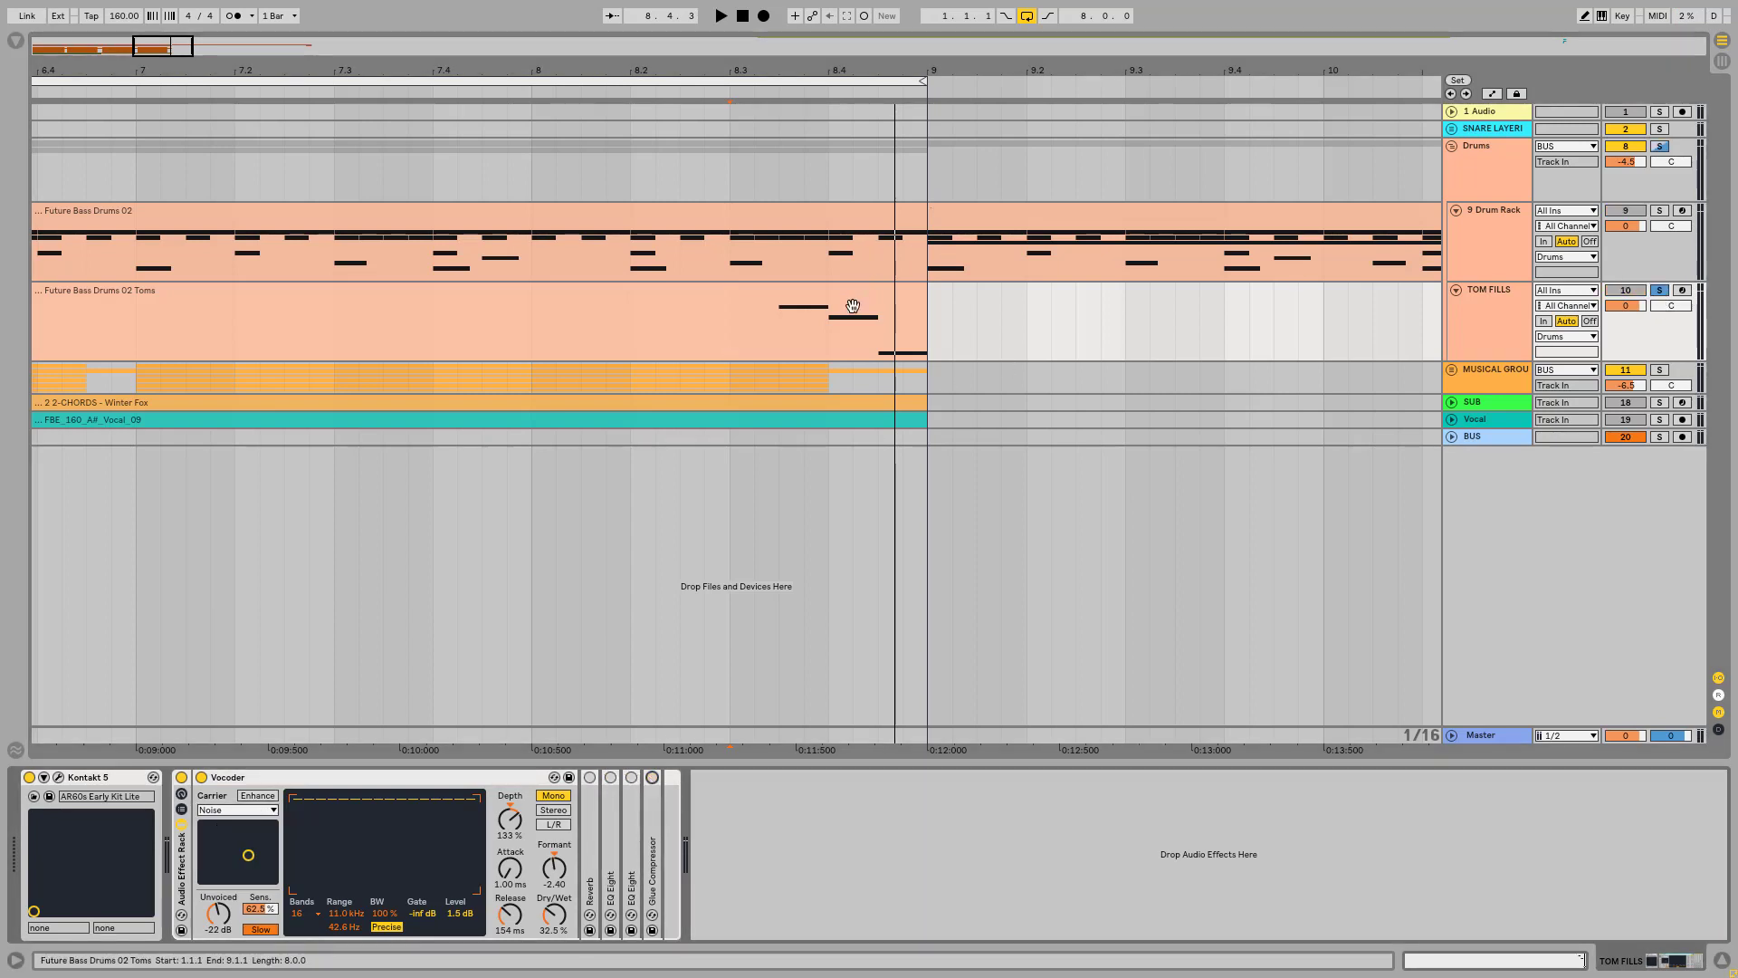
Step: Play the tom fill from 8.3.3 while switching the Vocoder off and on to compare the sound
left_click(777, 318)
left_click(777, 345)
key("space")
key("space")
key("space")
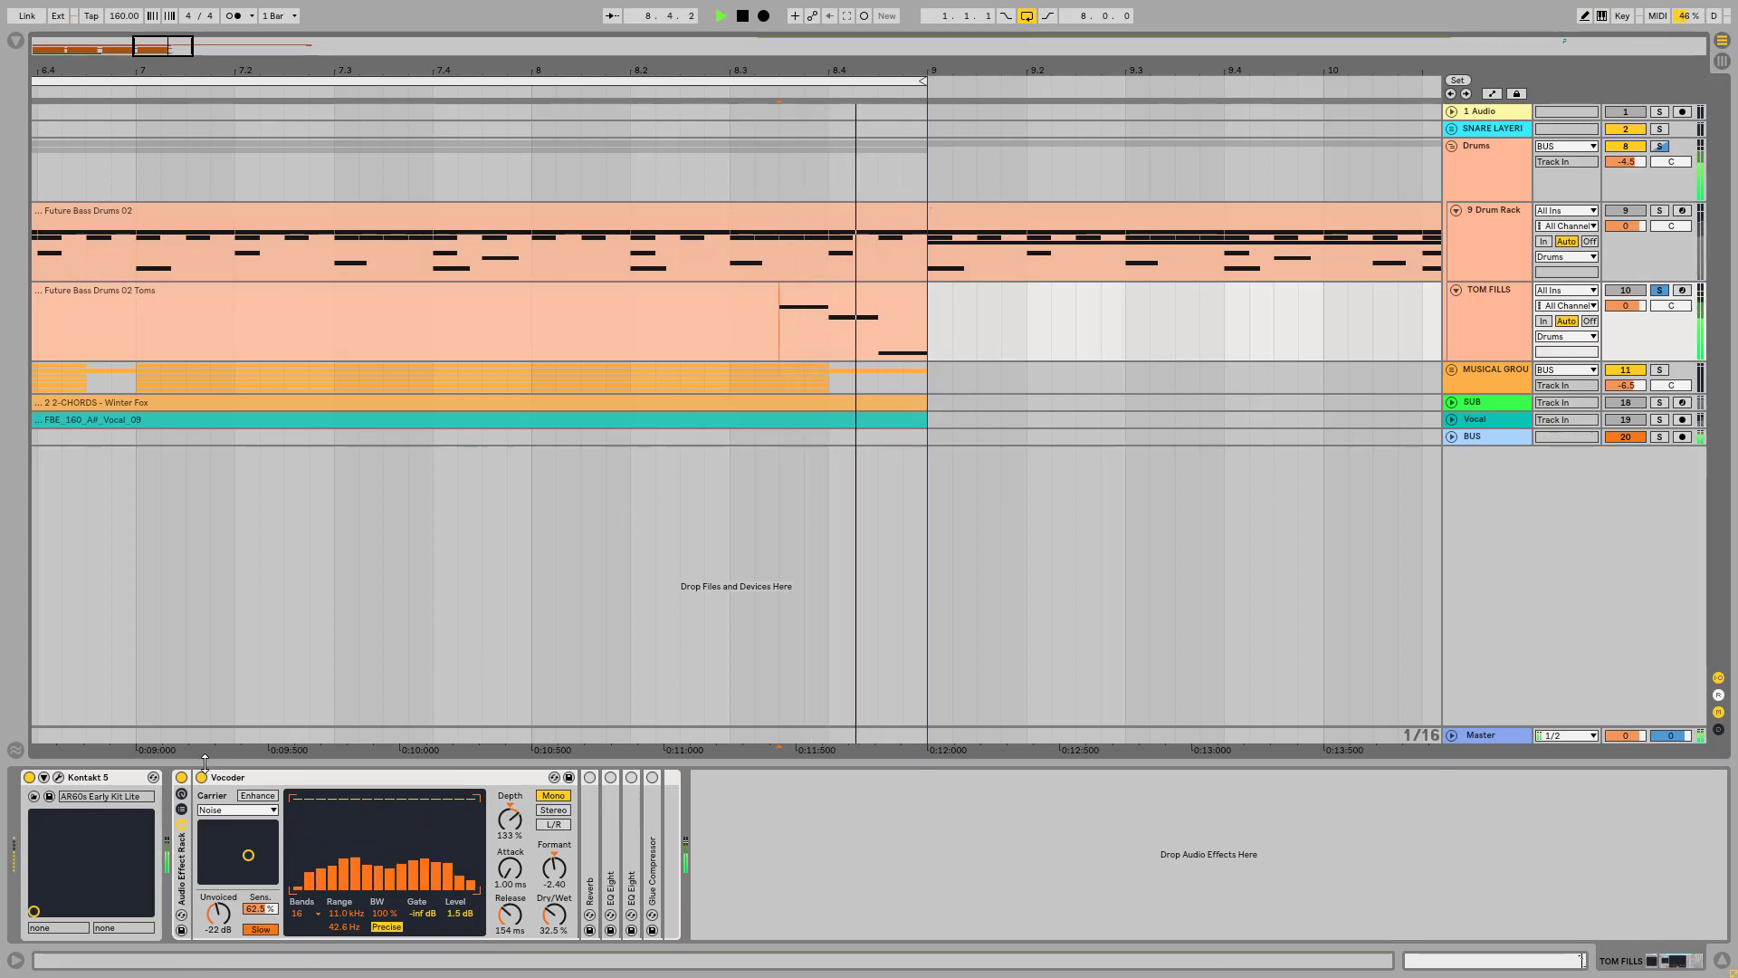
left_click(202, 778)
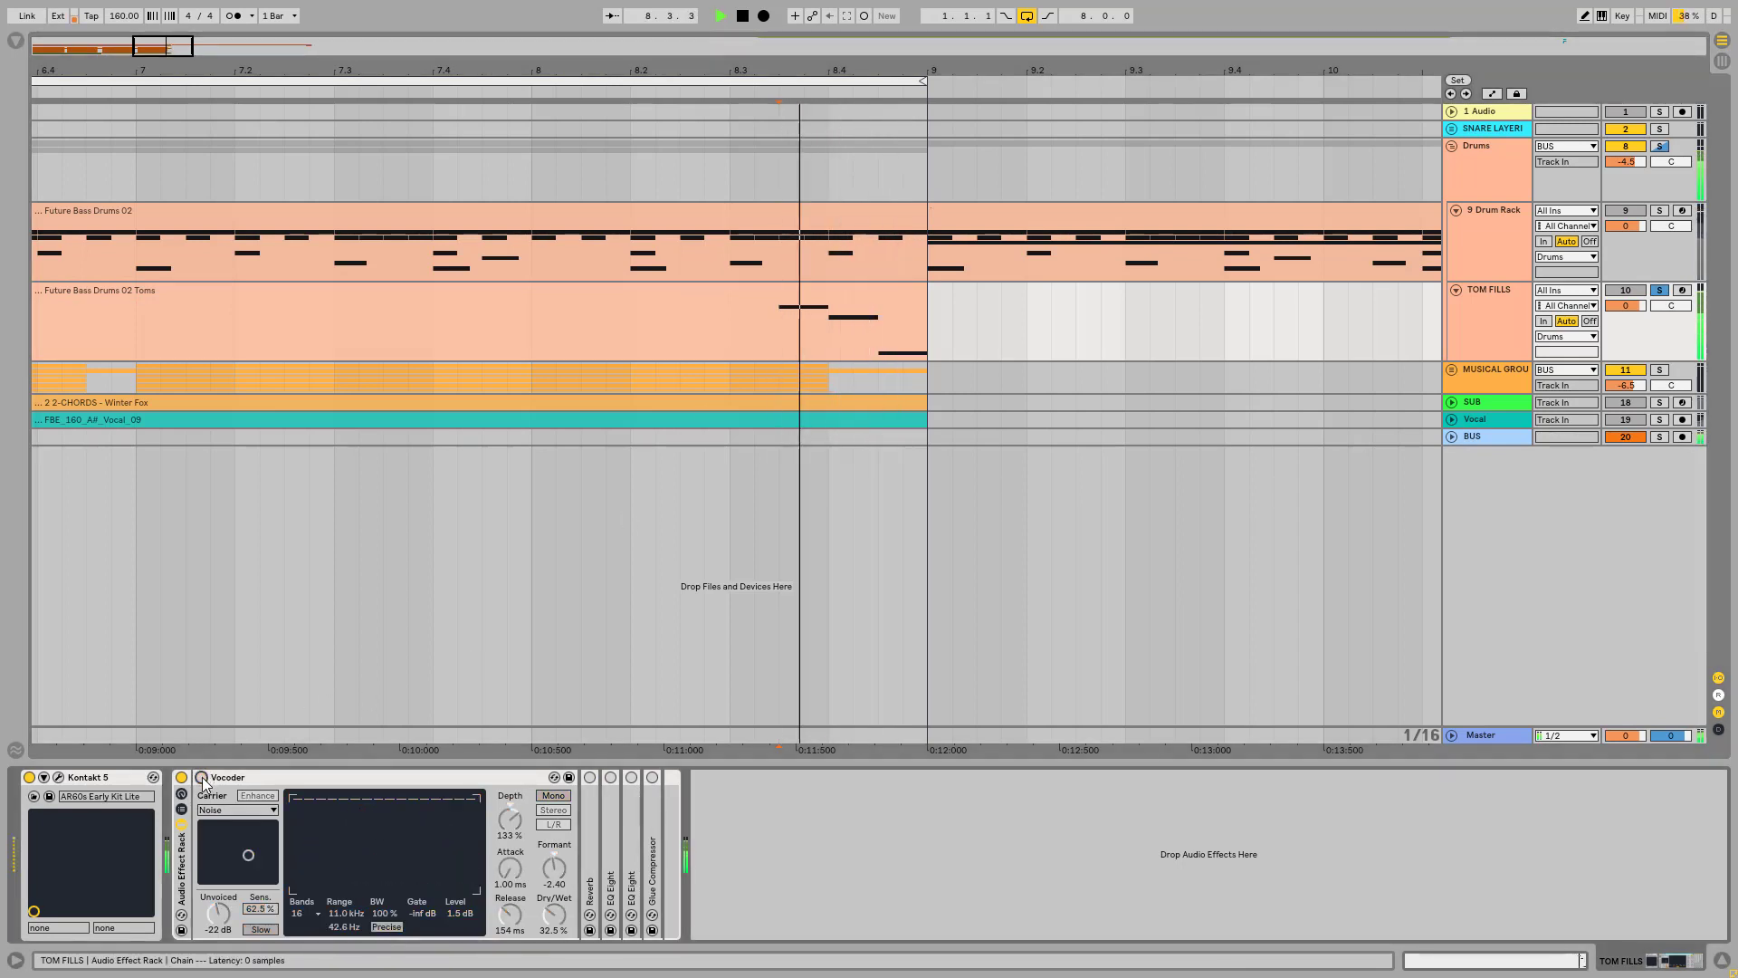
left_click(202, 778)
left_click(202, 778)
left_click(202, 777)
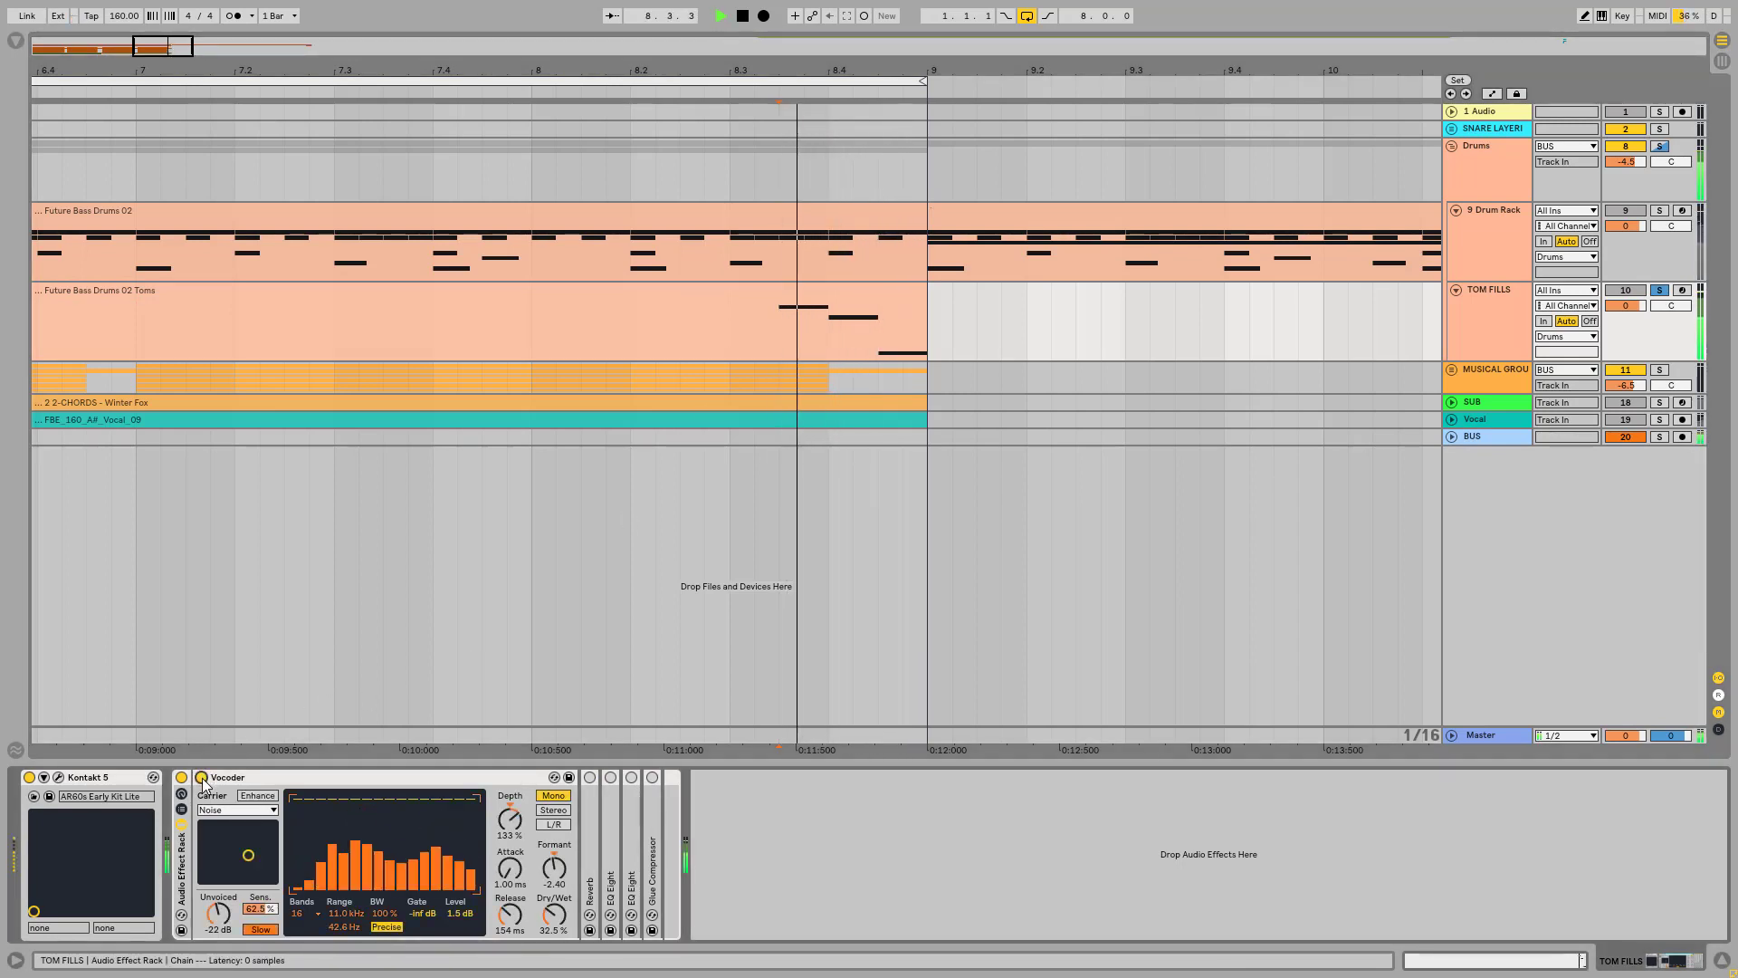
key("space")
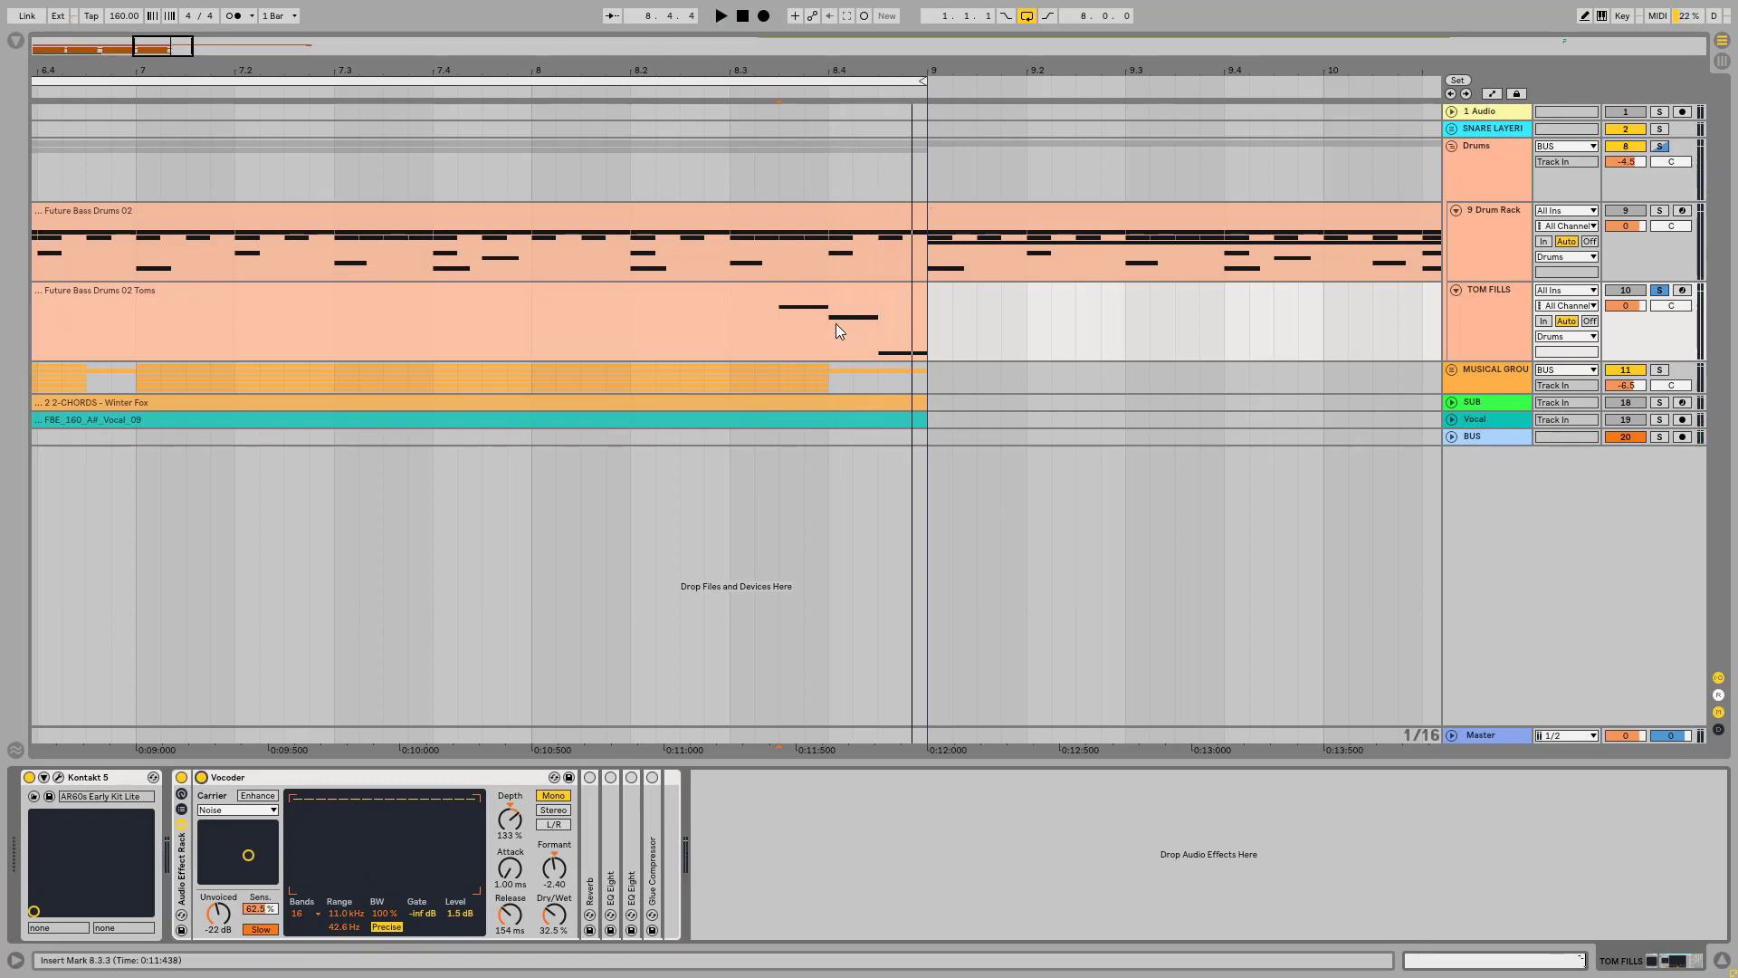
Step: Unfold and enable the Reverb, audition it on the tom fill, and set its Dry/Wet to 21%
double_click(585, 817)
key("space")
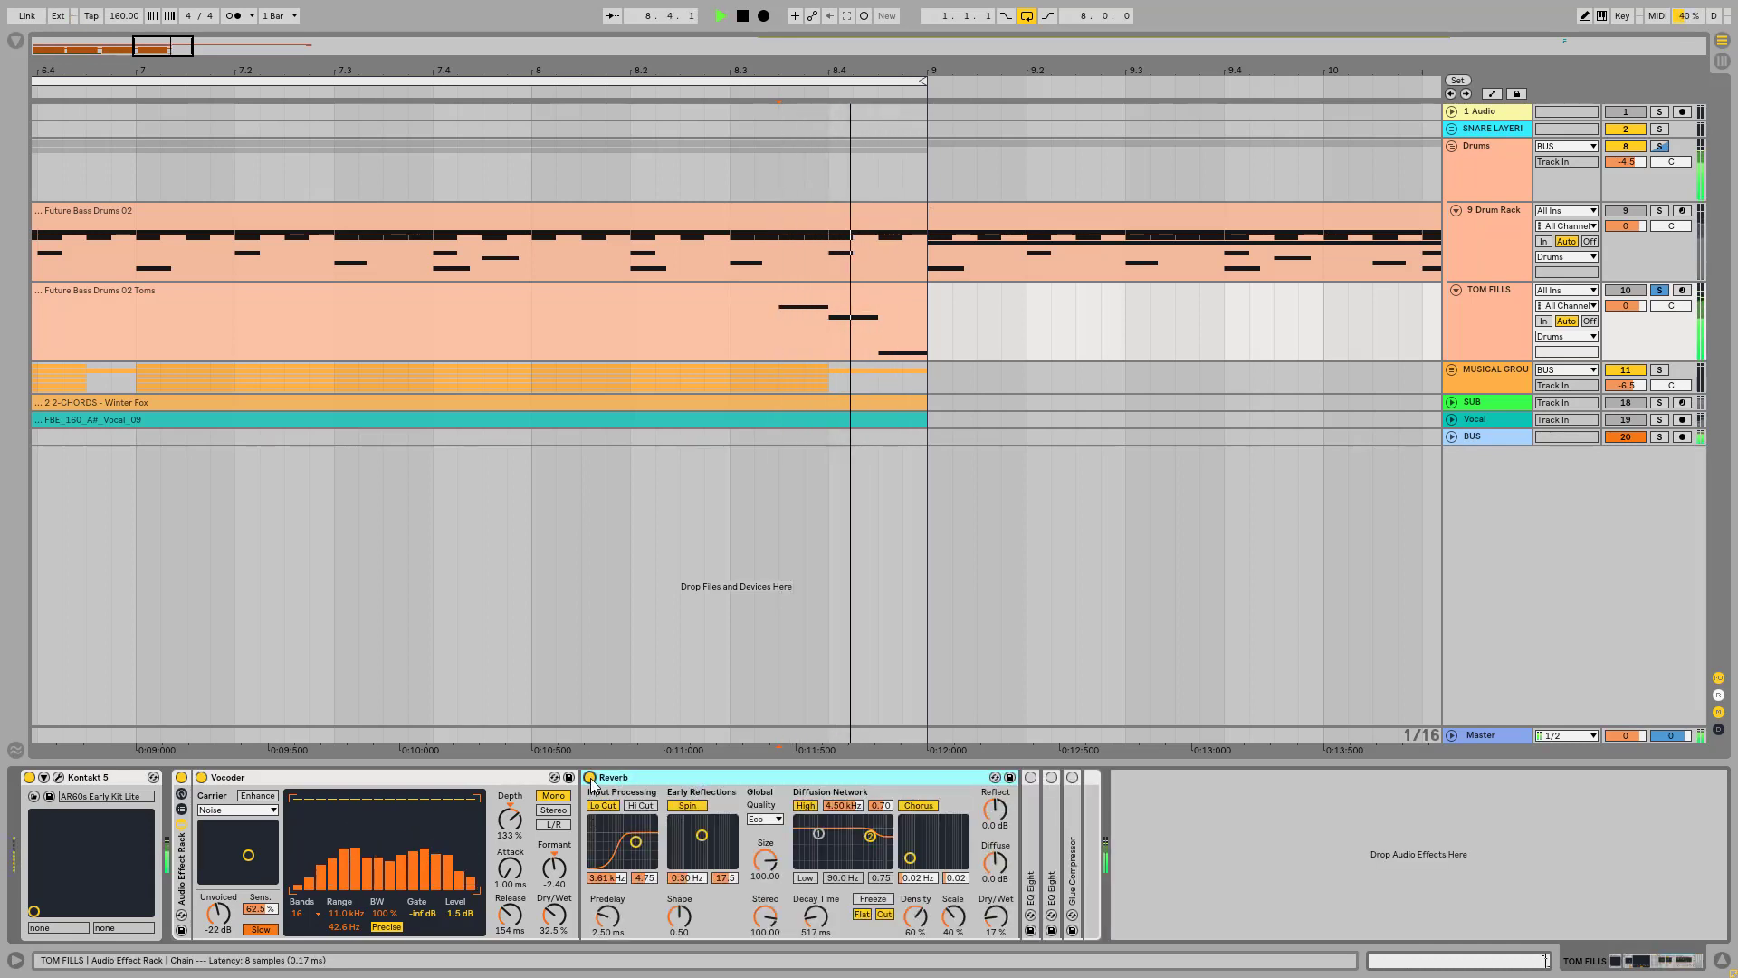
key("space")
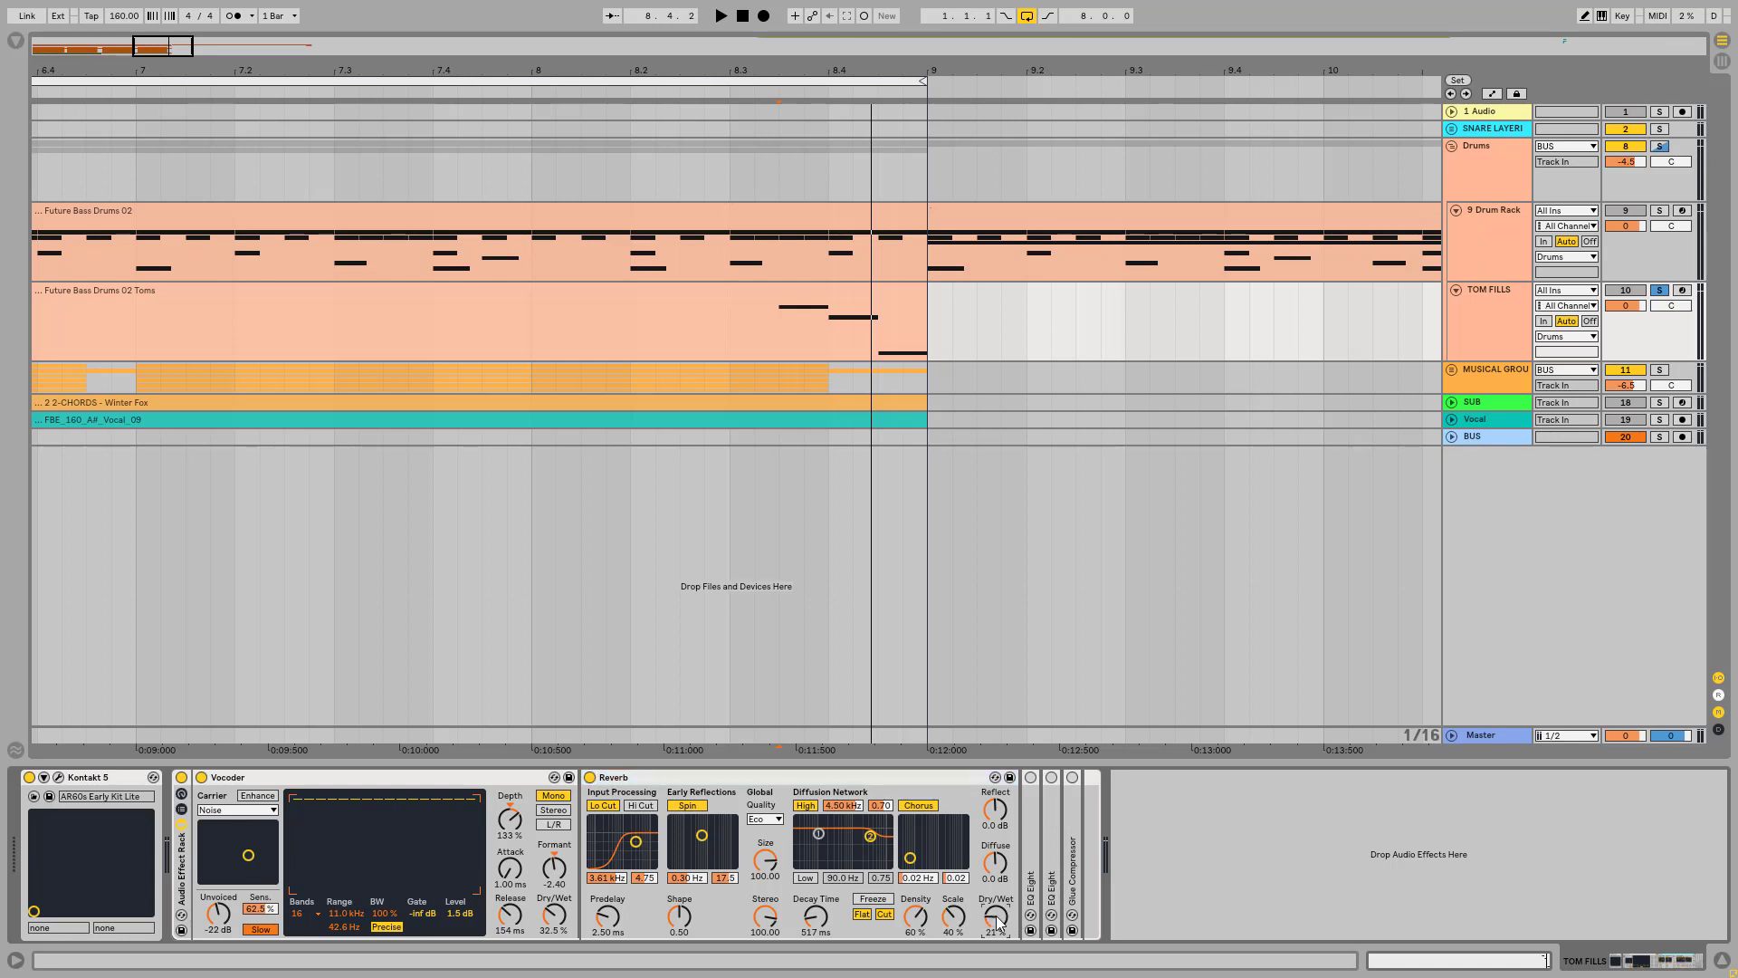
Step: Unfold and enable the first EQ Eight, and set its band 6 to 13.5 dB gain at 4.84 kHz
double_click(1029, 829)
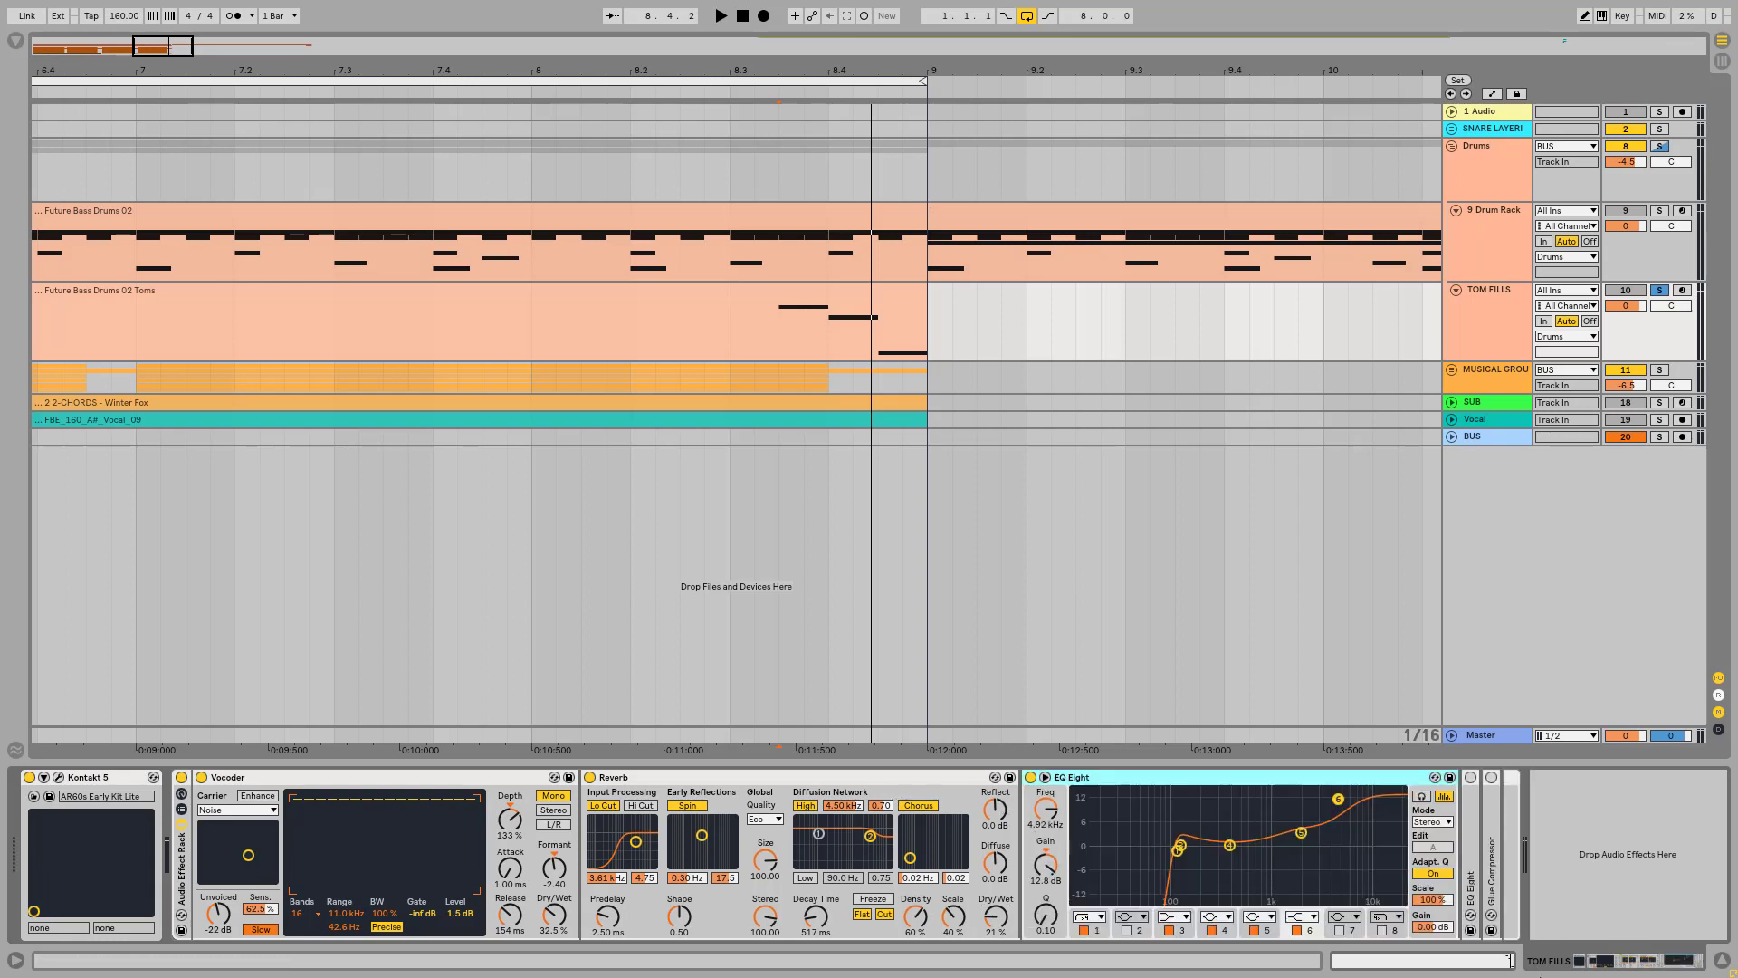
left_click(1177, 851)
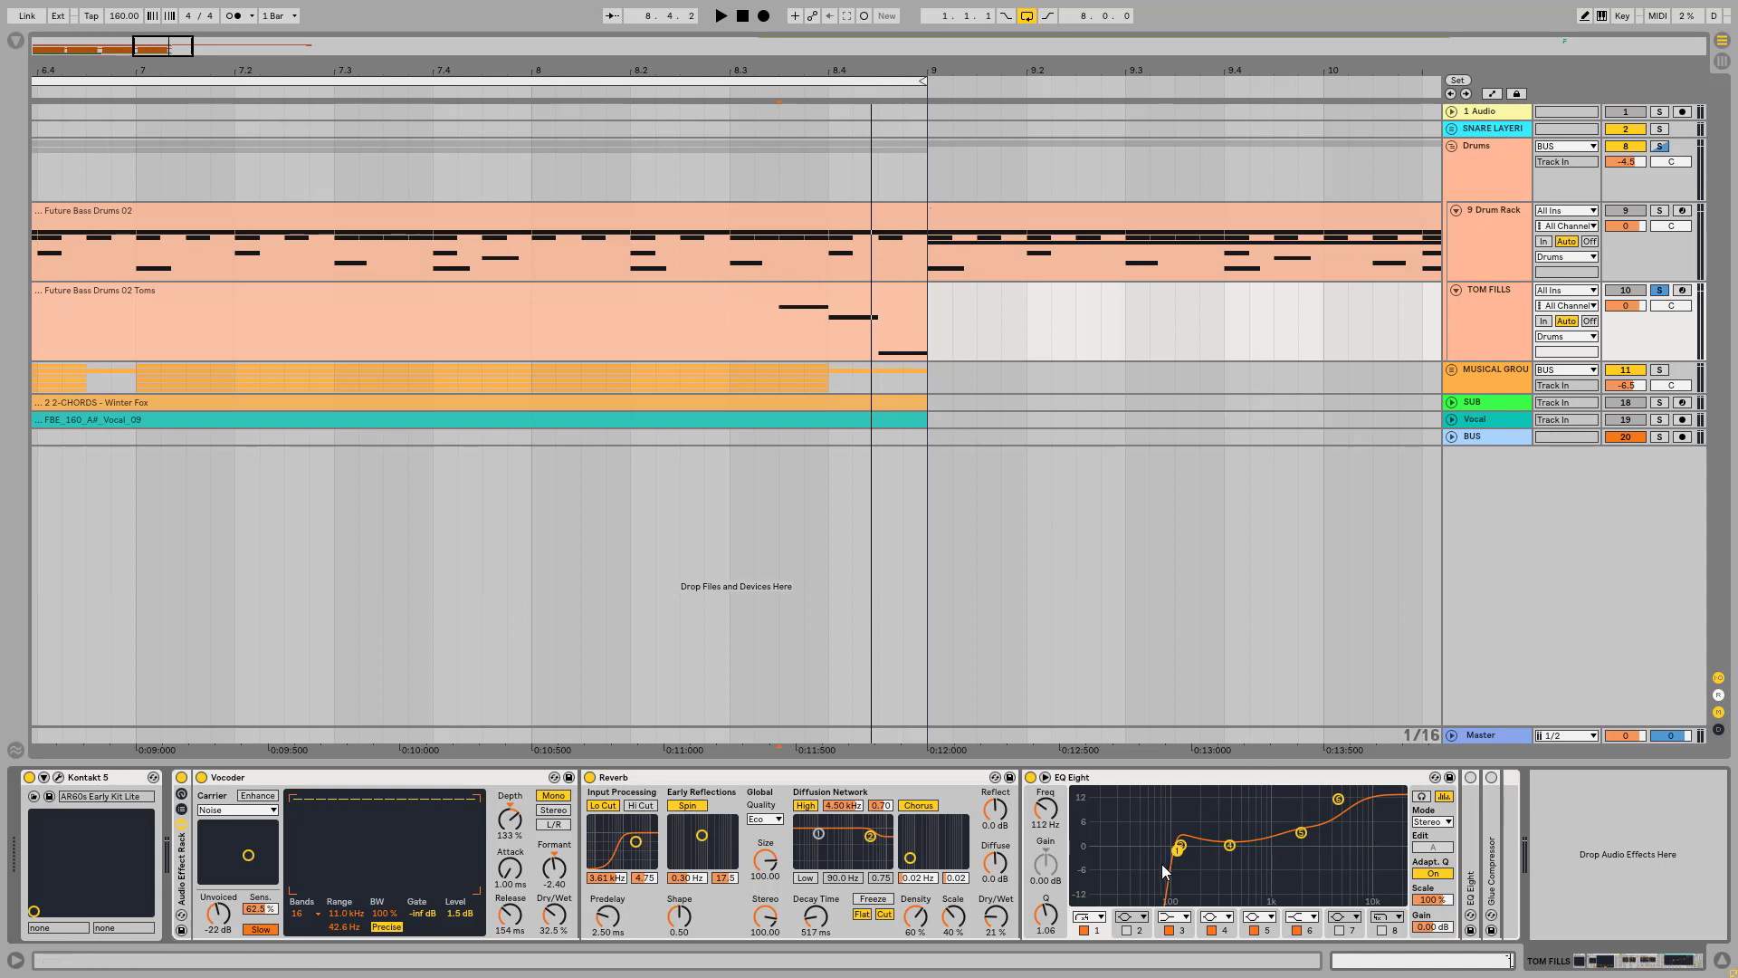
left_click(1338, 800)
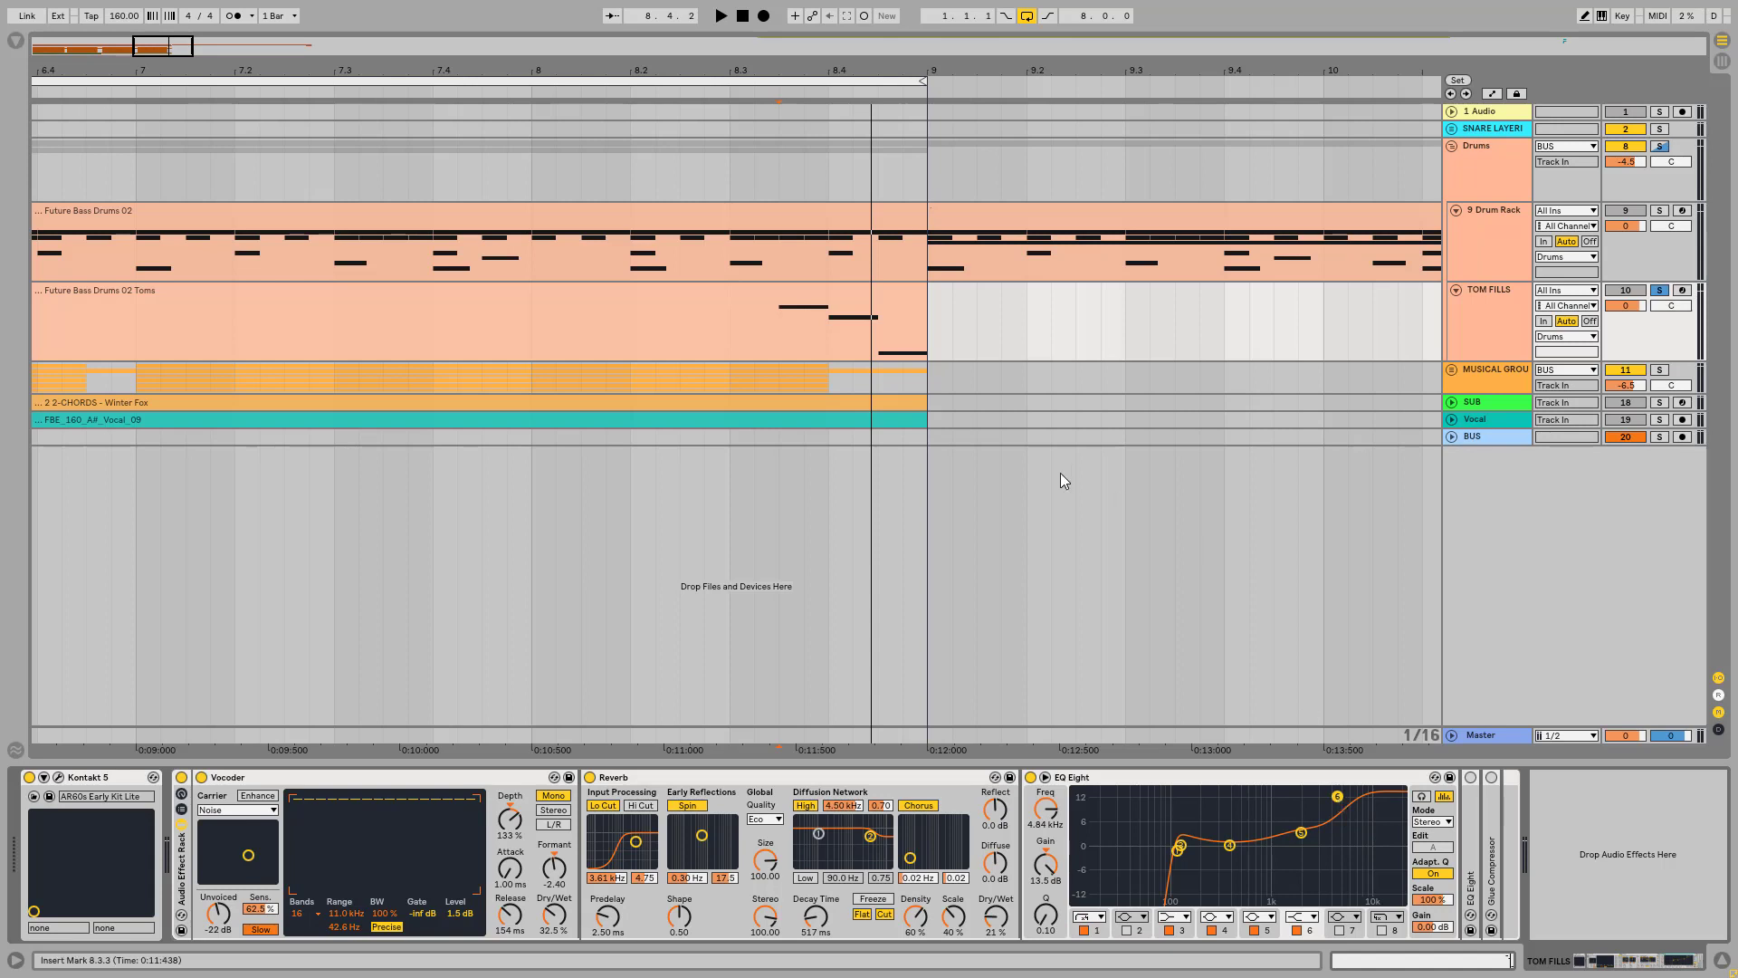
Step: Play the tom fill from 8.3.3 while switching the first EQ Eight off and on to compare the sound
left_click(755, 335)
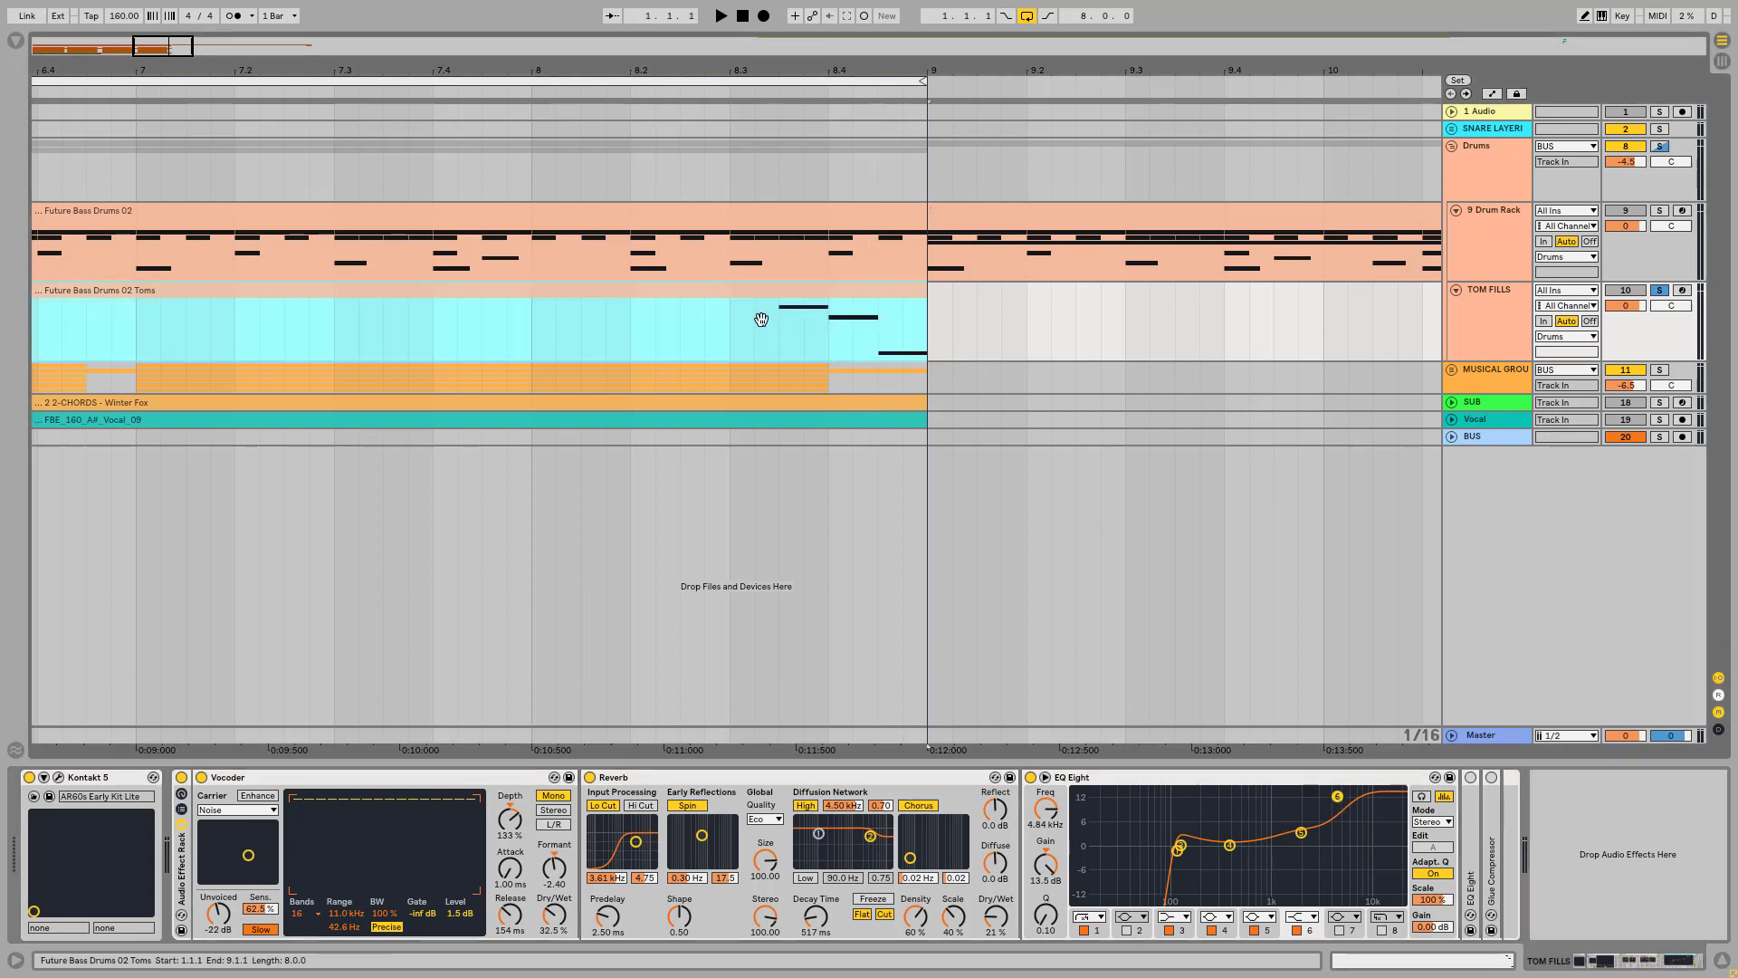
key("space")
left_click(768, 344)
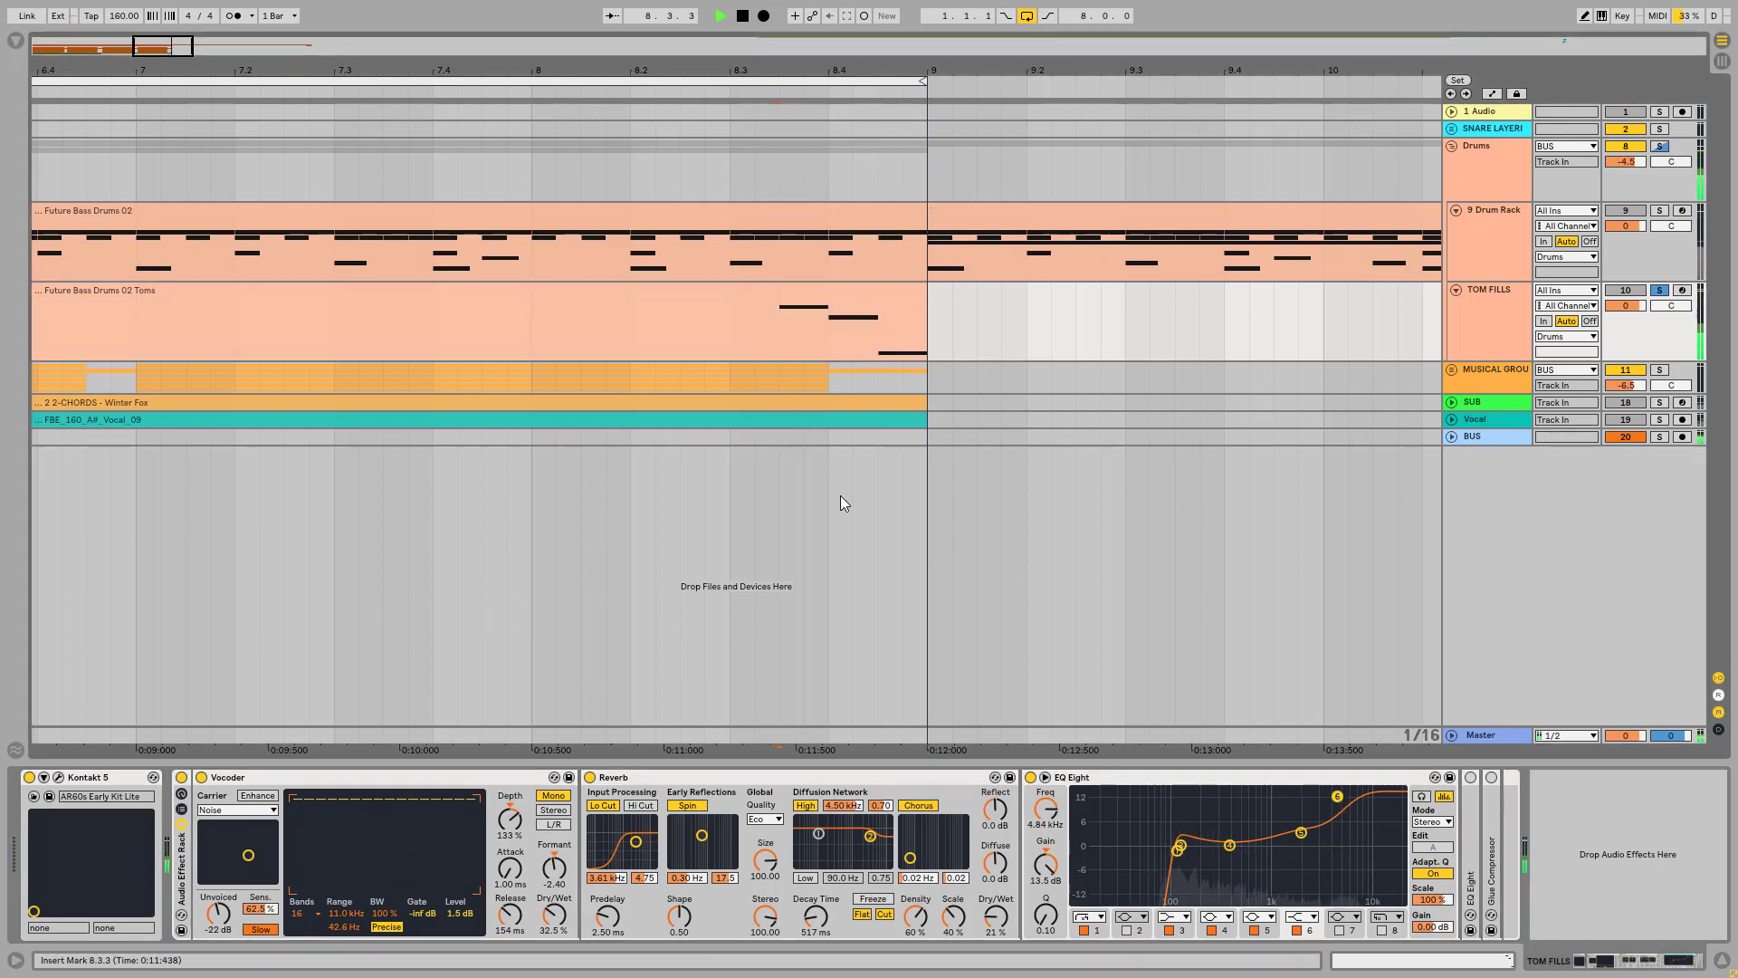
left_click(1031, 776)
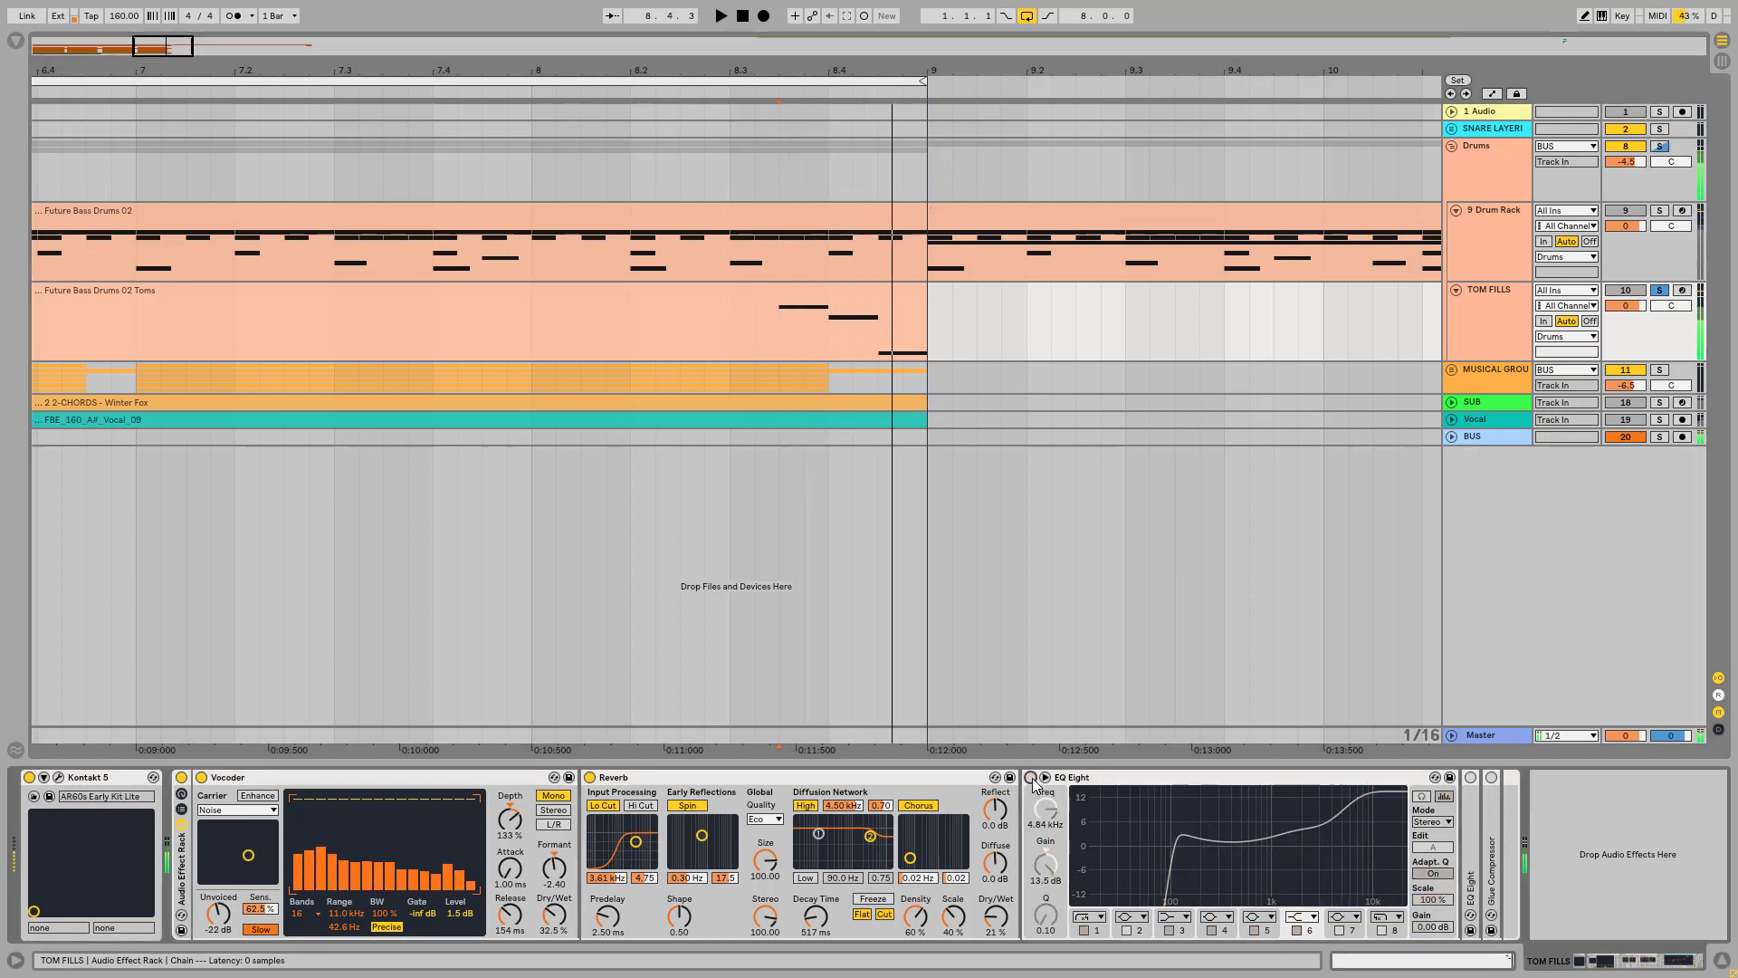
left_click(1031, 777)
key("space")
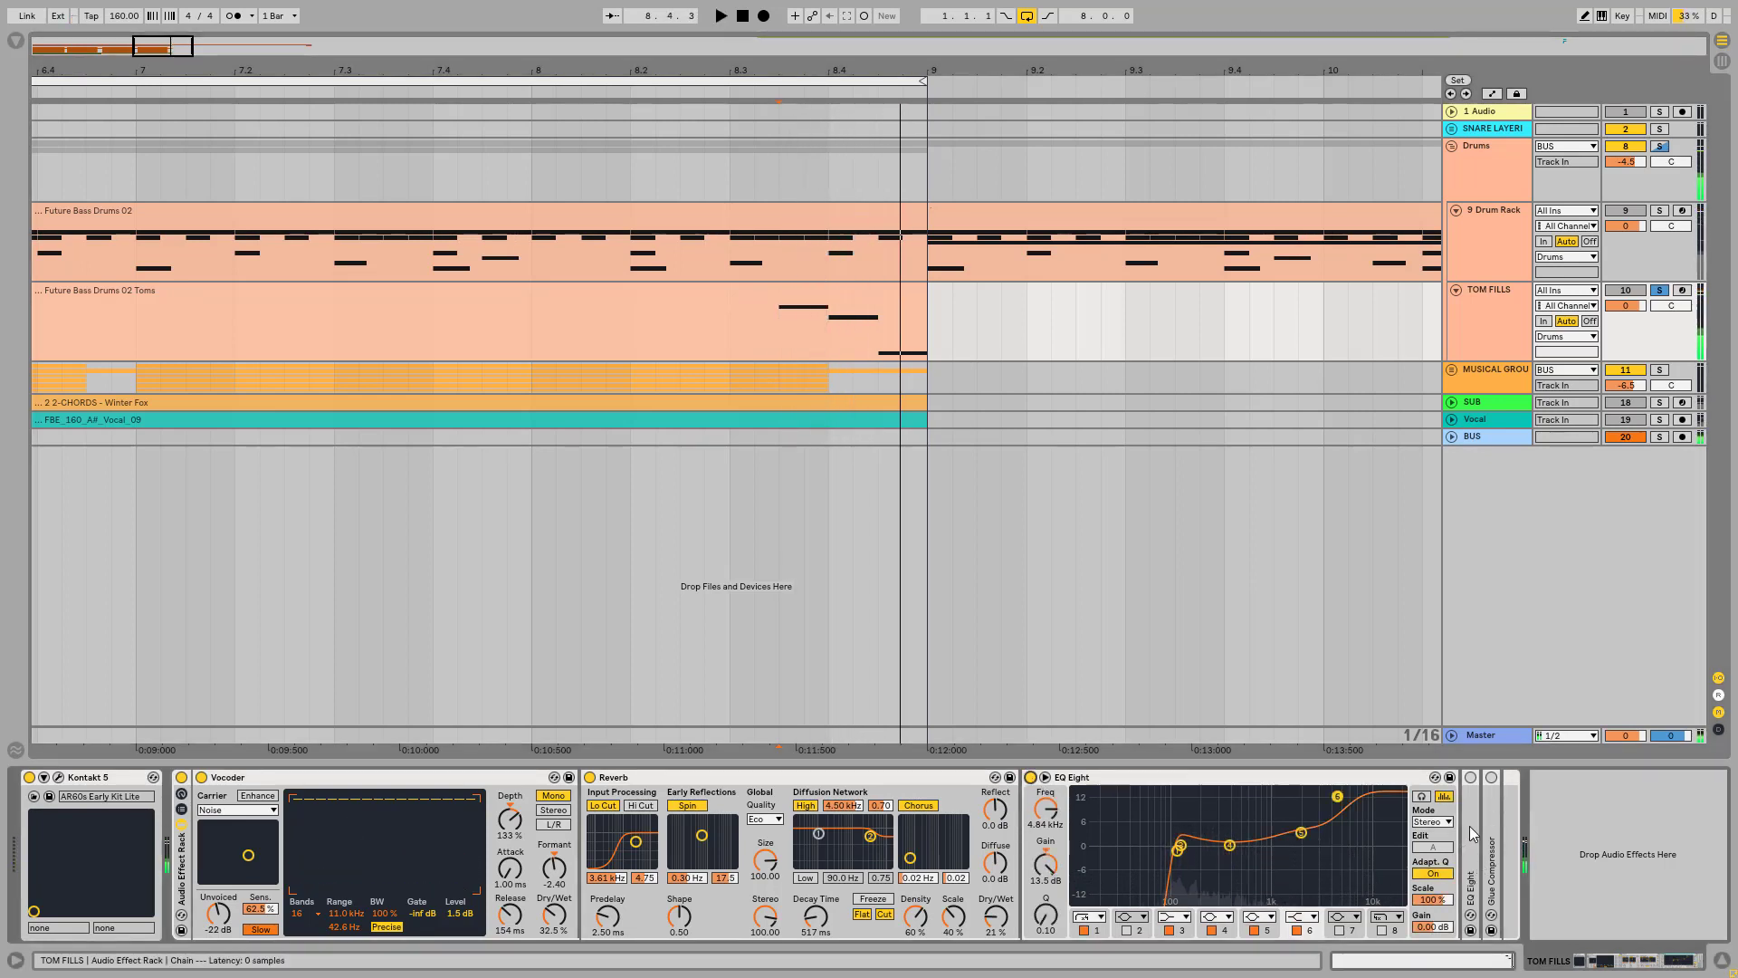
Step: Unfold and enable the second EQ Eight, and play the tom fill through it
double_click(1470, 824)
left_click_drag(1602, 960, 1652, 961)
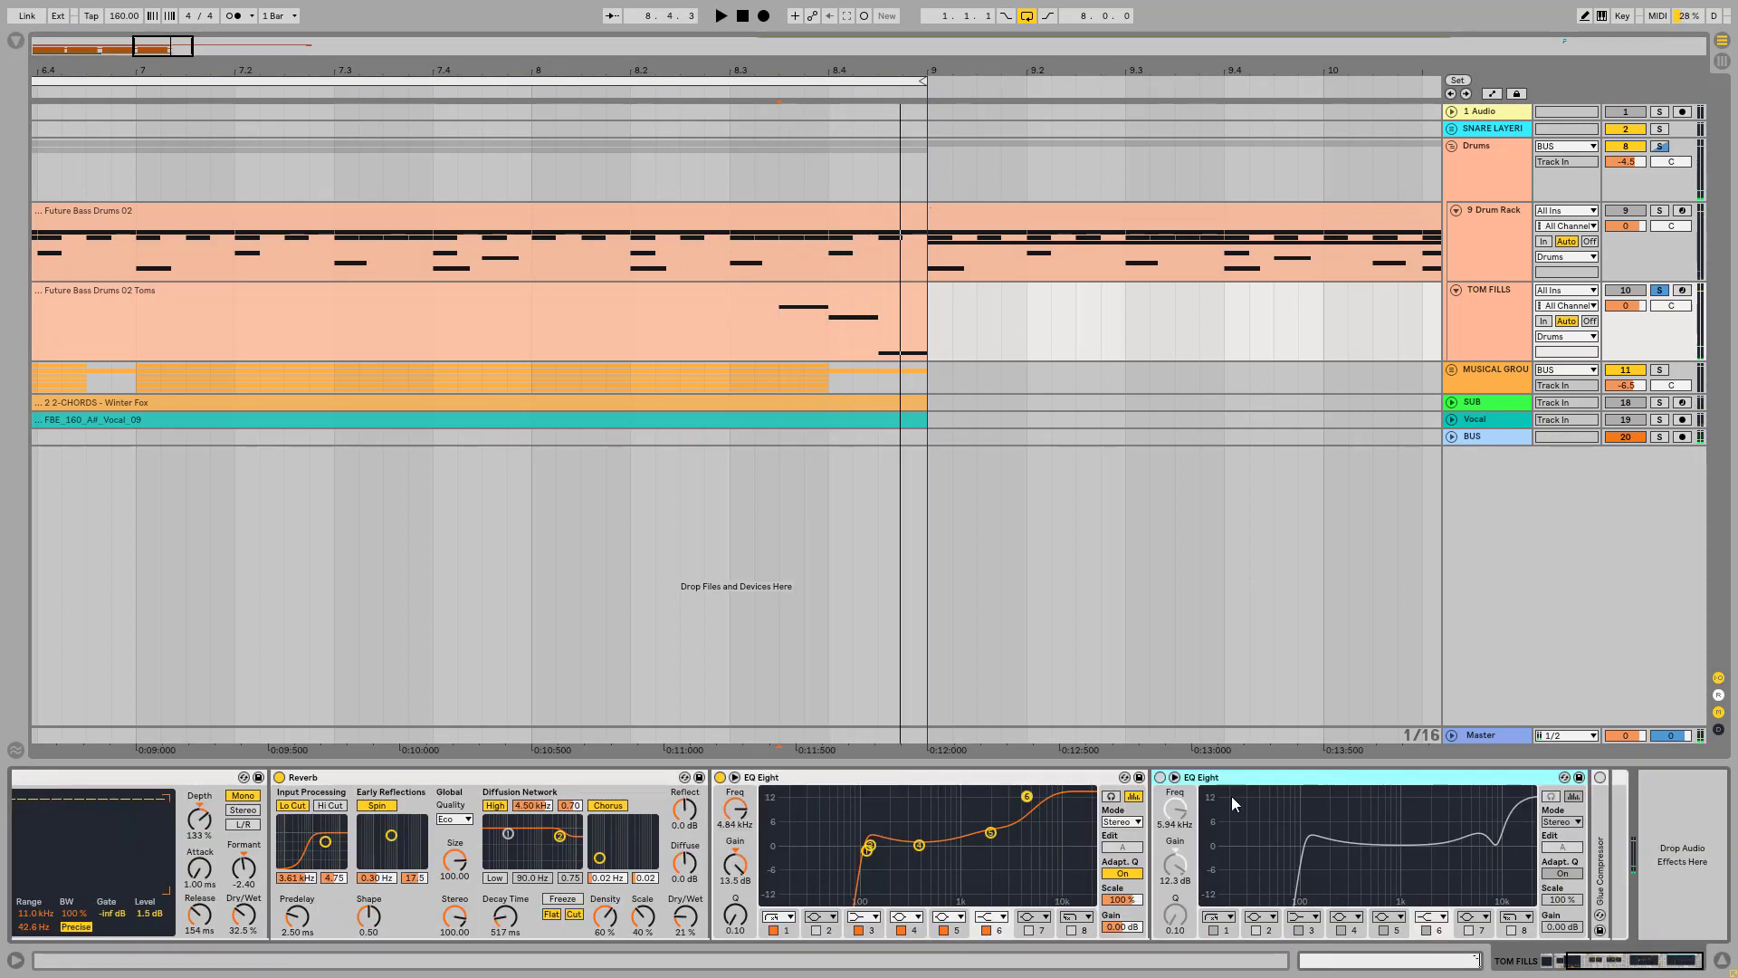
left_click(1161, 777)
key("space")
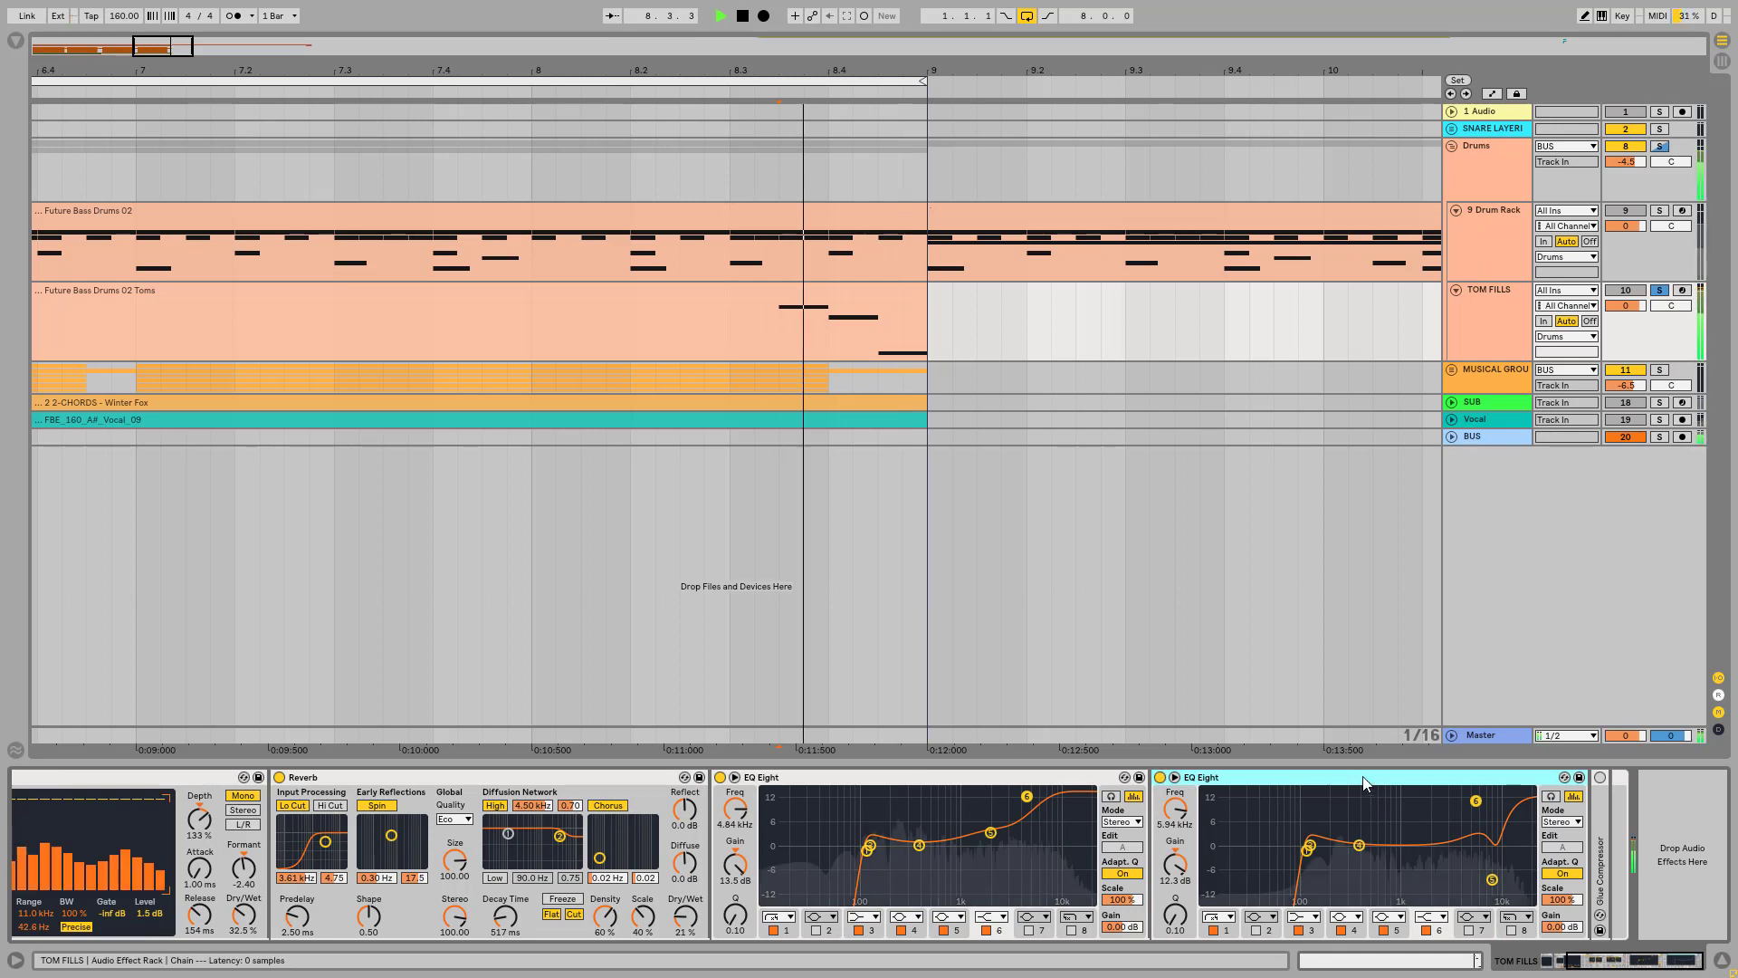
Step: Set band 5 of the second EQ Eight to -10.5 dB gain at 8.08 kHz, and audition it on the tom fill
left_click(1492, 879)
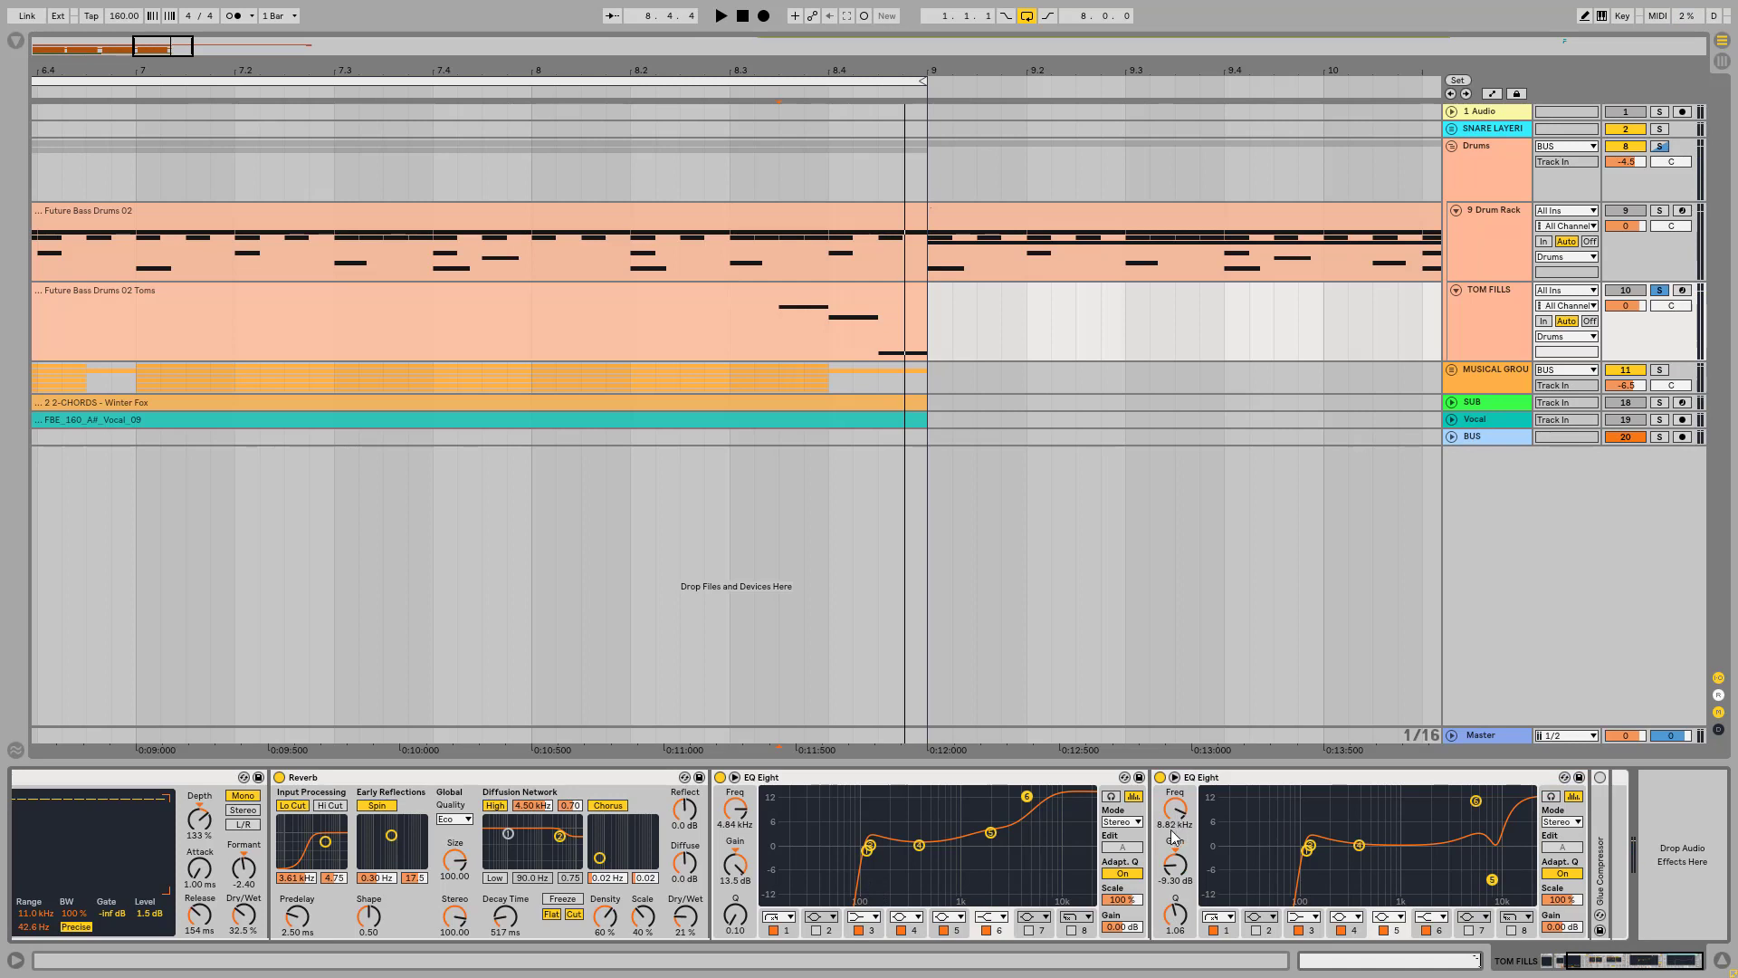
mouse_move(1492, 880)
left_mouse_down()
mouse_move(1473, 879)
mouse_move(1488, 884)
left_mouse_up()
key("space")
key("space")
key("space")
key("space")
key("space")
key("space")
key("space")
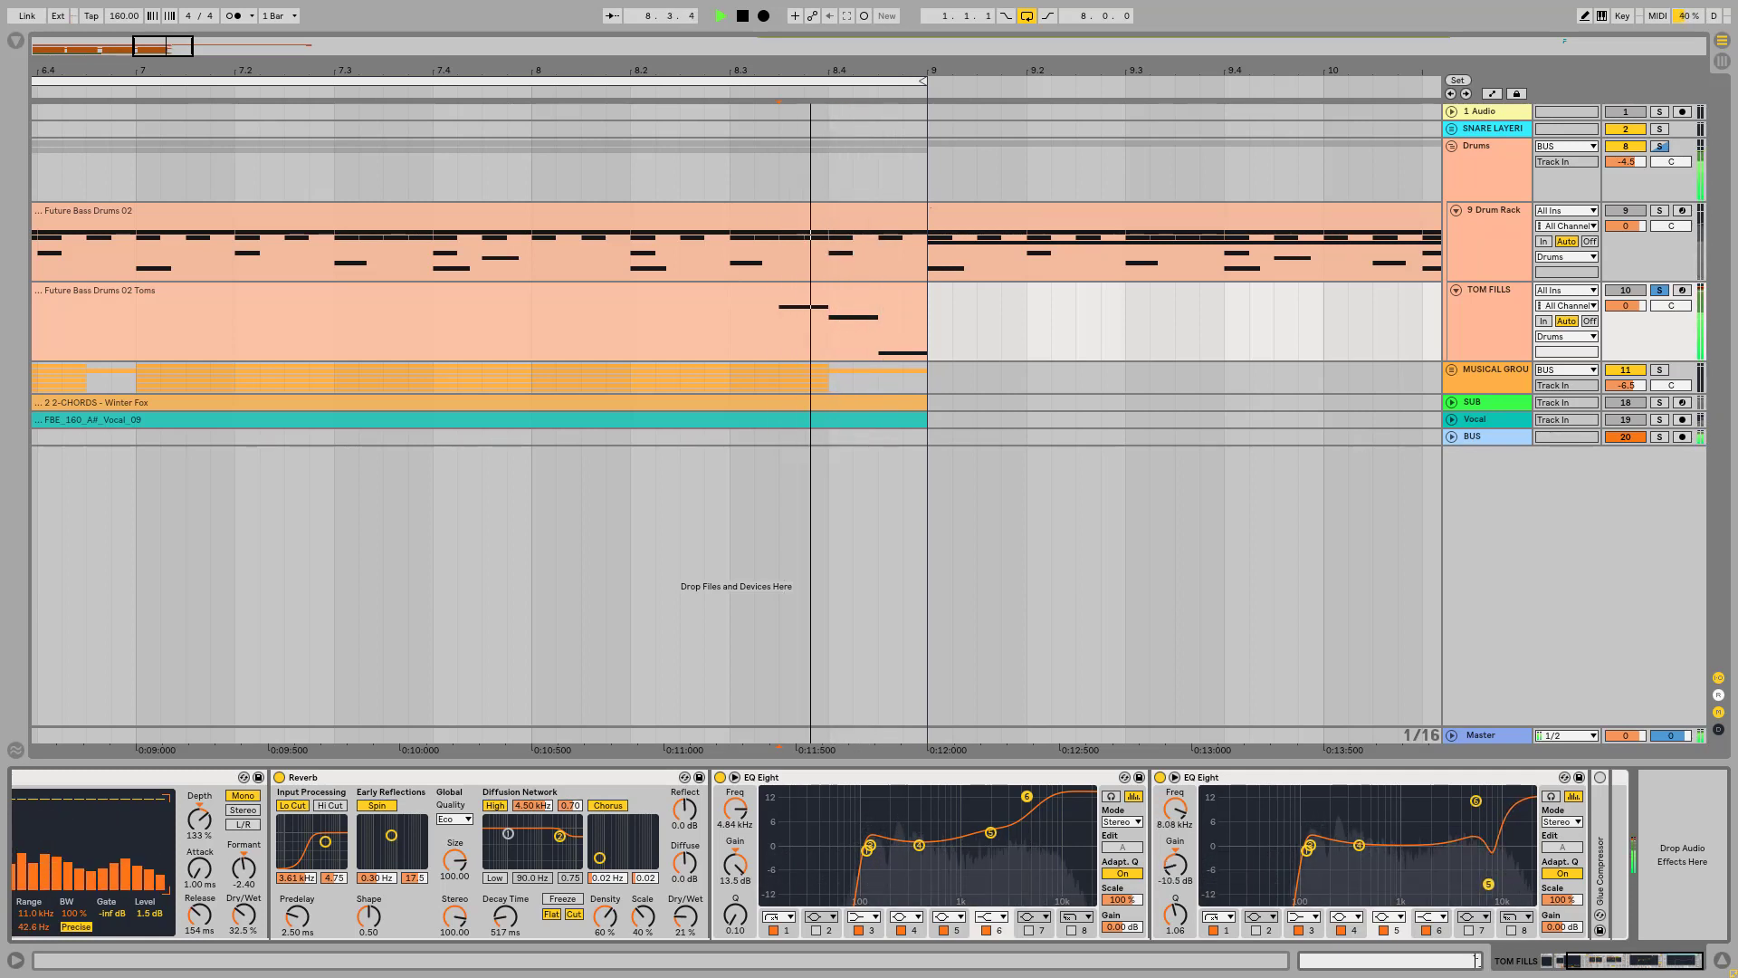
key("space")
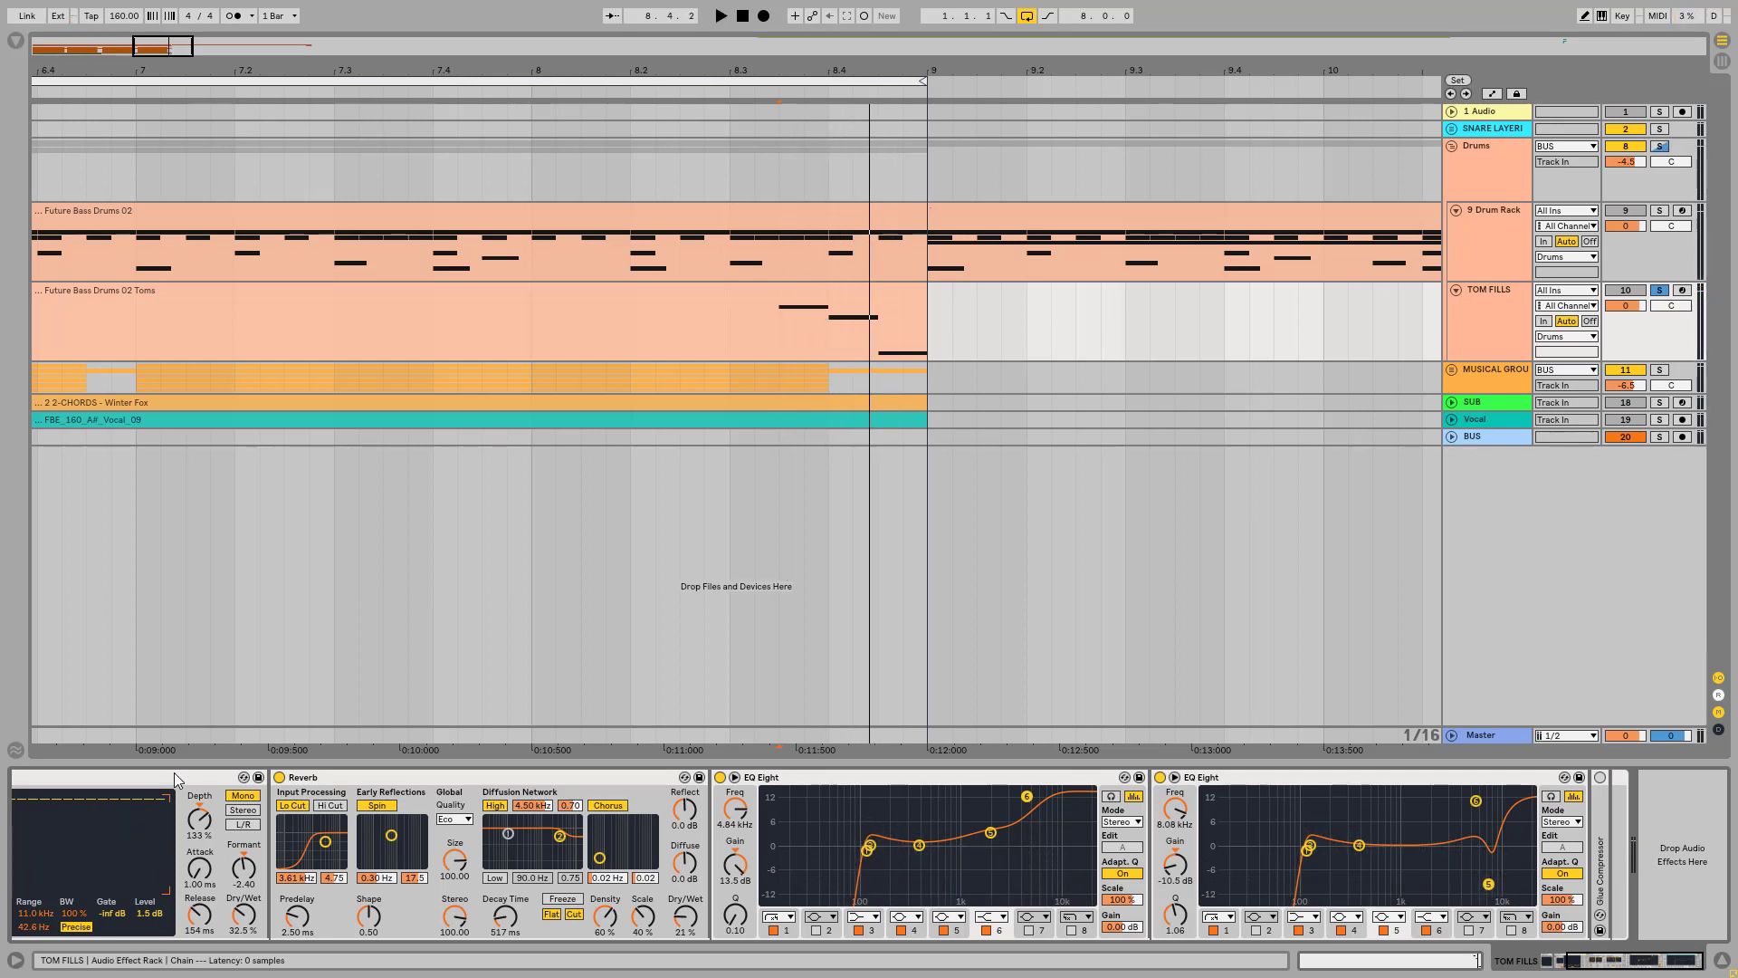
Step: Review the device chain from the Vocoder to the second EQ Eight, and play the tom fill from 8.3.3
left_click_drag(1589, 946, 1568, 960)
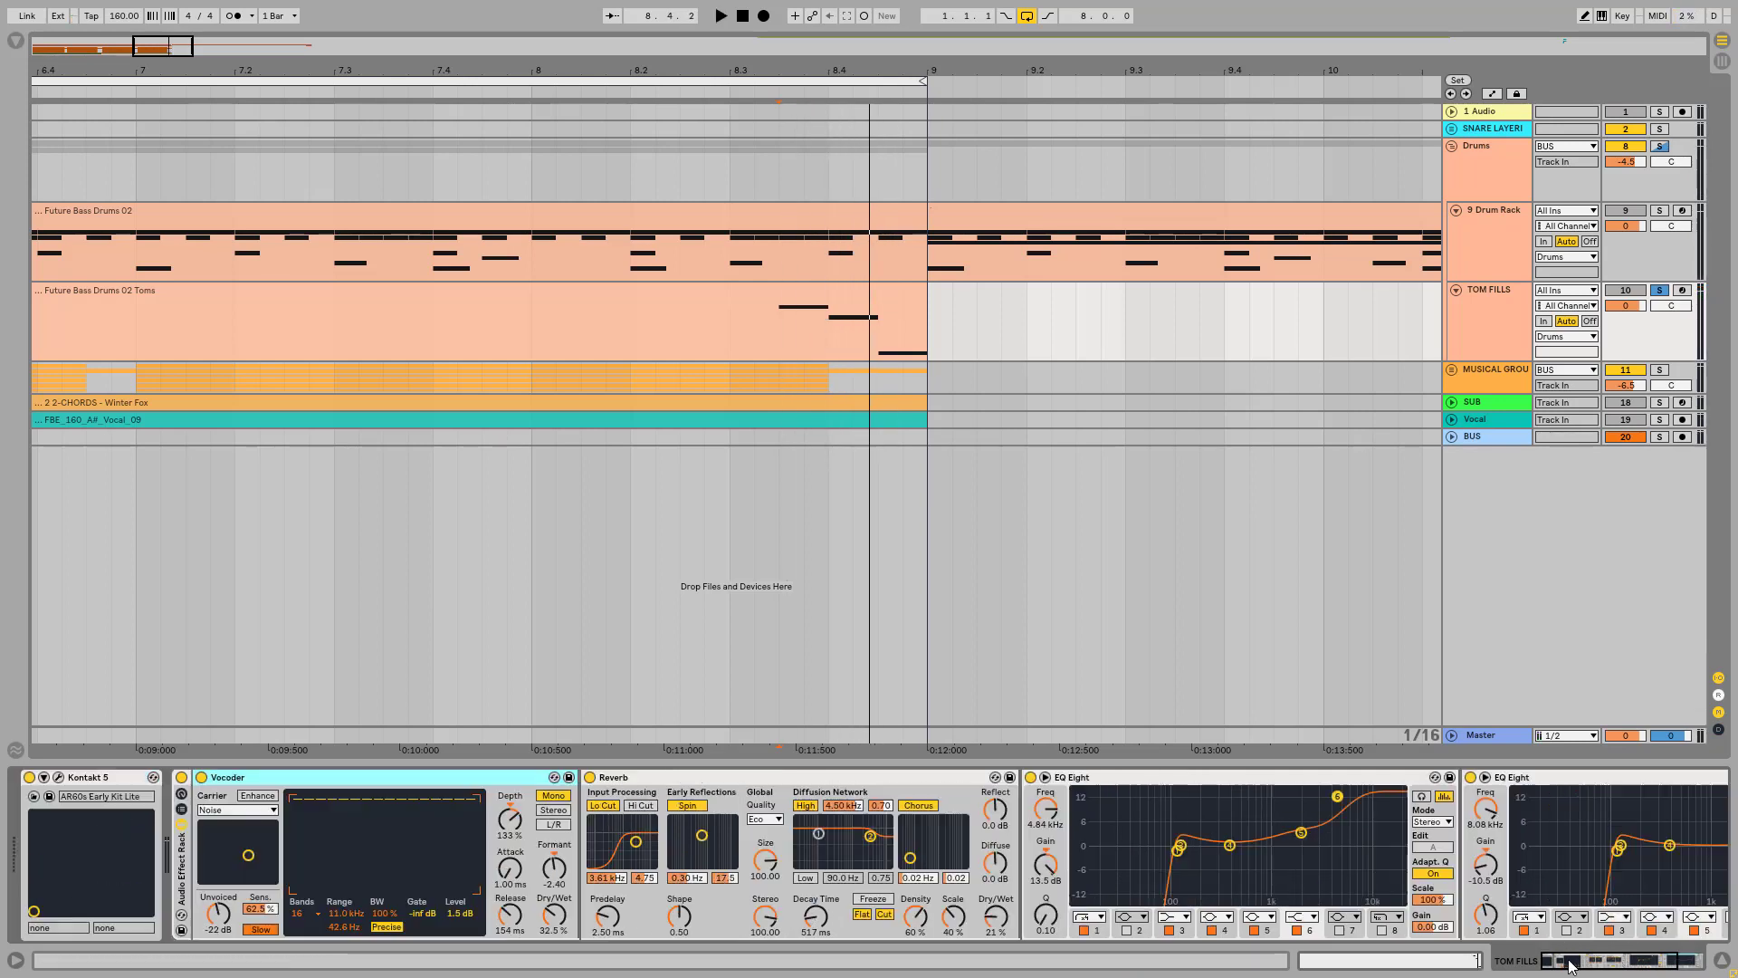
left_click(1654, 958)
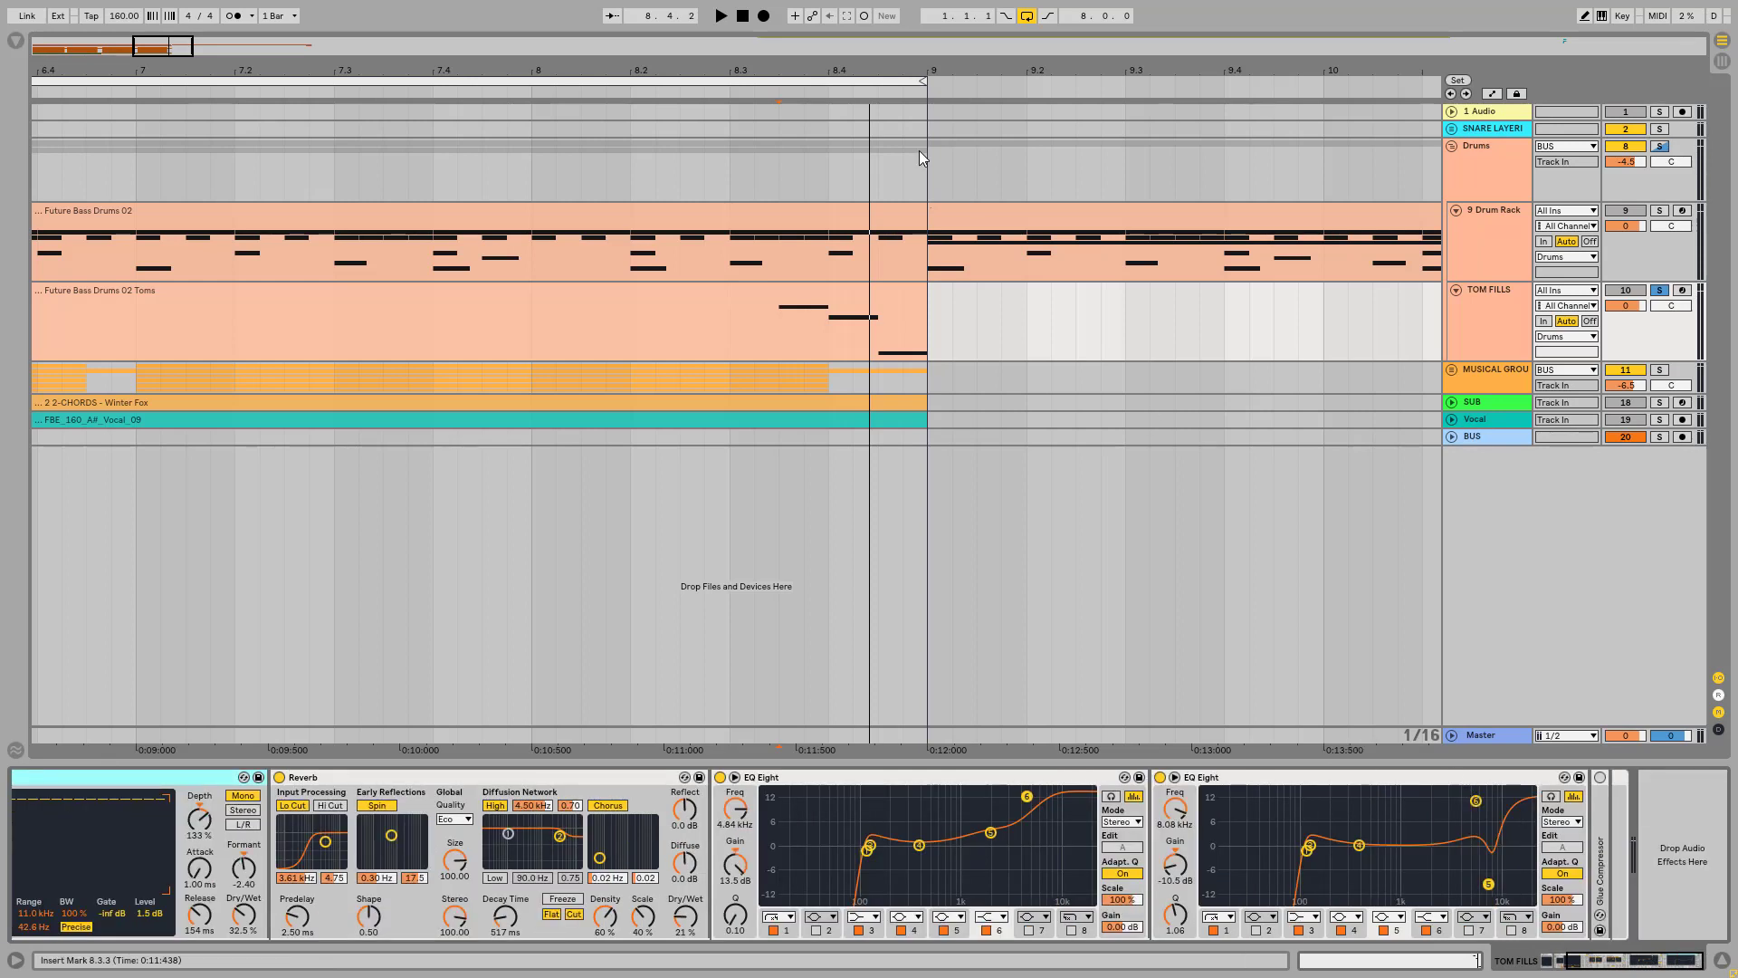
left_click(779, 324)
key("space")
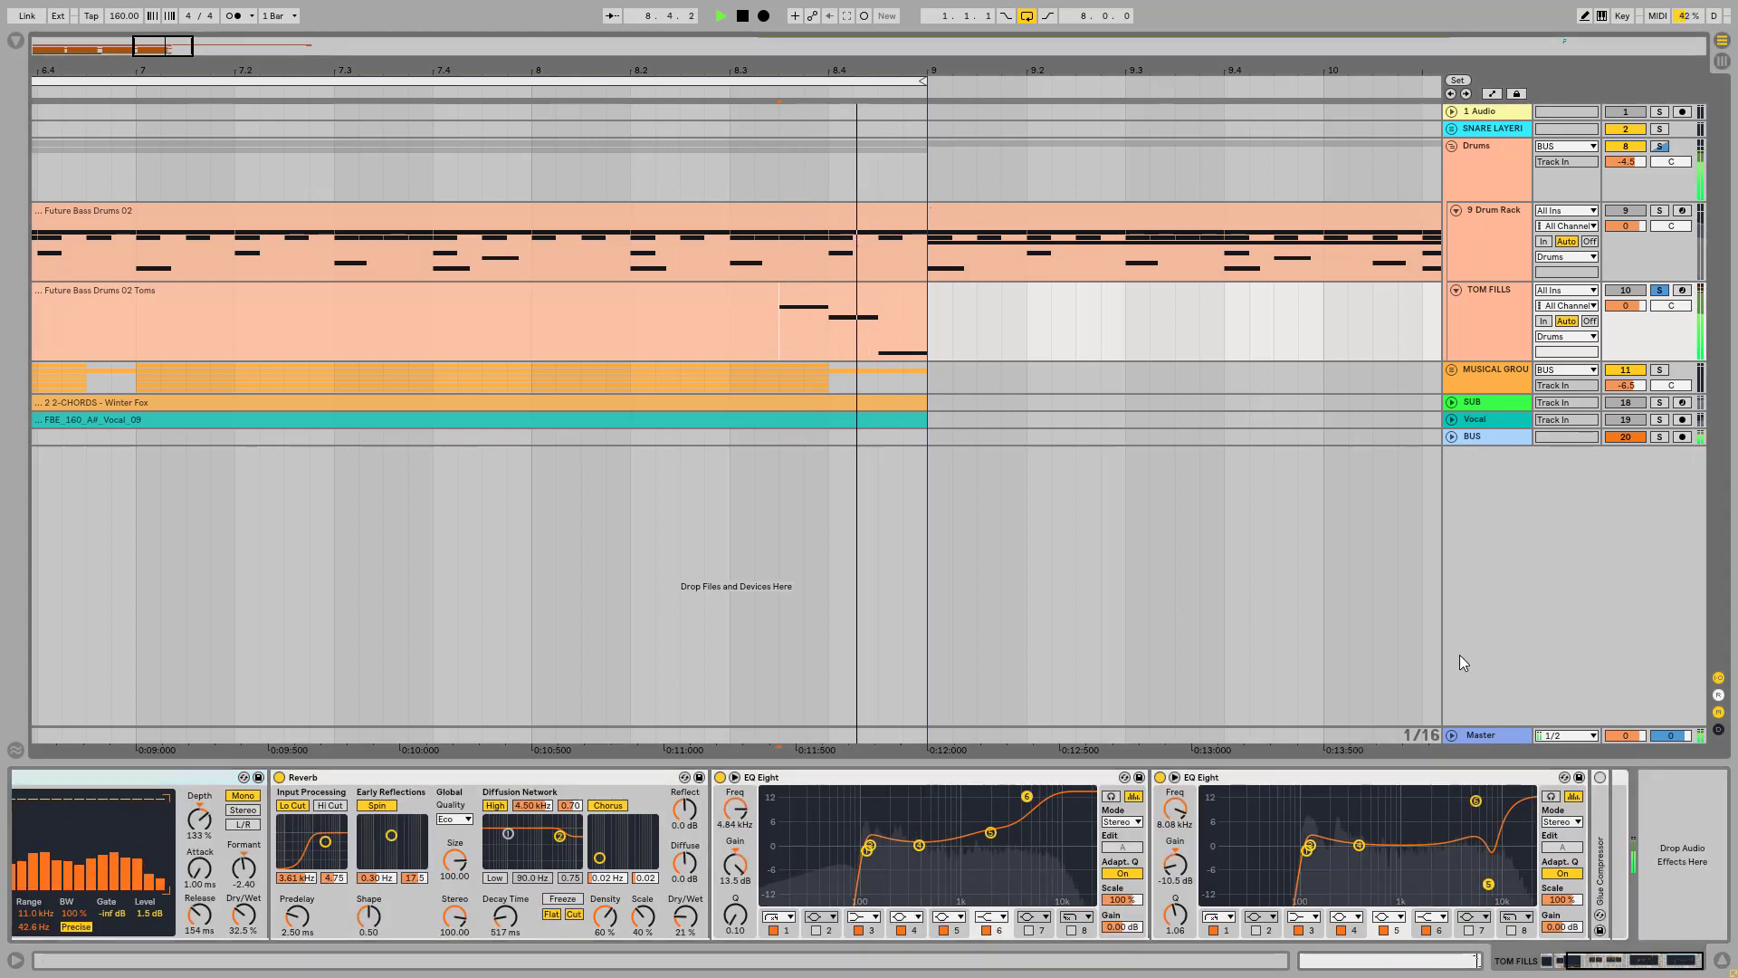
Step: Unfold and enable the Glue Compressor, and play the tom fill while switching it off and on to compare the sound
double_click(1595, 822)
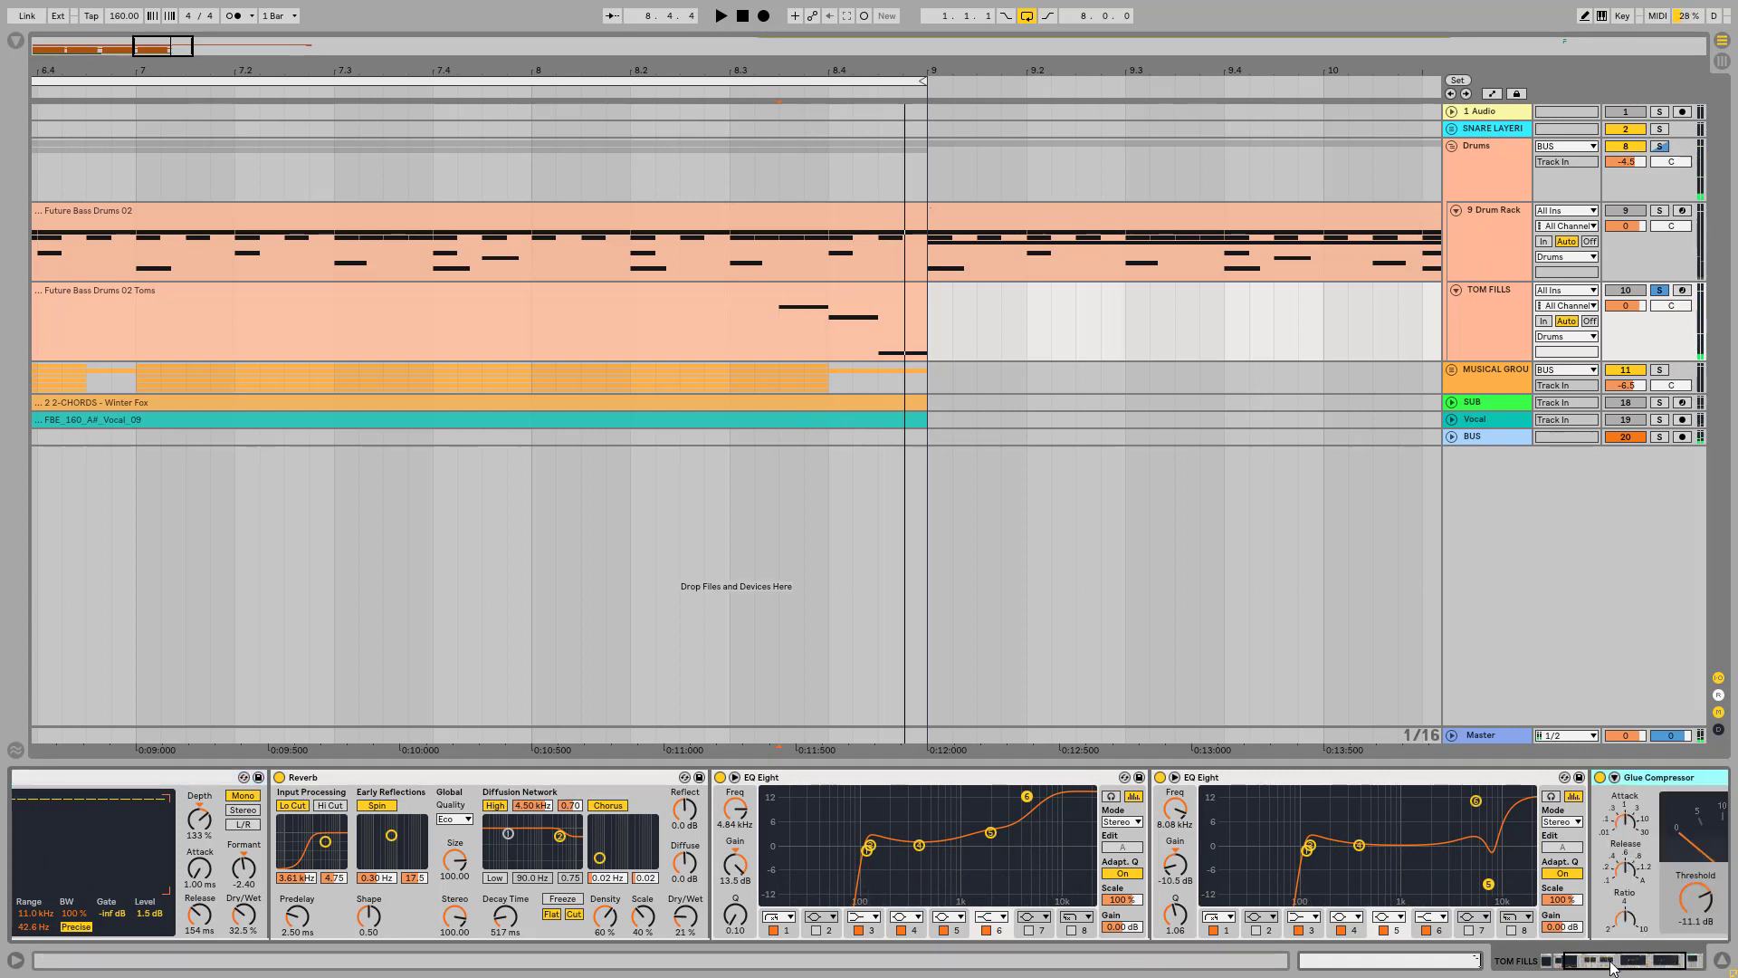
key("space")
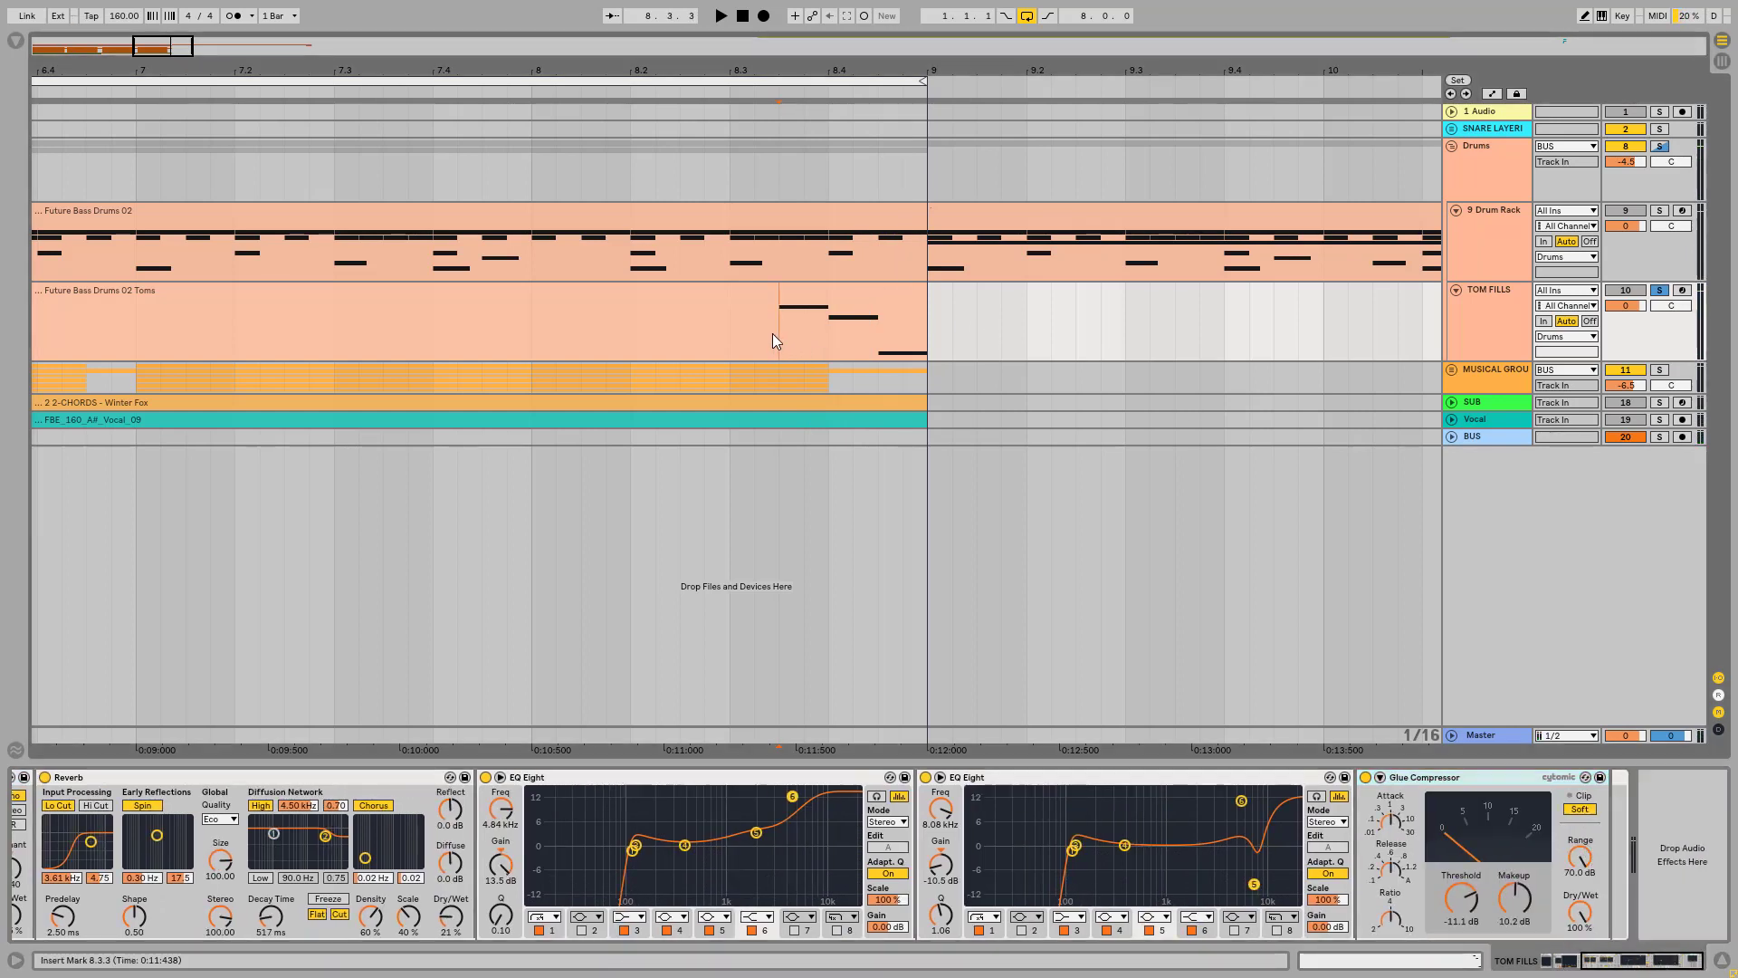
key("space")
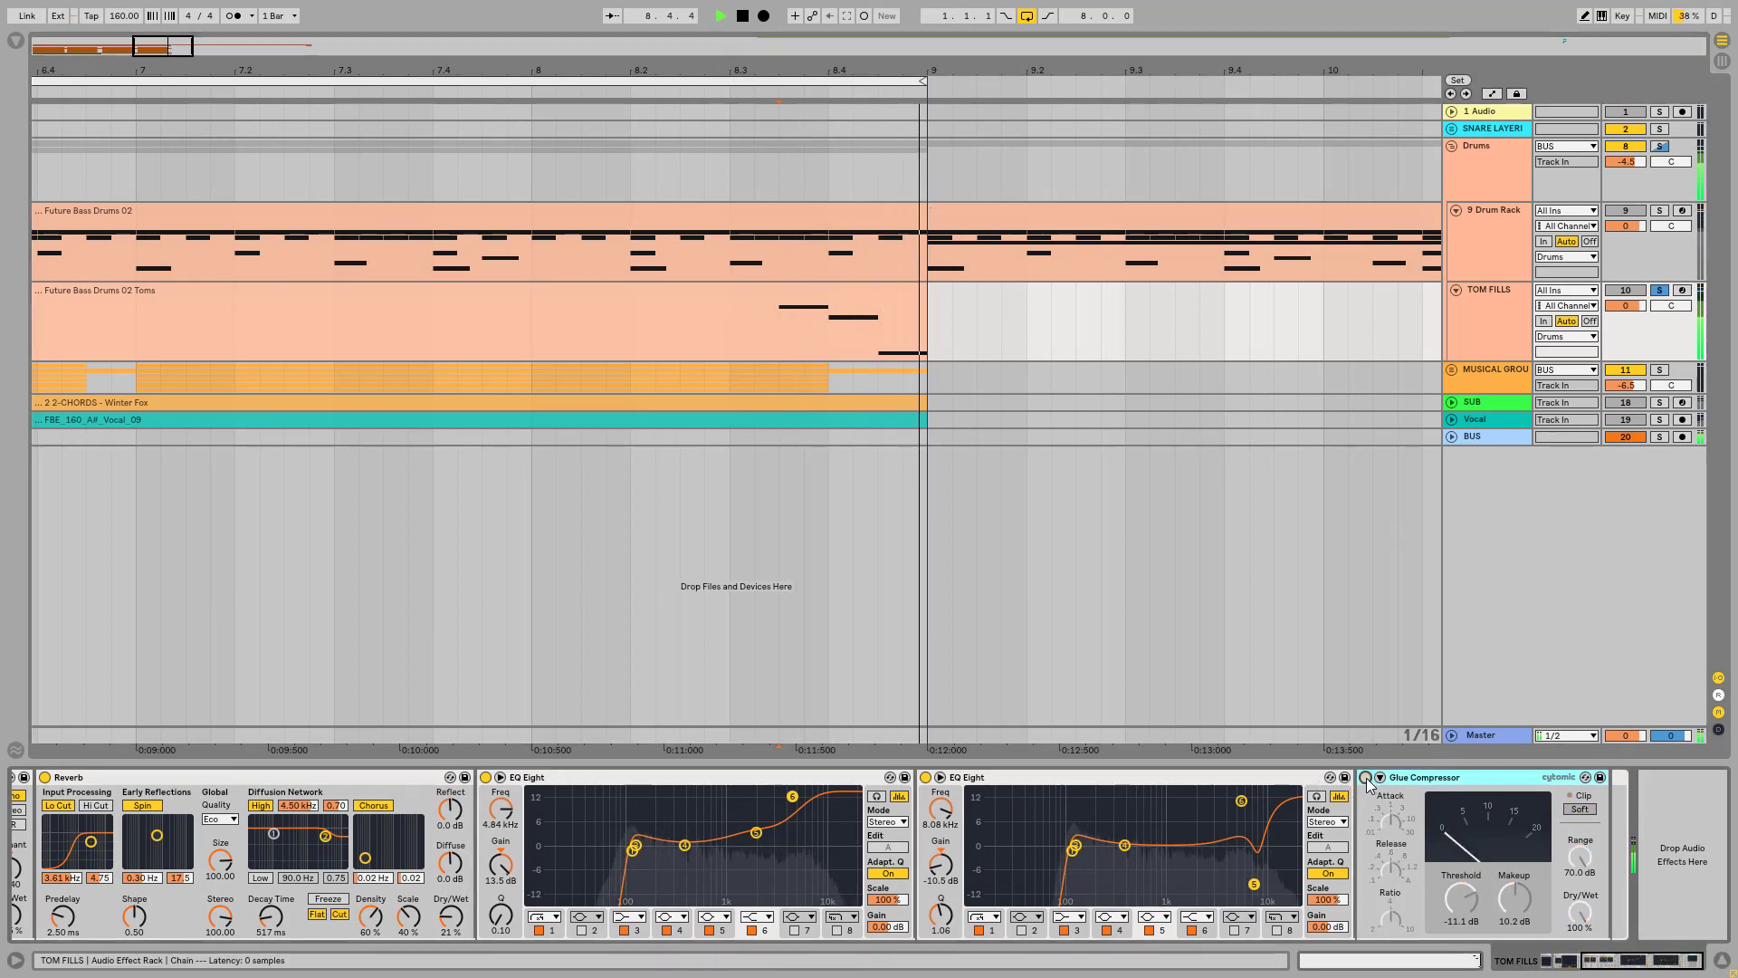
key("space")
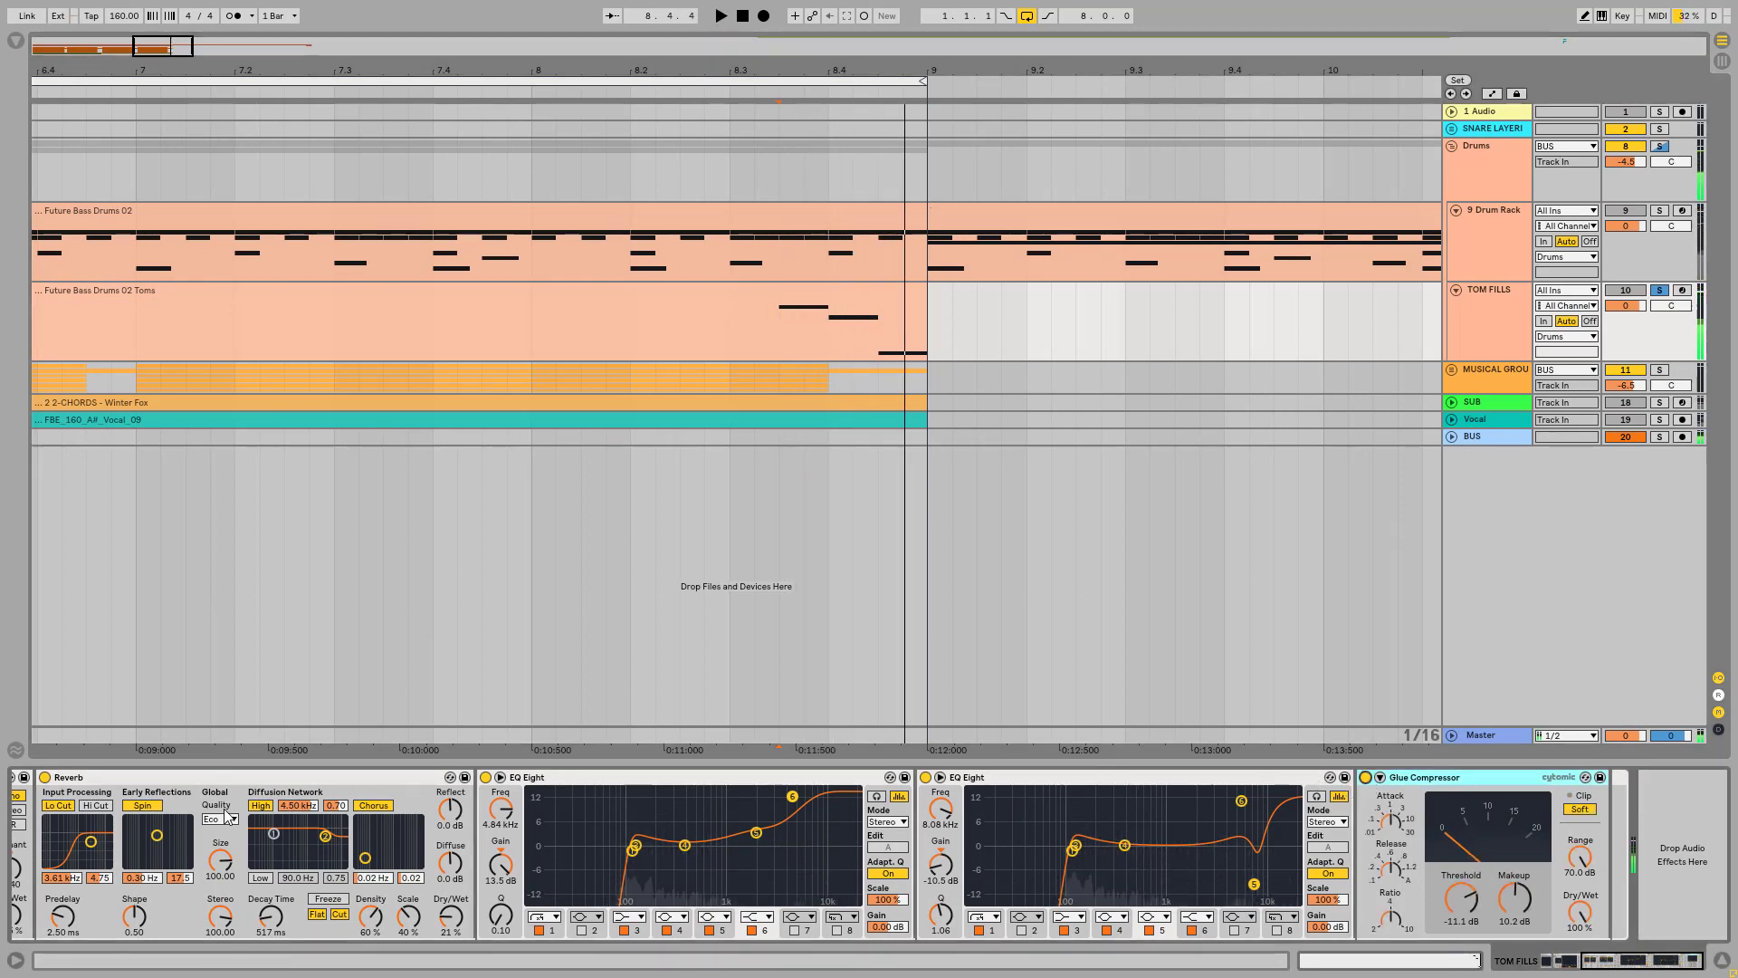
Step: Play the tom fill from 8.3 through the complete effect chain
left_click(112, 774)
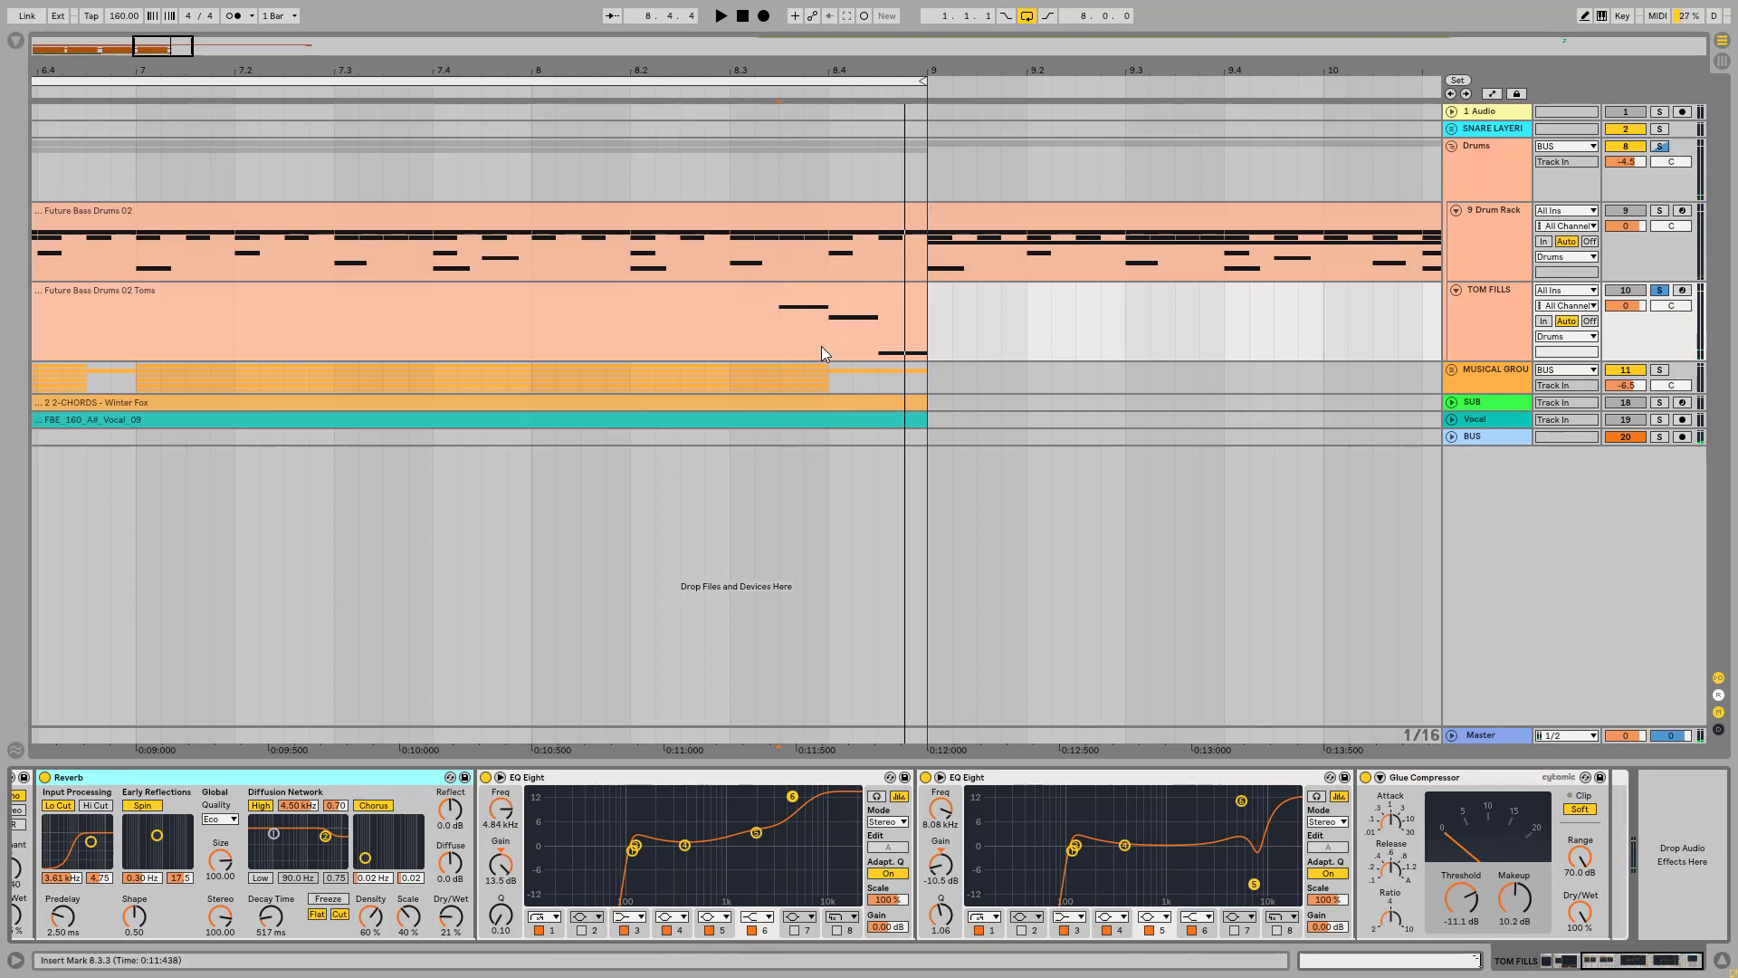
left_click(737, 334)
key("space")
key("space")
key("space")
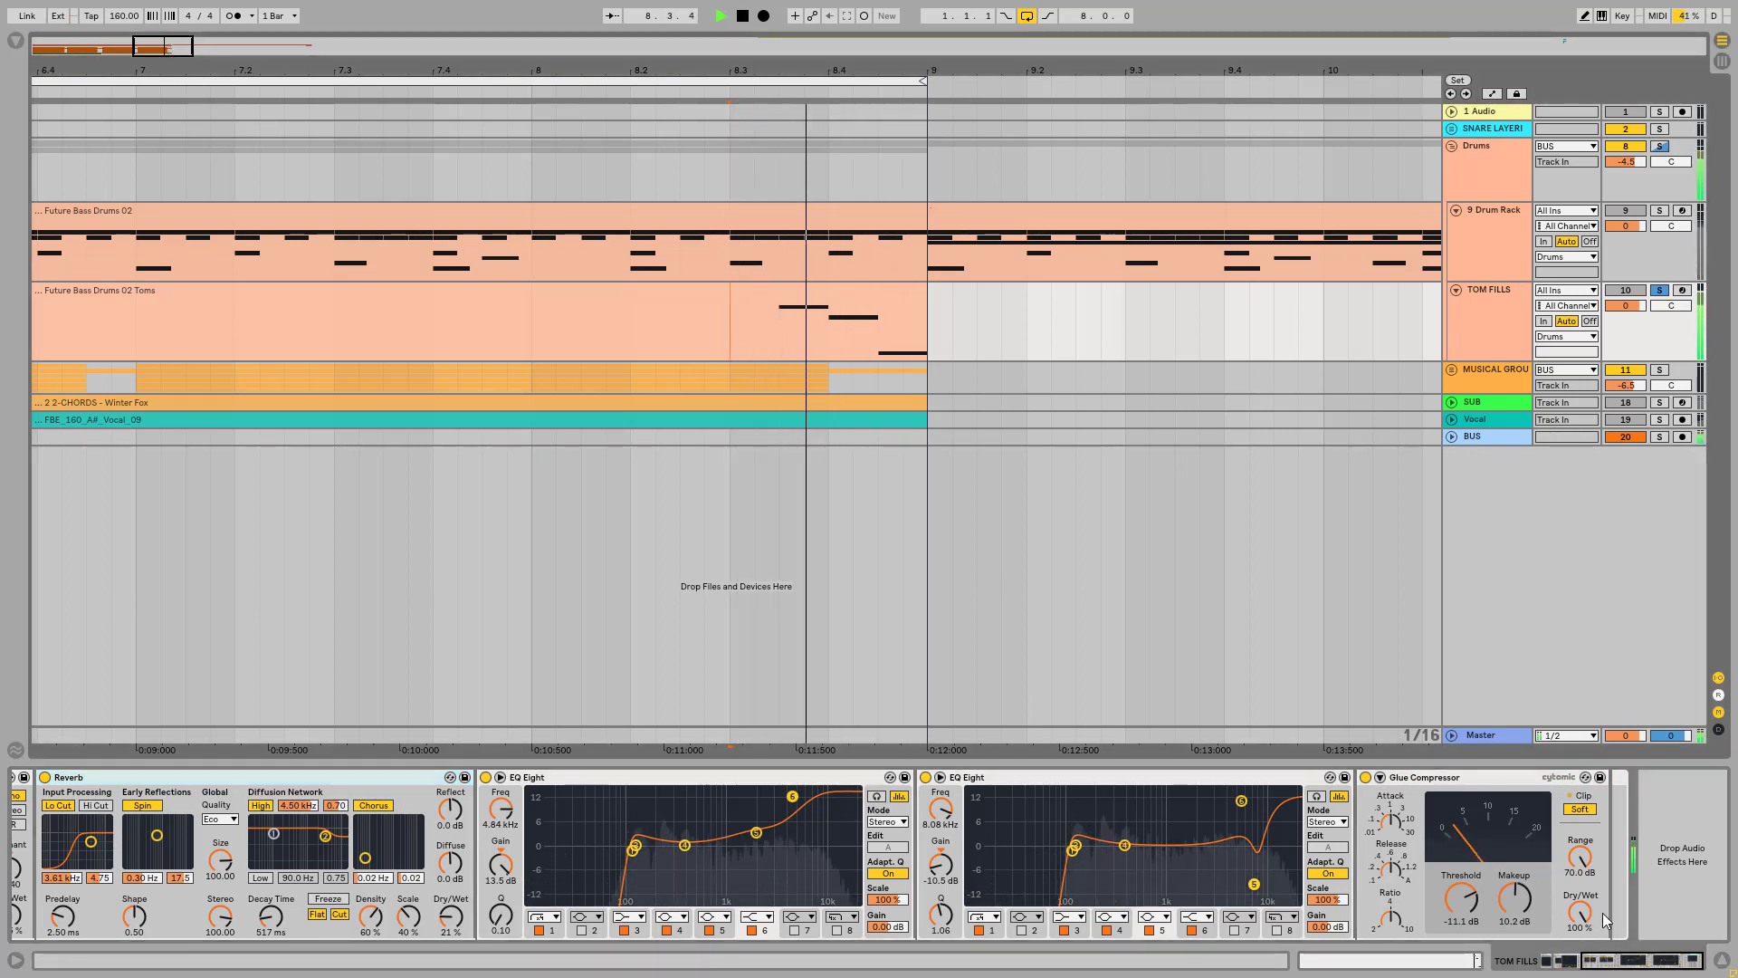
key("space")
Step: Fold the Glue Compressor, both EQ Eights, the Reverb and the Vocoder in the TOM FILLS rack
left_click_drag(1642, 959, 1586, 956)
double_click(1569, 779)
double_click(1215, 779)
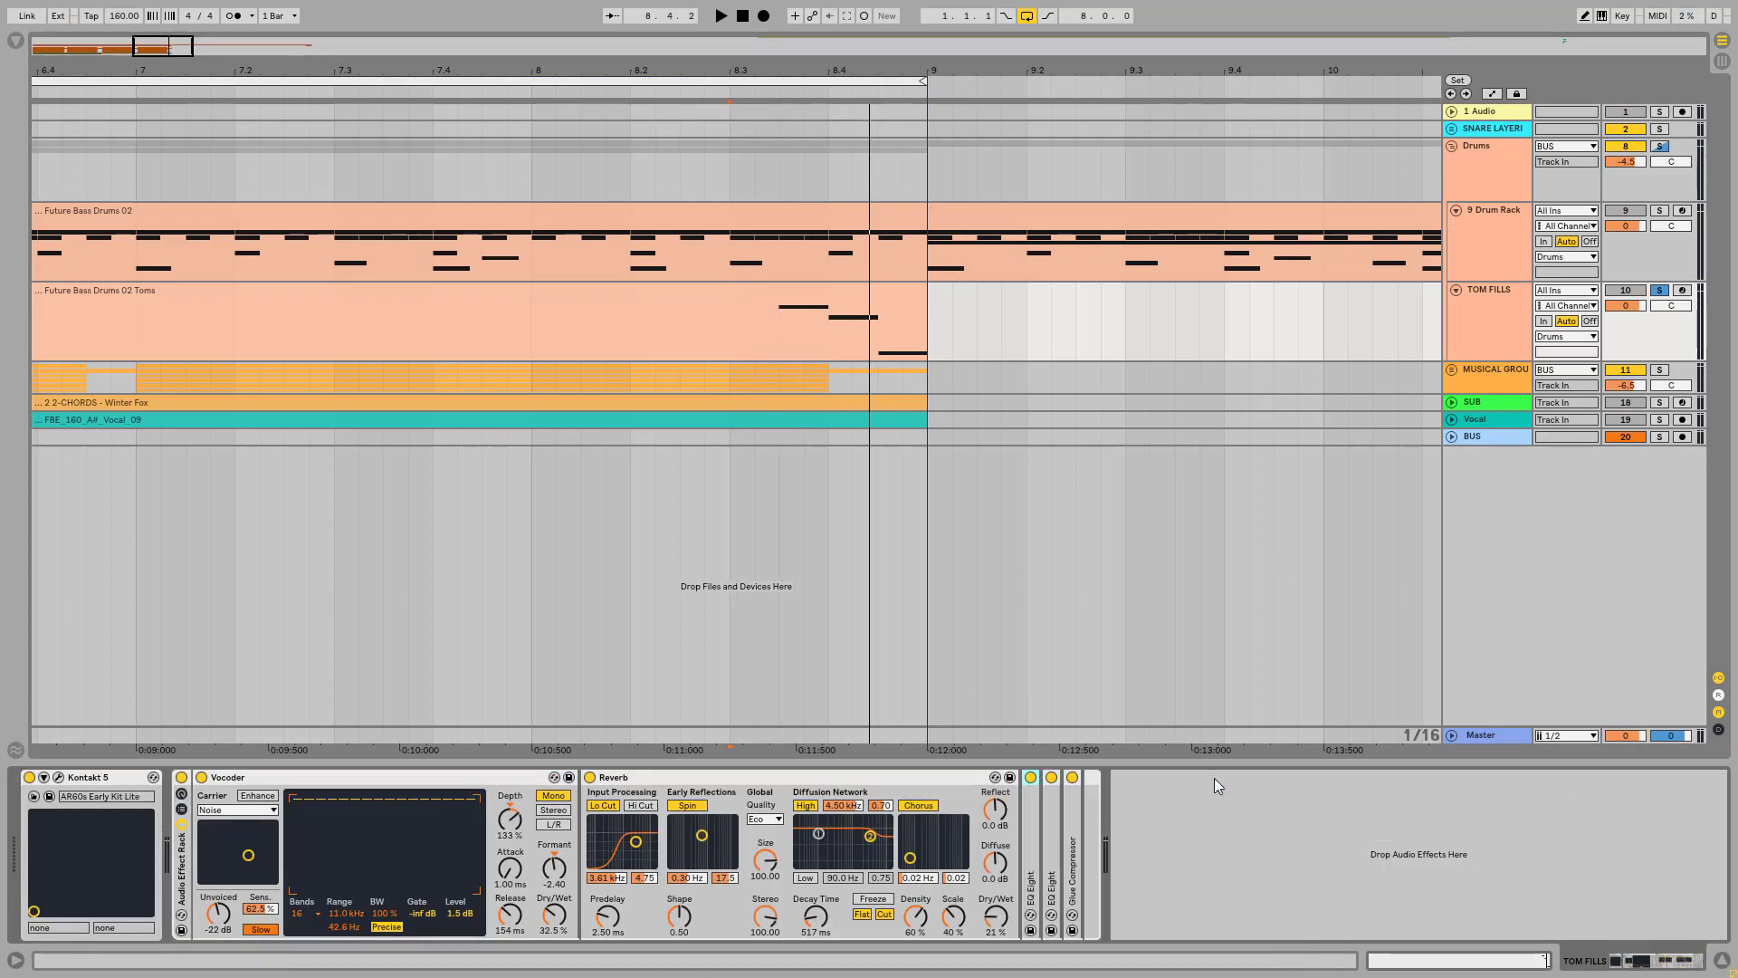
double_click(743, 781)
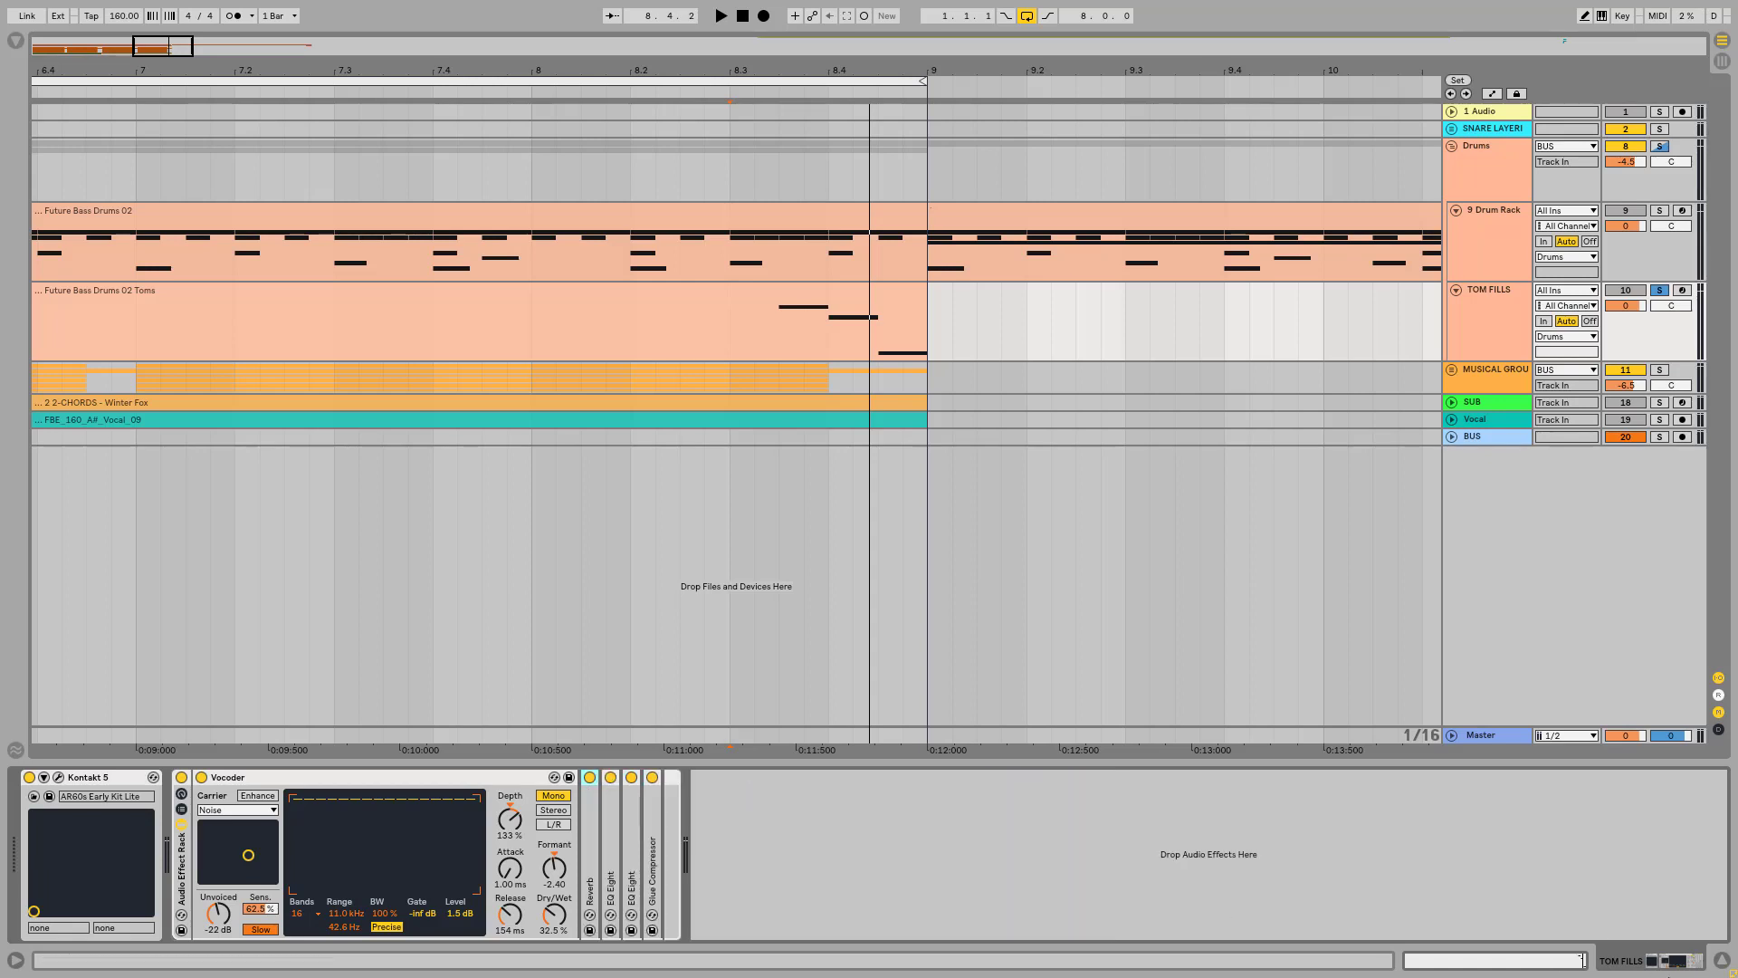
double_click(268, 775)
Step: Play the tom fill with the whole Audio Effect Rack switched off and on to compare the sound
left_click(182, 778)
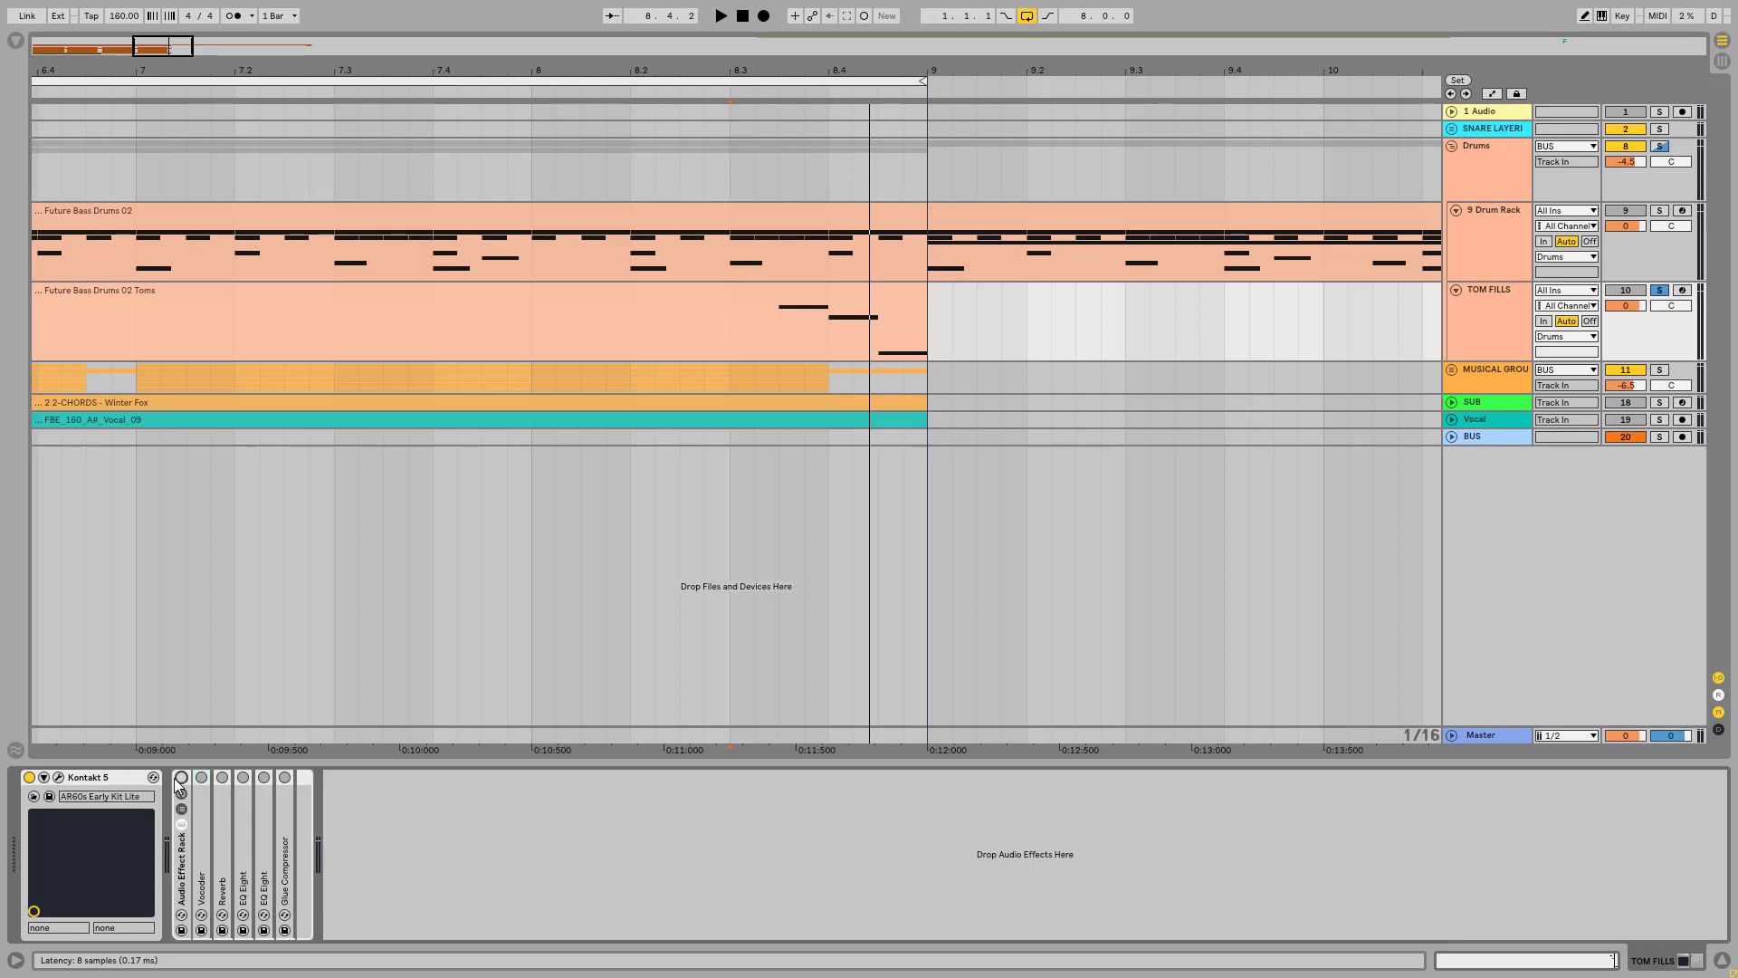
key("space")
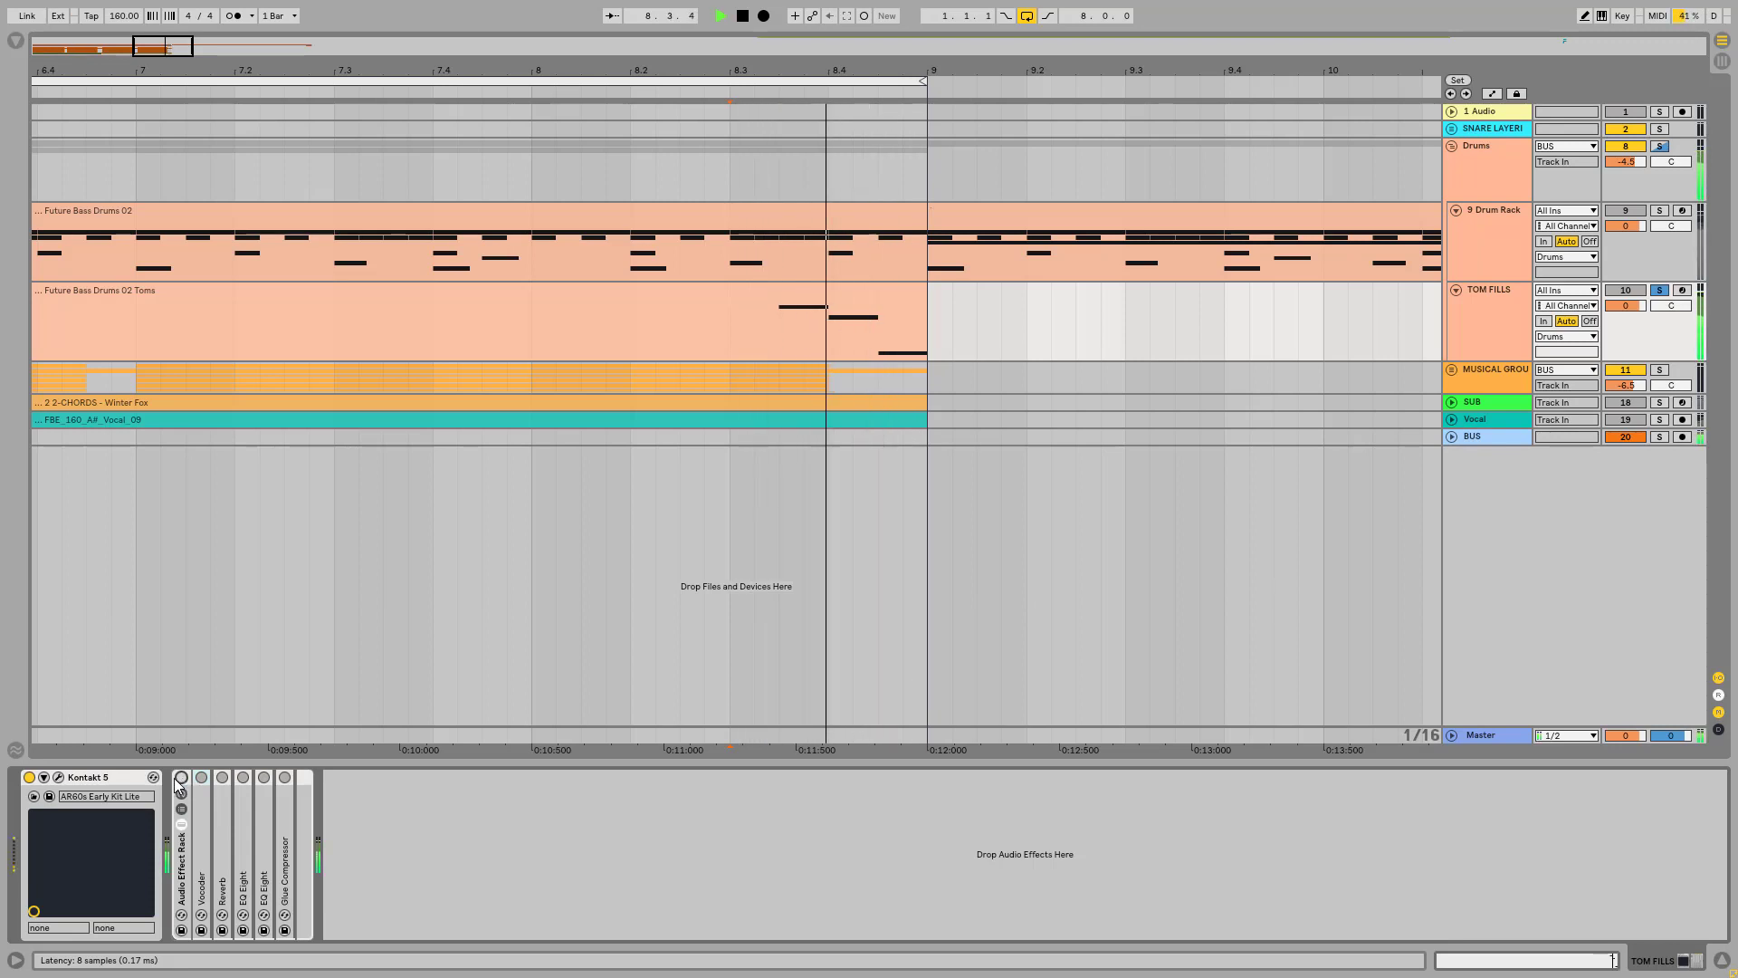
left_click(181, 778)
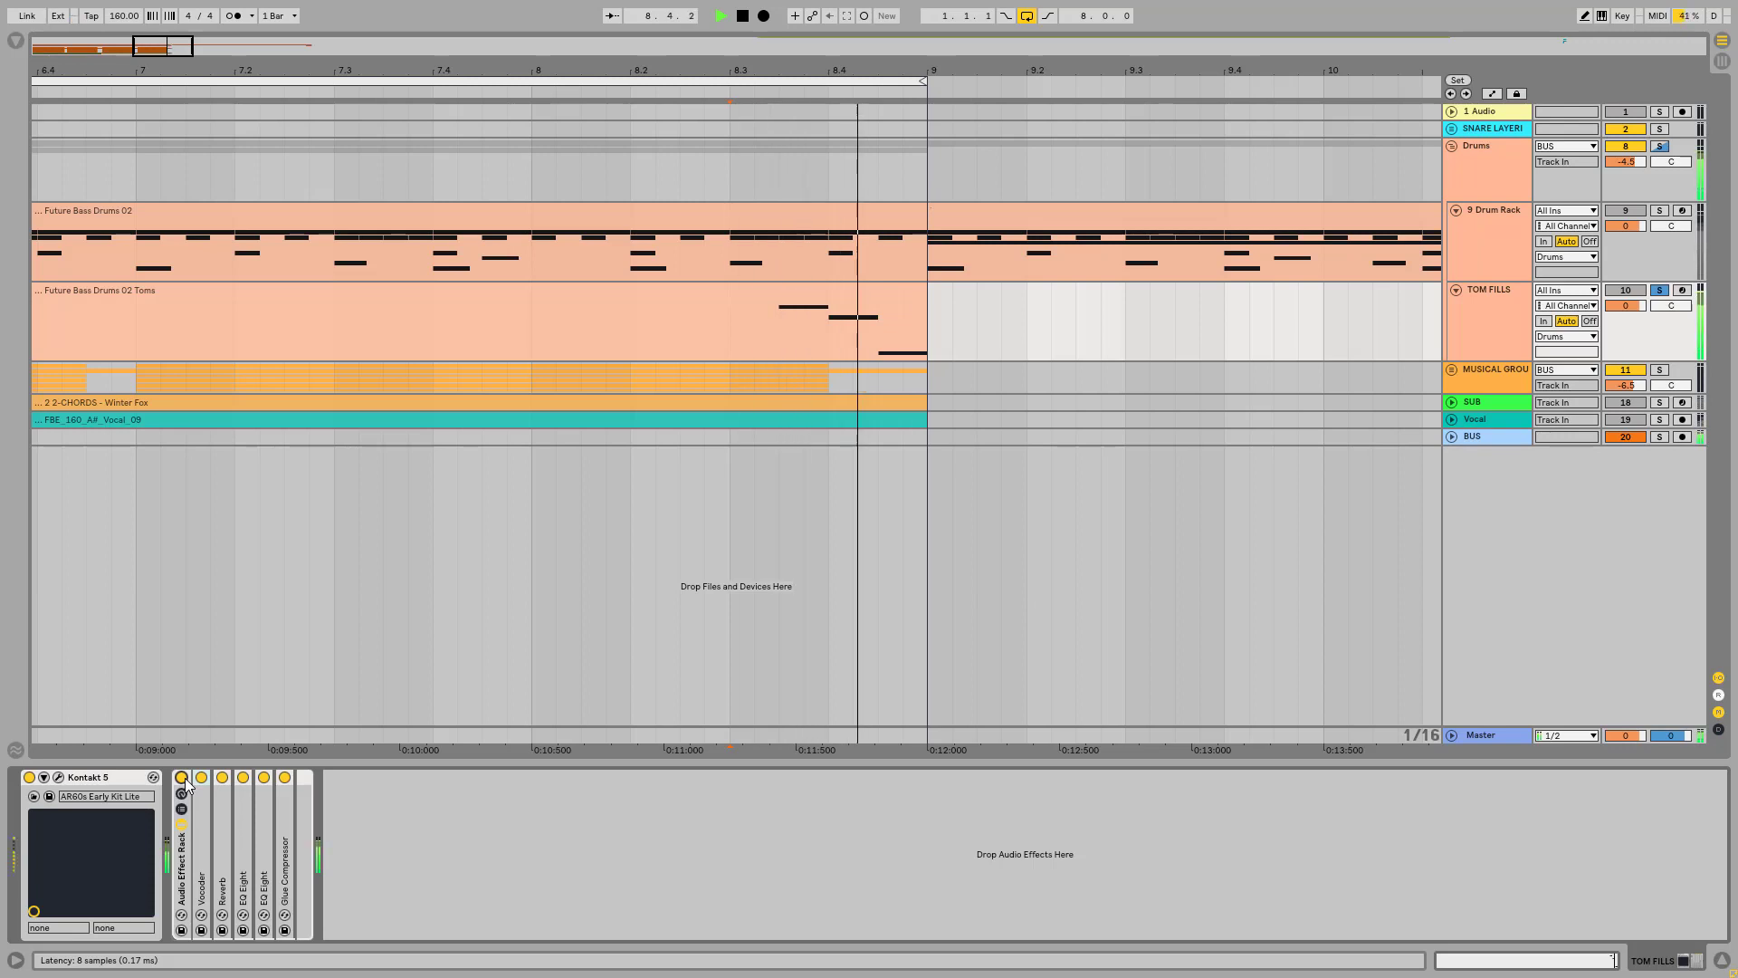
left_click(779, 335)
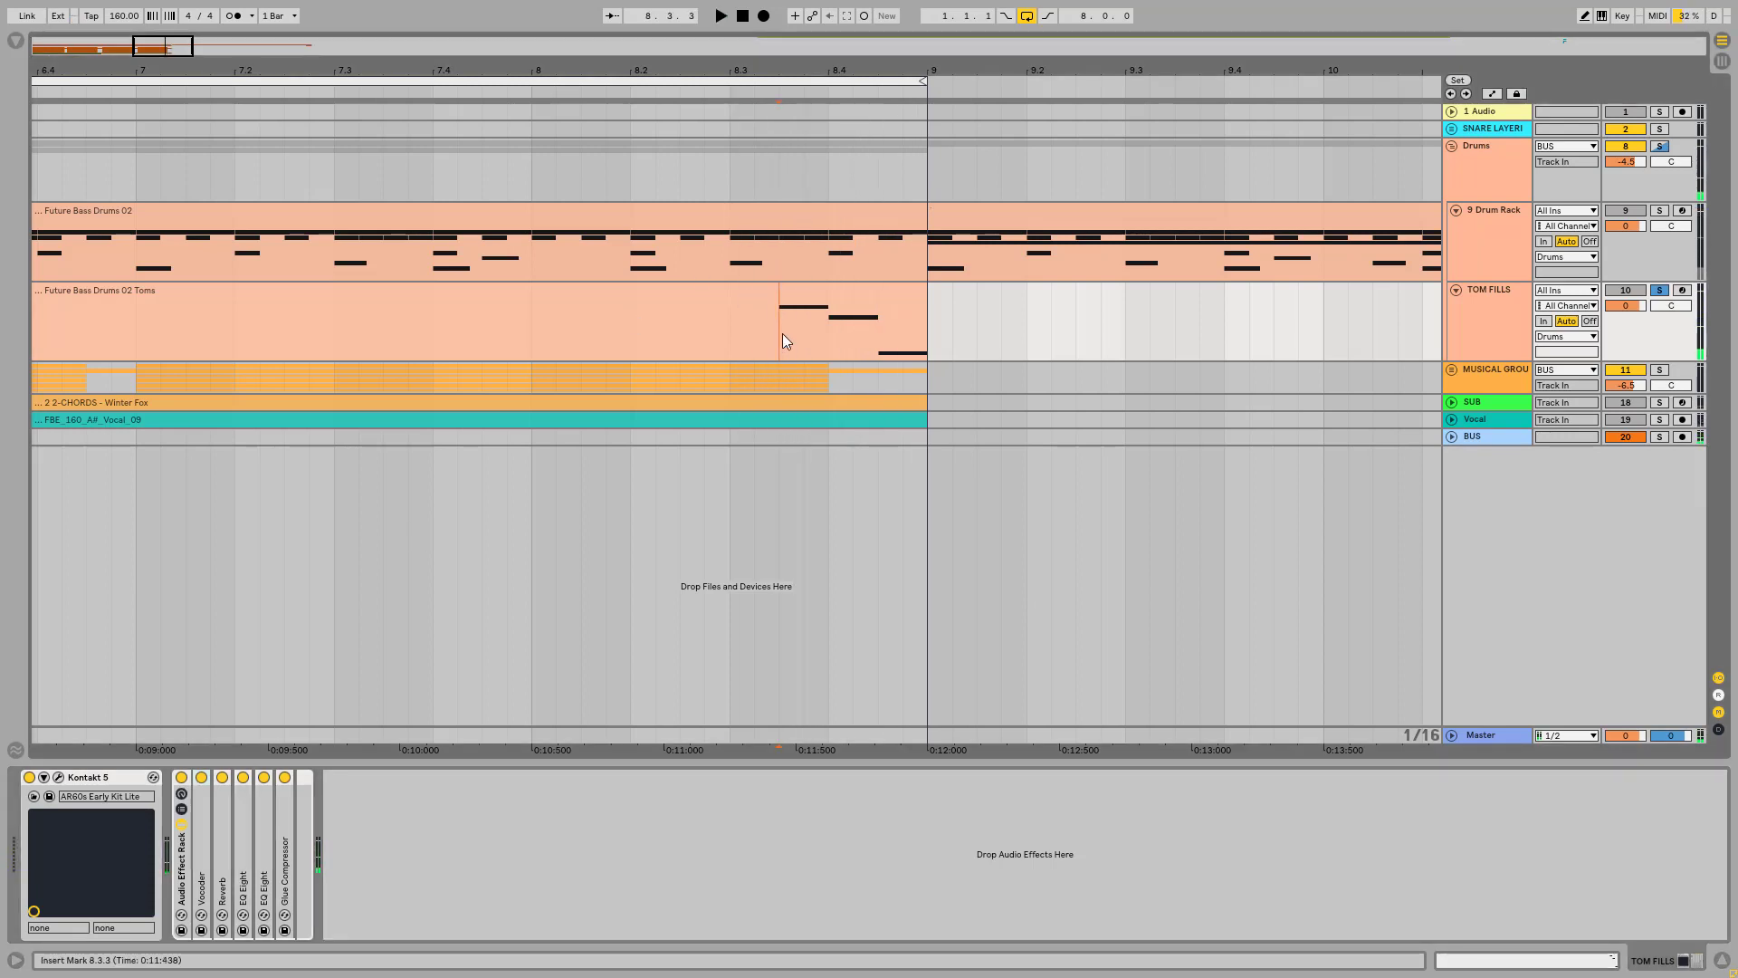
Step: Solo the 9 Drum Rack track and play its first Future Bass Drums 02 clip from bar 1
left_click_drag(429, 65, 915, 11)
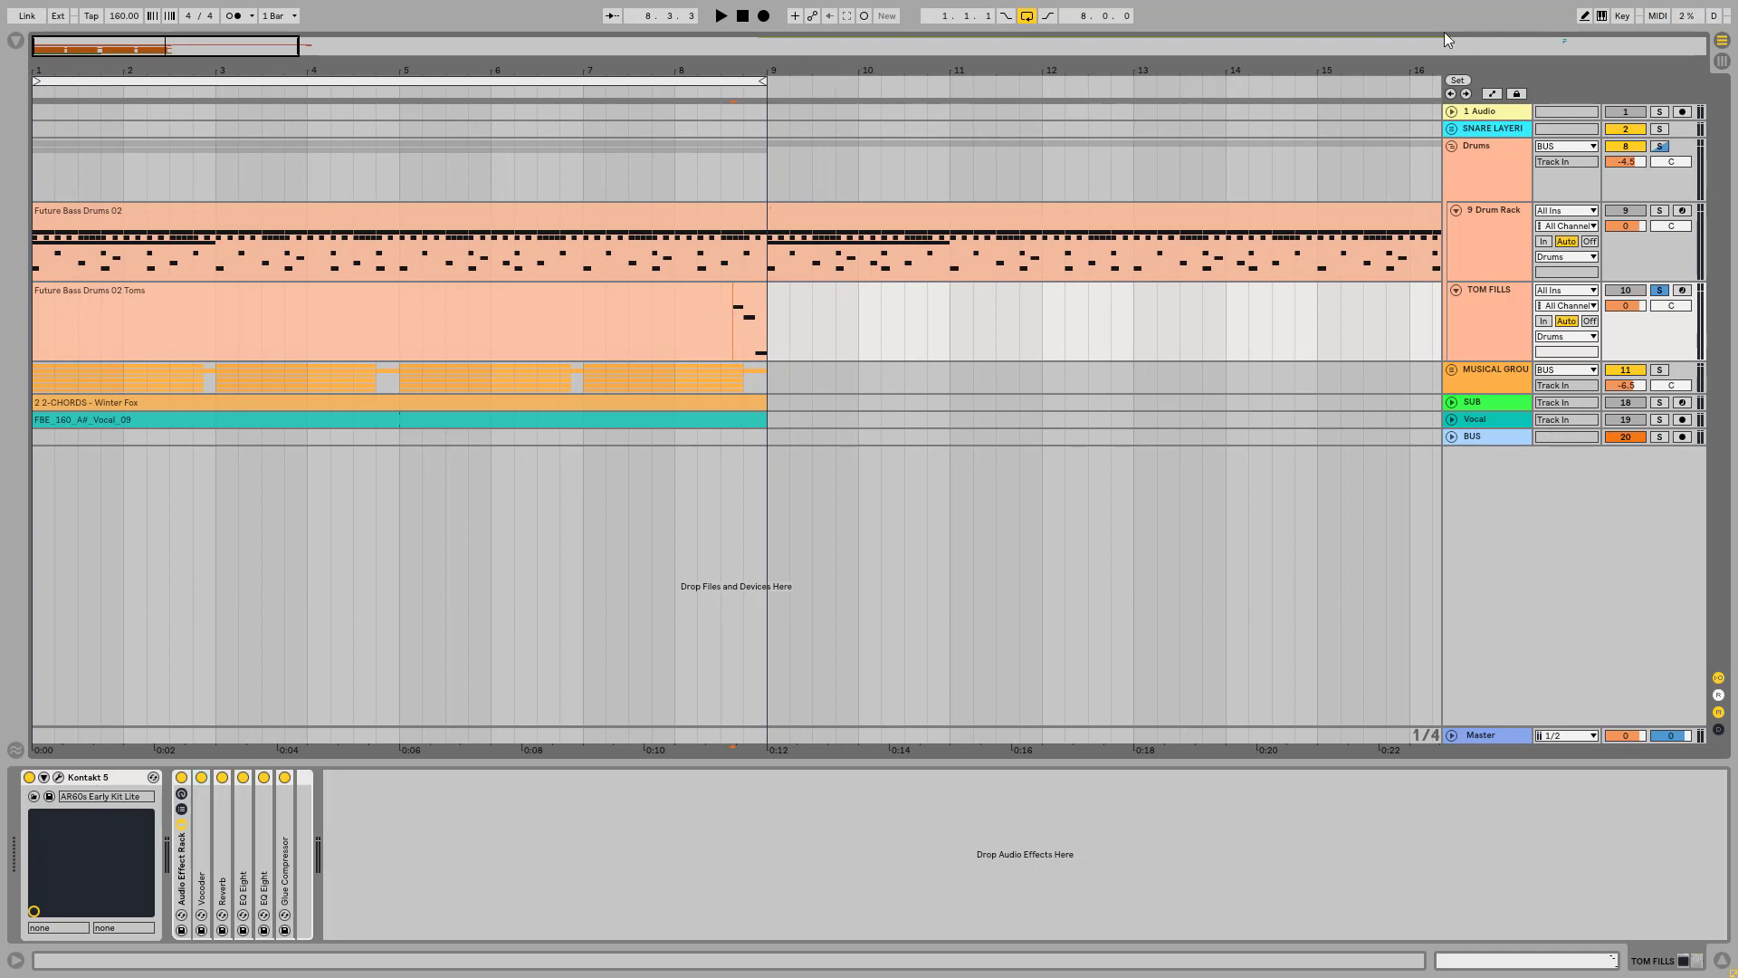
left_click(1507, 210)
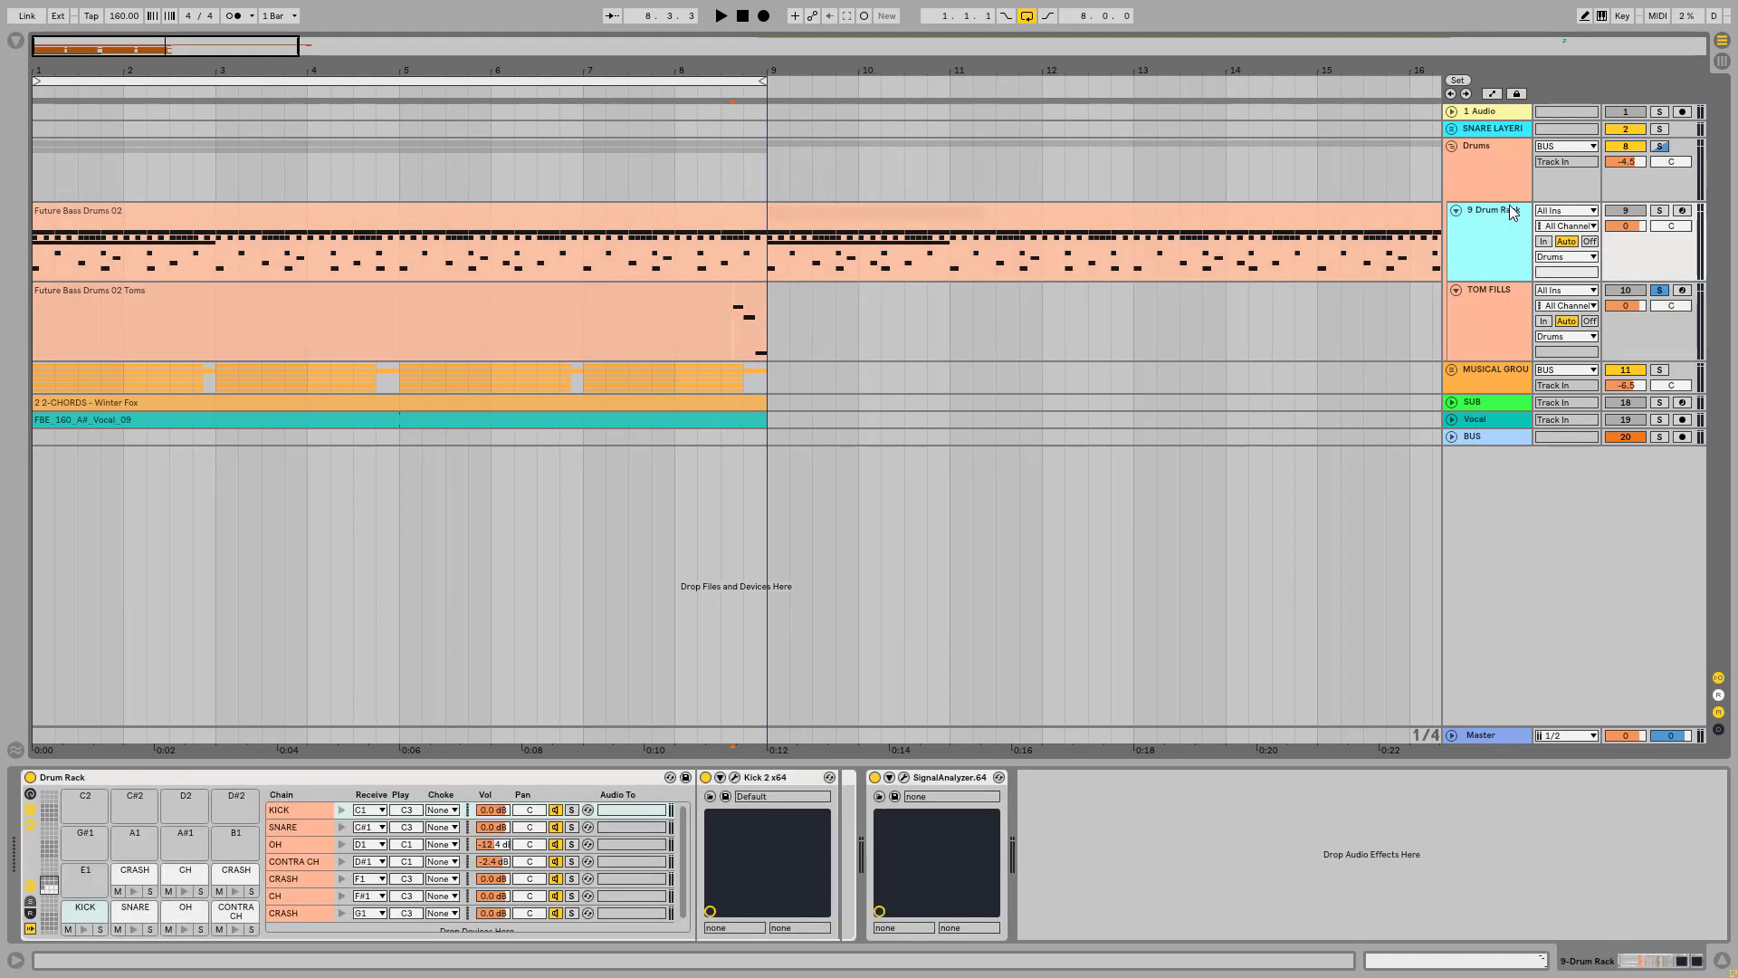
left_click(1658, 211)
left_click(492, 220)
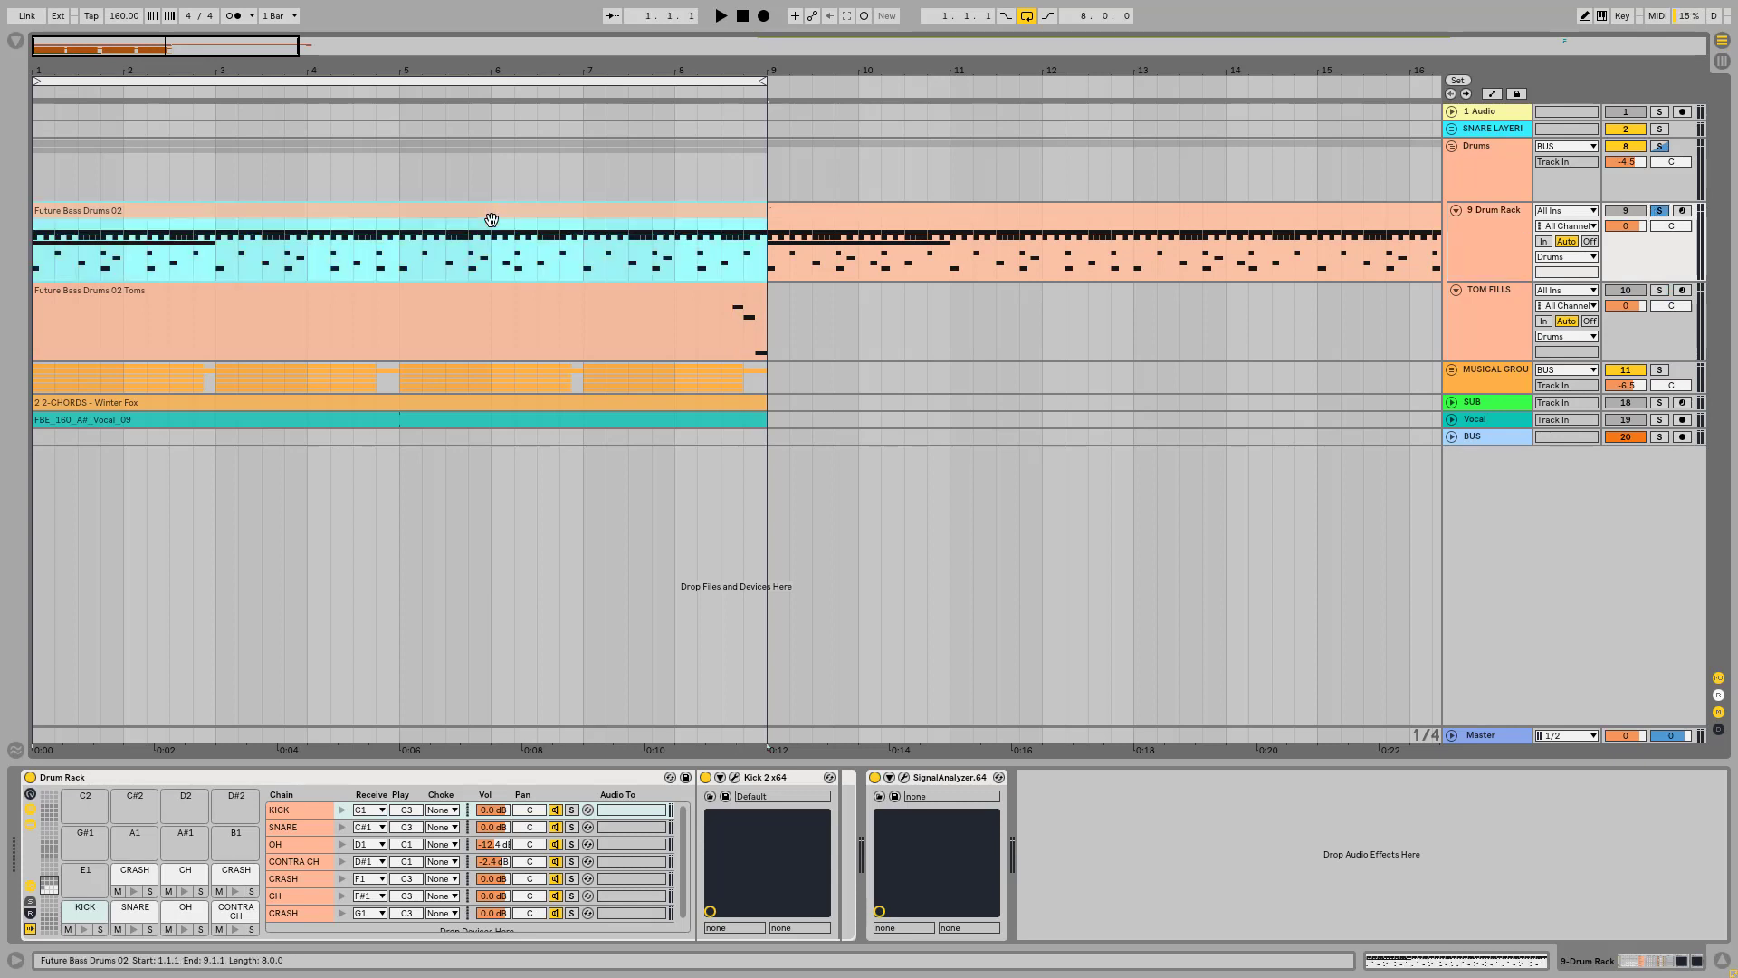
key("space")
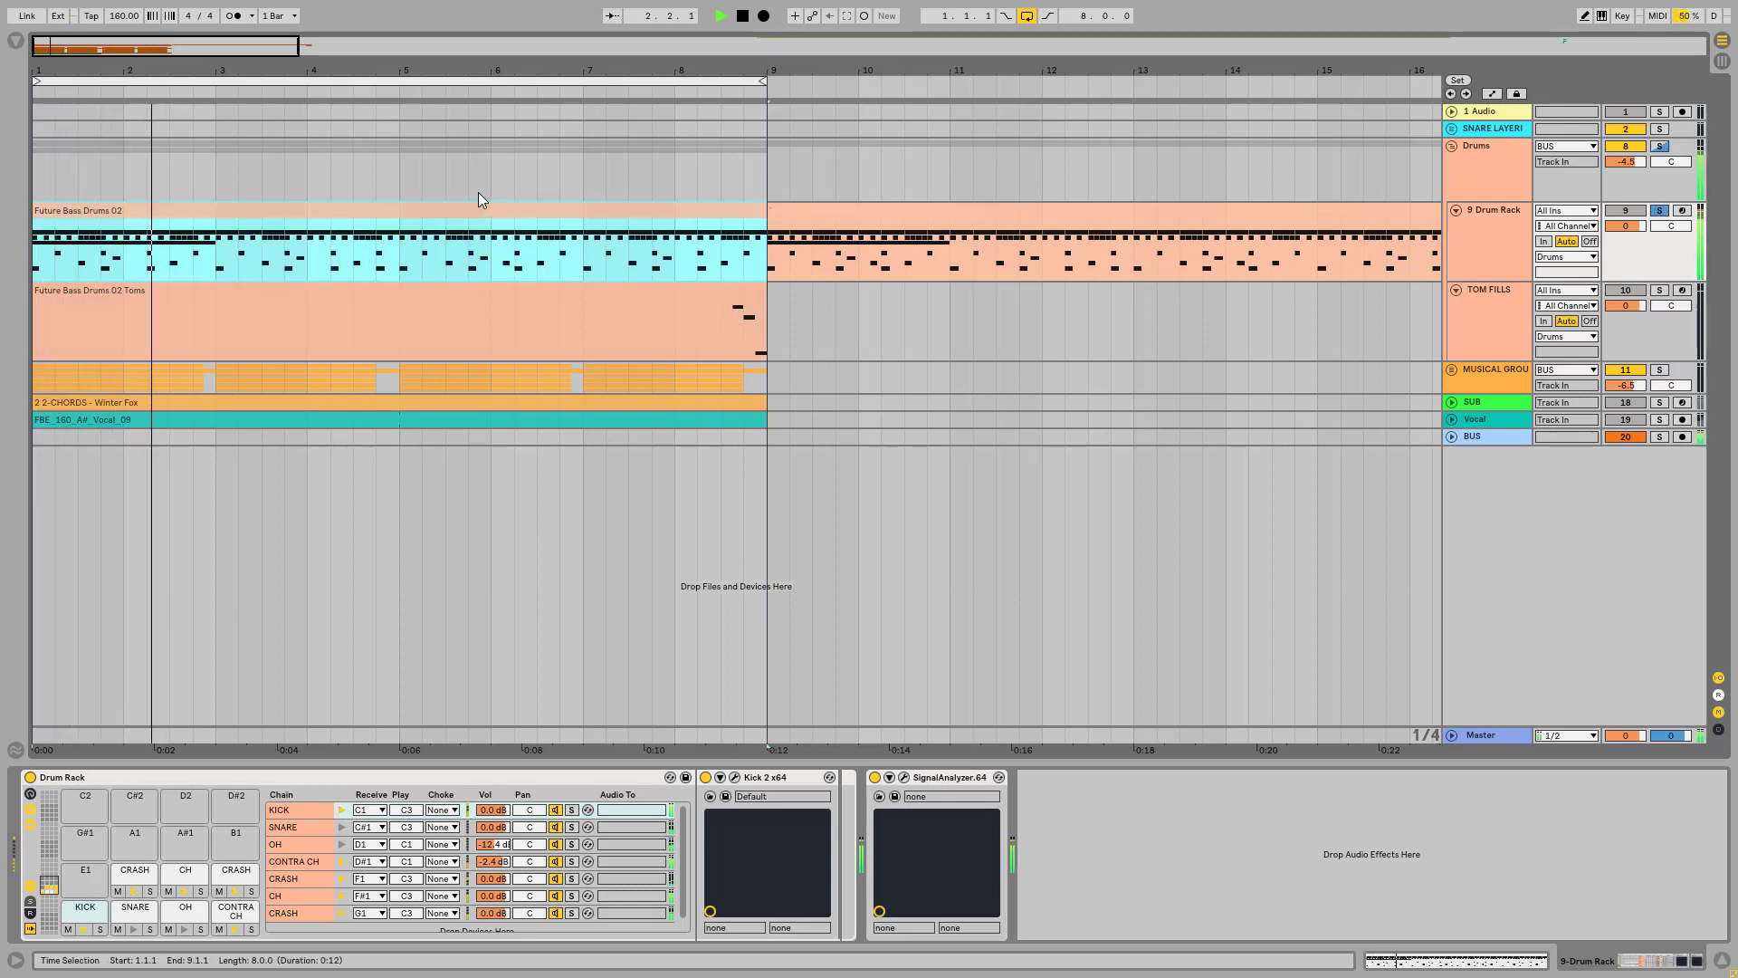
left_click_drag(64, 71, 64, 95)
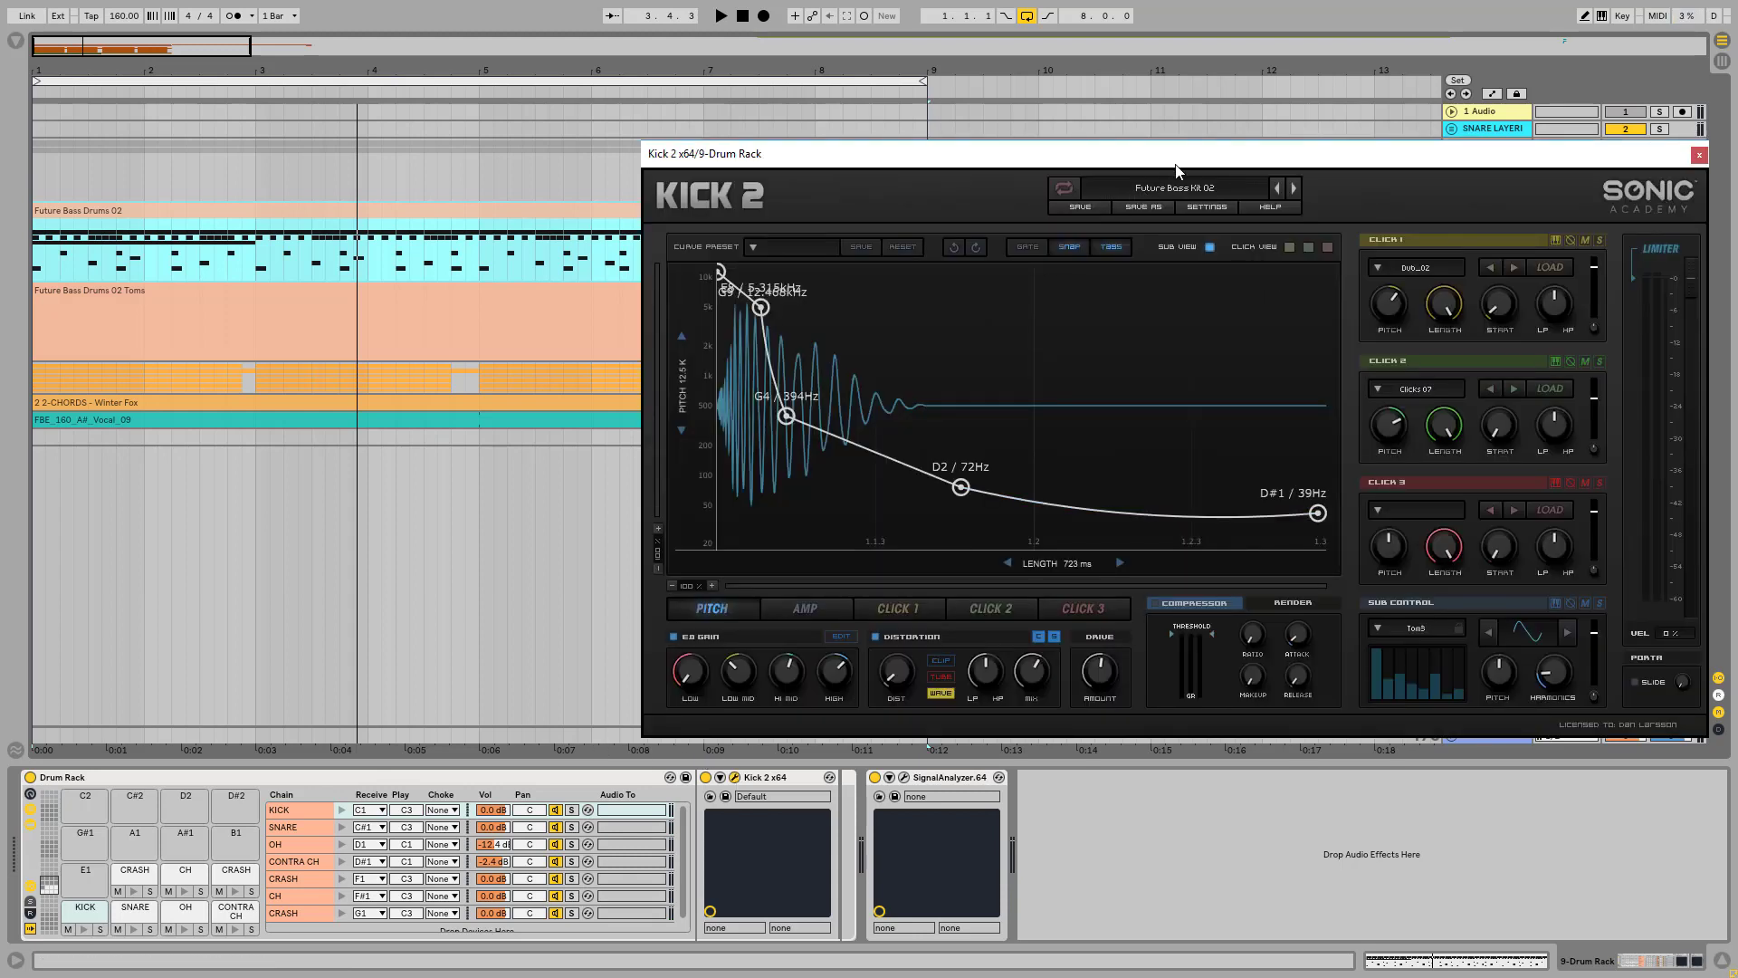
Step: Mute Click 1, Click 2 and Click 3 in the kick's Kick 2 plug-in
left_click_drag(1173, 162, 1115, 162)
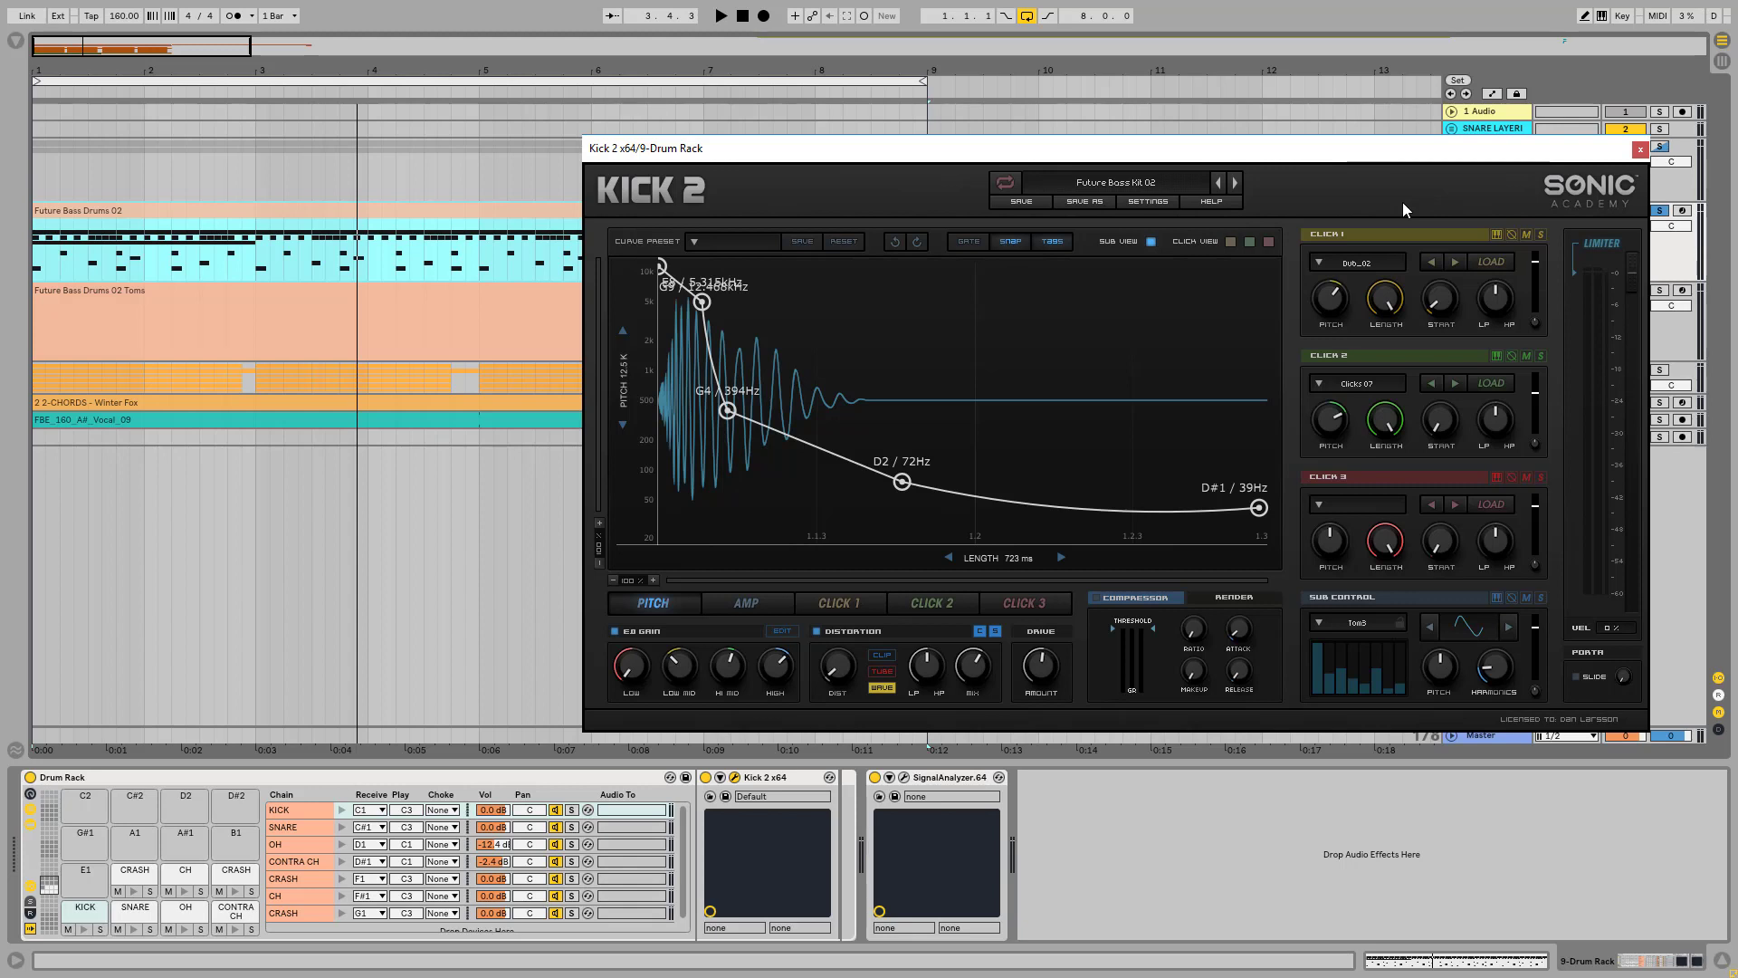
left_click(1527, 236)
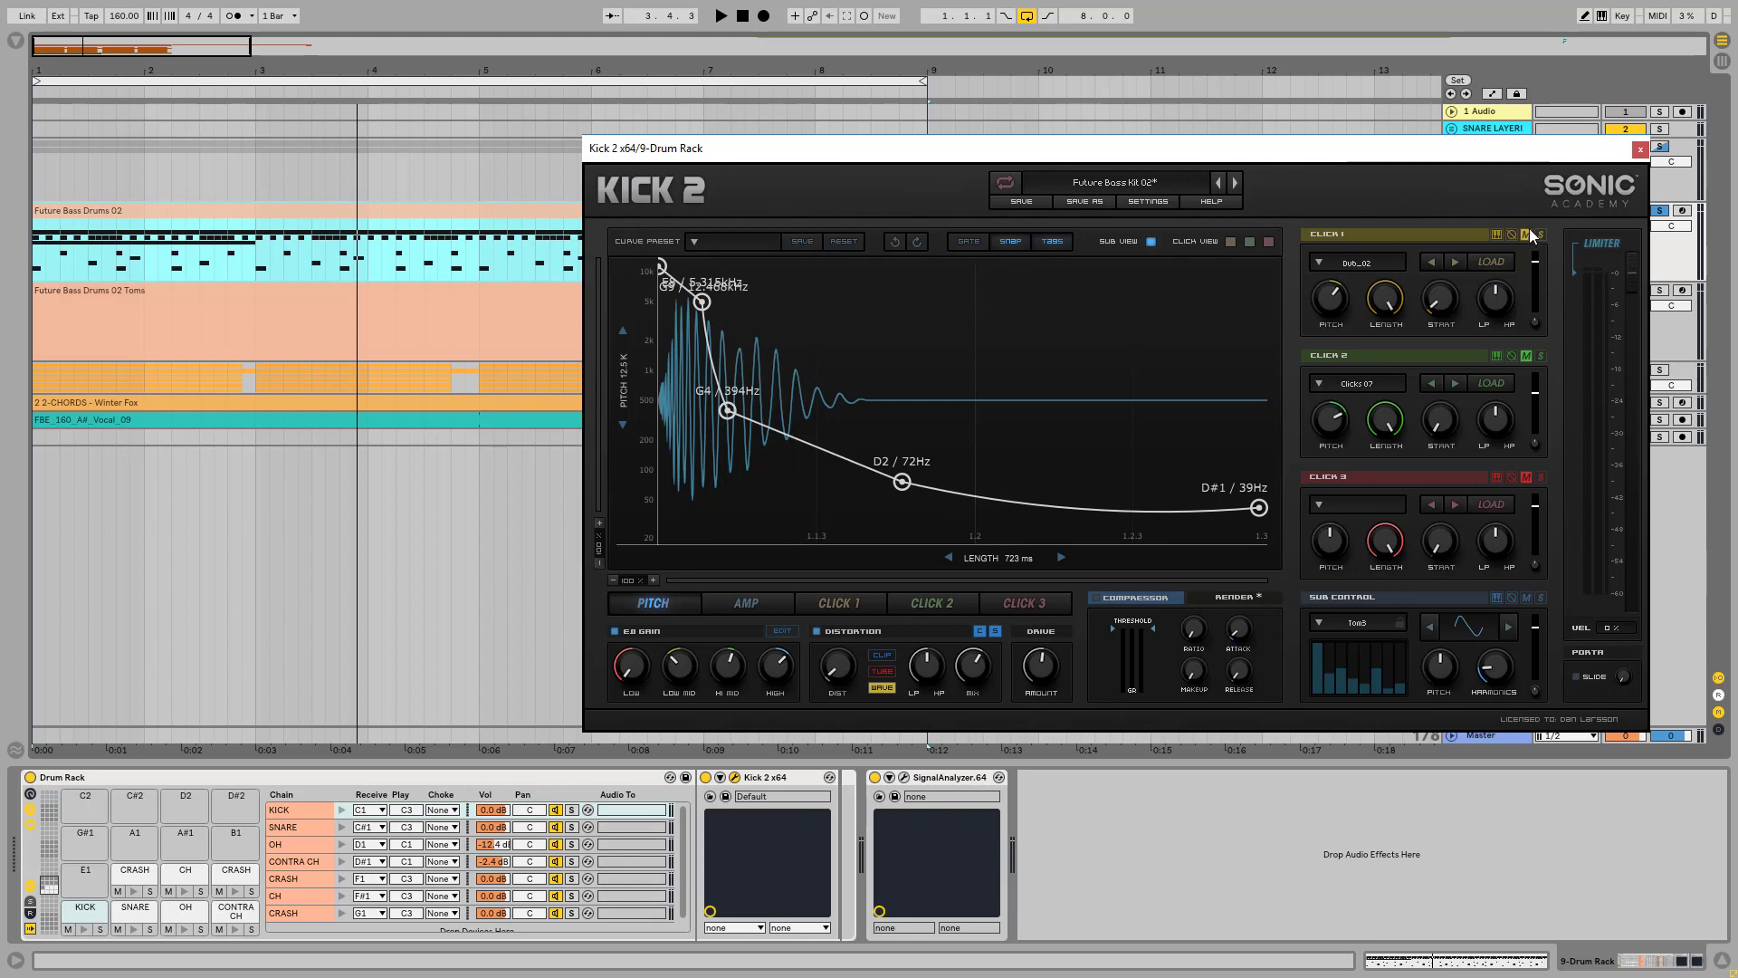
left_click(1527, 357)
left_click(1527, 477)
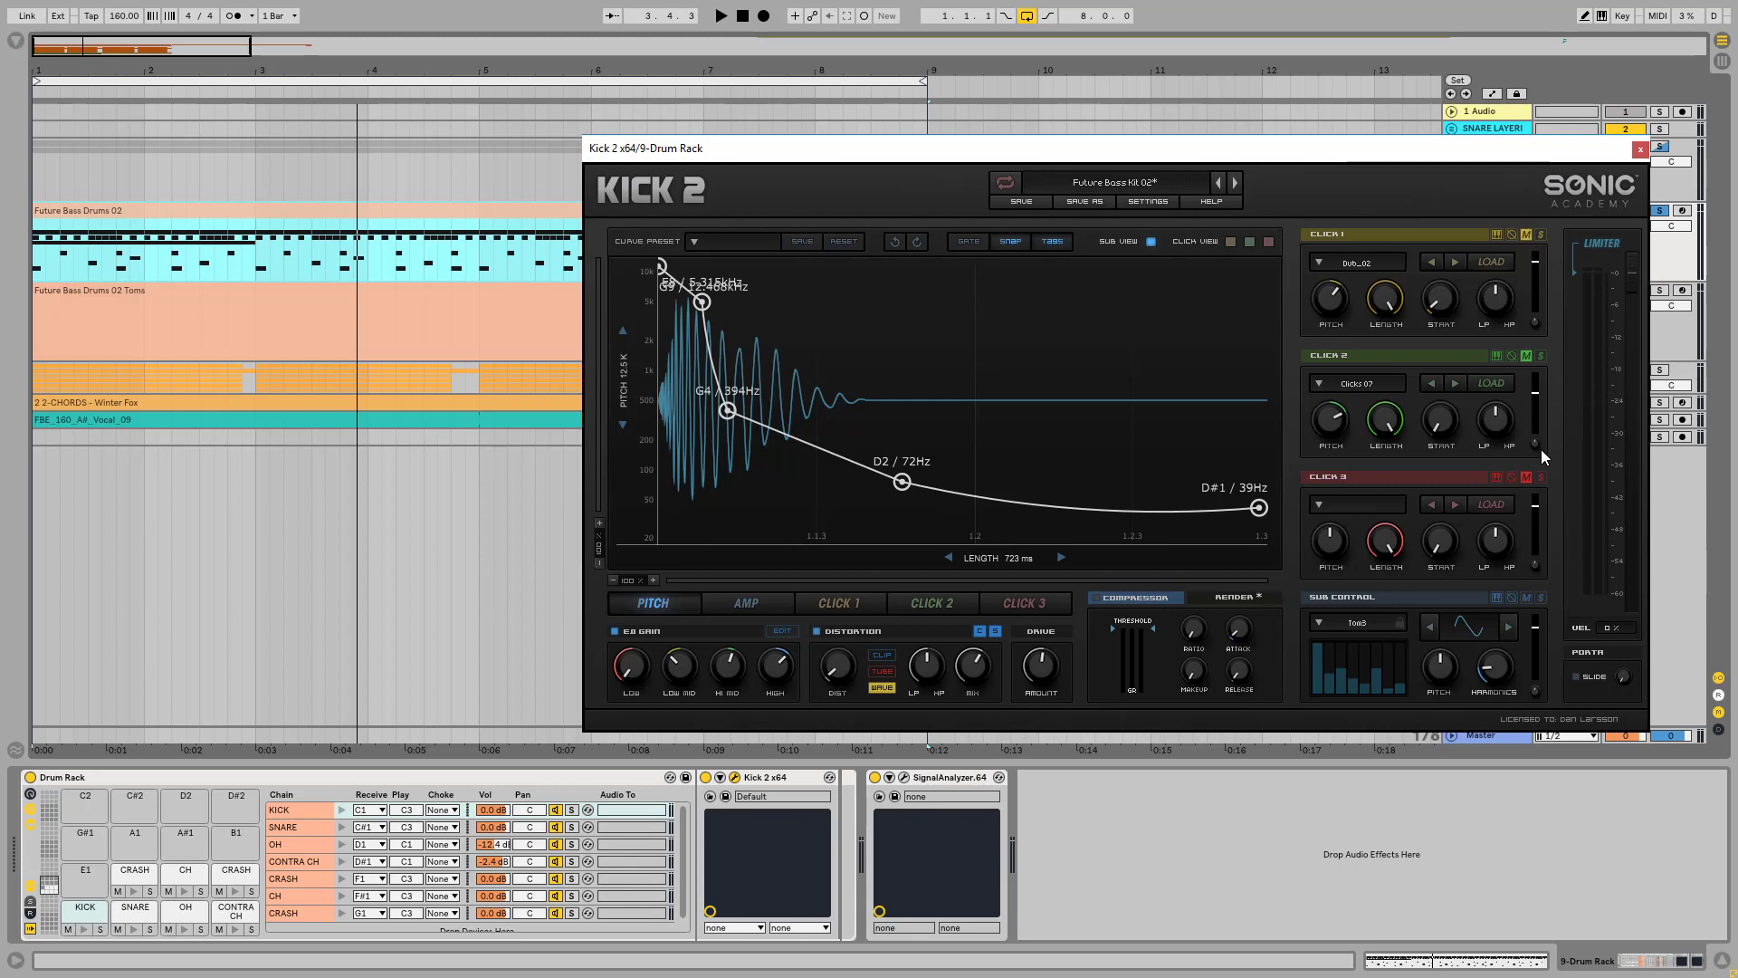
Step: Solo the KICK pad in the Drum Rack and play the pattern to hear the kick without its click layers
left_click(99, 929)
key("space")
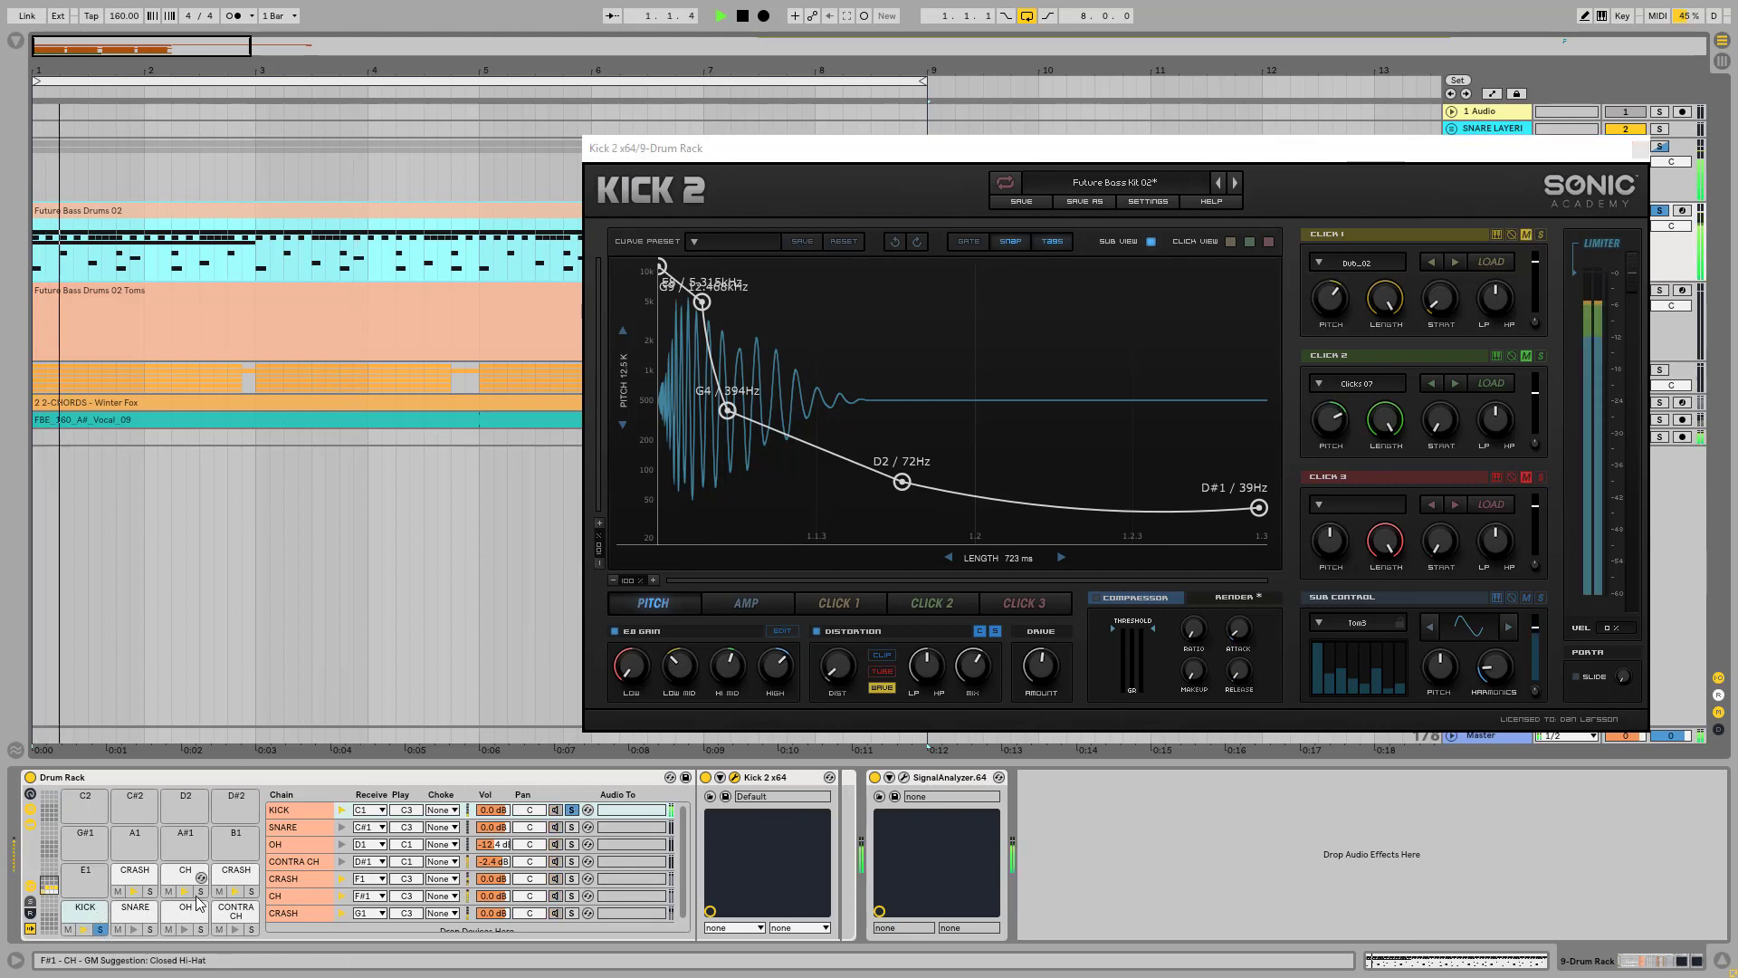
key("space")
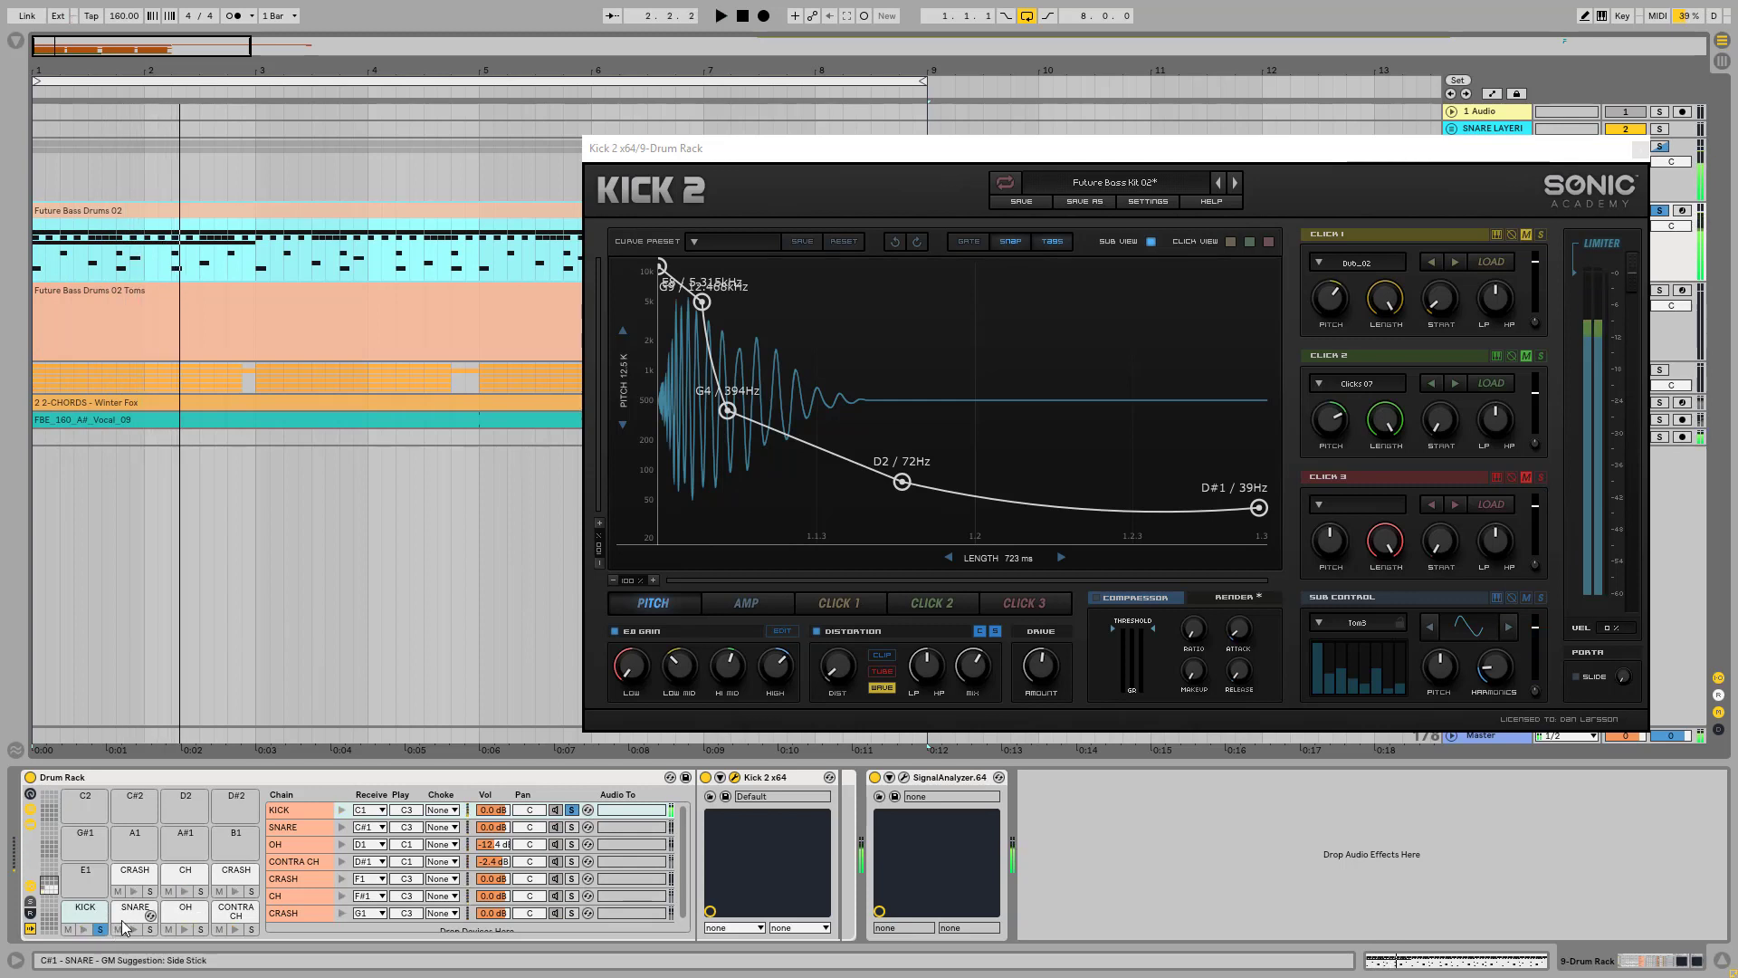
key("space")
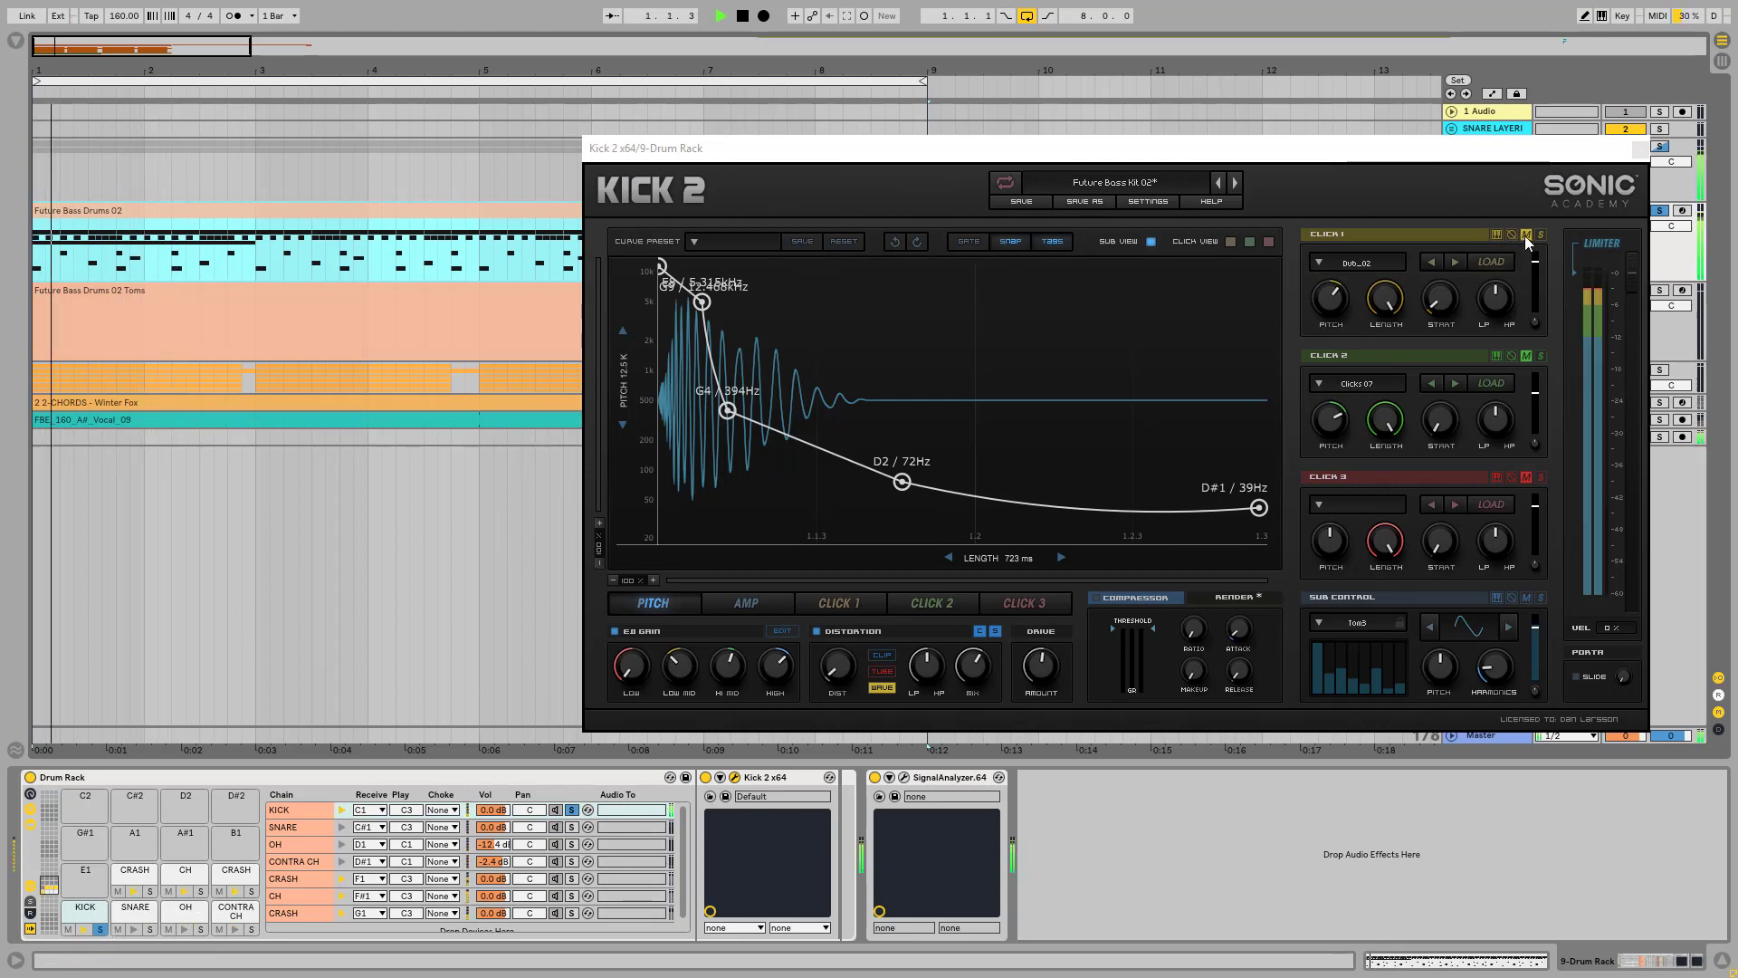
Step: Unmute Click 1, Click 2 and Click 3 in Kick 2 while the soloed kick plays, and stop playback
left_click(1525, 235)
left_click(1528, 359)
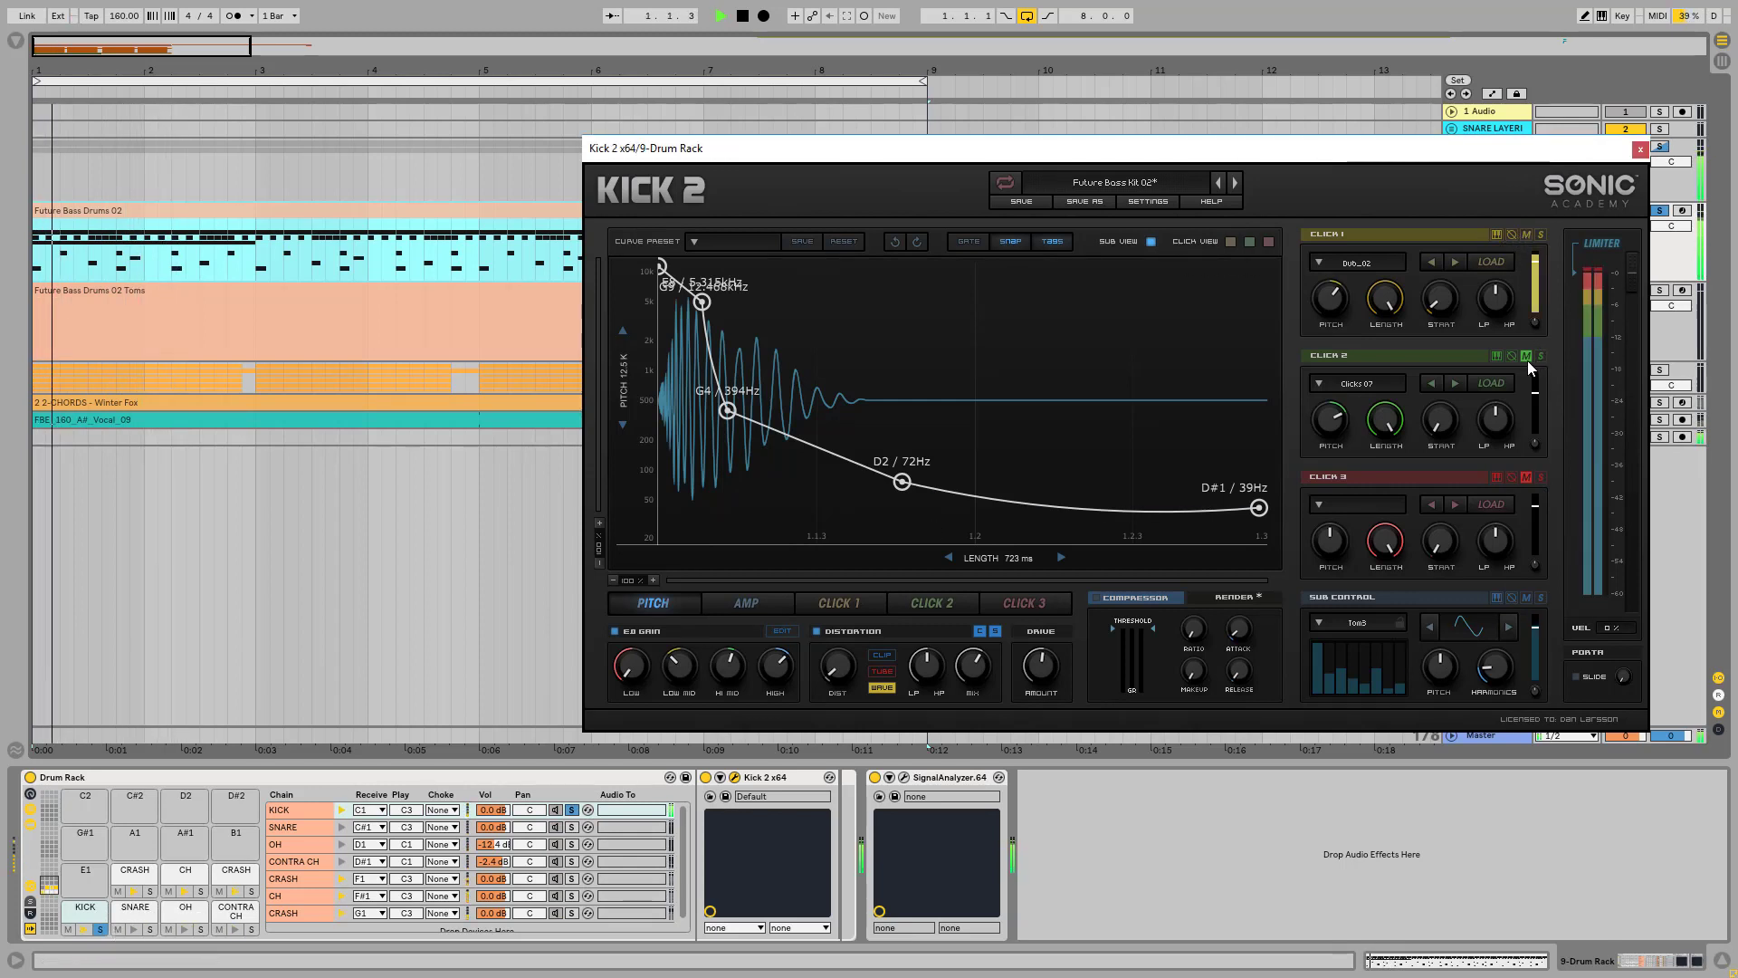
left_click(1527, 477)
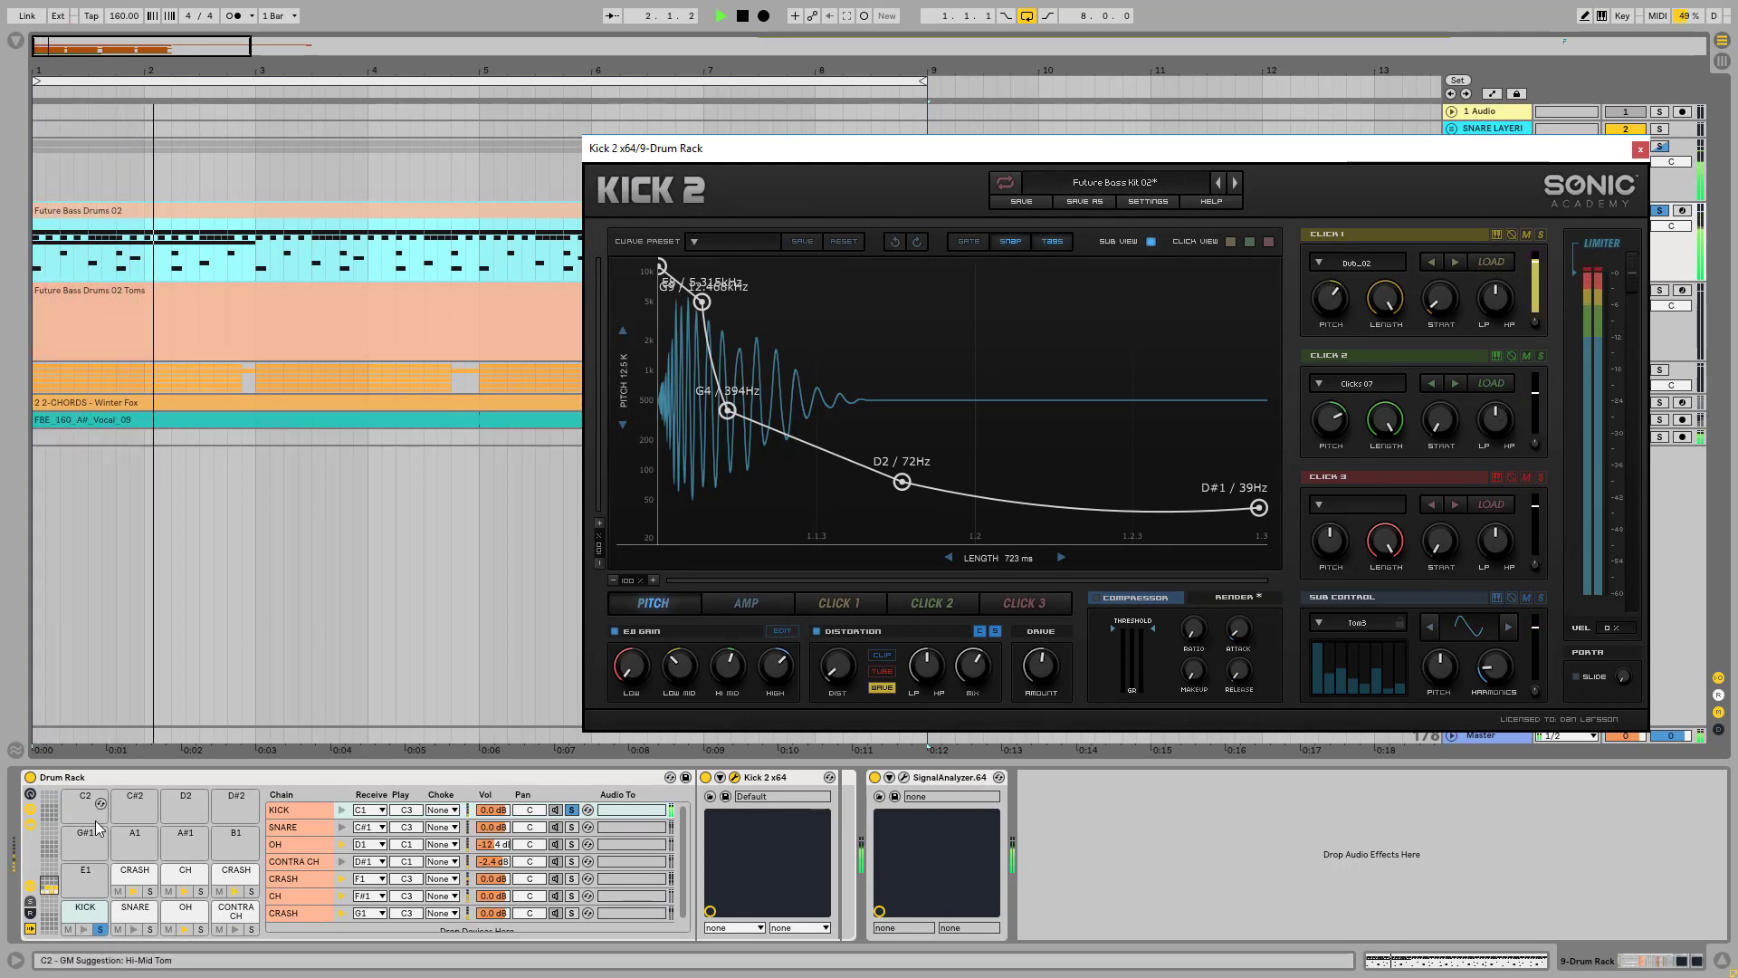
key("space")
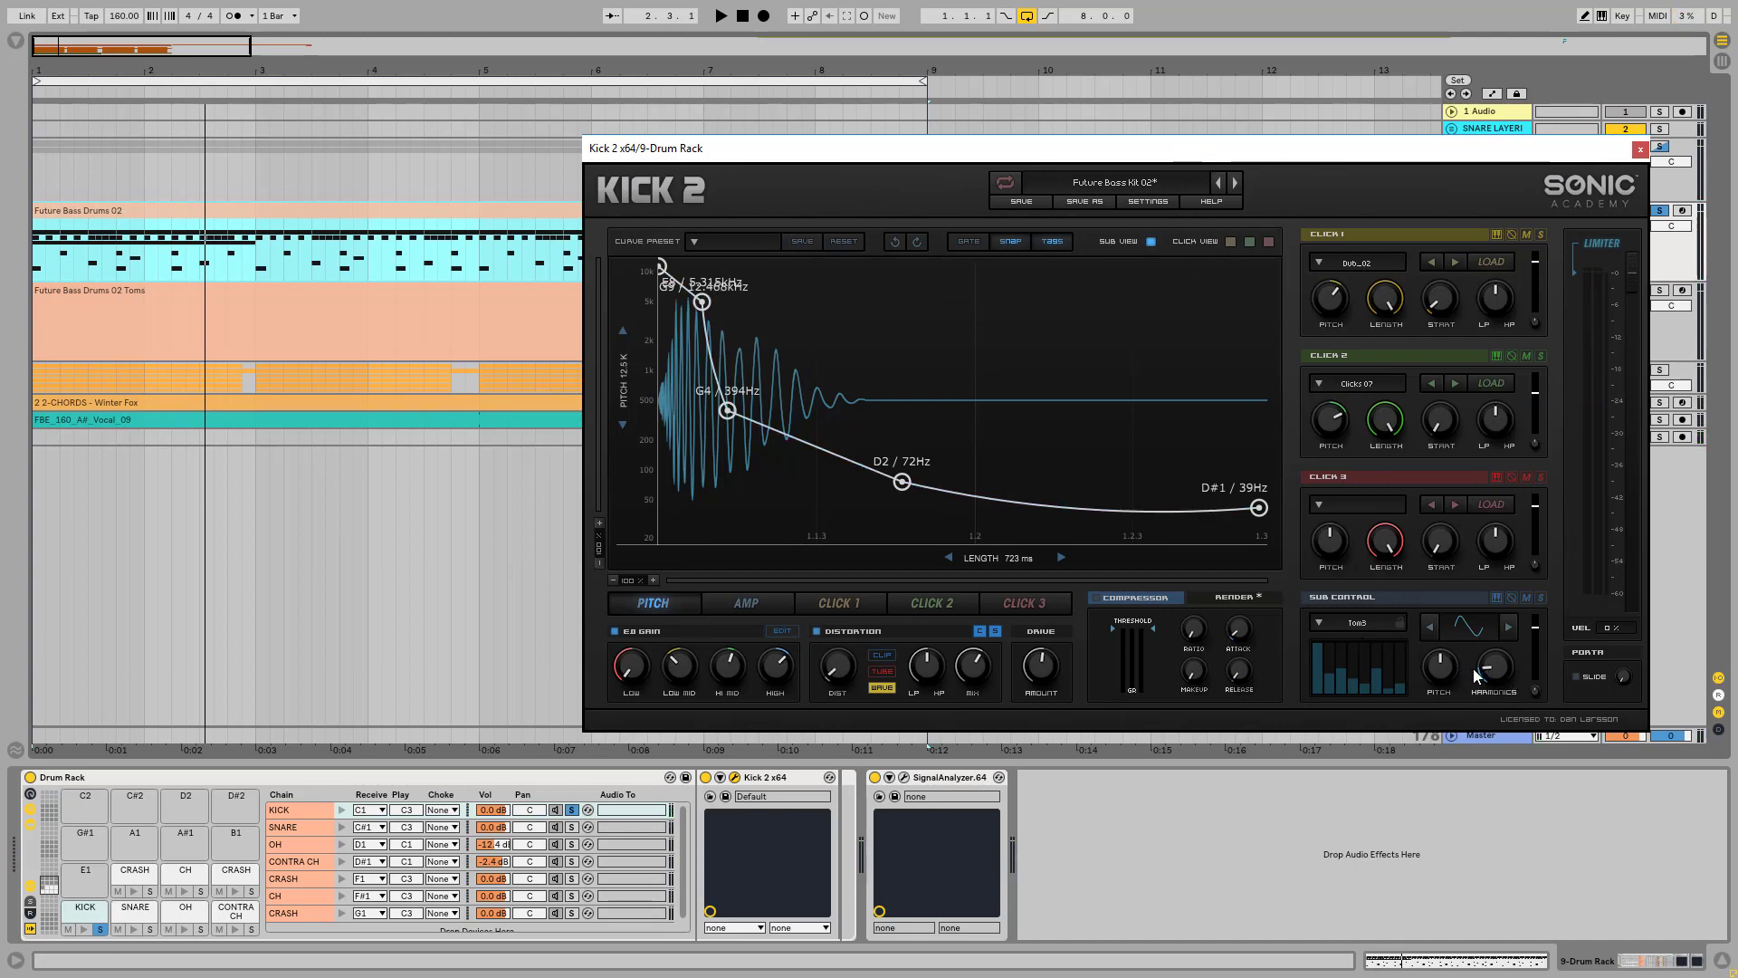
Step: Try lowering the Harmonics amount in Kick 2's Sub Control, and turn it back up
left_click_drag(1494, 676, 1491, 740)
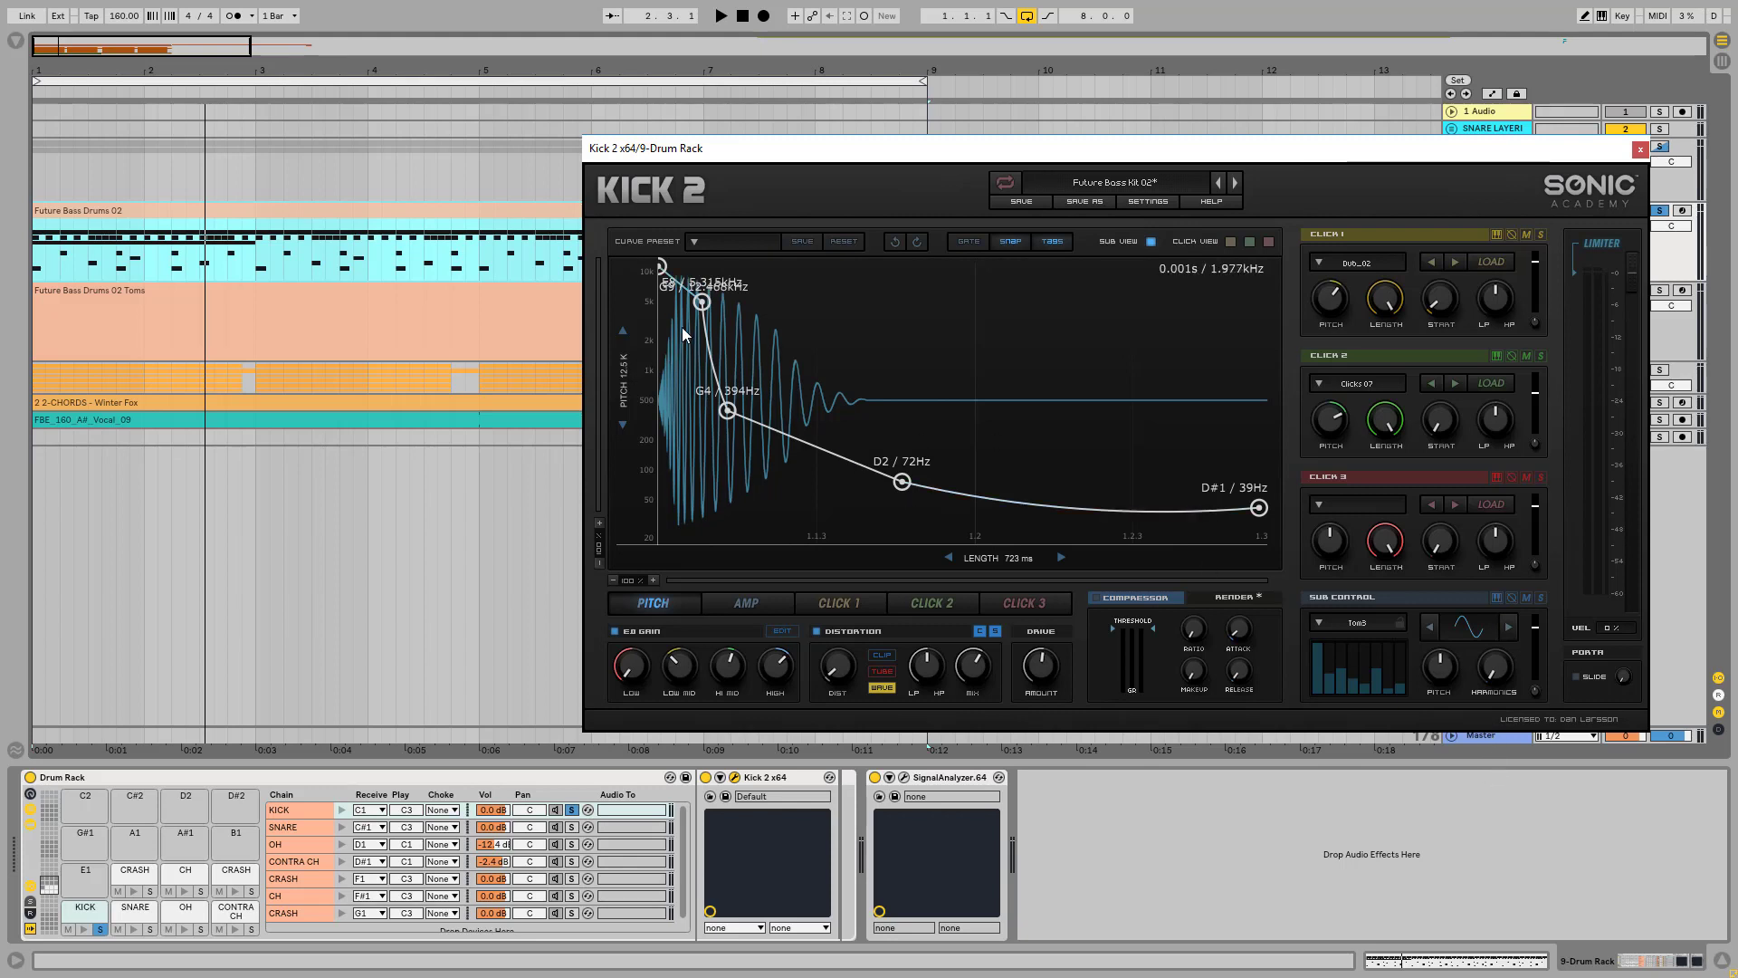
left_click_drag(1515, 688, 1490, 644)
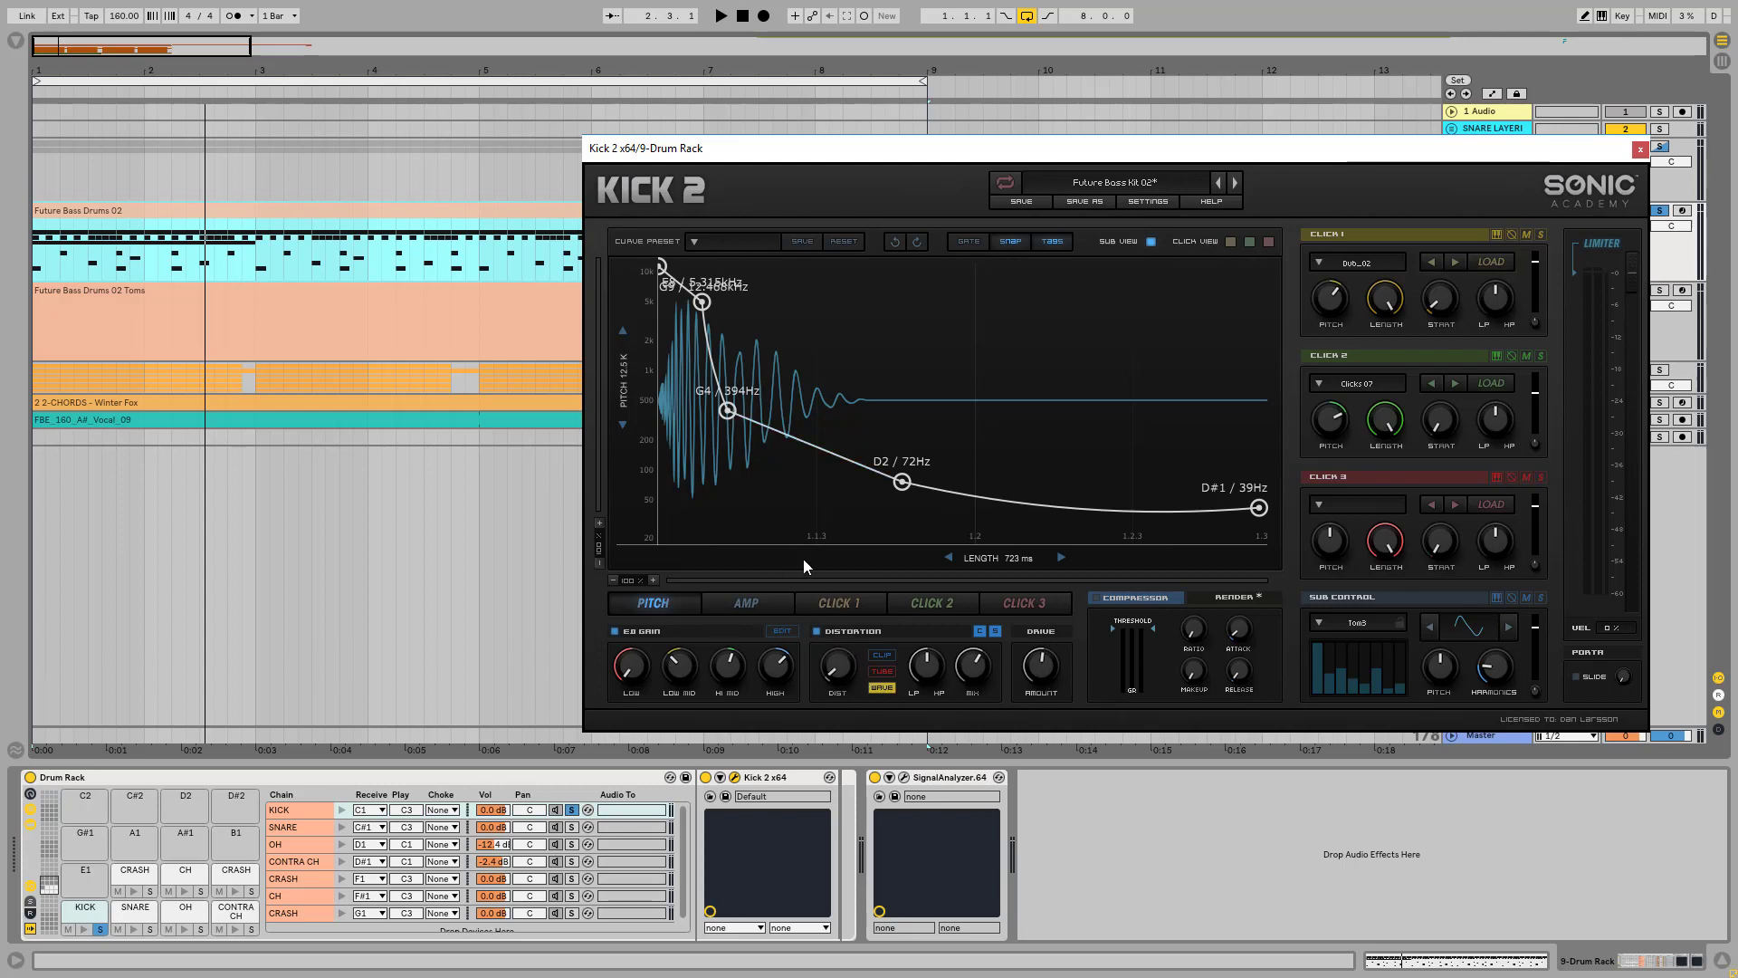
Step: Inspect the kick's EQ curve in Kick 2, return to the pitch envelope view, and play back the soloed kick
left_click(782, 631)
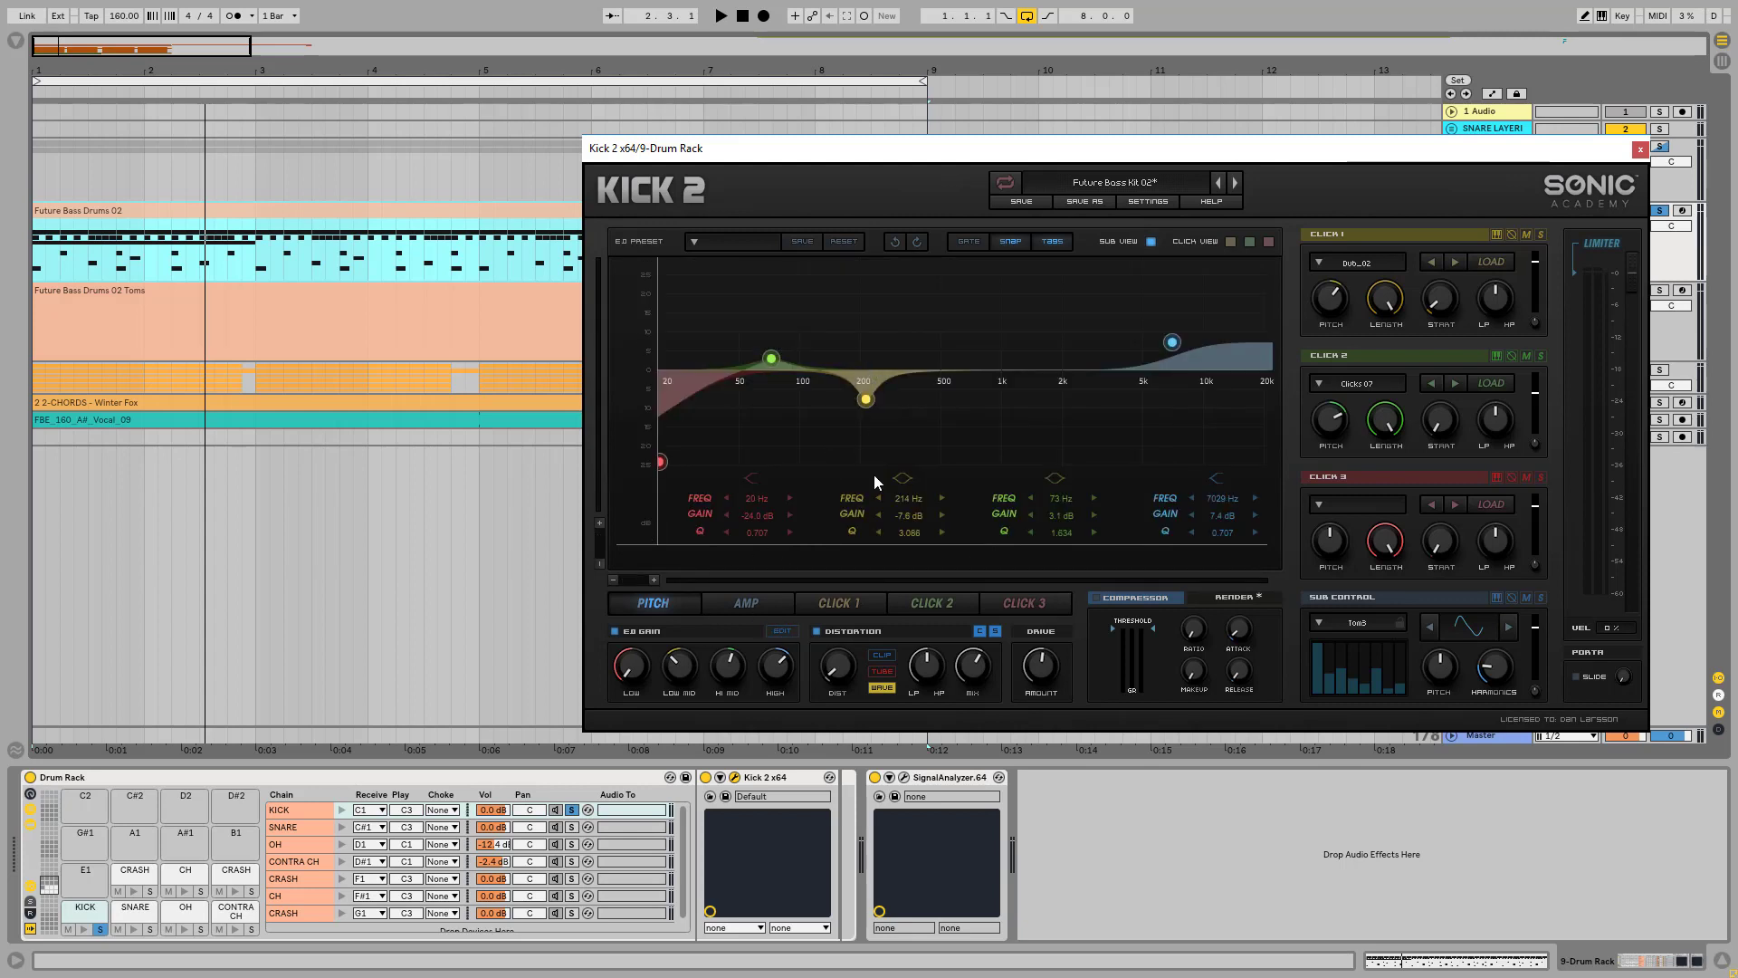
left_click(777, 631)
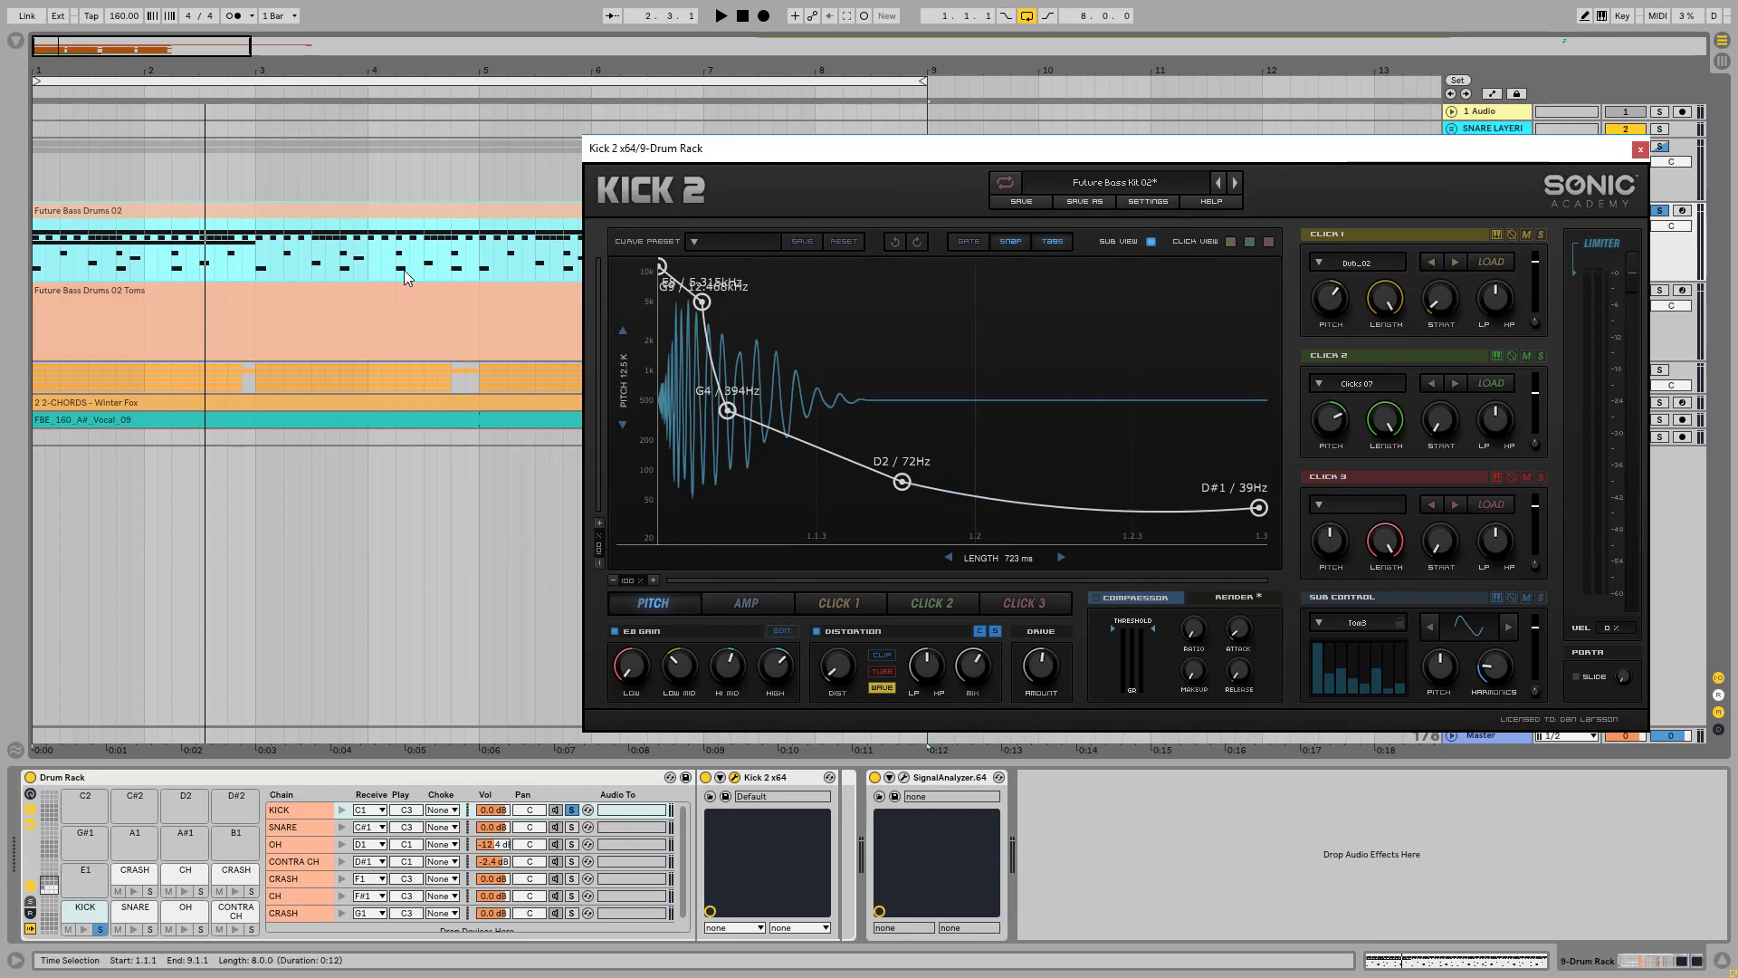
left_click(271, 213)
key("space")
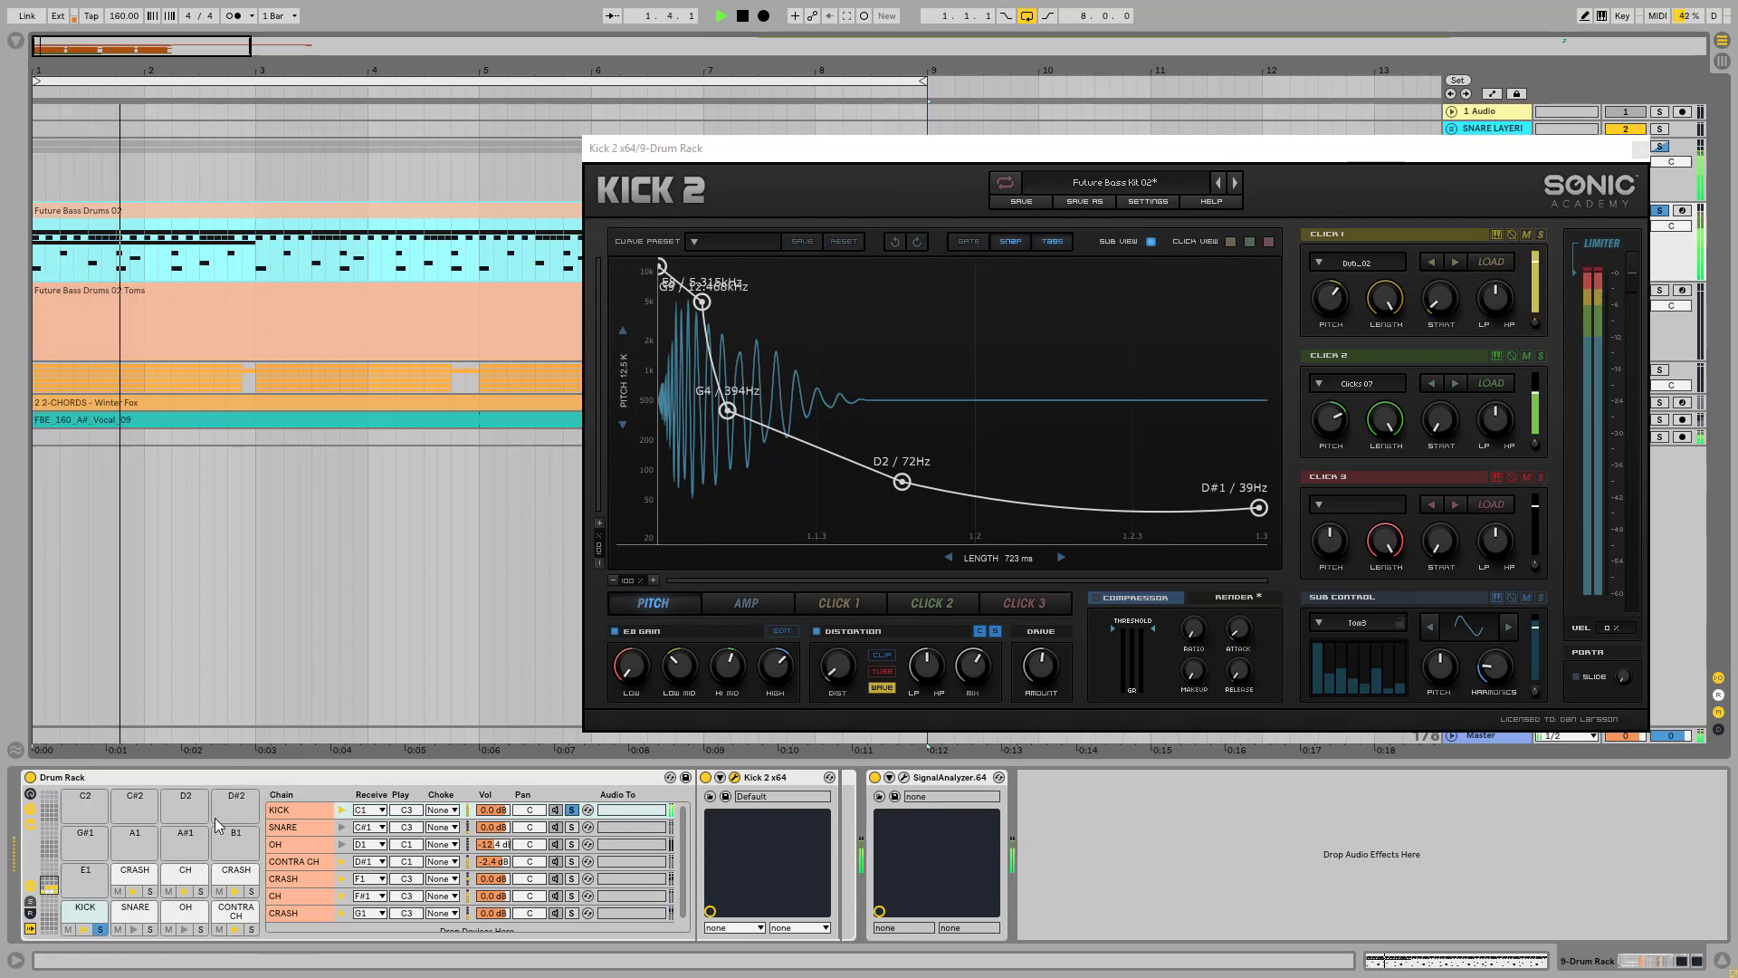
key("space")
Step: Solo the SNARE pad together with the kick, play the pattern, and close the Kick 2 window
left_click(150, 929)
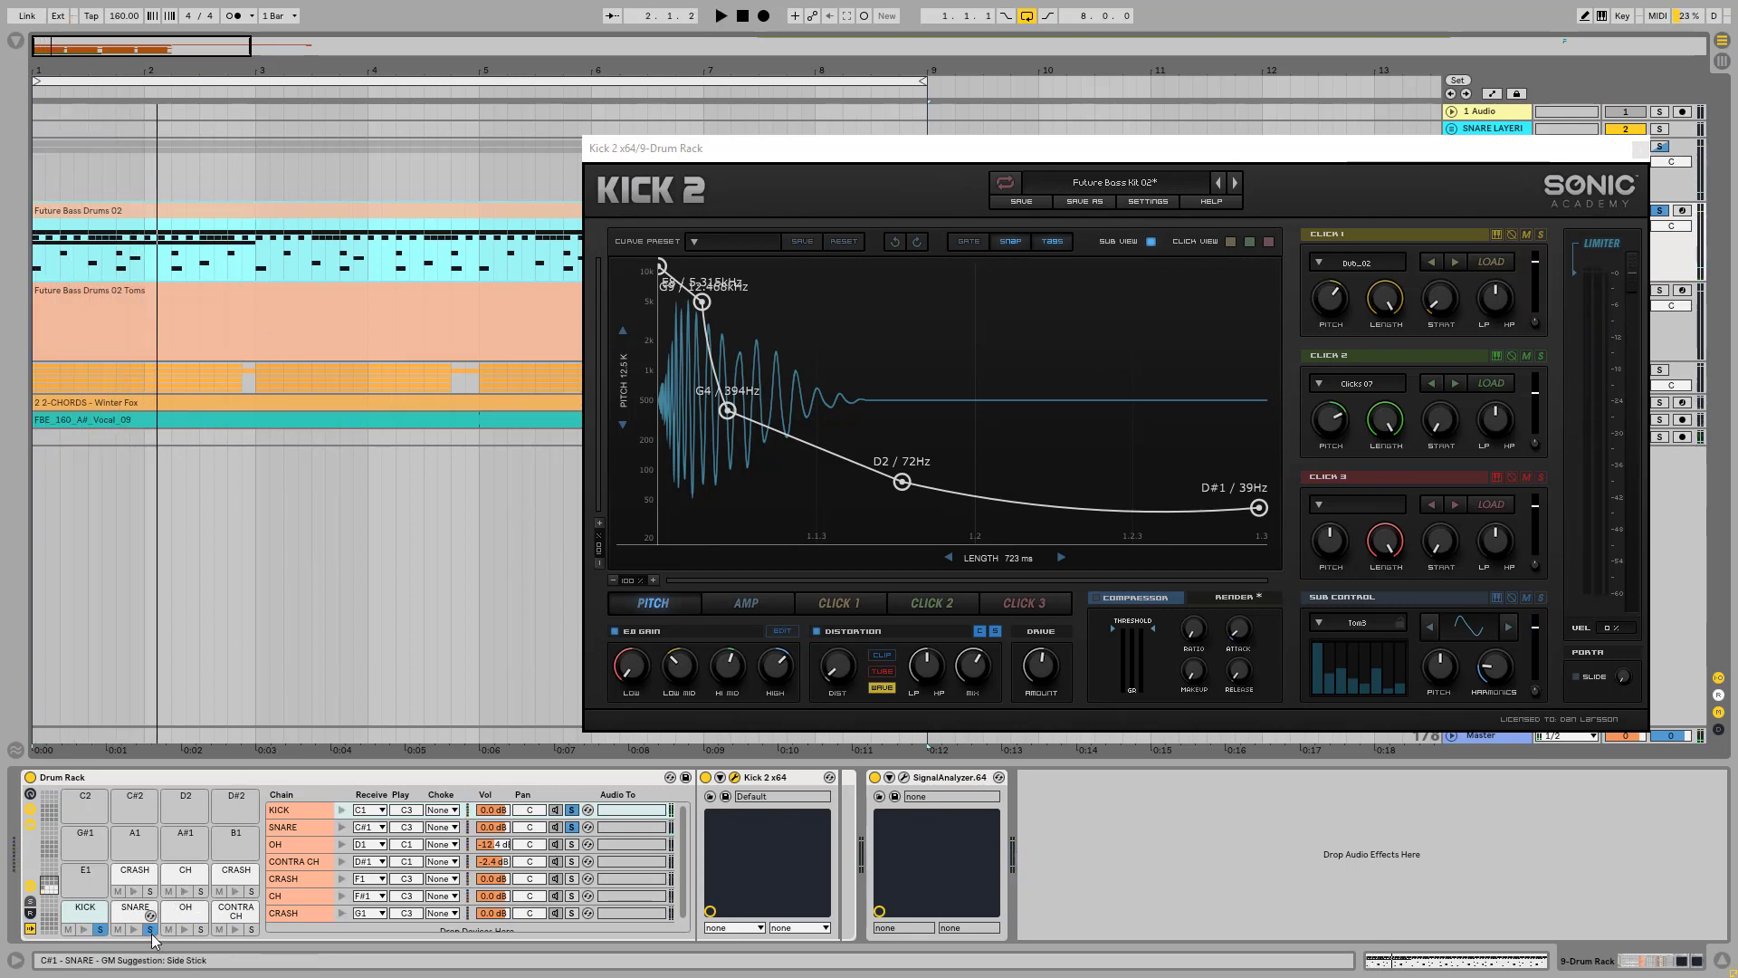
key("space")
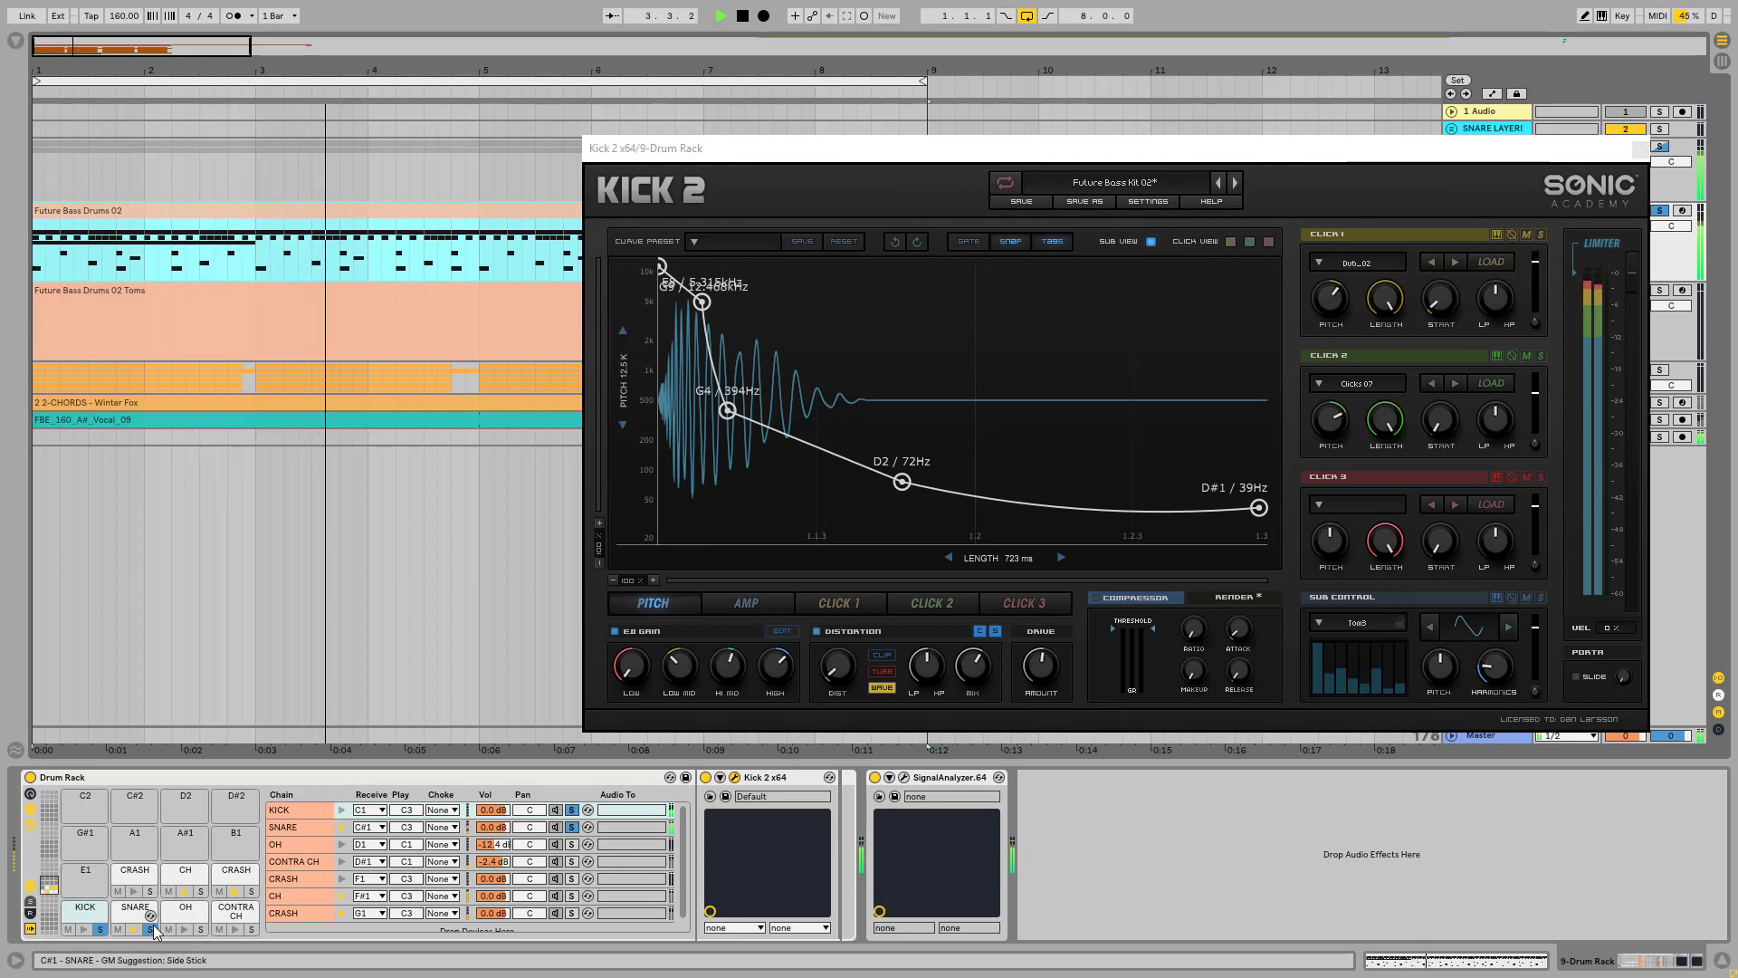
key("space")
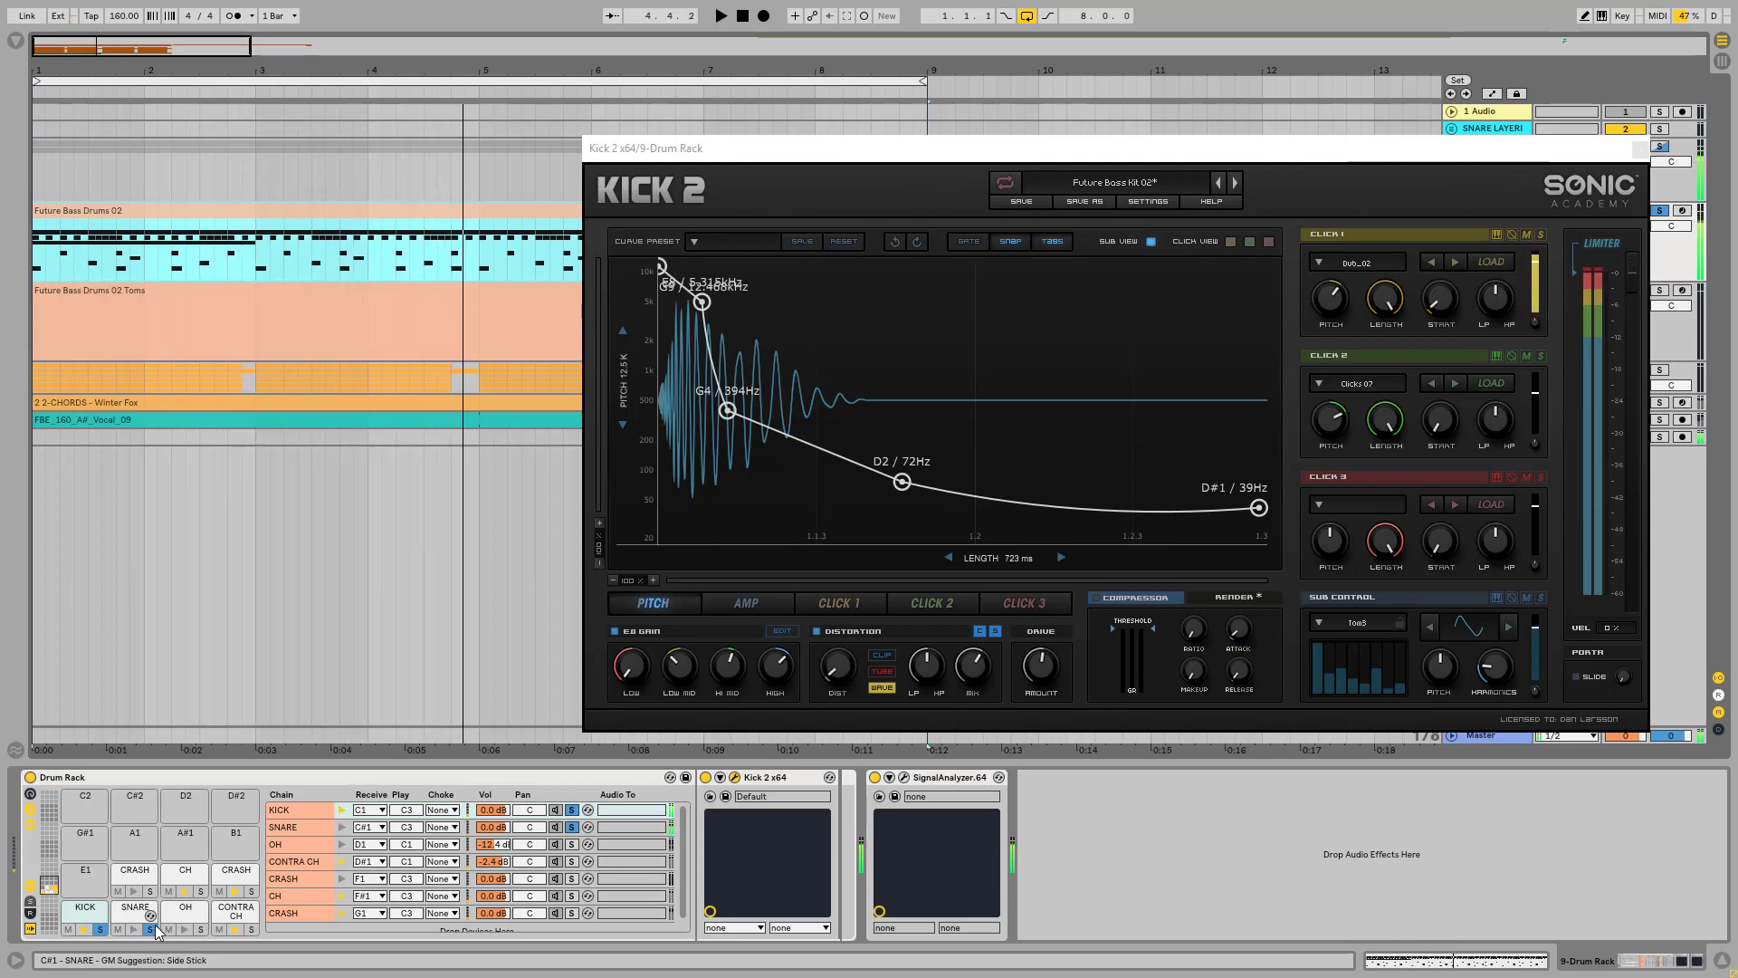
left_click(1638, 148)
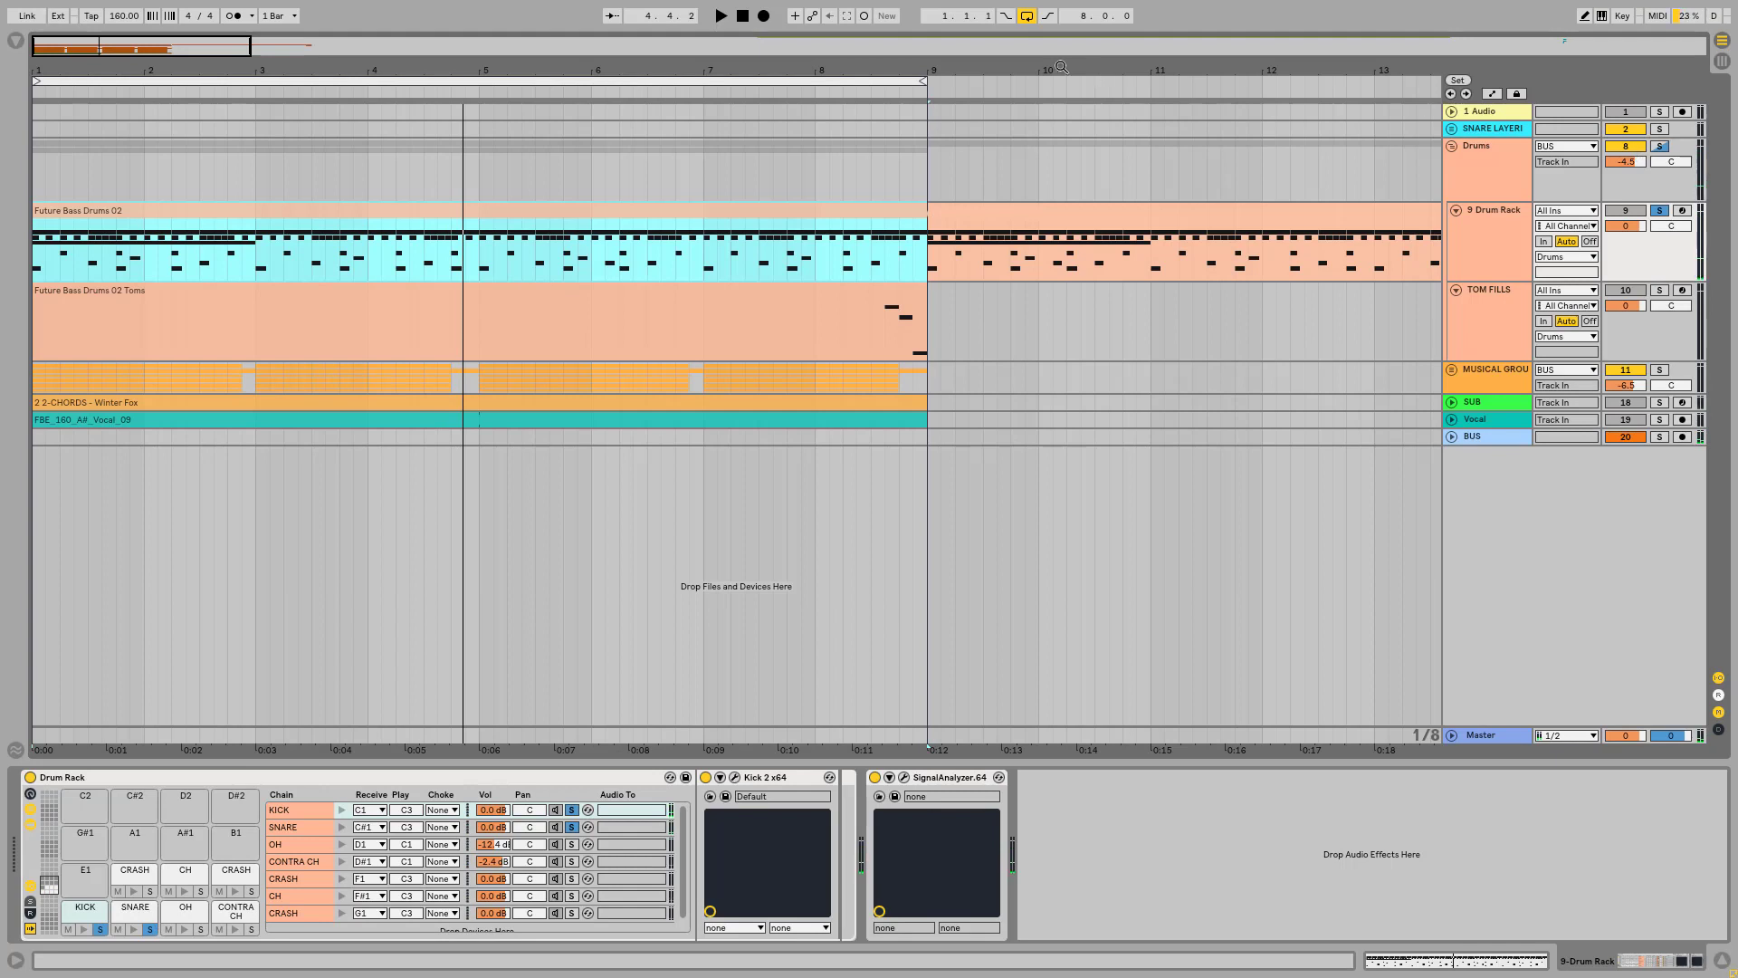
Step: Unfold the SNARE LAYERING group, solo it, and bring its layer clips near bar 88 into view
left_click_drag(895, 69, 896, 13)
left_click_drag(149, 68, 150, 54)
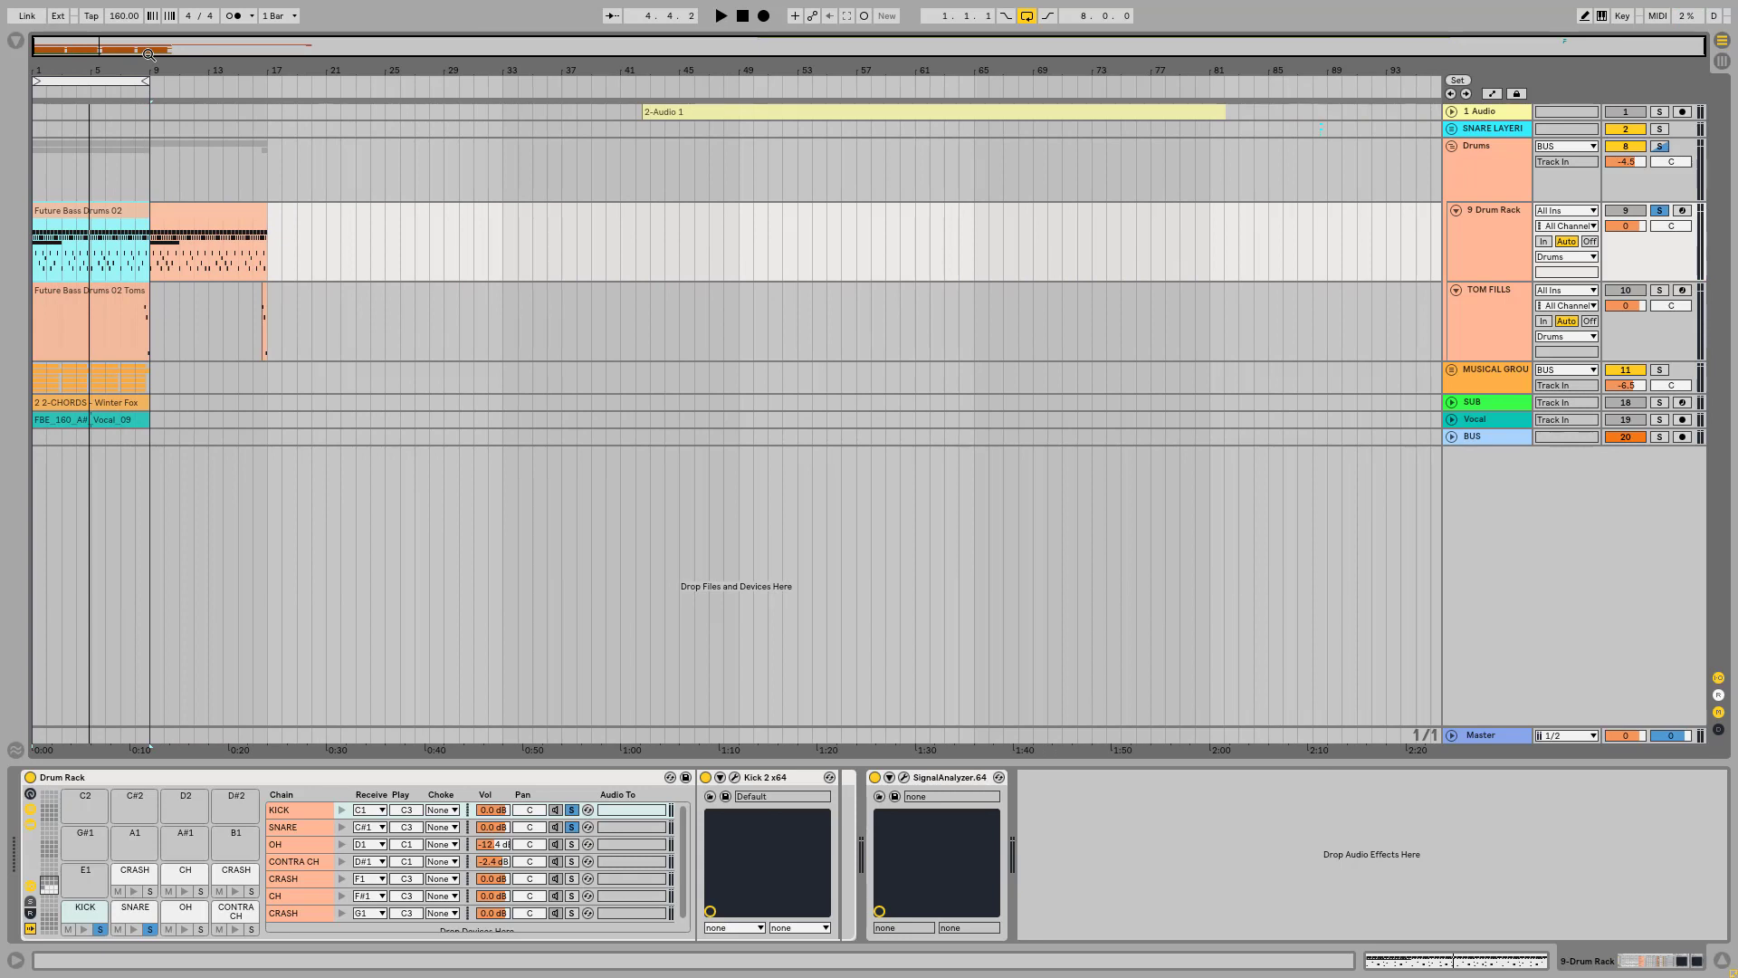
left_click_drag(1419, 72, 1394, 136)
left_click(1451, 129)
left_click(1490, 131)
left_click(1660, 128)
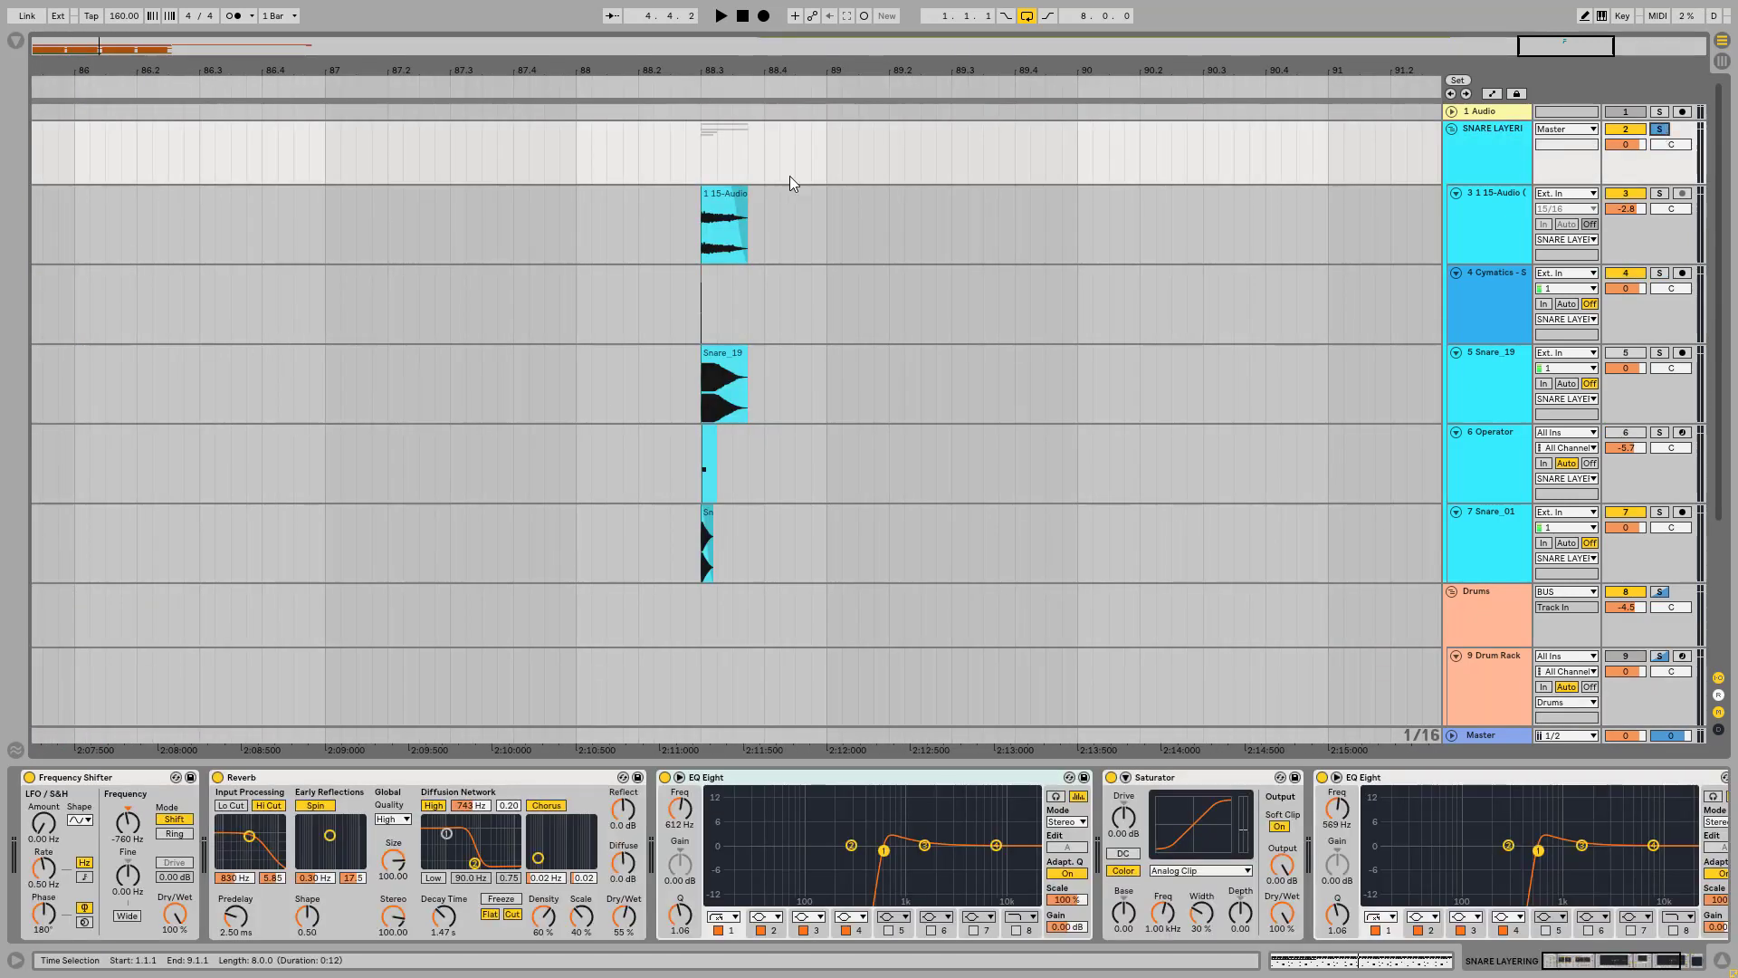
left_click_drag(710, 71, 711, 104)
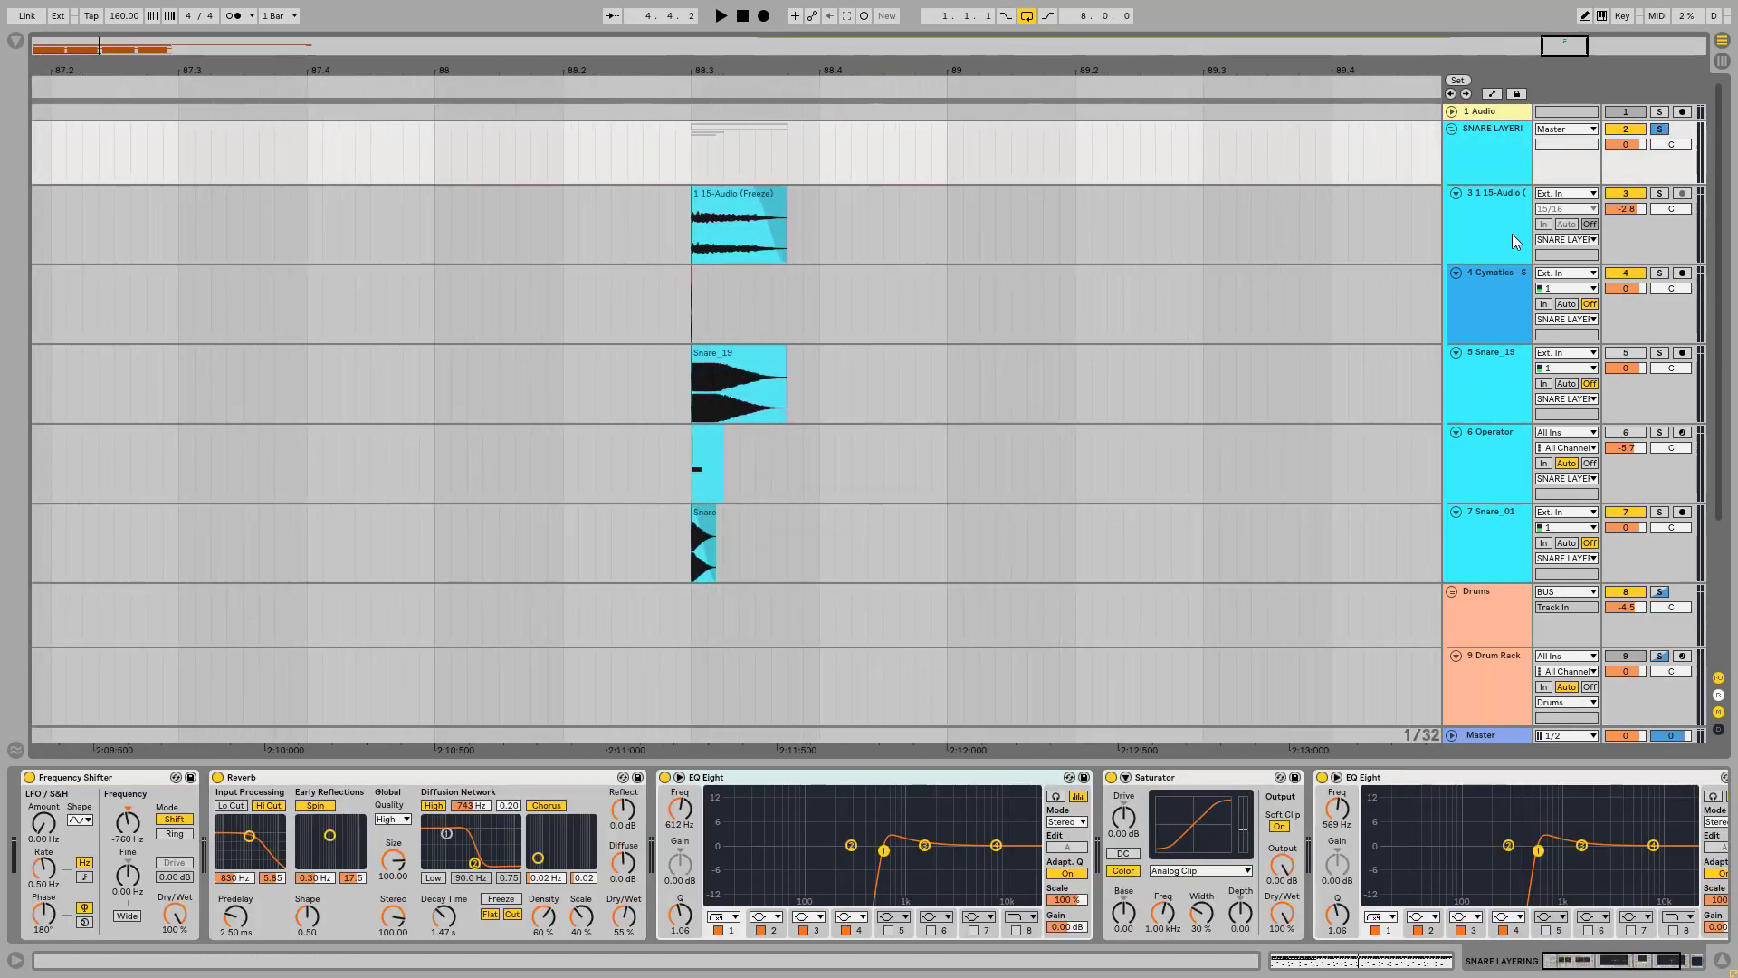
Step: Solo the 1 15-Audio (Freeze) snare layer, play its clip, and raise the track volume to -0.7
left_click(1520, 194)
left_click(1659, 193)
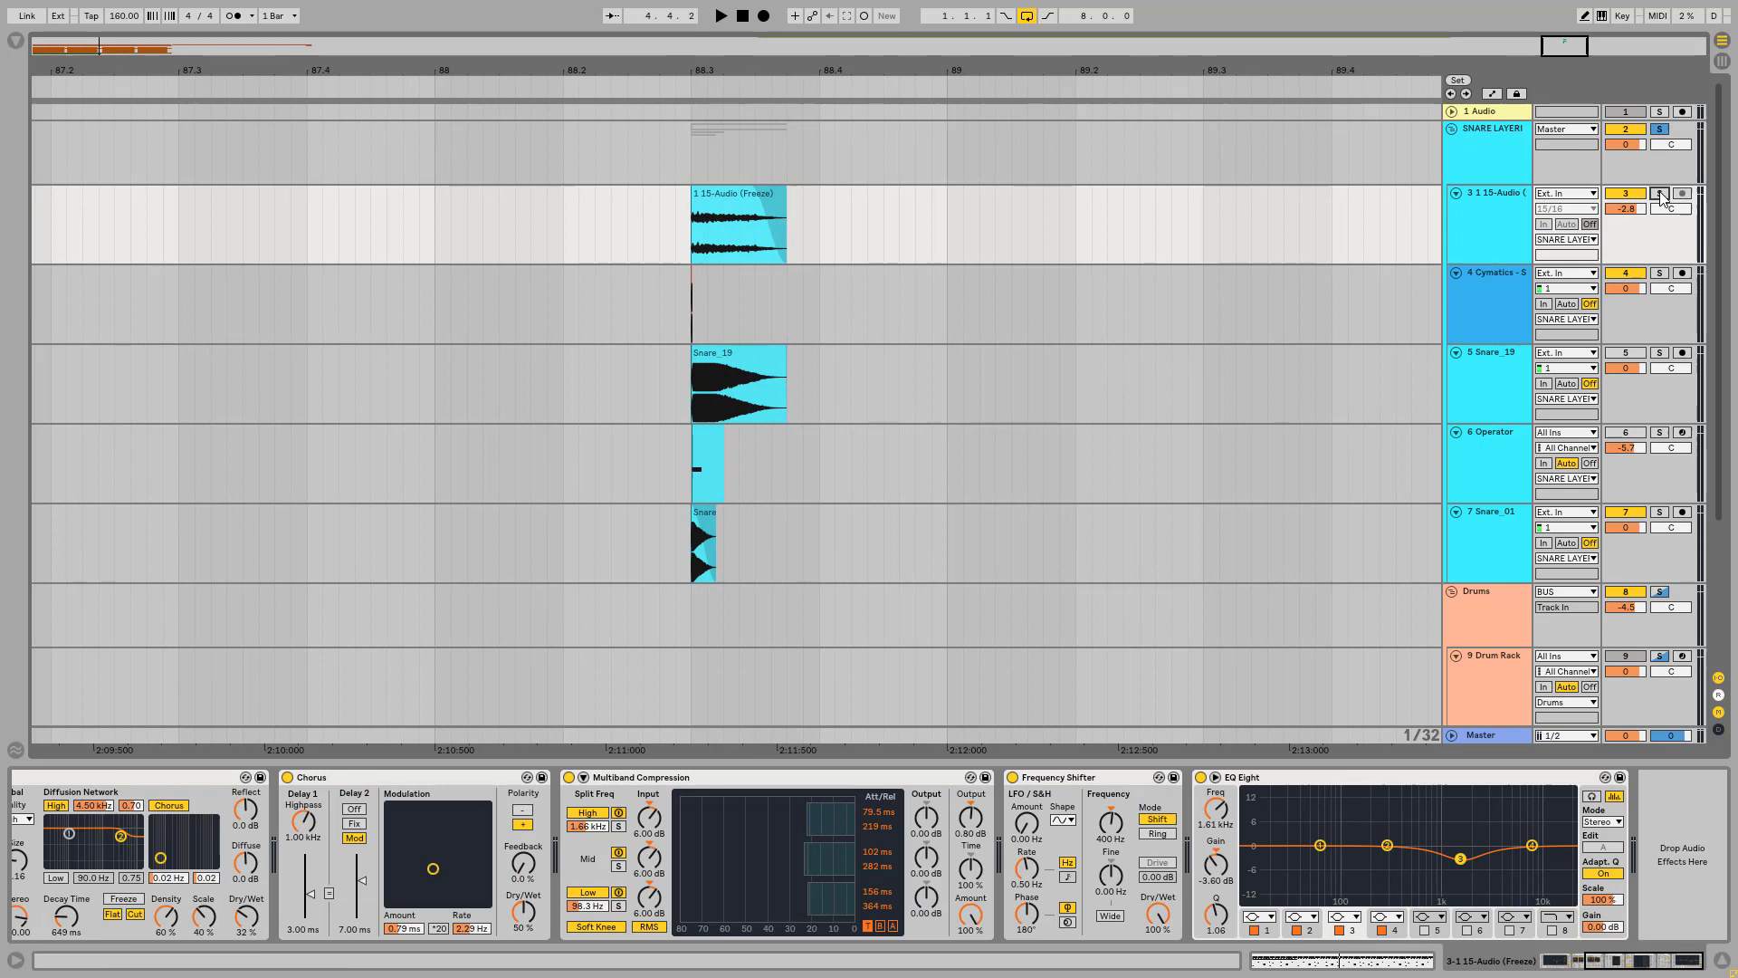
left_click(742, 199)
key("space")
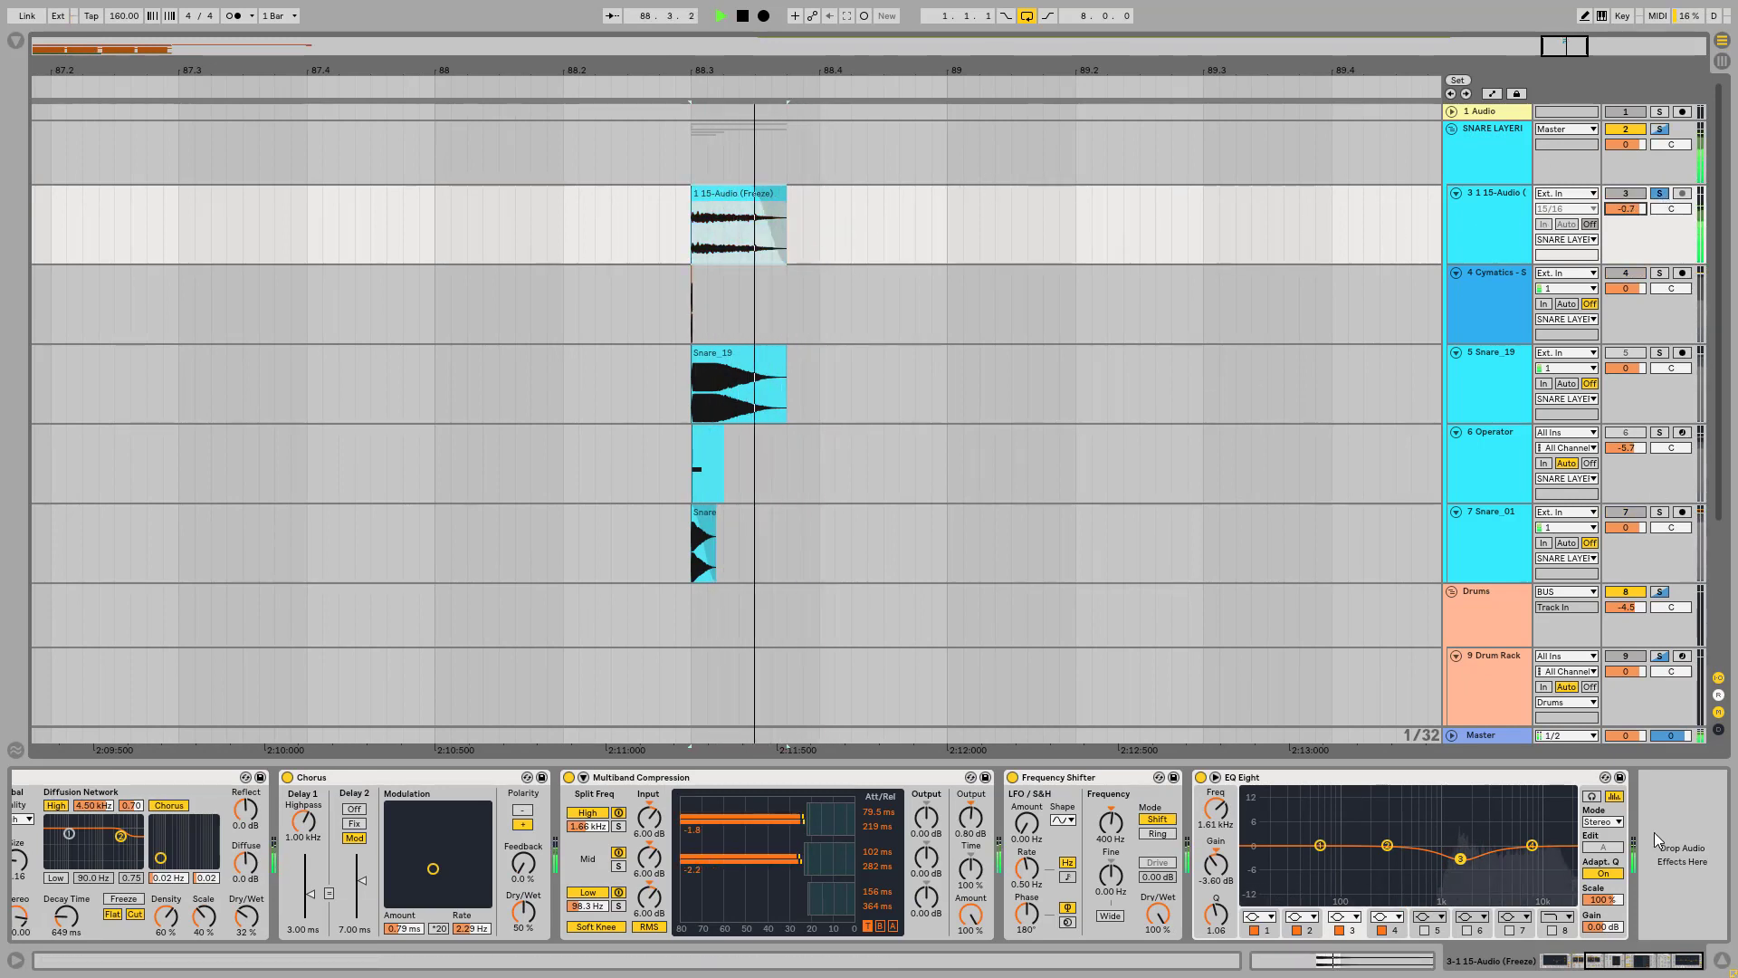
key("space")
Step: Raise the clip gain of the 1 15-Audio (Freeze) sample to 18.0 dB while it plays
left_click_drag(1634, 960, 1069, 956)
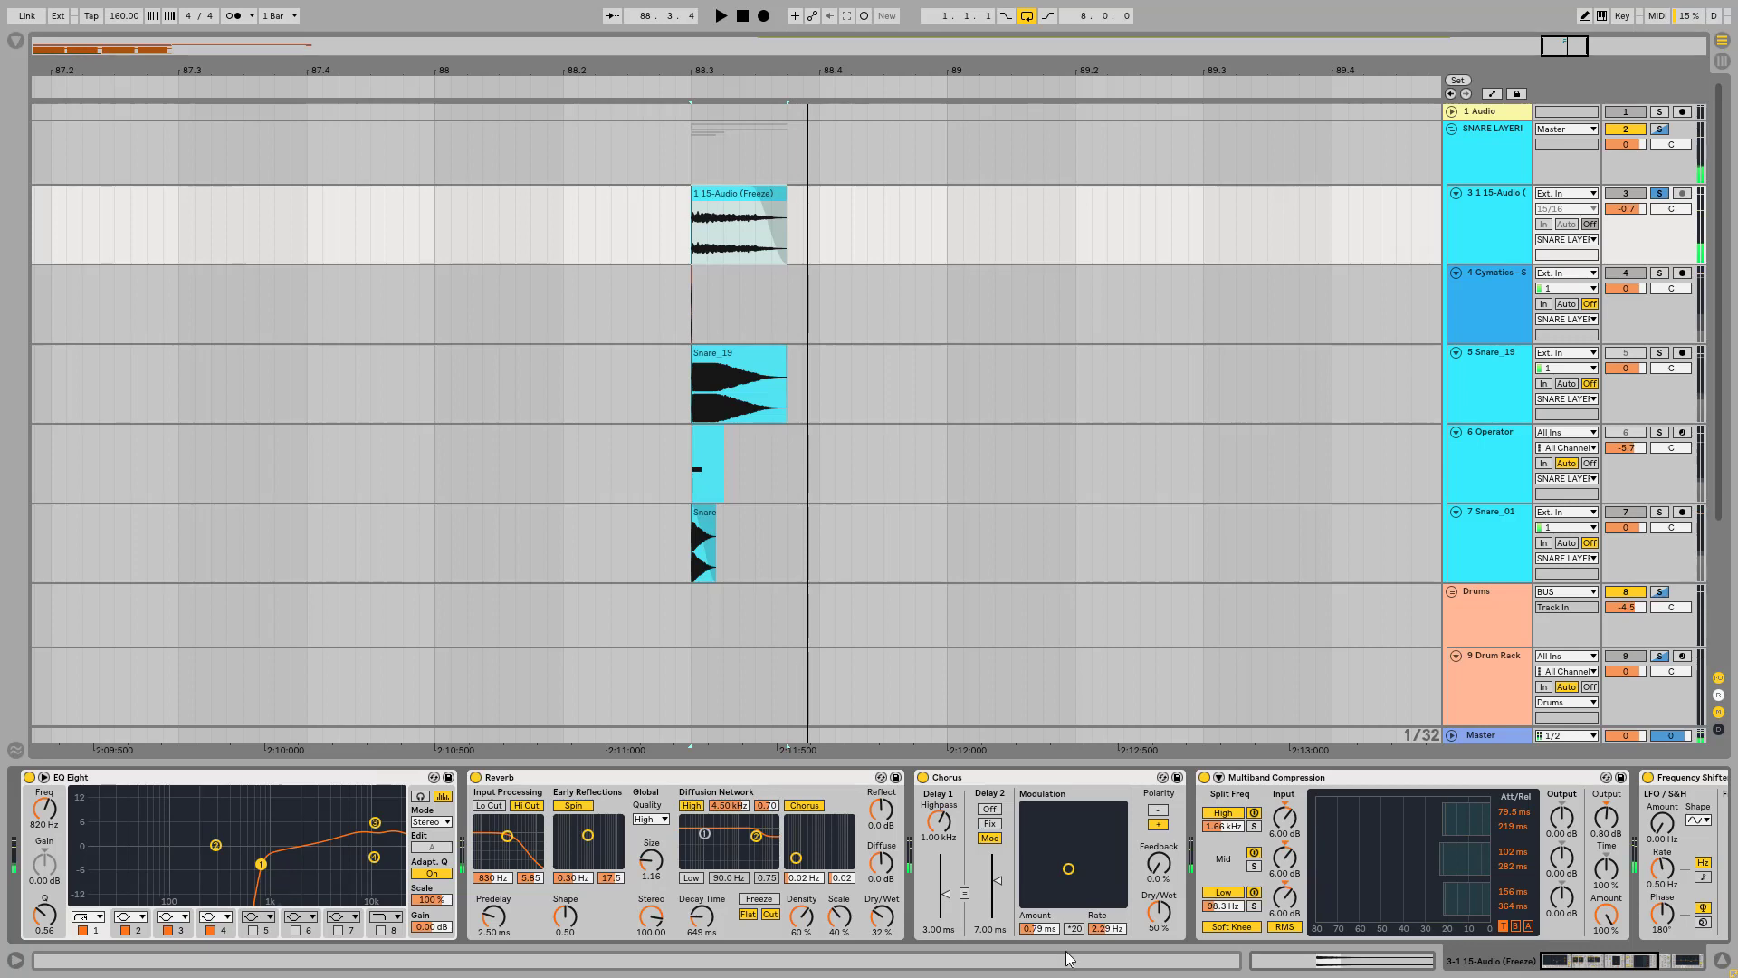
double_click(738, 199)
key("space")
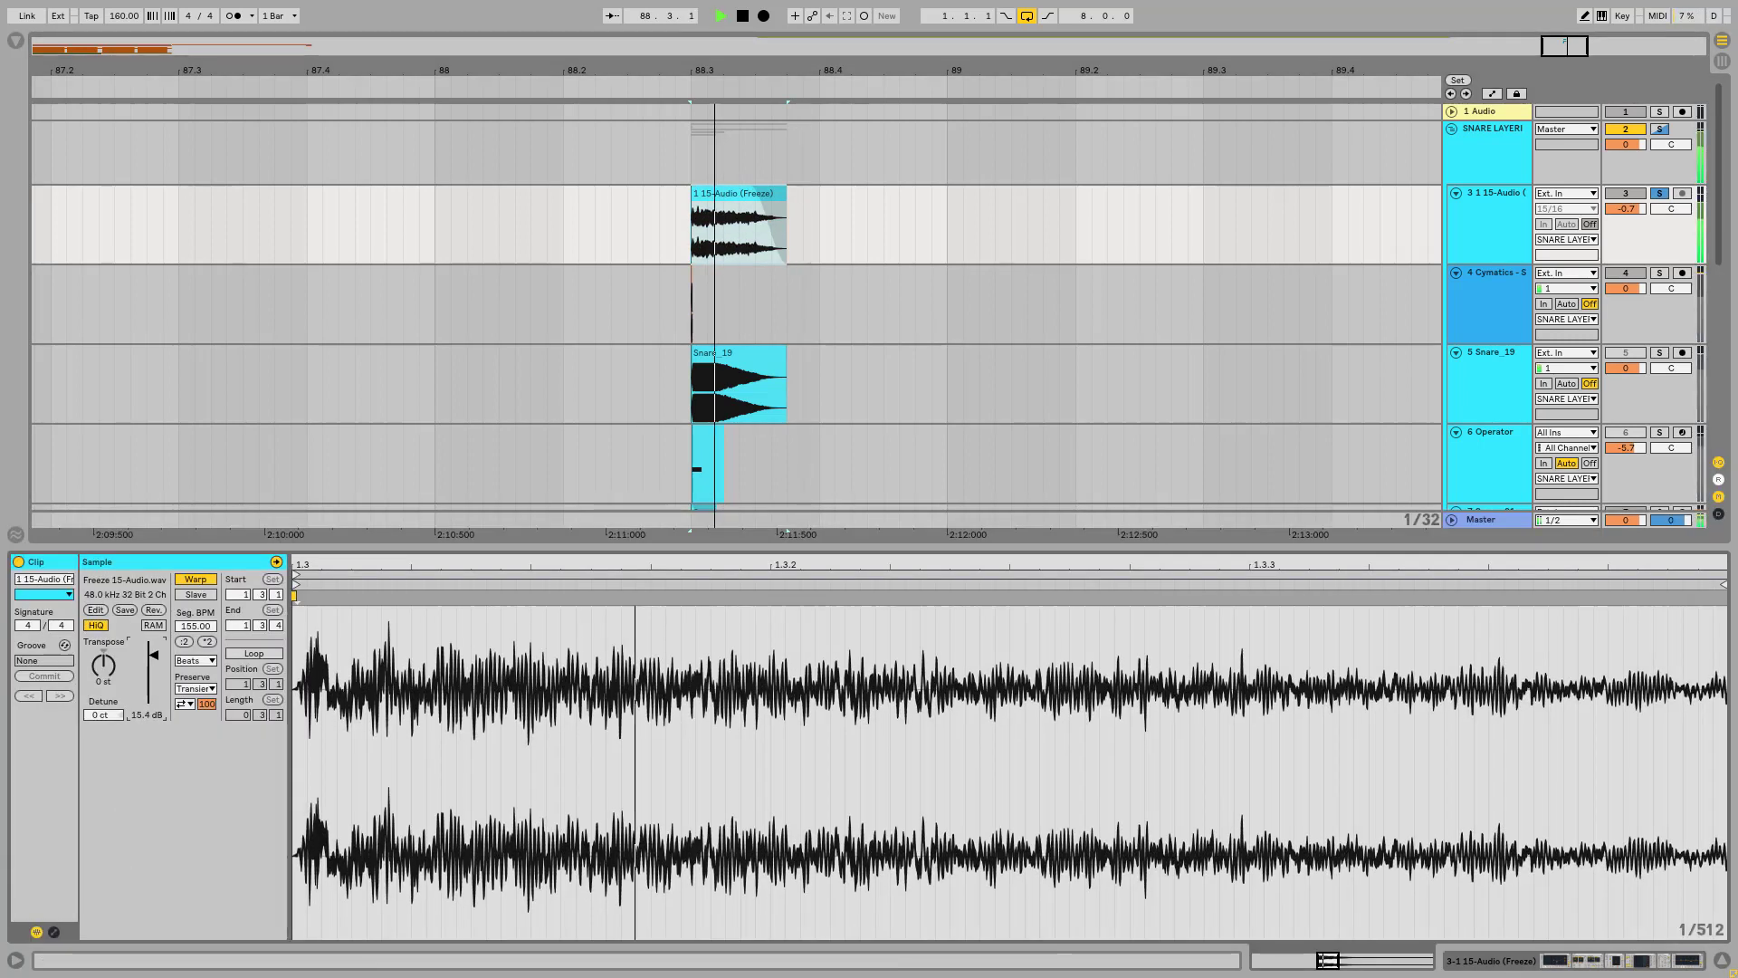
left_click_drag(153, 655, 153, 650)
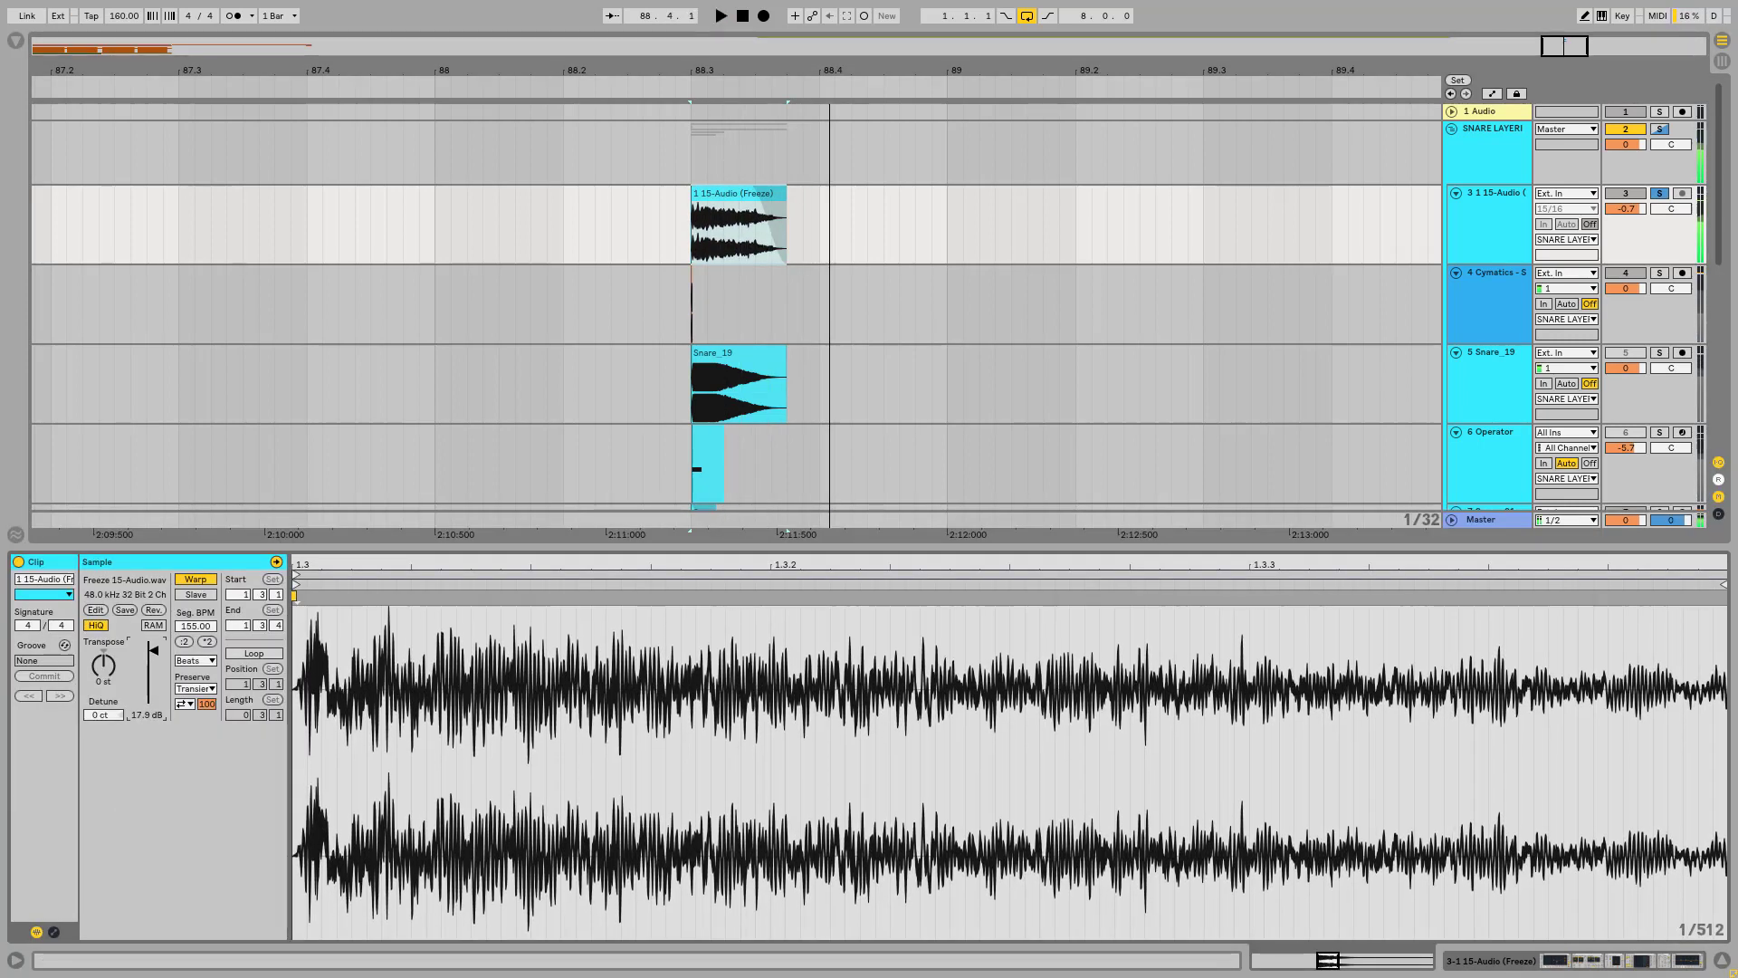
key("space")
Step: Bypass EQ Eight, Reverb, Multiband Compression and Frequency Shifter on the 1 15-Audio (Freeze) track and play the layer
left_click(1503, 198)
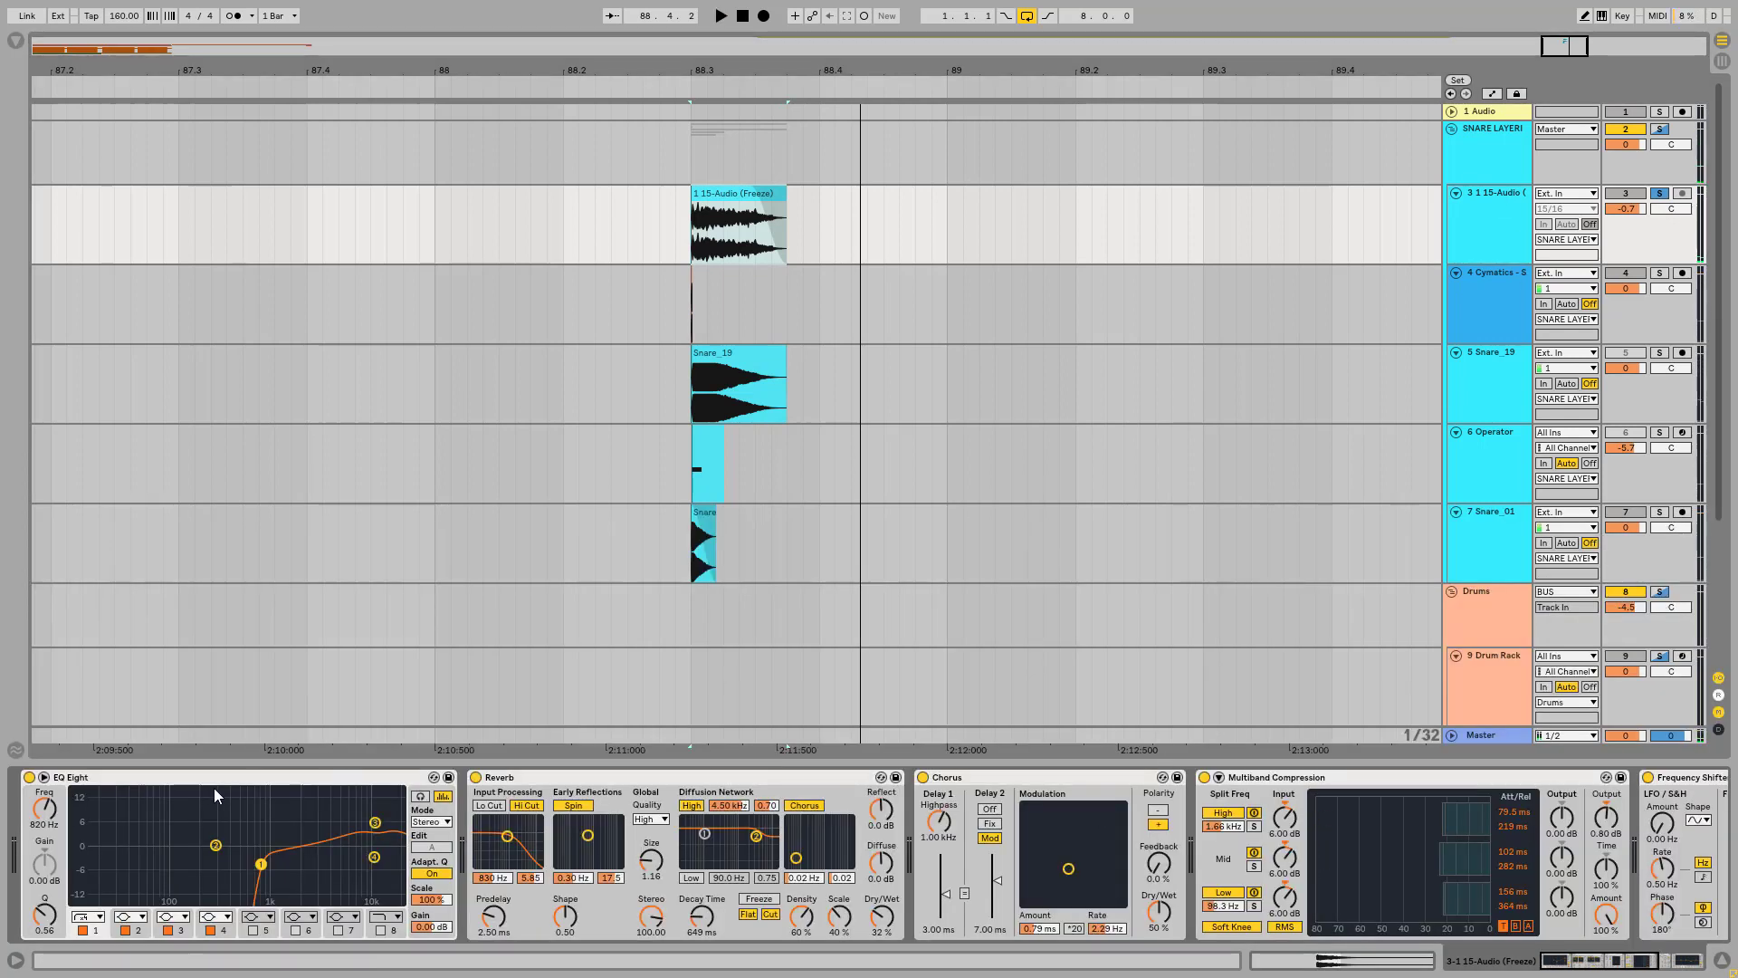
left_click(28, 778)
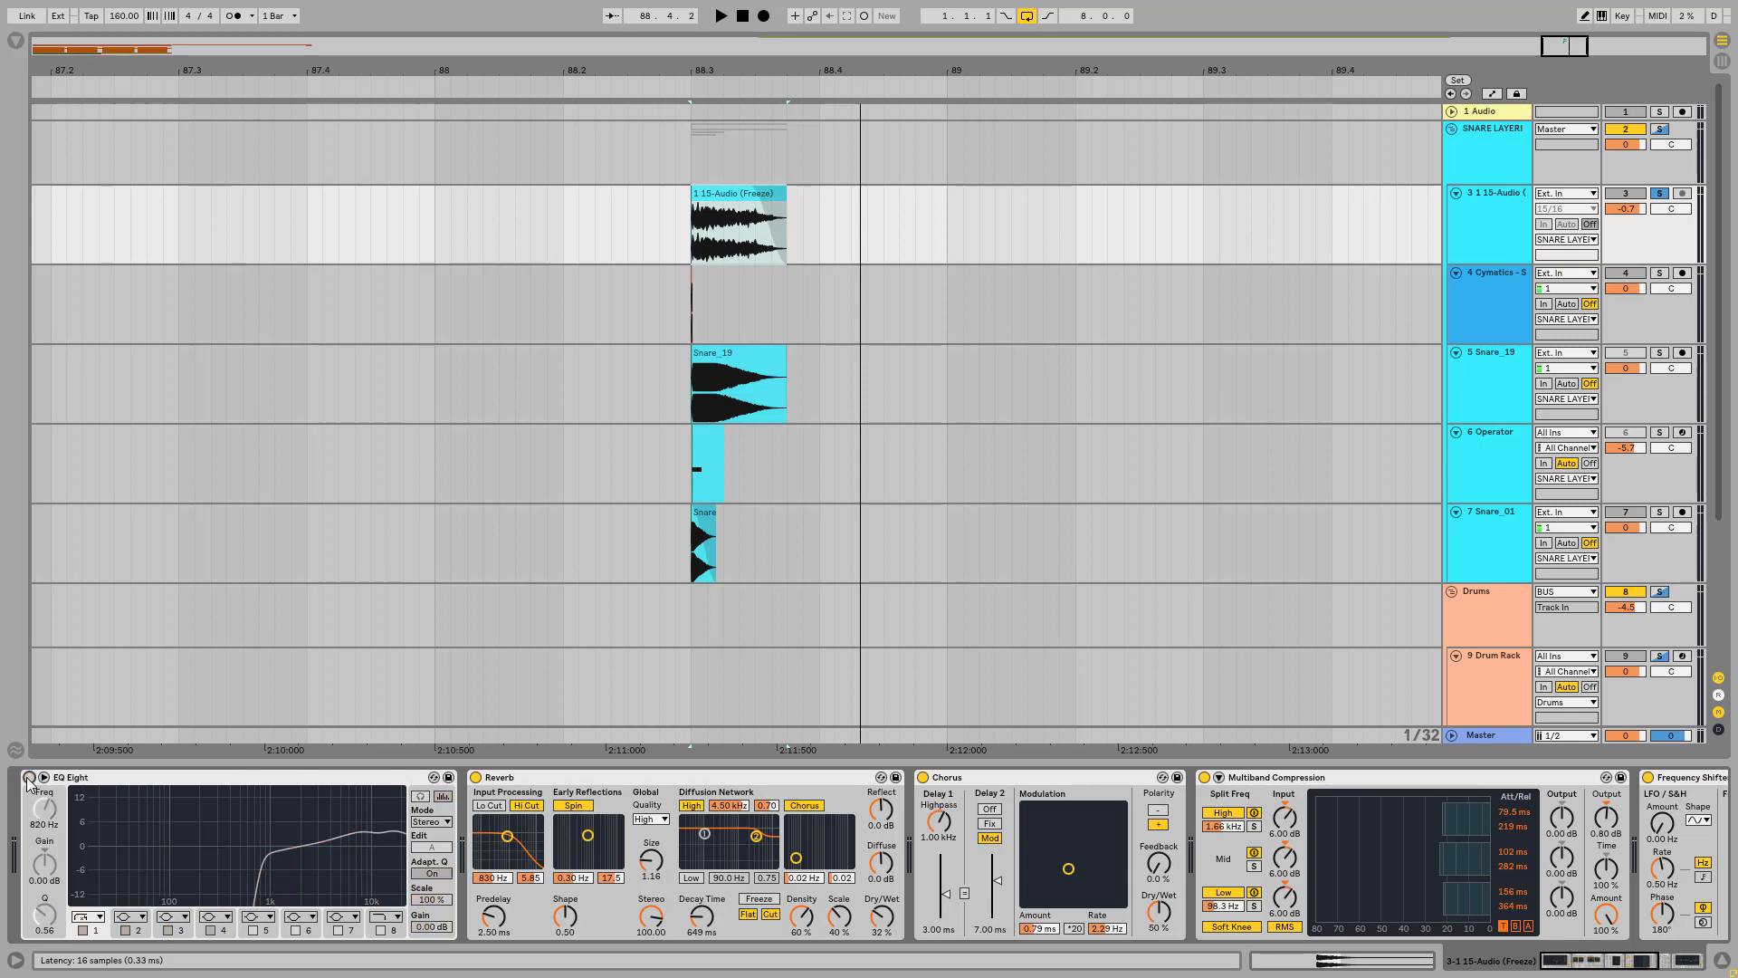
key("space")
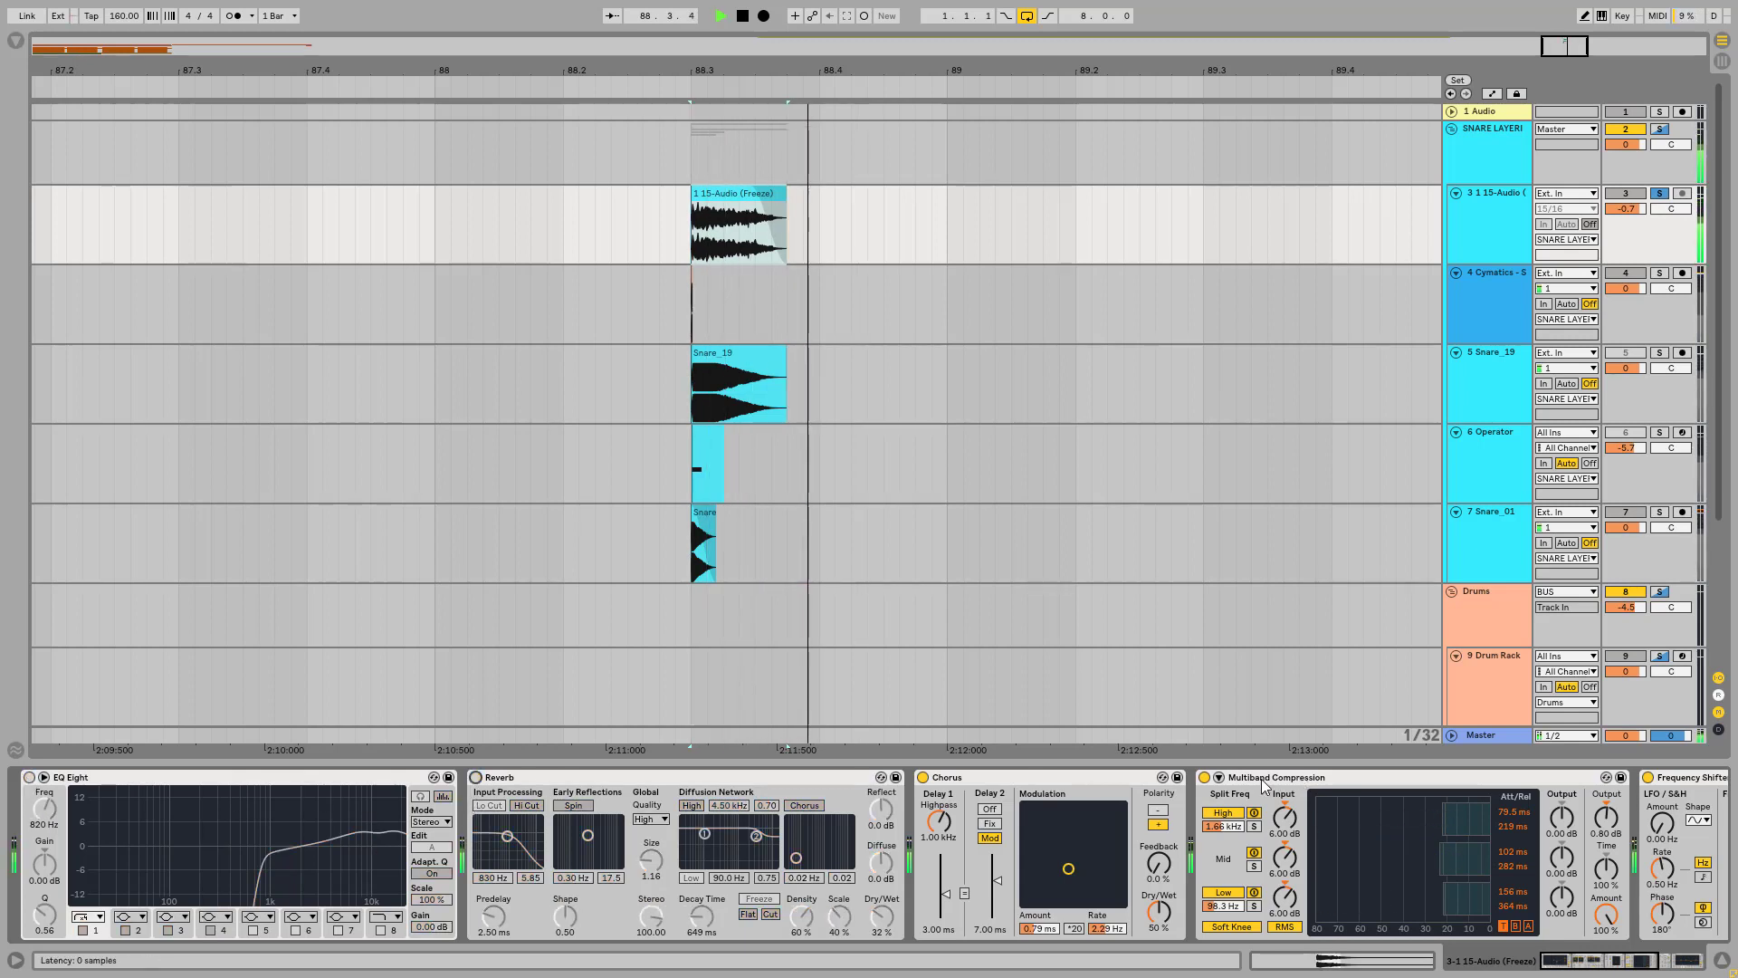
left_click(1204, 776)
key("space")
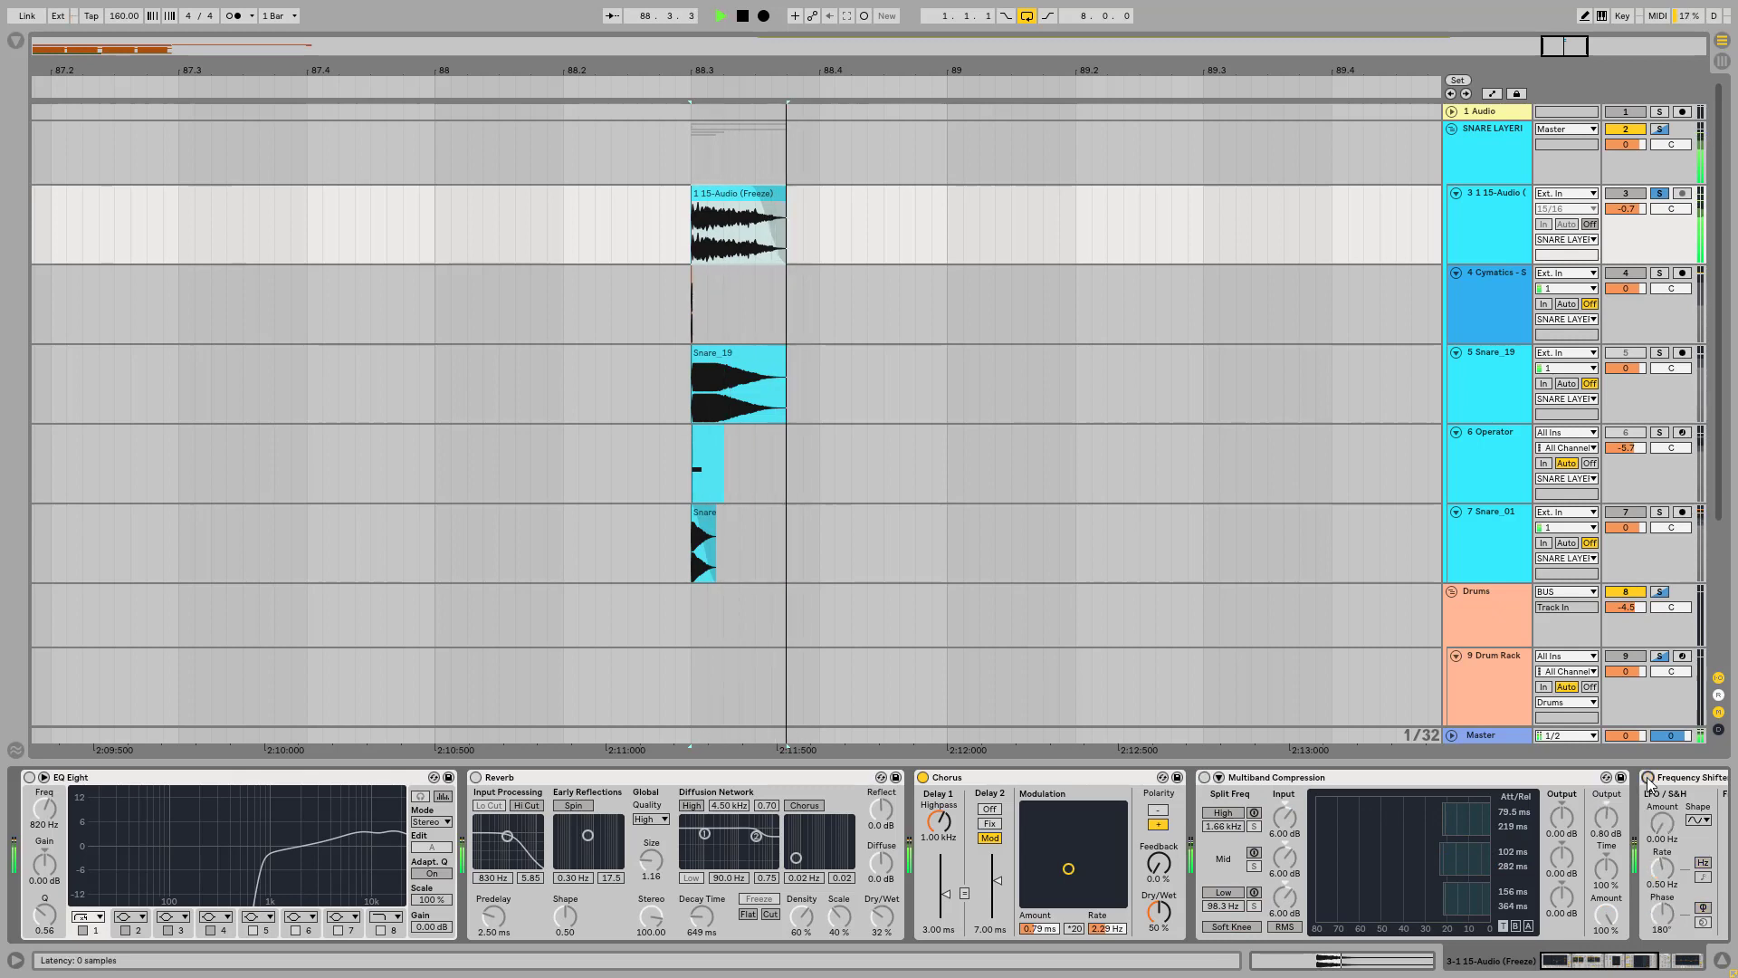
Step: Bypass the Frequency Shifter and both EQ Eight devices on the SNARE LAYERING group and replay the soloed layer
left_click(1484, 148)
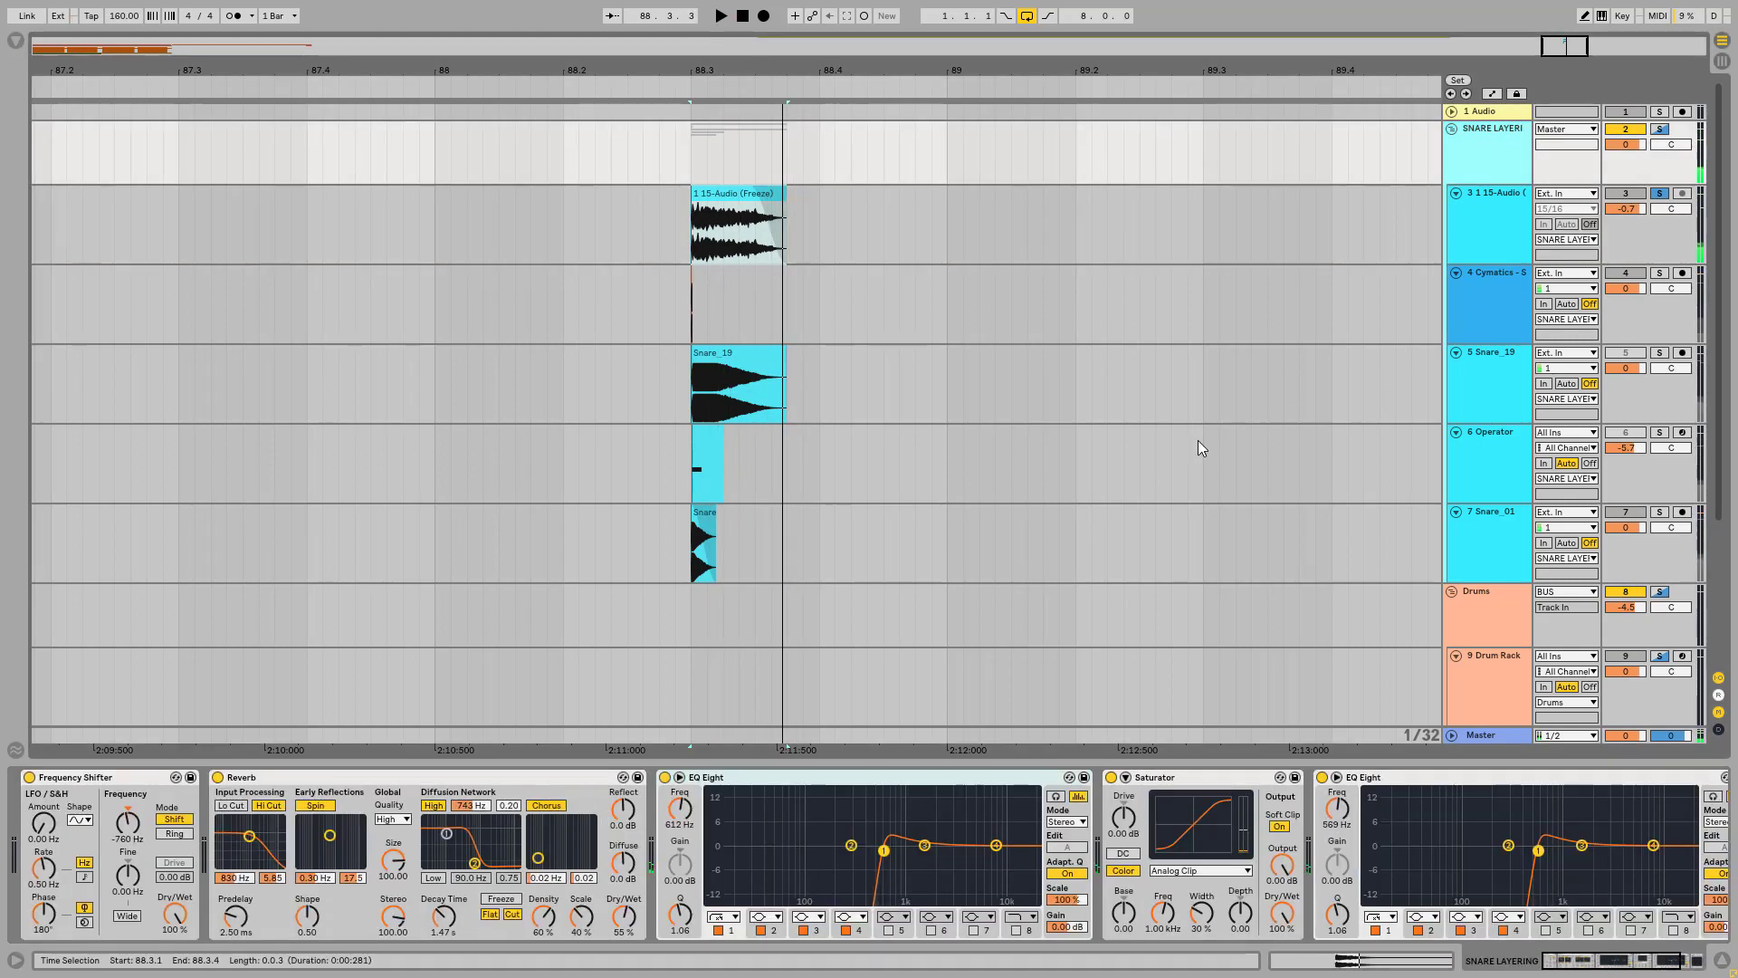
left_click(28, 777)
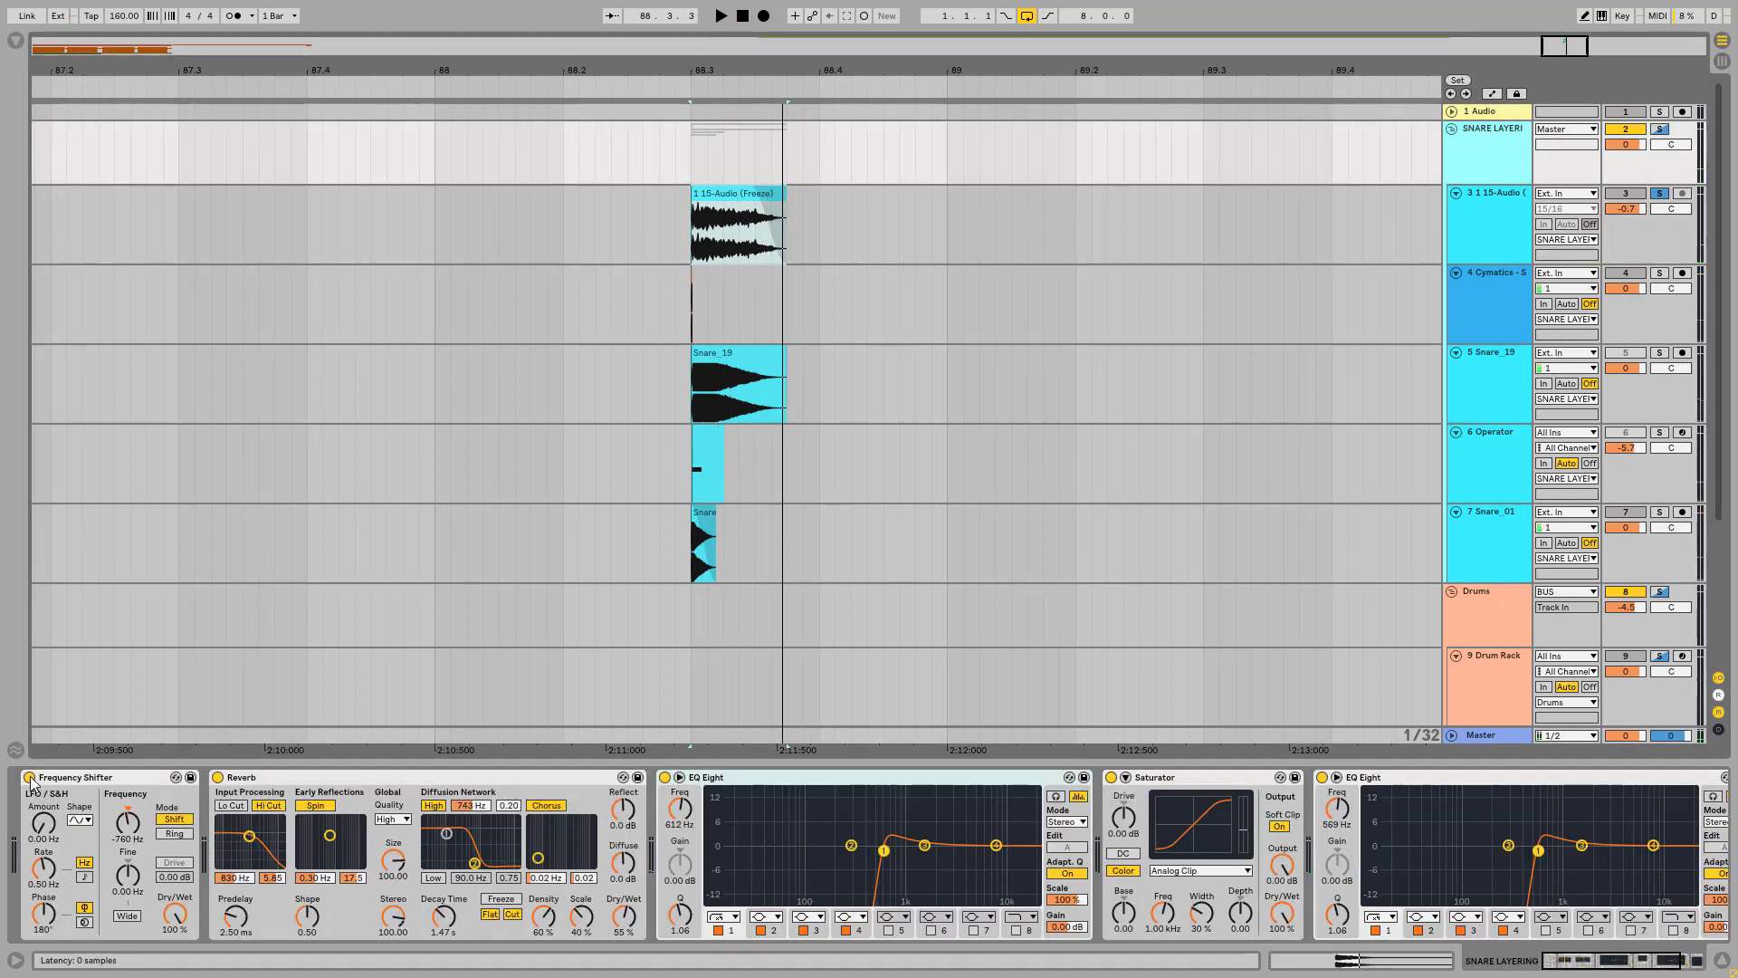
left_click(665, 777)
left_click(1322, 776)
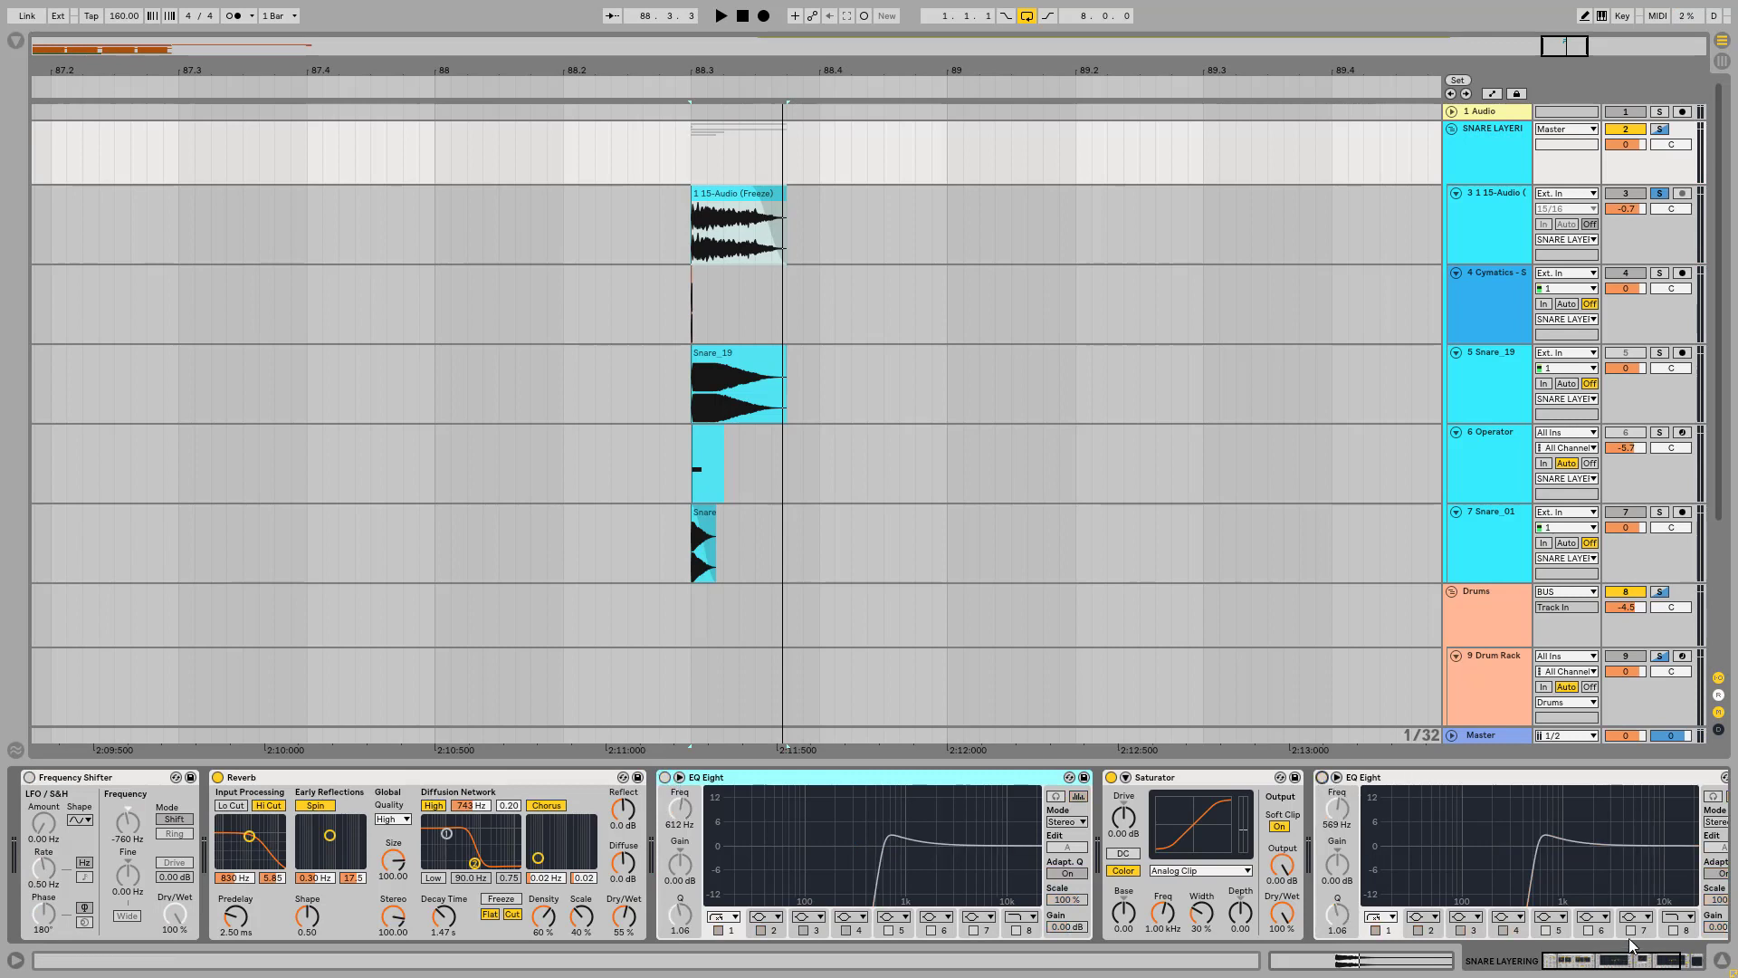
key("space")
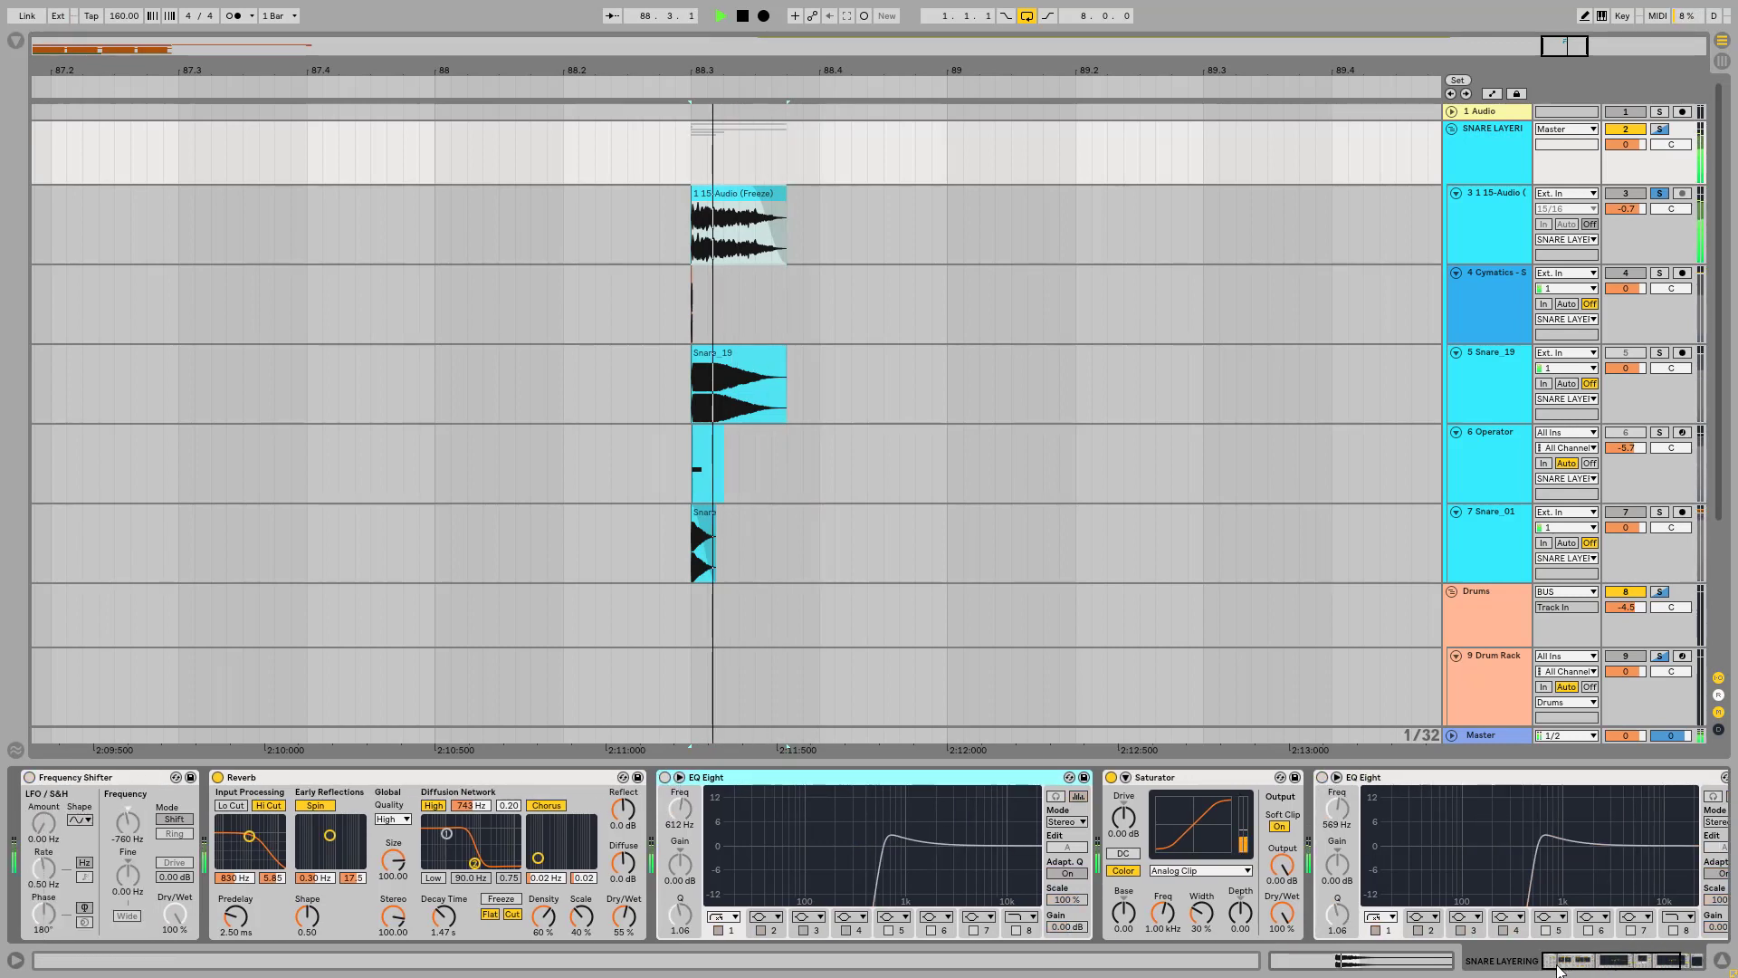
mouse_move(1557, 965)
left_mouse_down()
mouse_move(1635, 966)
mouse_move(1577, 969)
left_mouse_up()
key("space")
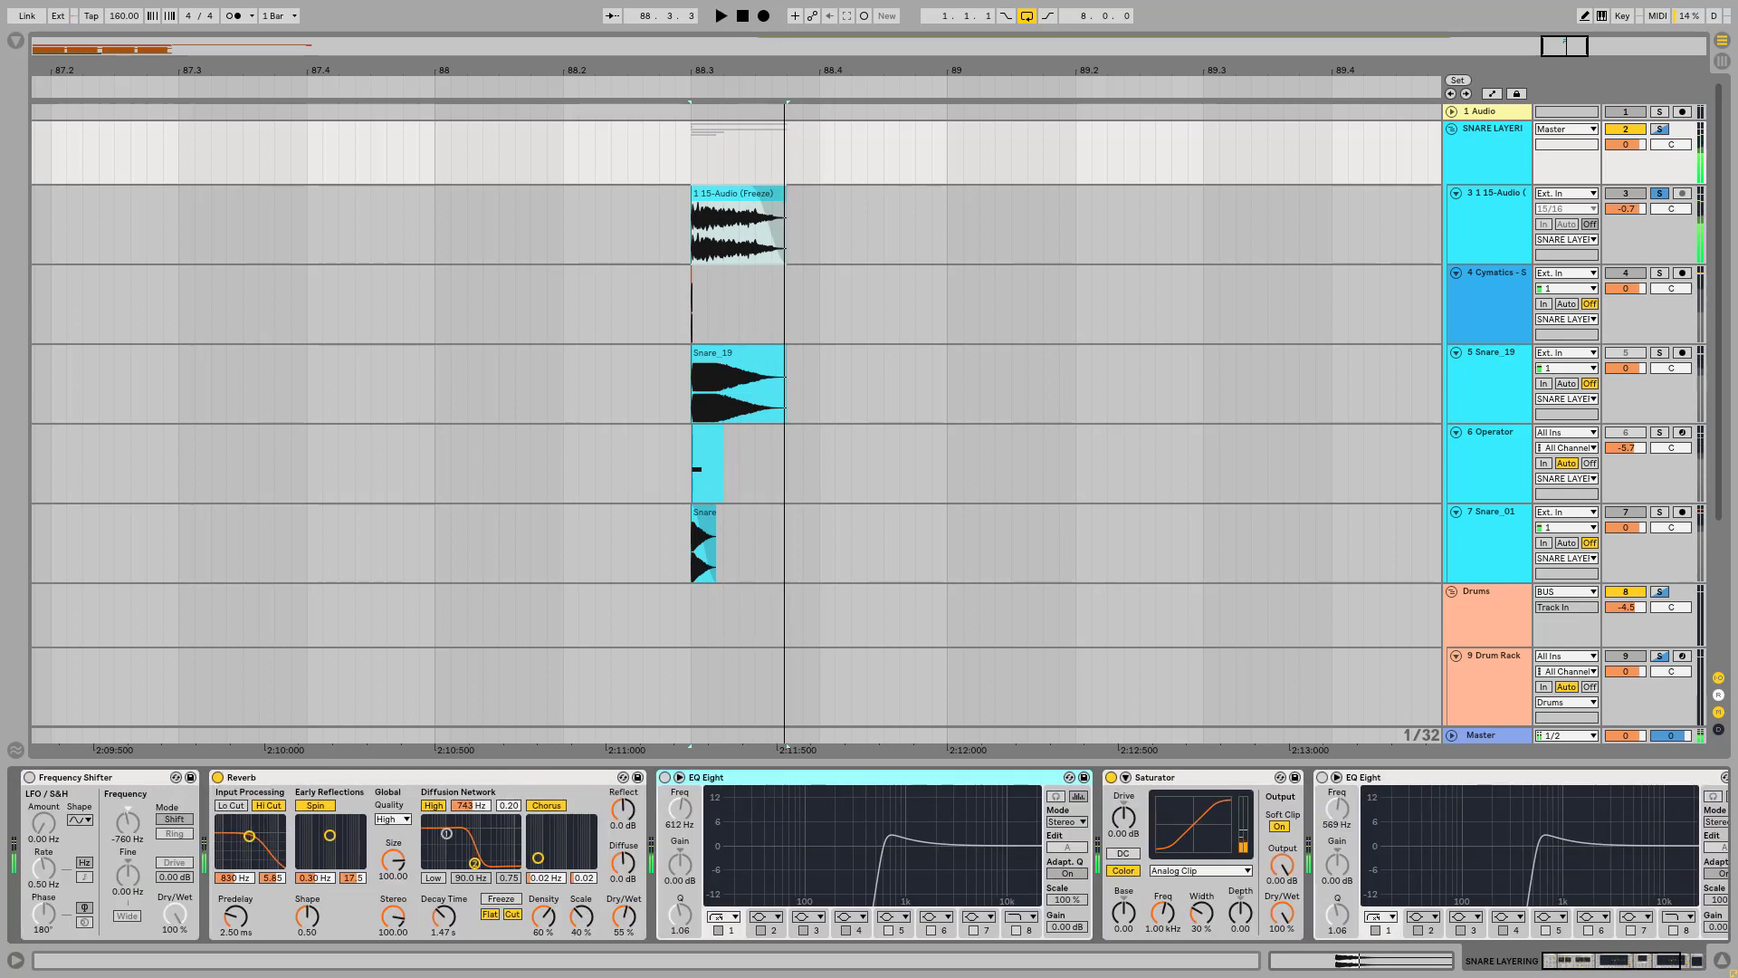
key("space")
key("space")
Step: Re-enable both EQ Eight devices and the Frequency Shifter on the SNARE LAYERING group
left_click(1322, 777)
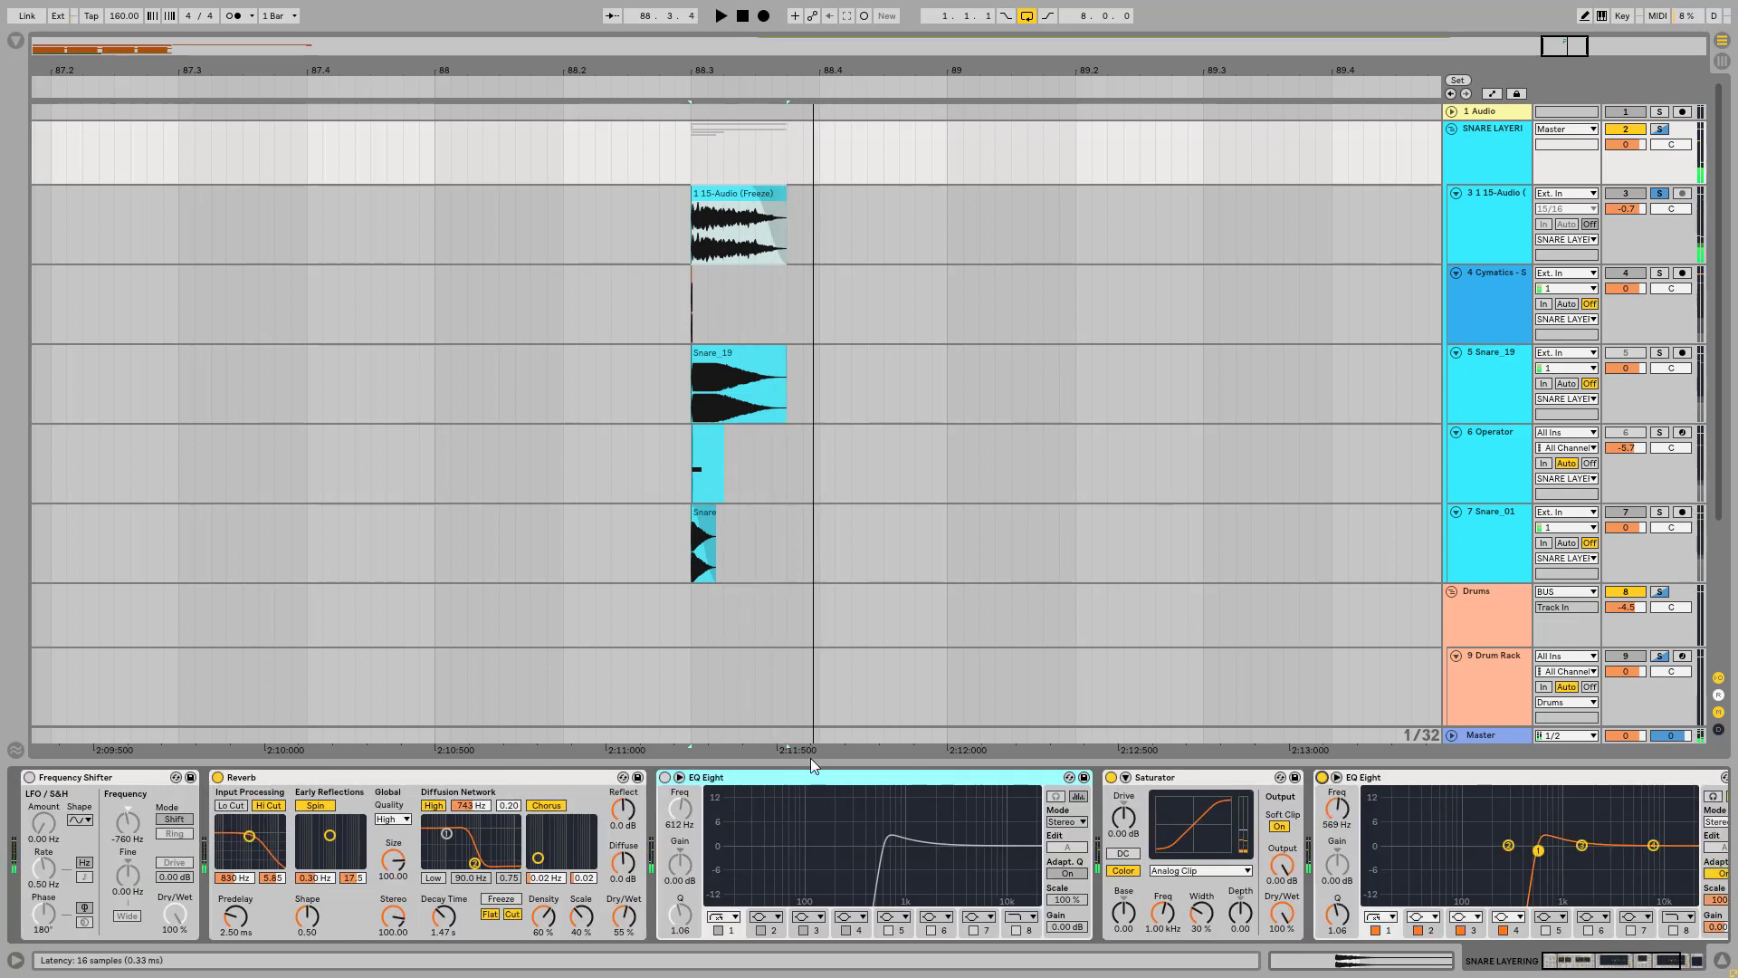
left_click(665, 776)
left_click(29, 777)
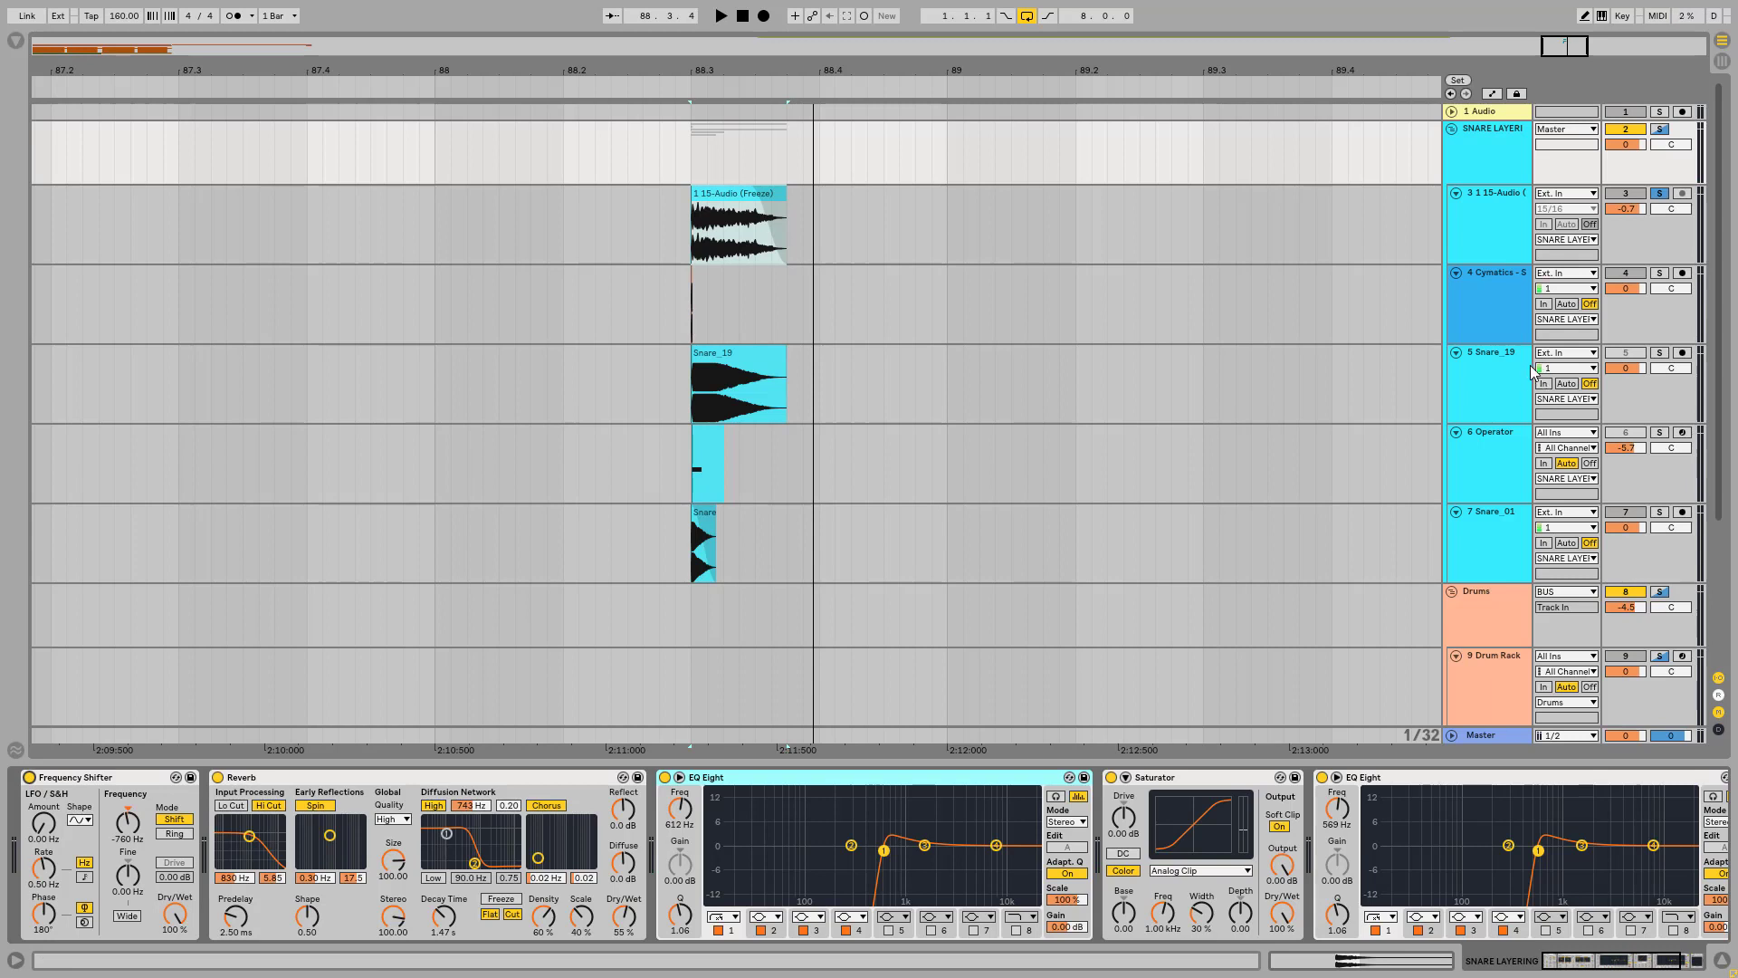
Step: Turn EQ Eight, Reverb, Multiband Compression and Frequency Shifter back on for the 1 15-Audio (Freeze) track
left_click(1508, 200)
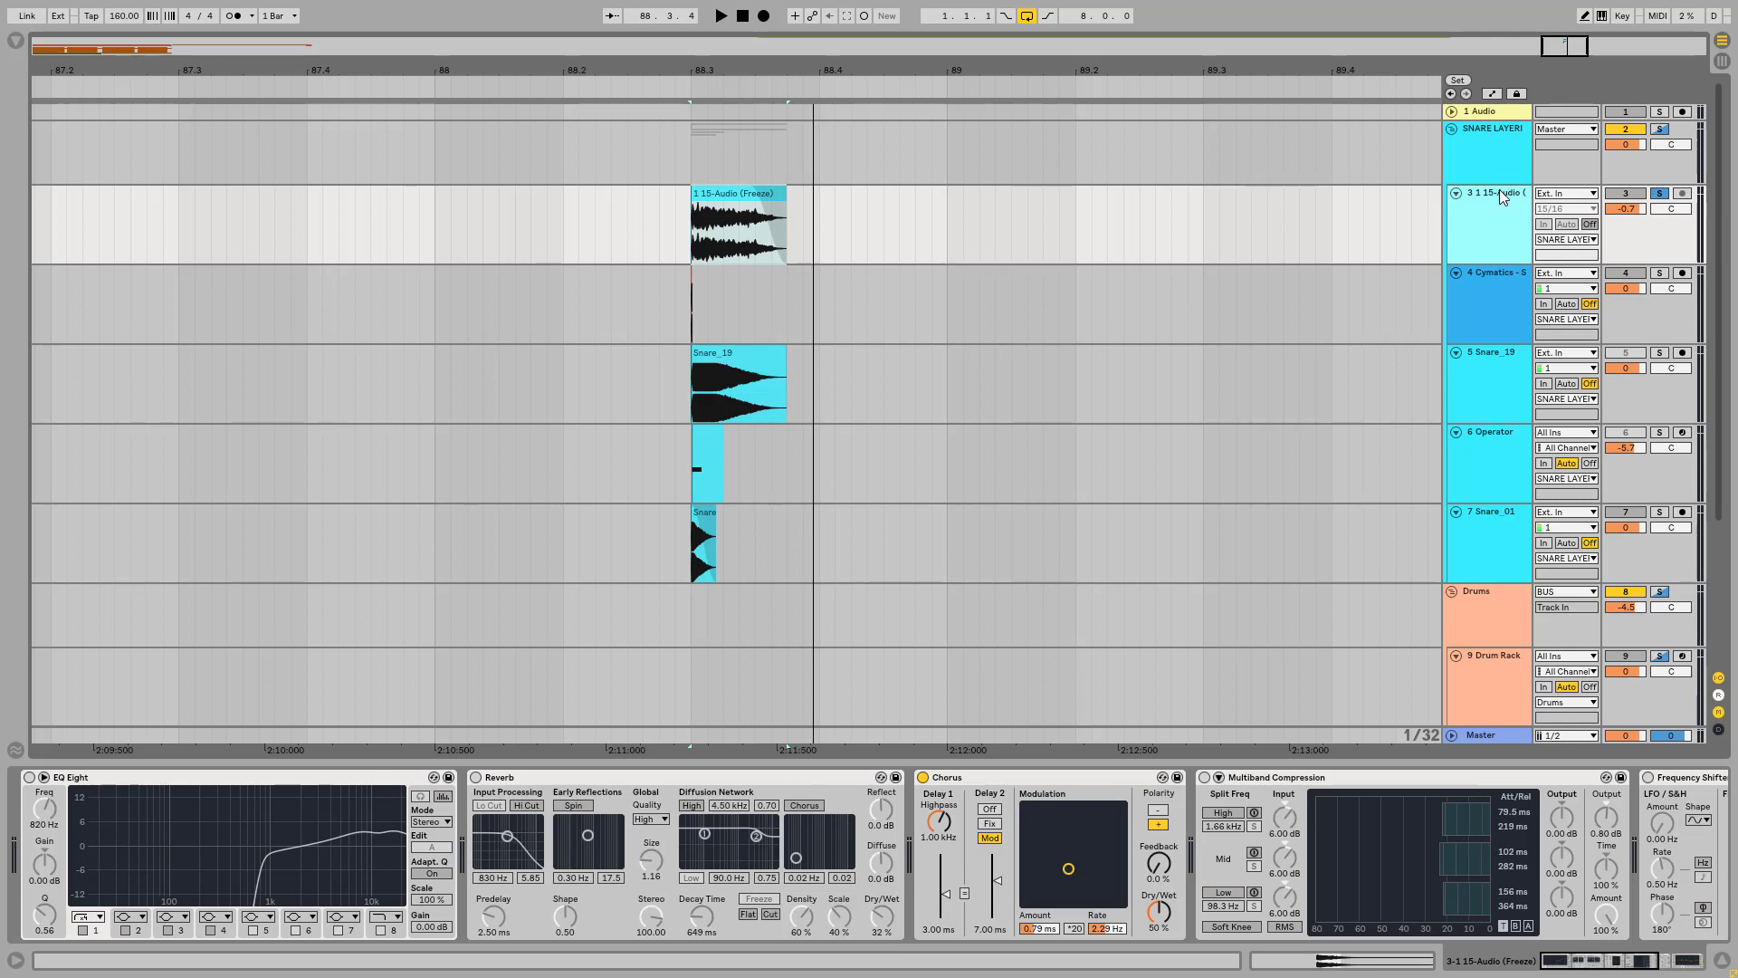
left_click(29, 777)
left_click(476, 778)
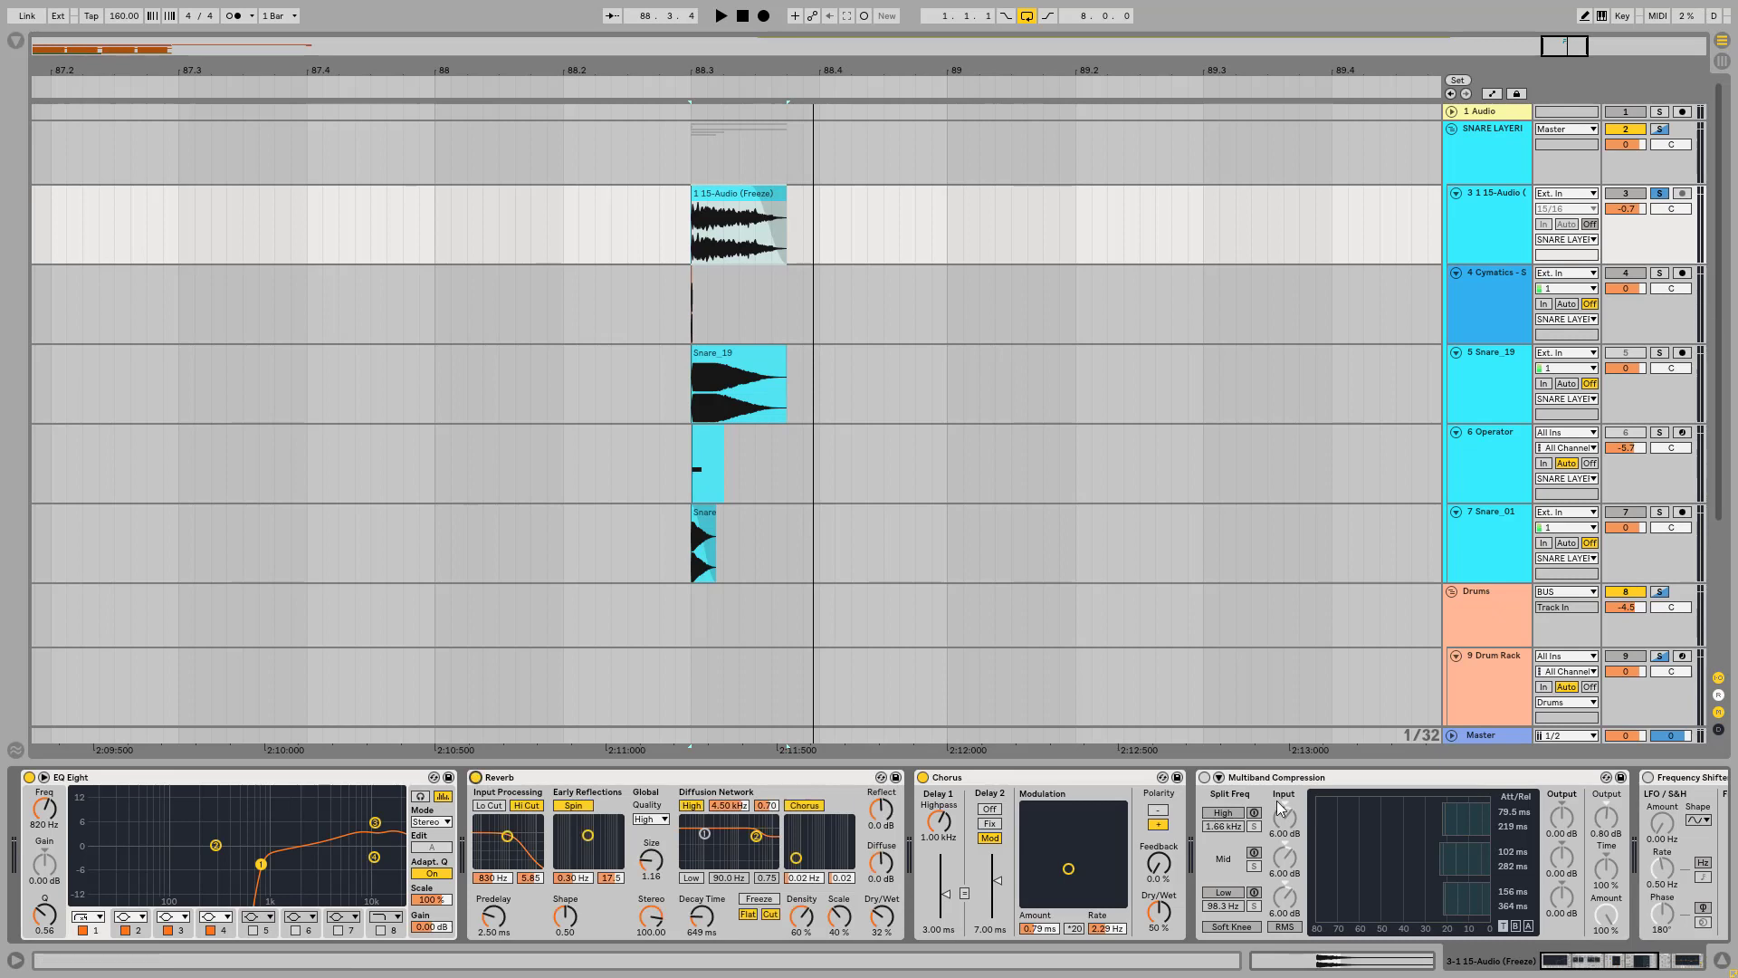
left_click(1204, 777)
left_click(1649, 778)
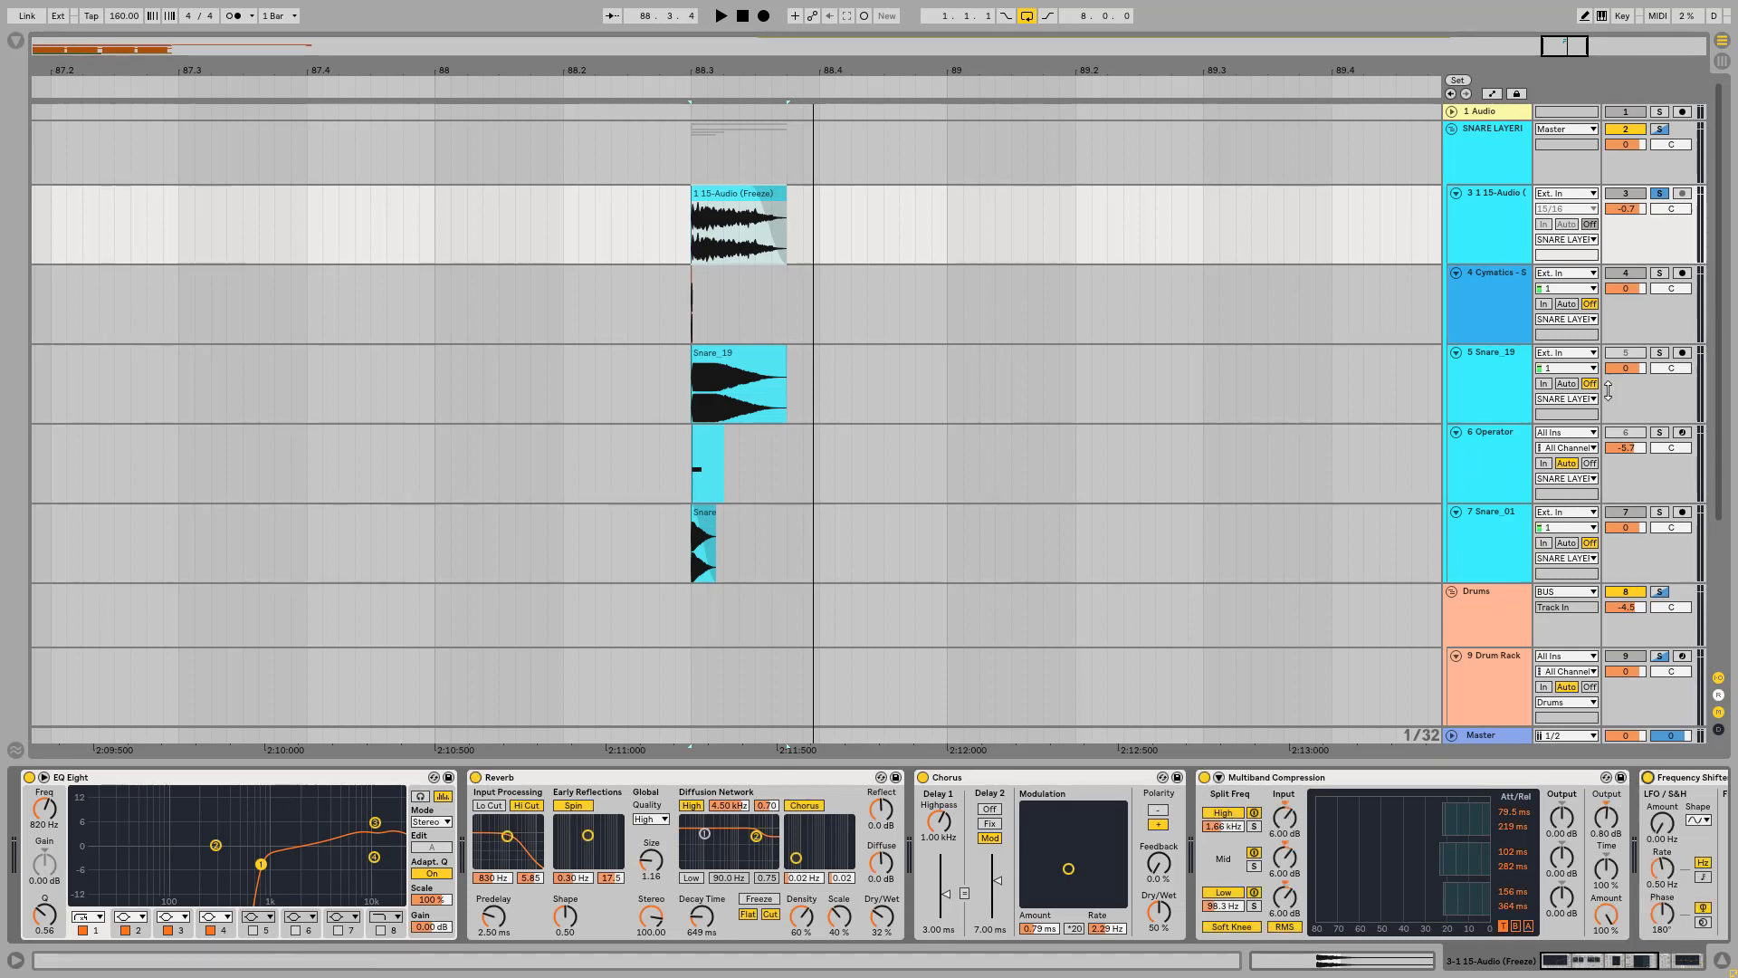
Step: Solo the Snare_01 layer in place of the frozen audio layer, play it repeatedly, and clear its solo
left_click(1662, 128)
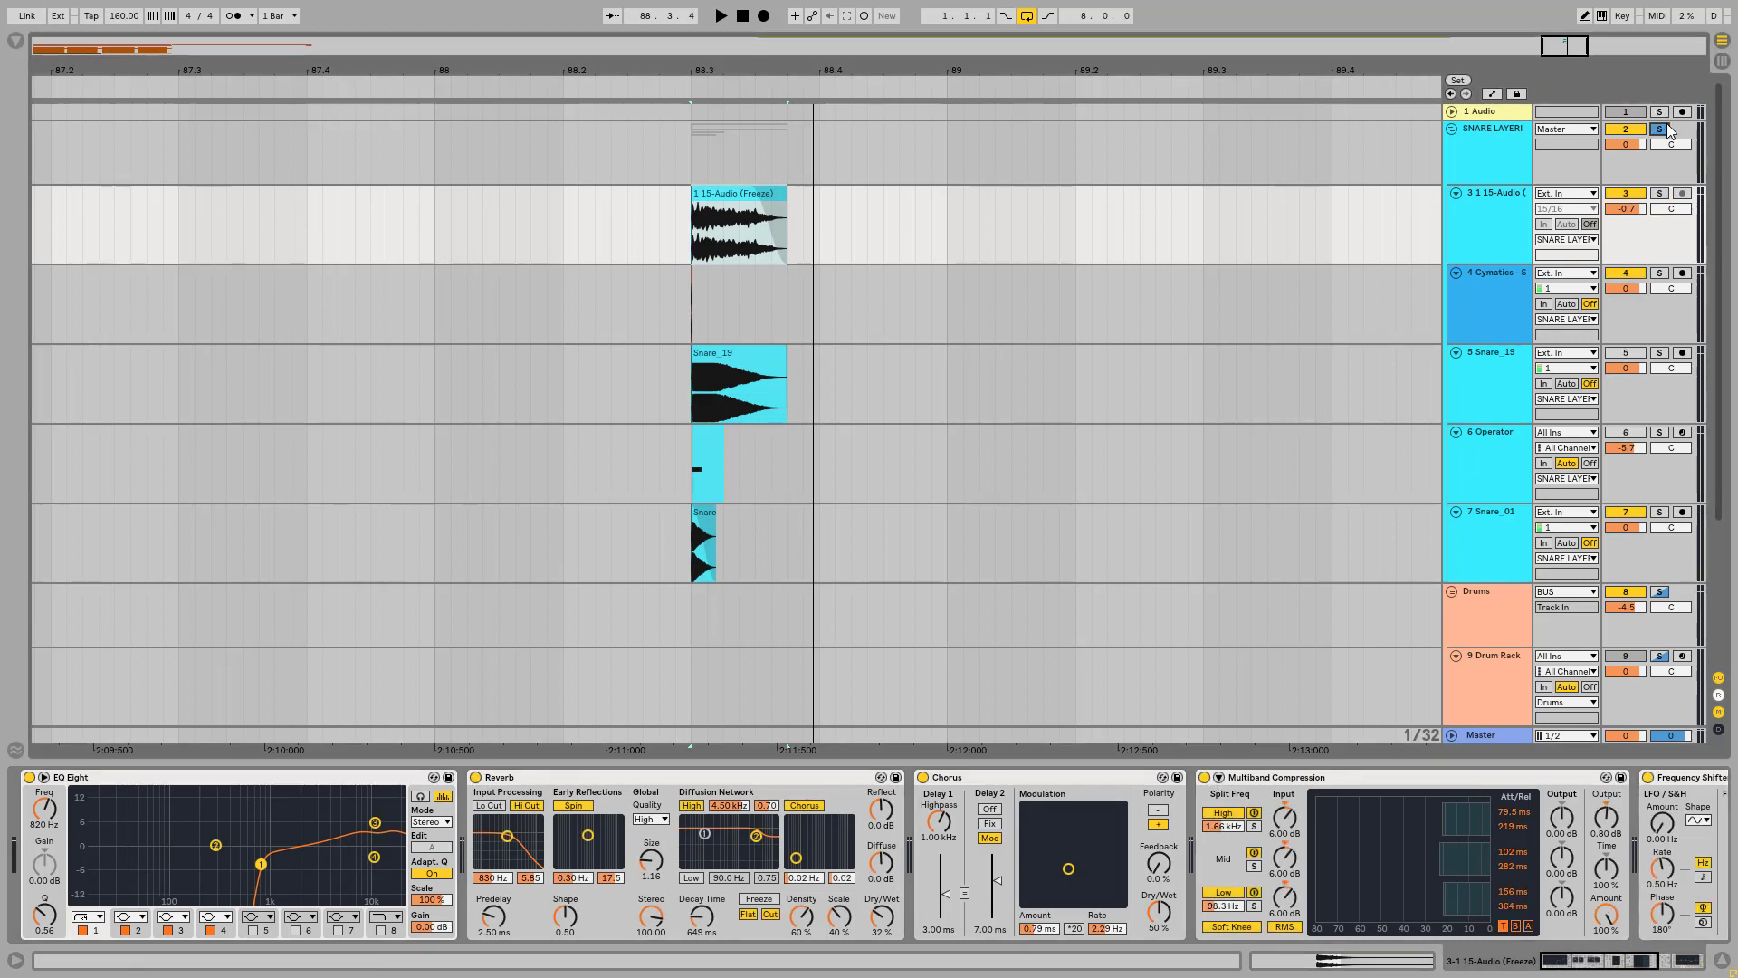
left_click(1502, 519)
left_click(1660, 512)
key("space")
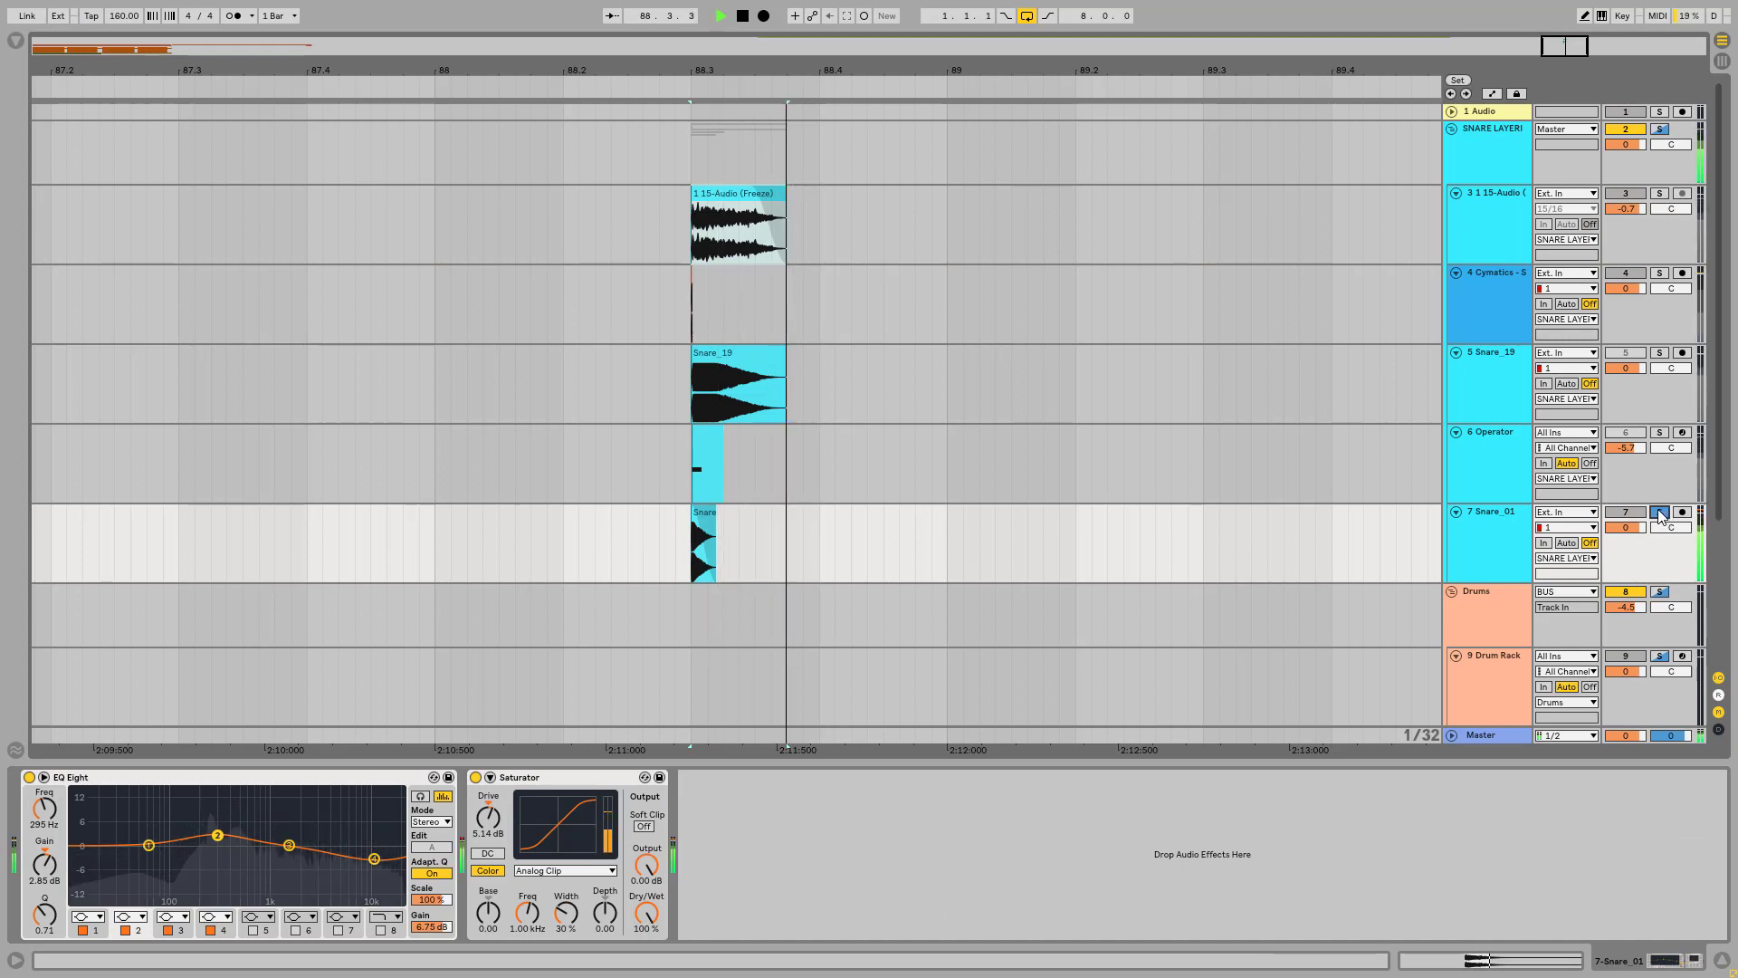
key("space")
key("space")
left_click(1507, 524)
key("space")
key("space")
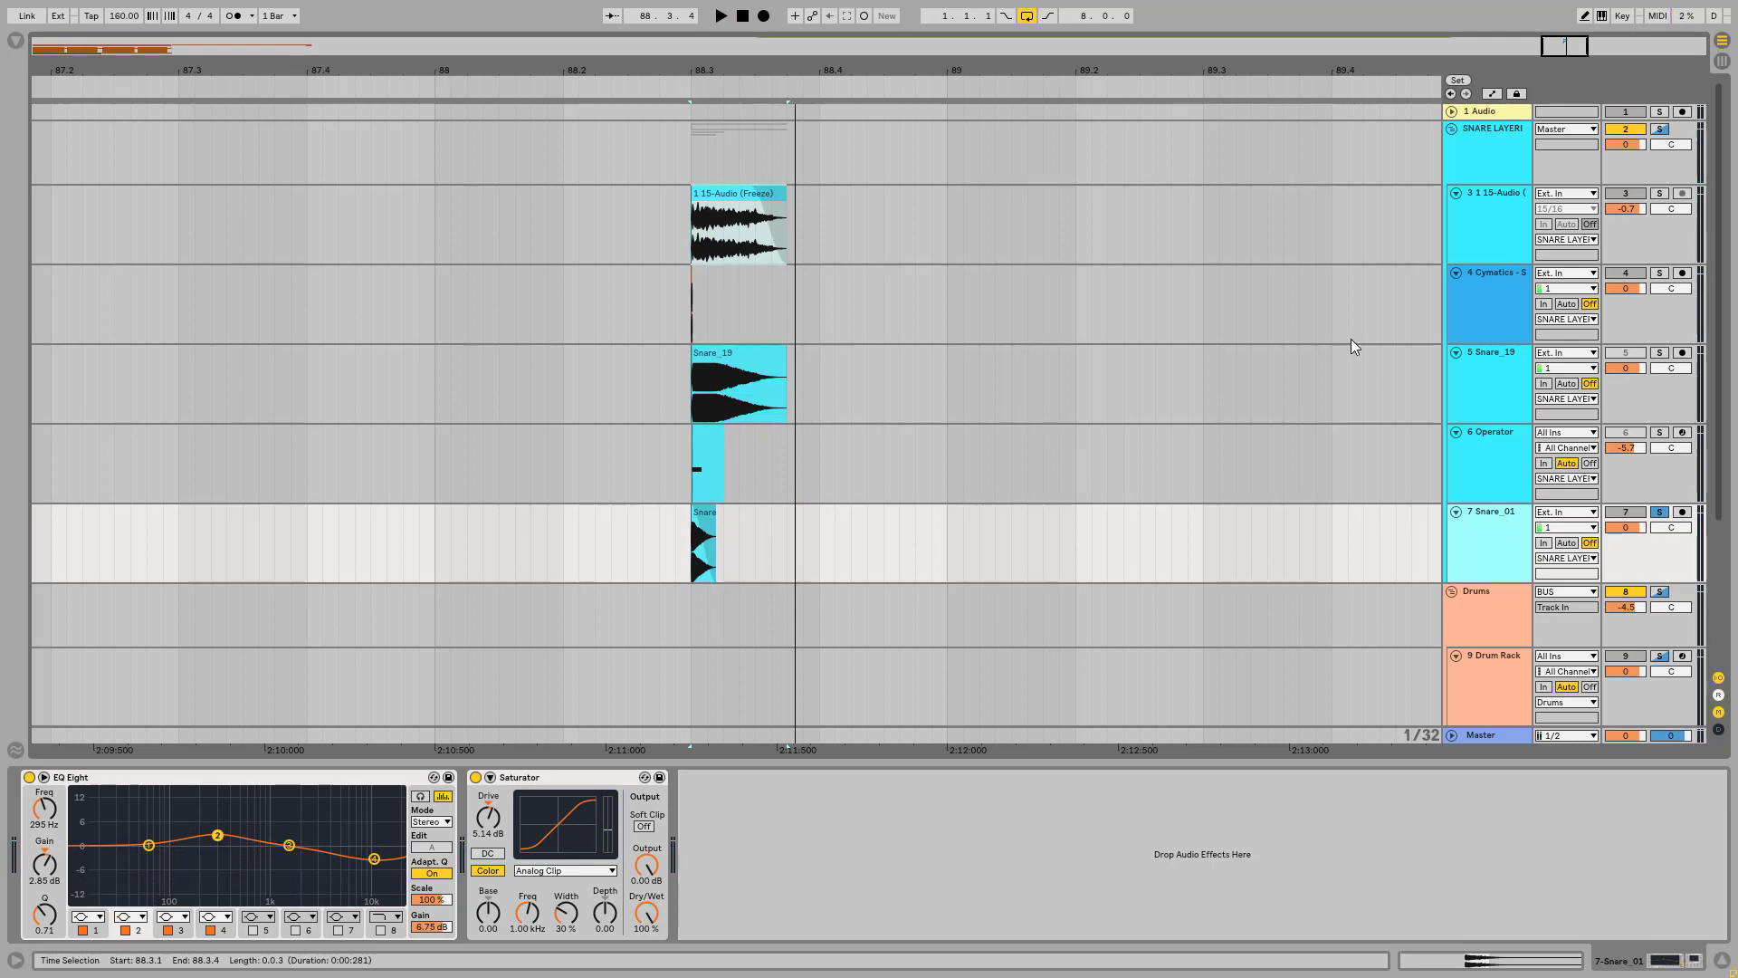
left_click(1658, 513)
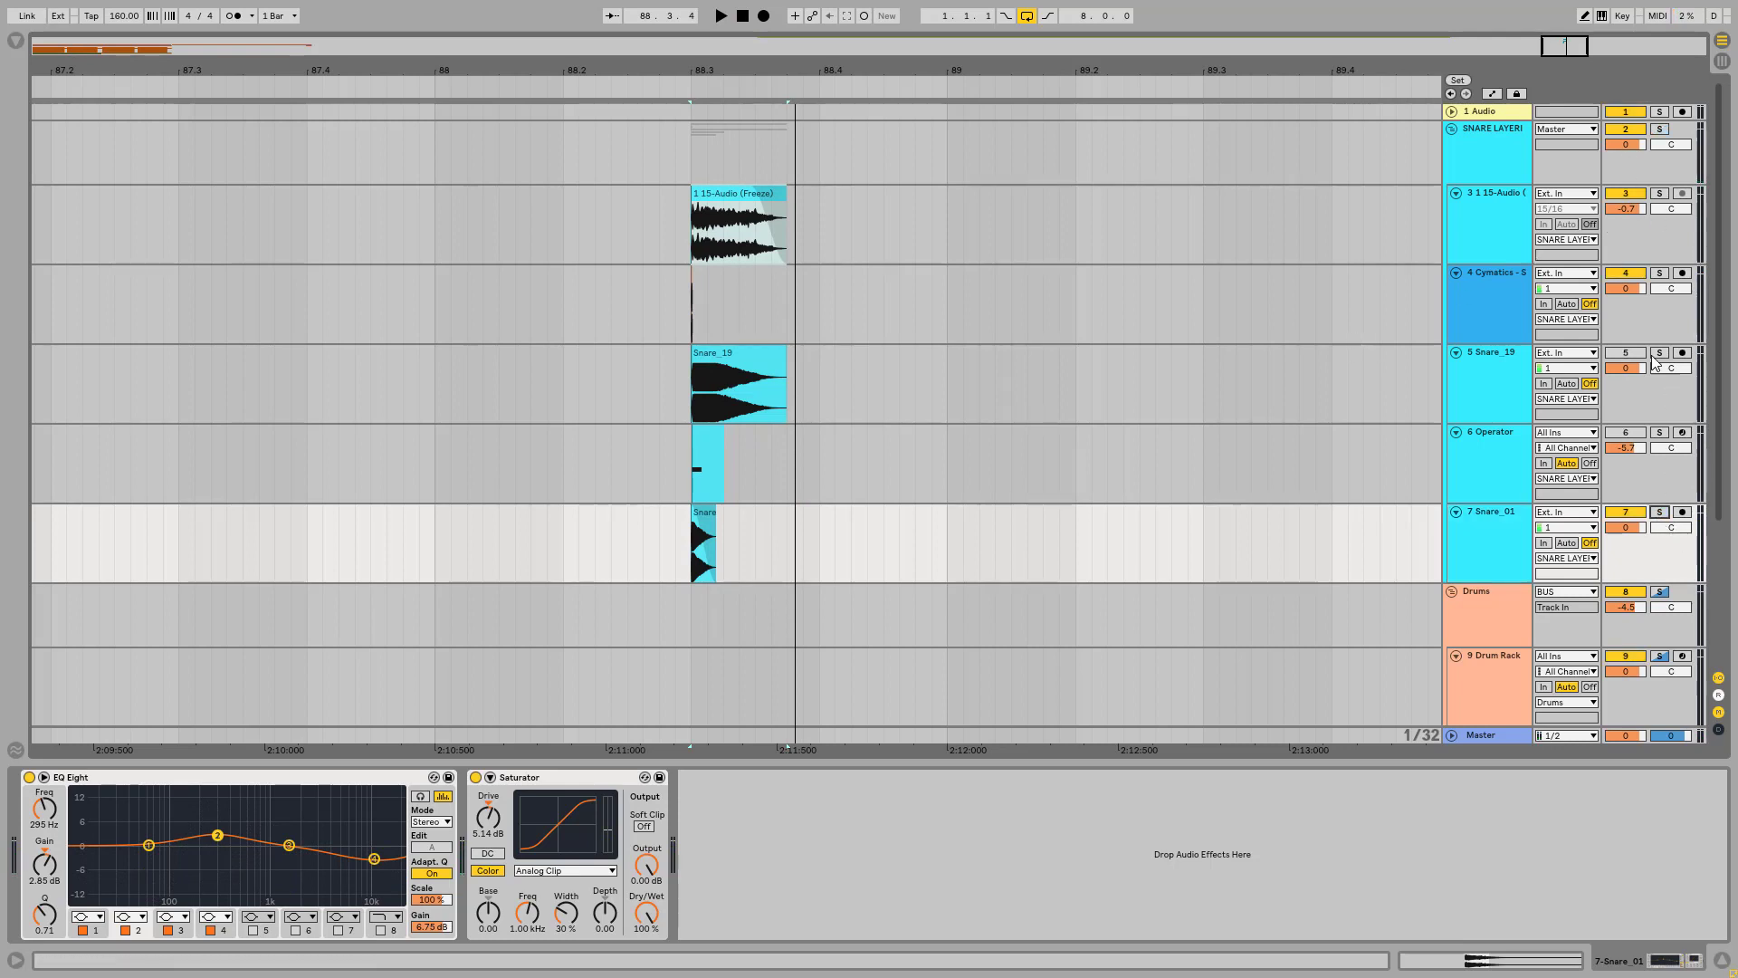
Step: Solo the Cymatics - Small Reverb Snare 1 layer and play its short clip
left_click(1491, 275)
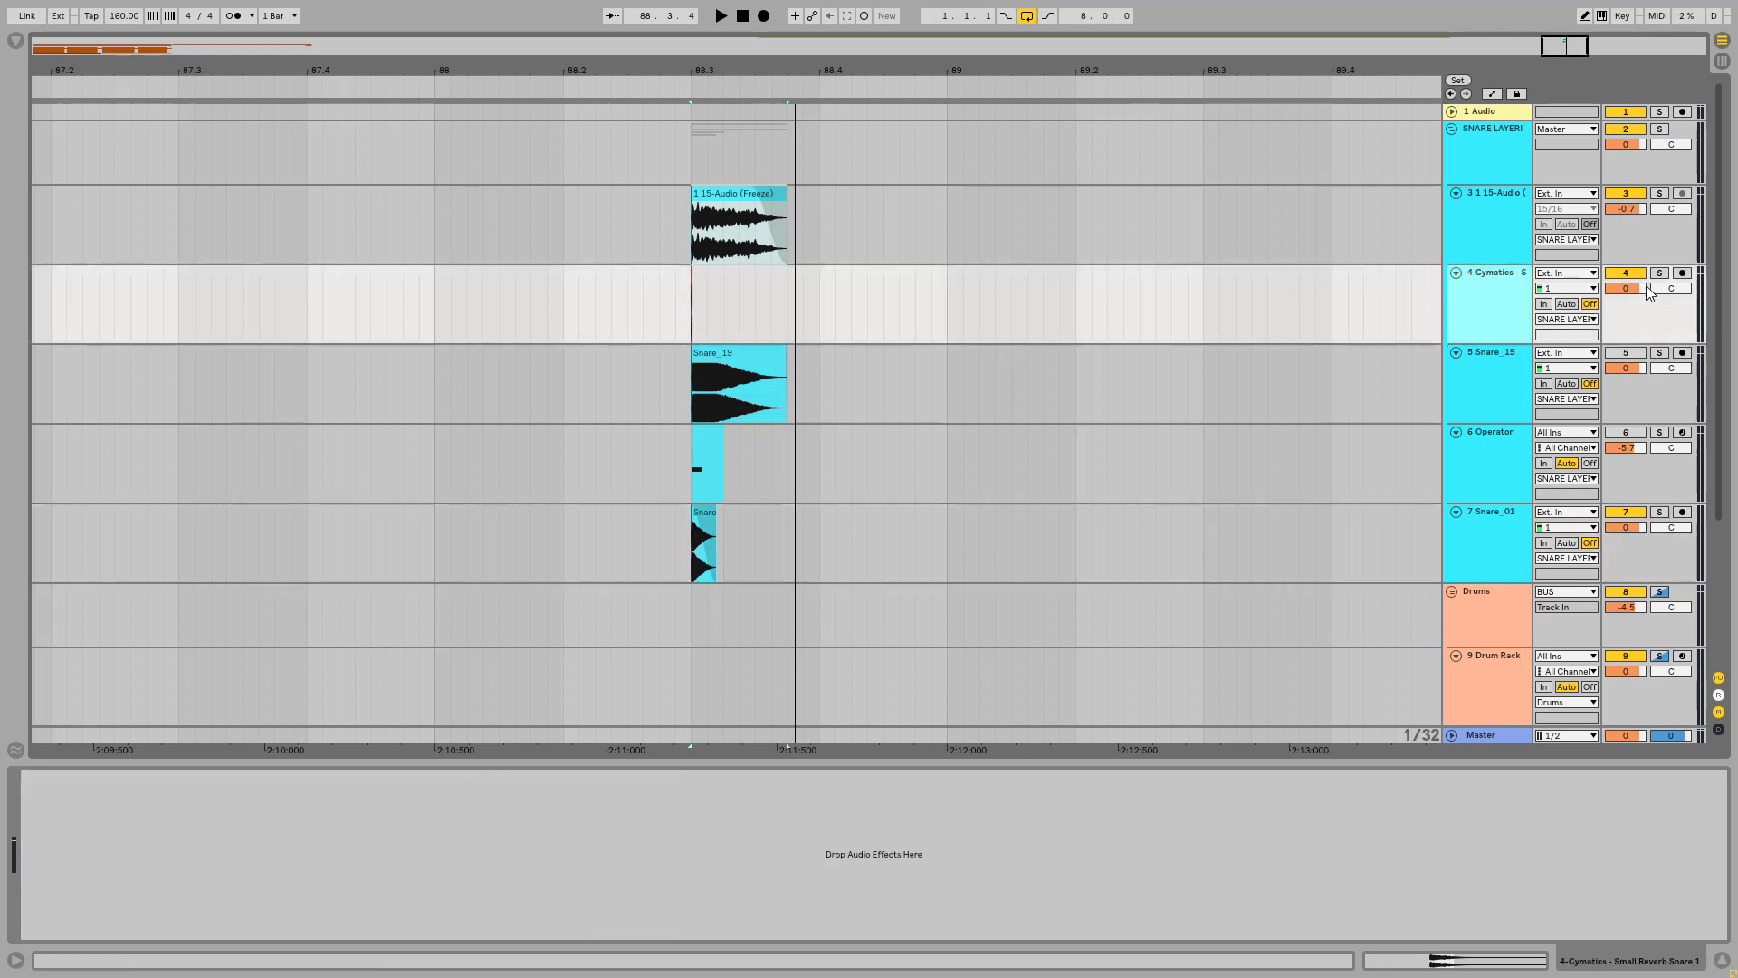
left_click(1662, 273)
left_click_drag(684, 76, 743, 277)
left_click(726, 273)
key("space")
key("space")
key("space")
key("space")
key("space")
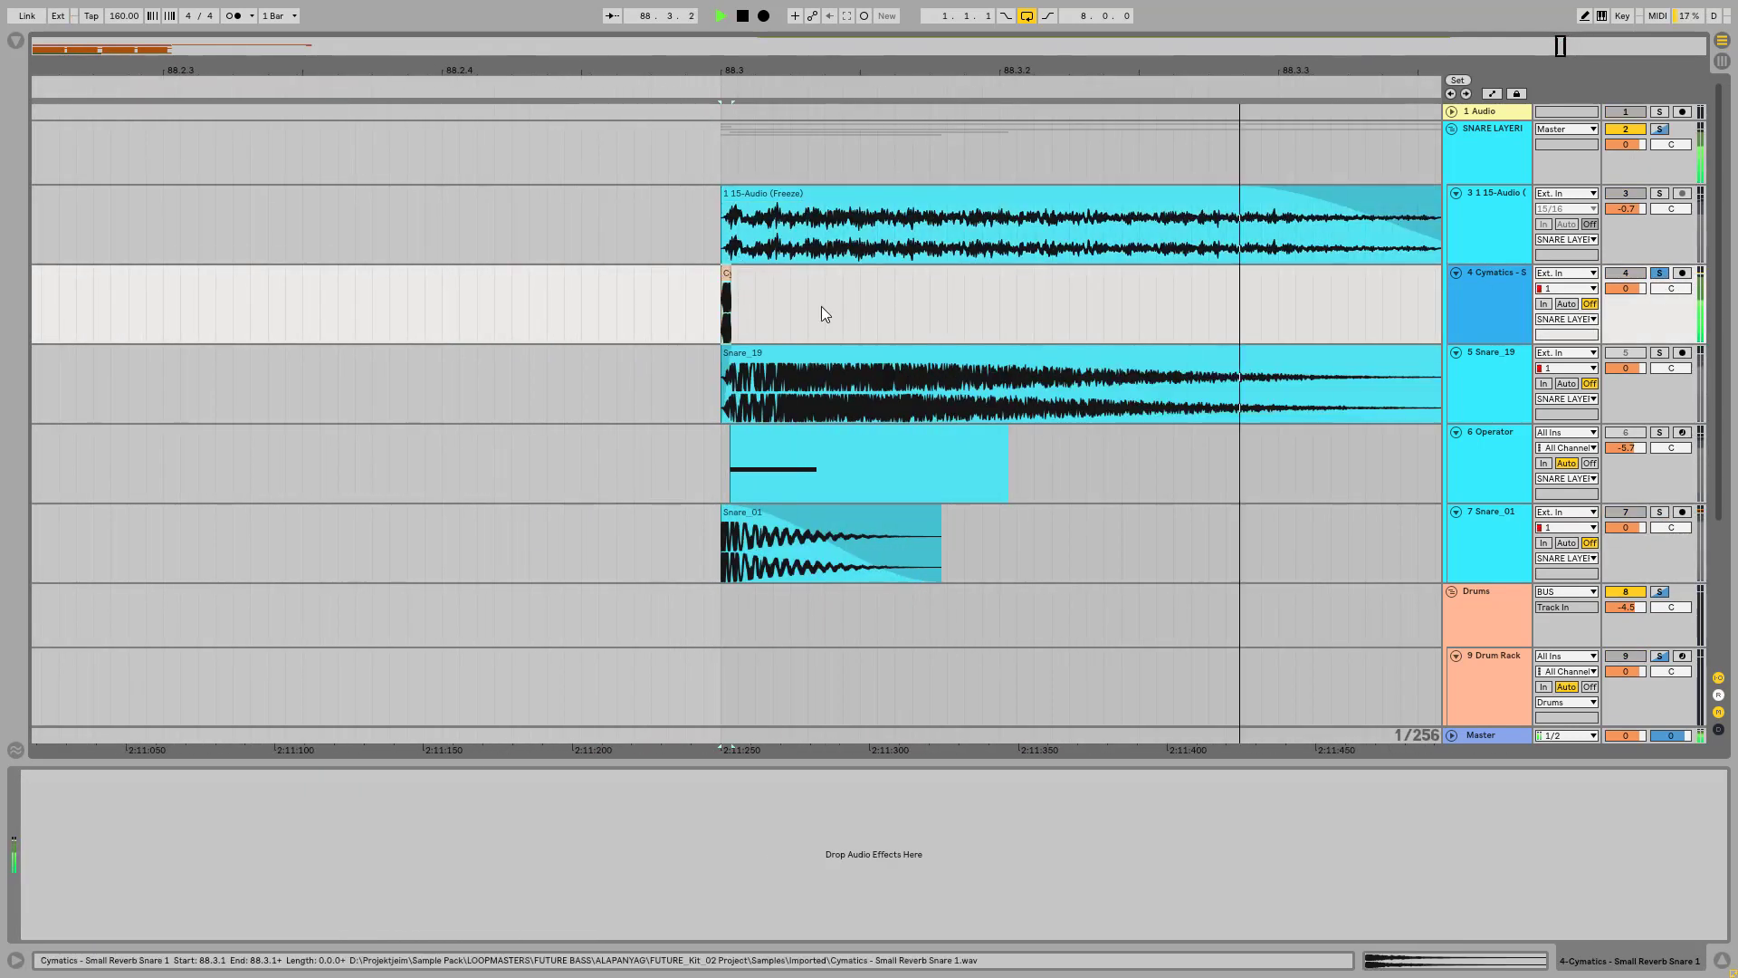
Step: Solo the Snare_01 layer together with the Cymatics - Small Reverb Snare 1 layer, play them, and toggle the Cymatics solo to compare
key("space")
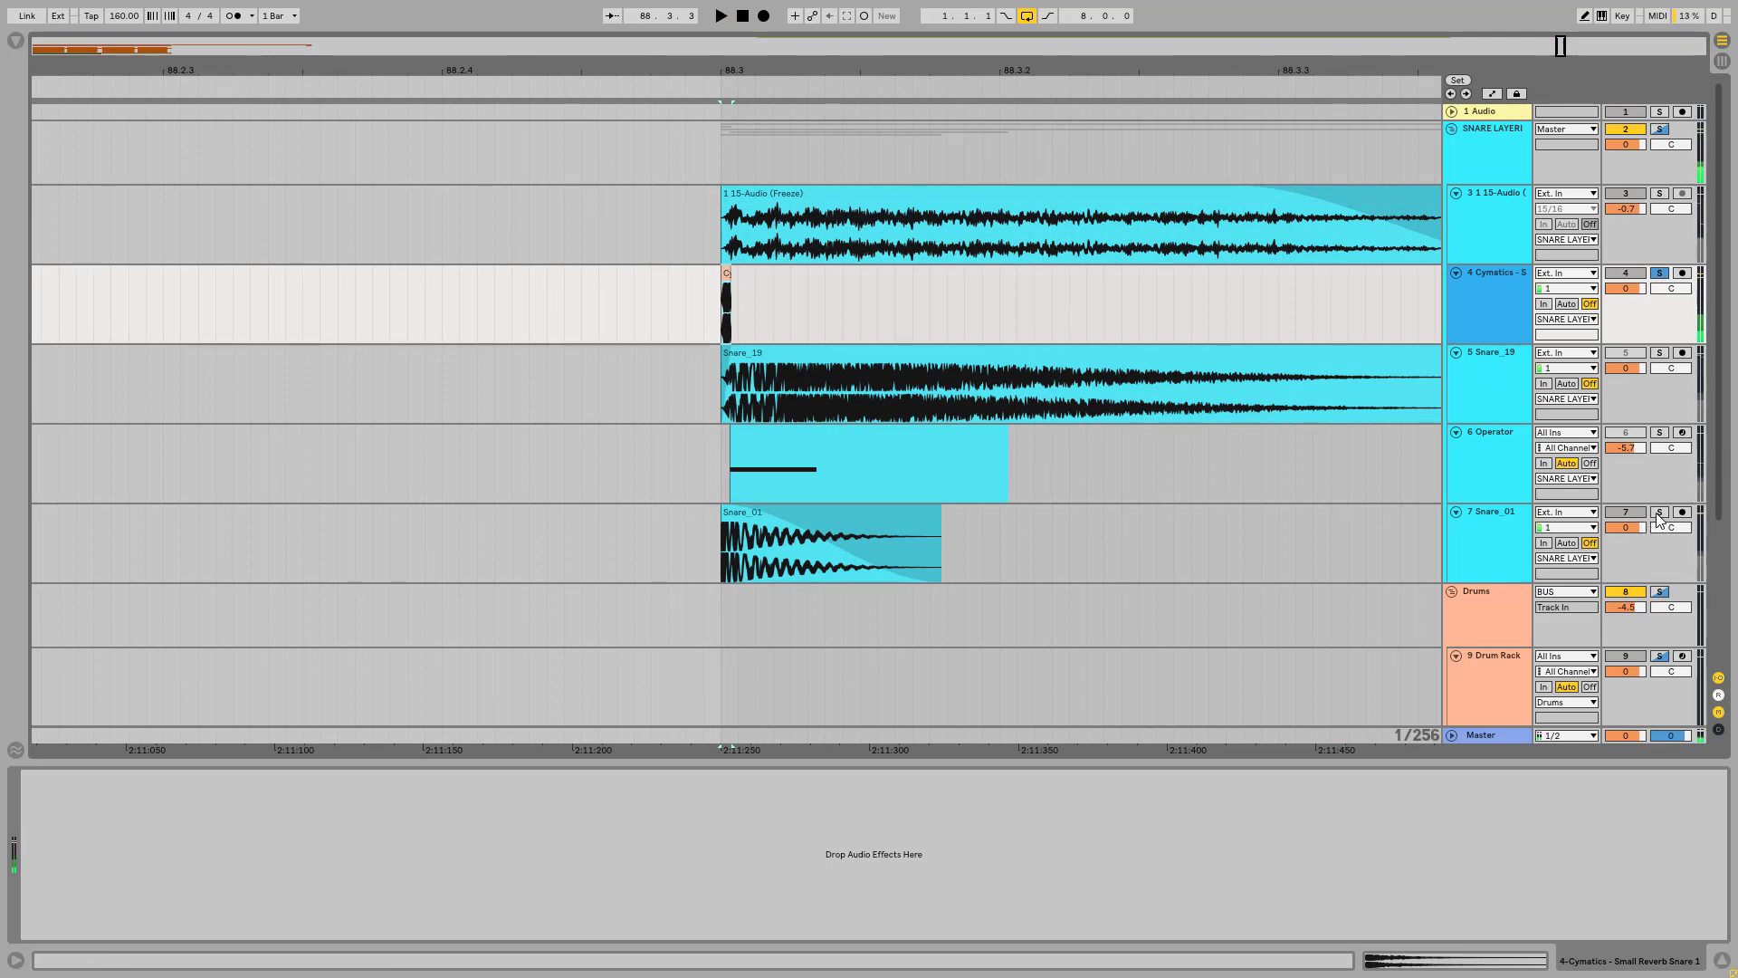
left_click(1659, 513)
scroll(1039, 143, "right", 3)
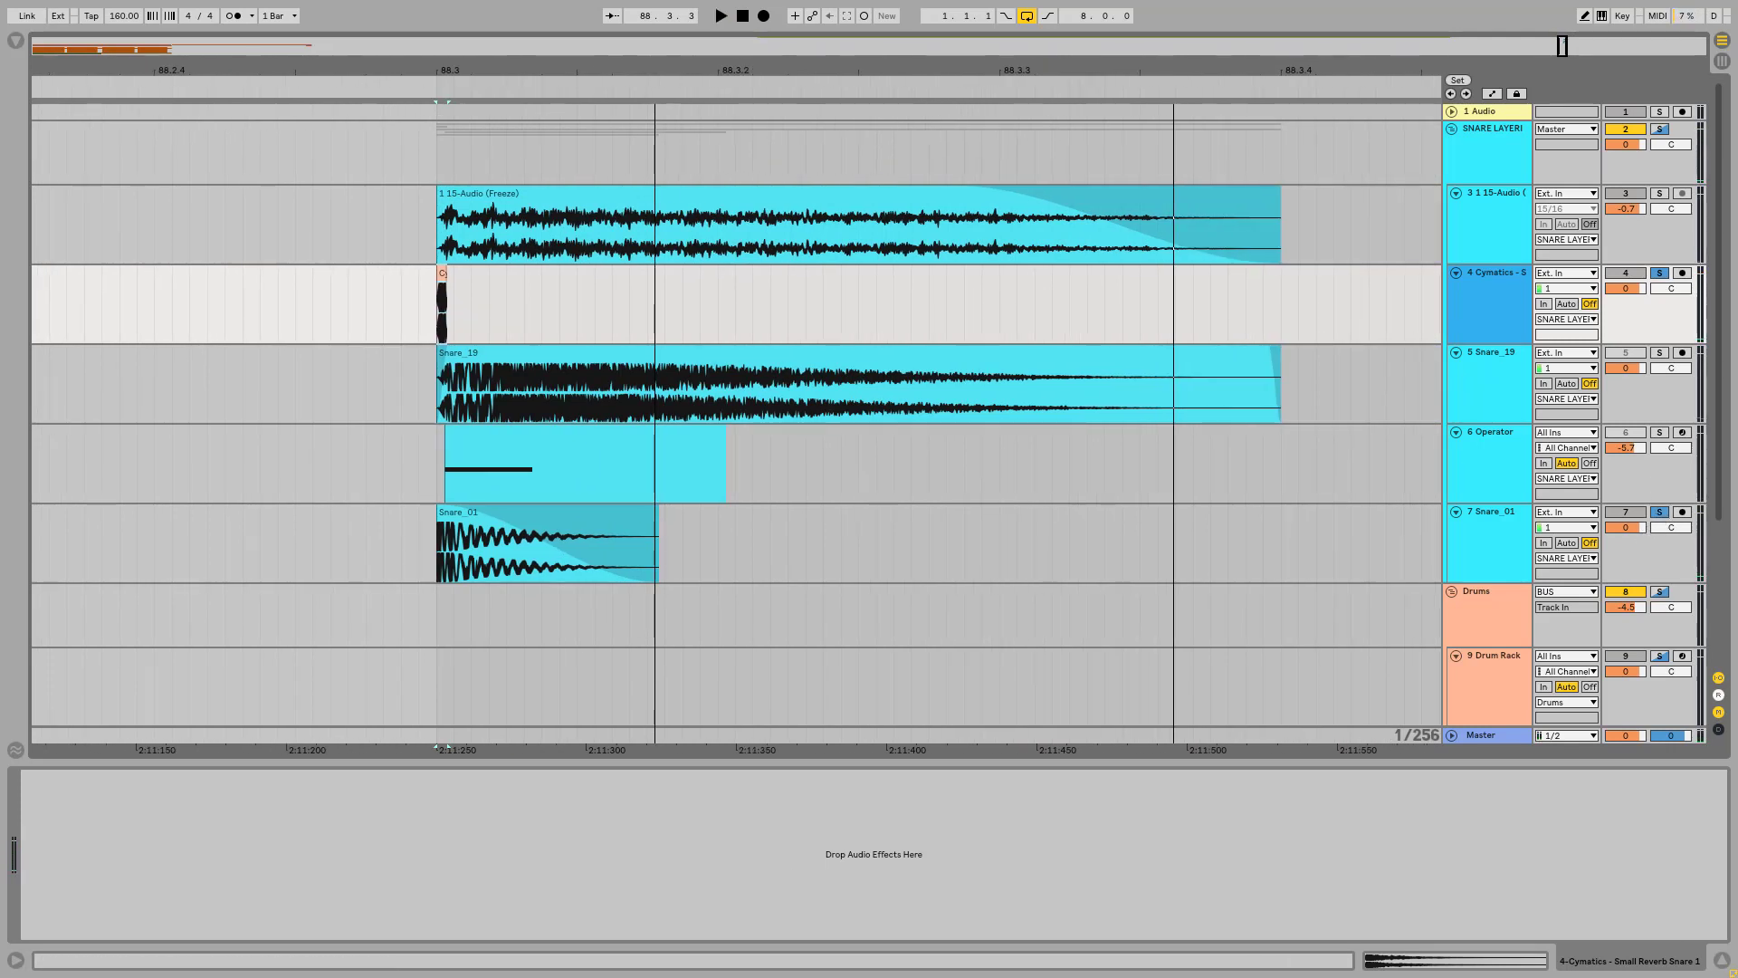
scroll(434, 601, "up", 1)
left_click(431, 513)
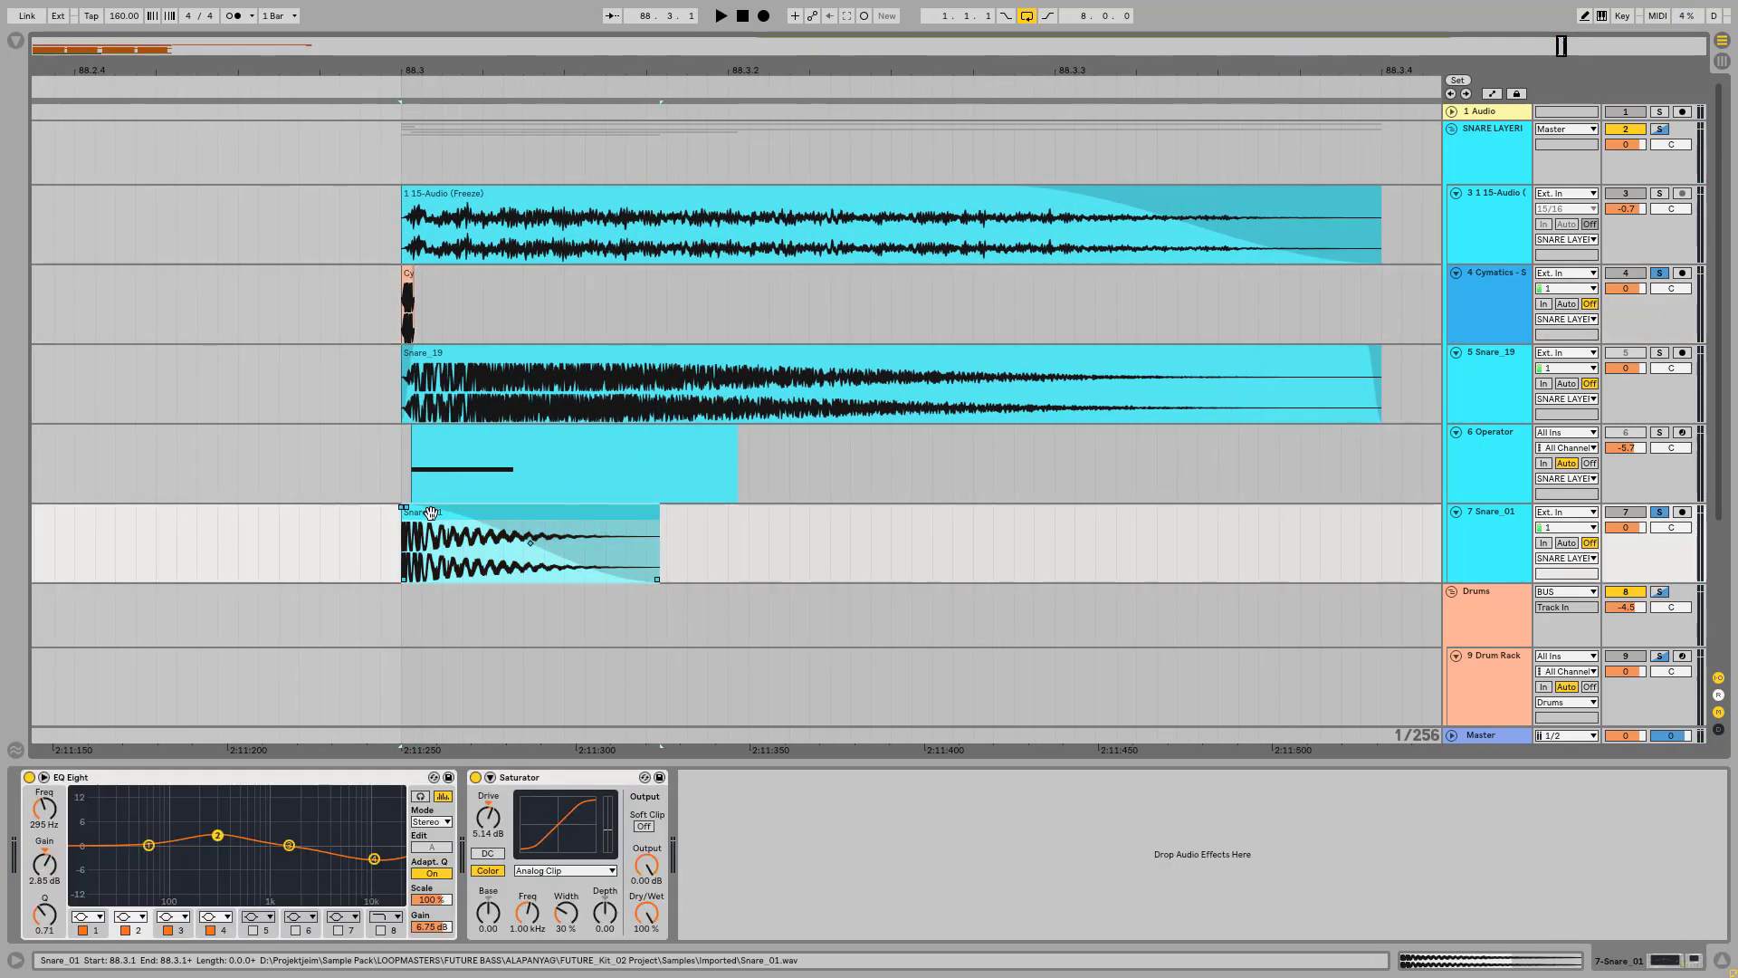
key("space")
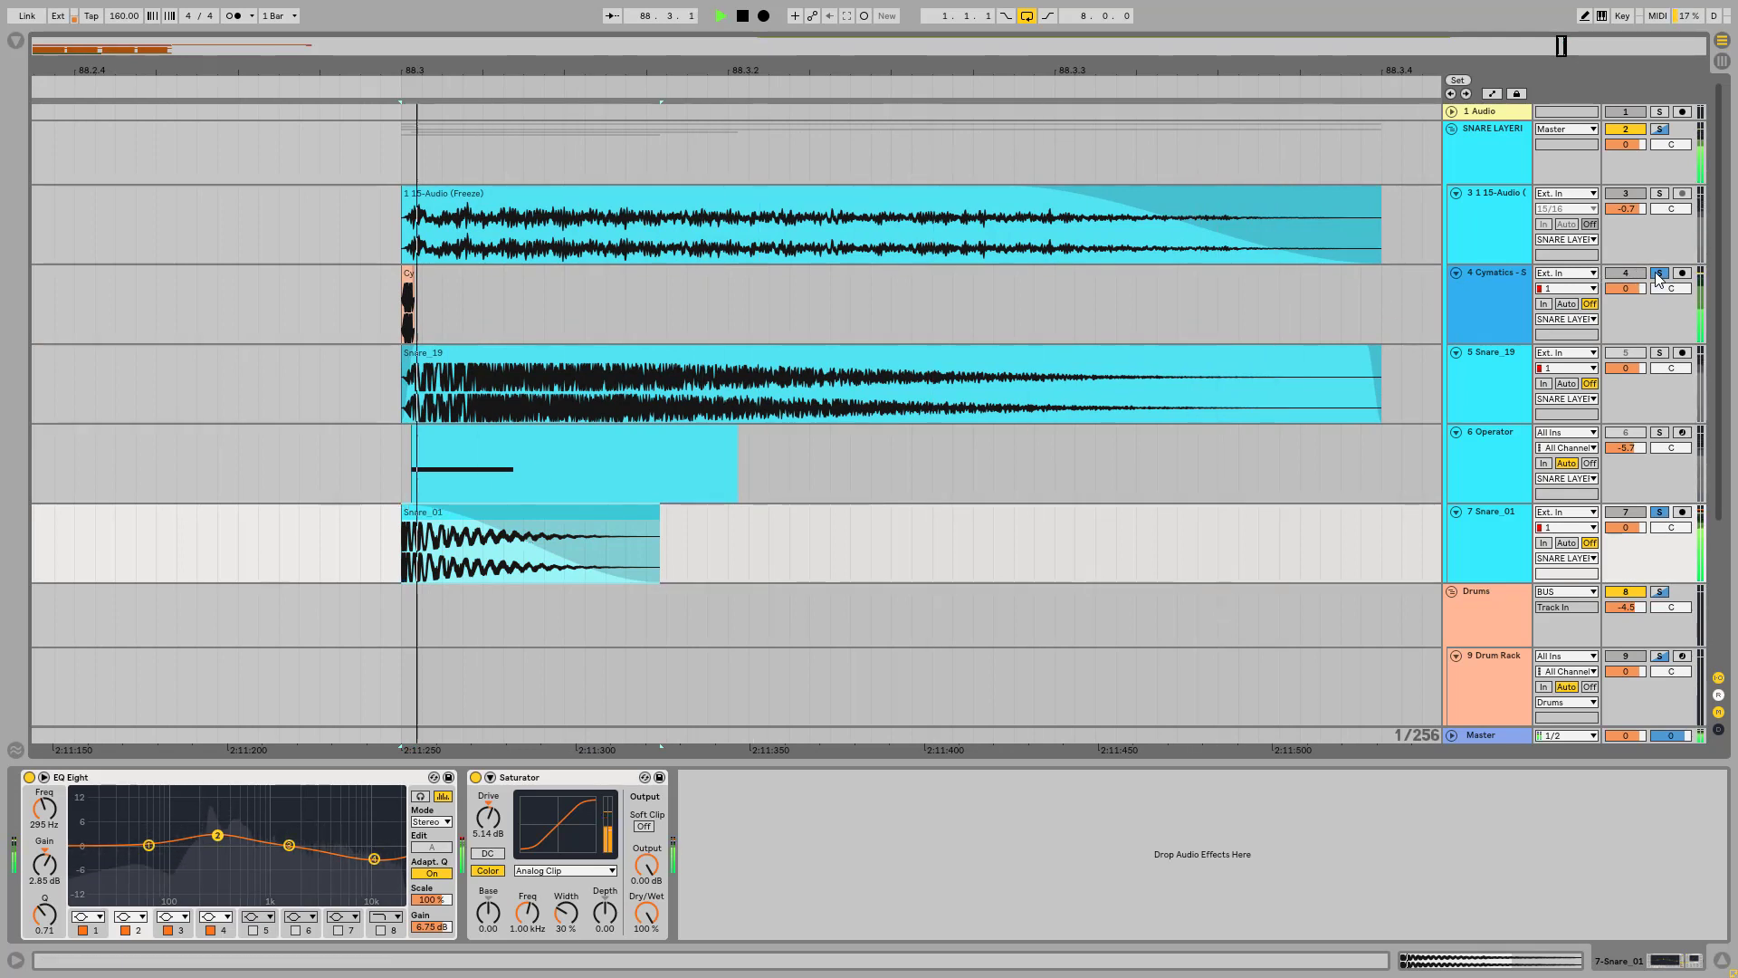
key("space")
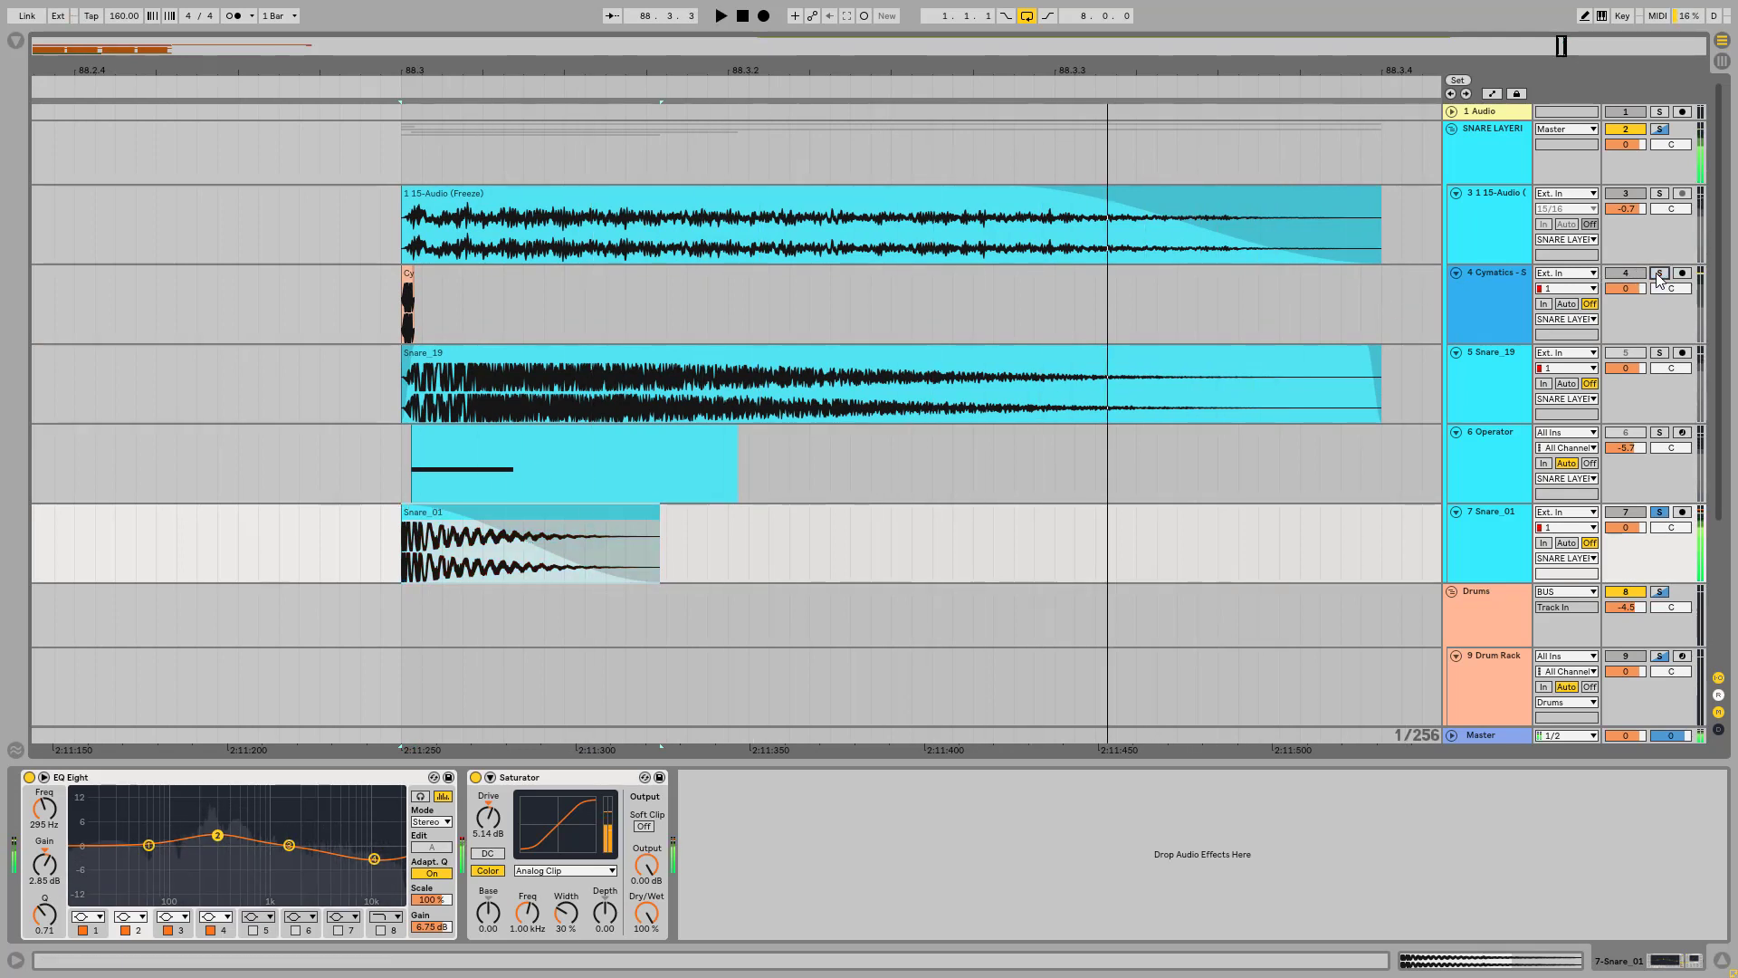
left_click(1659, 274)
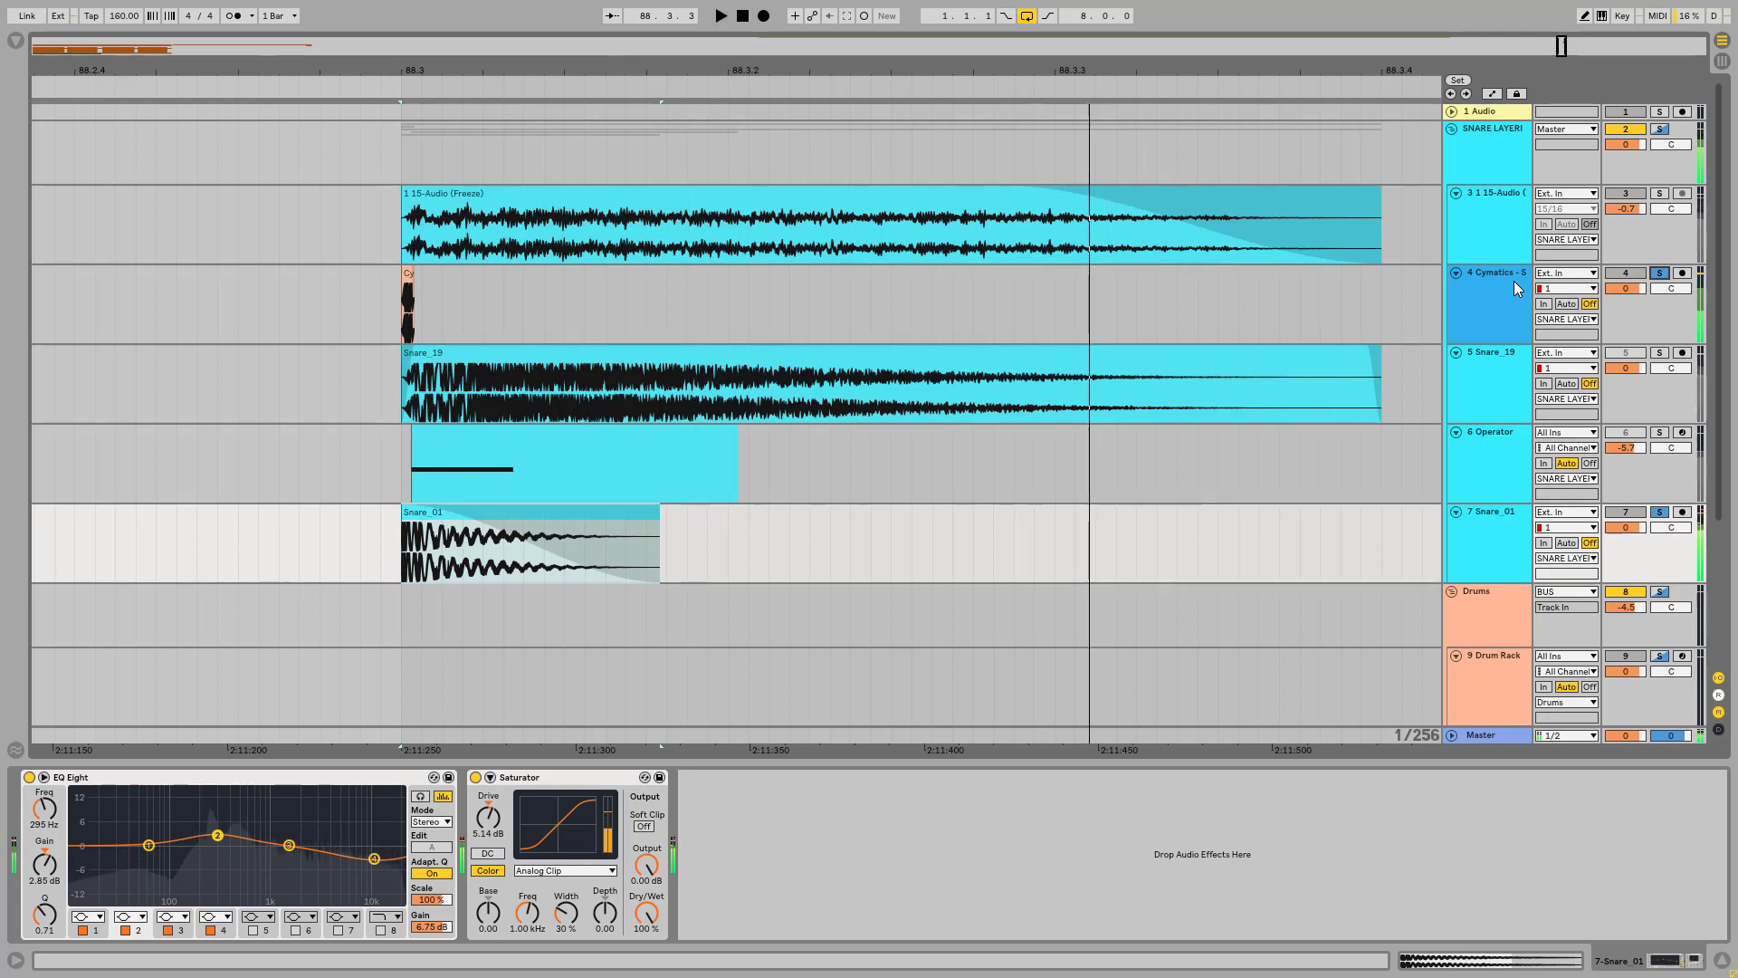
left_click(1515, 282)
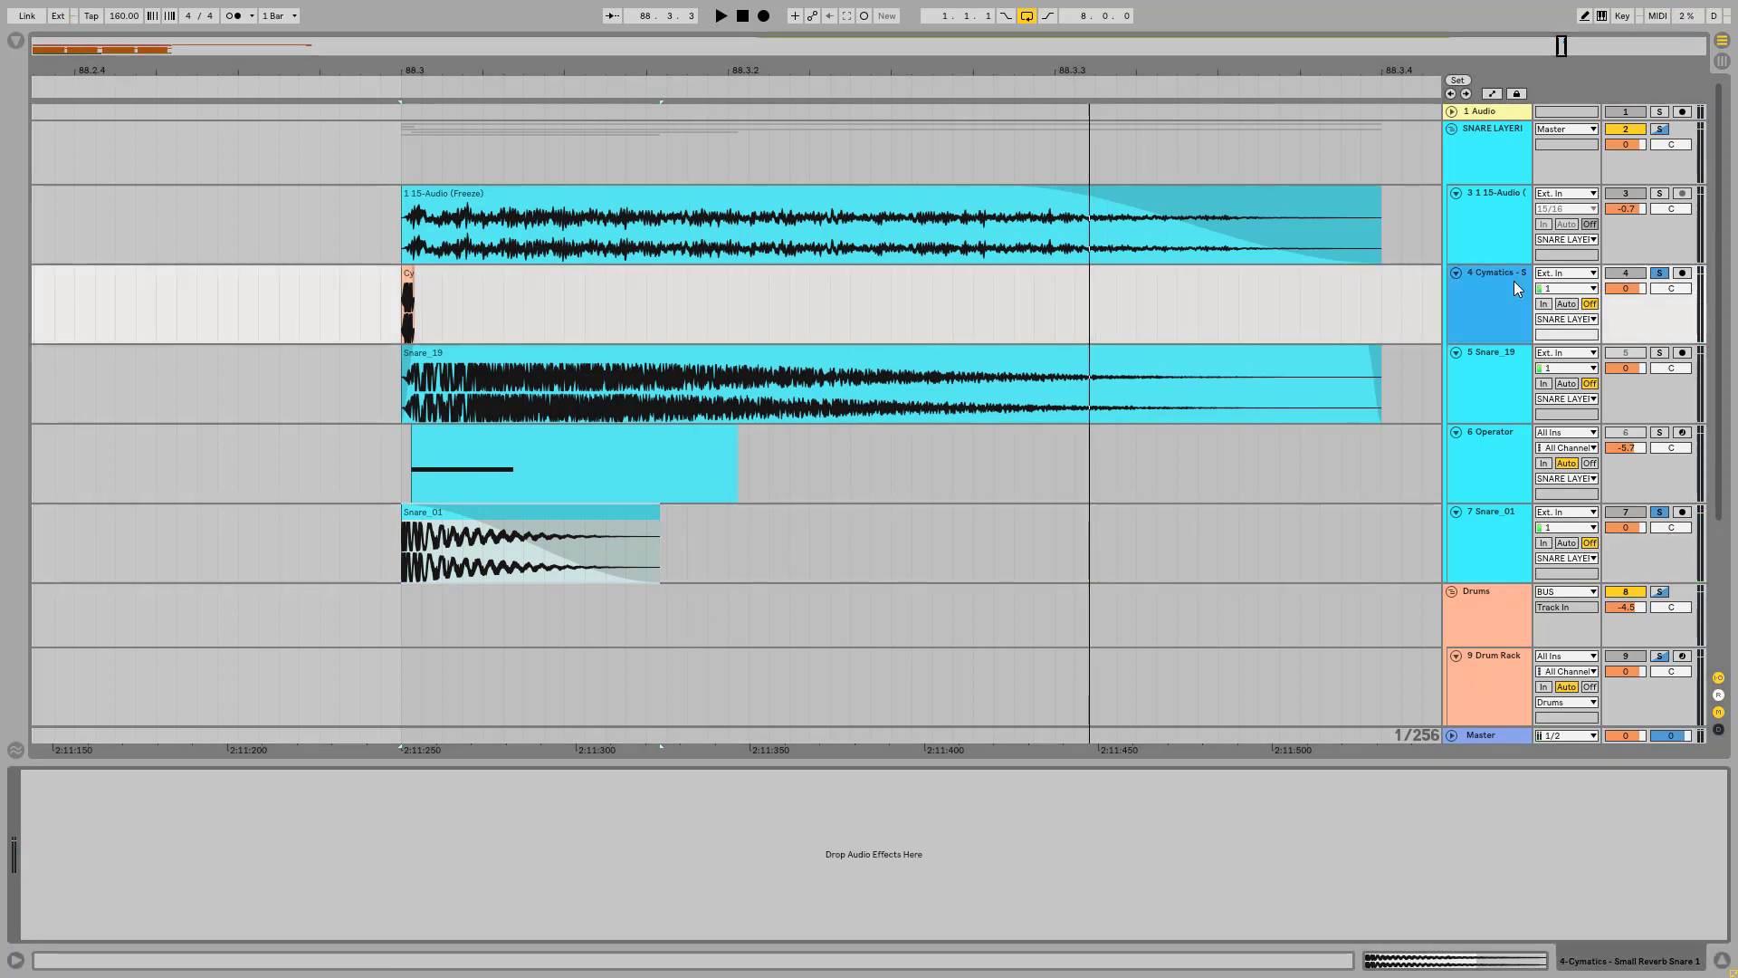
Step: Add the 1 15-Audio (Freeze) layer to the soloed snare layers and play the three together
left_click(1505, 153)
left_click(1499, 201)
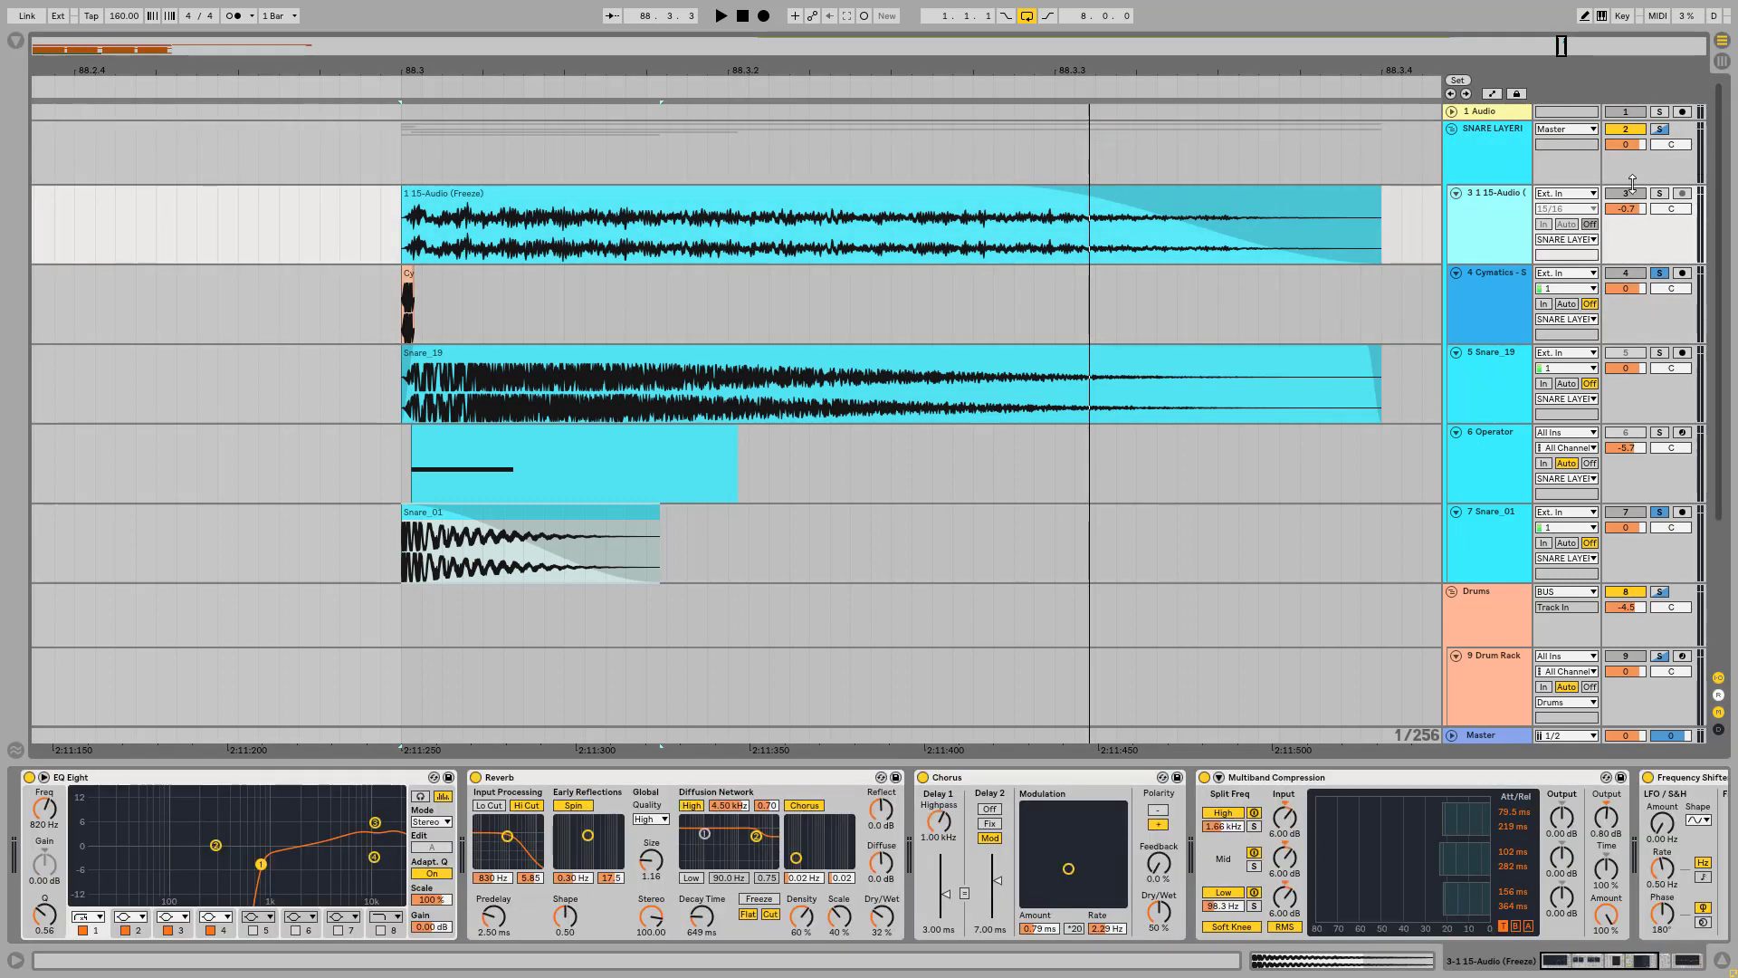
key("space")
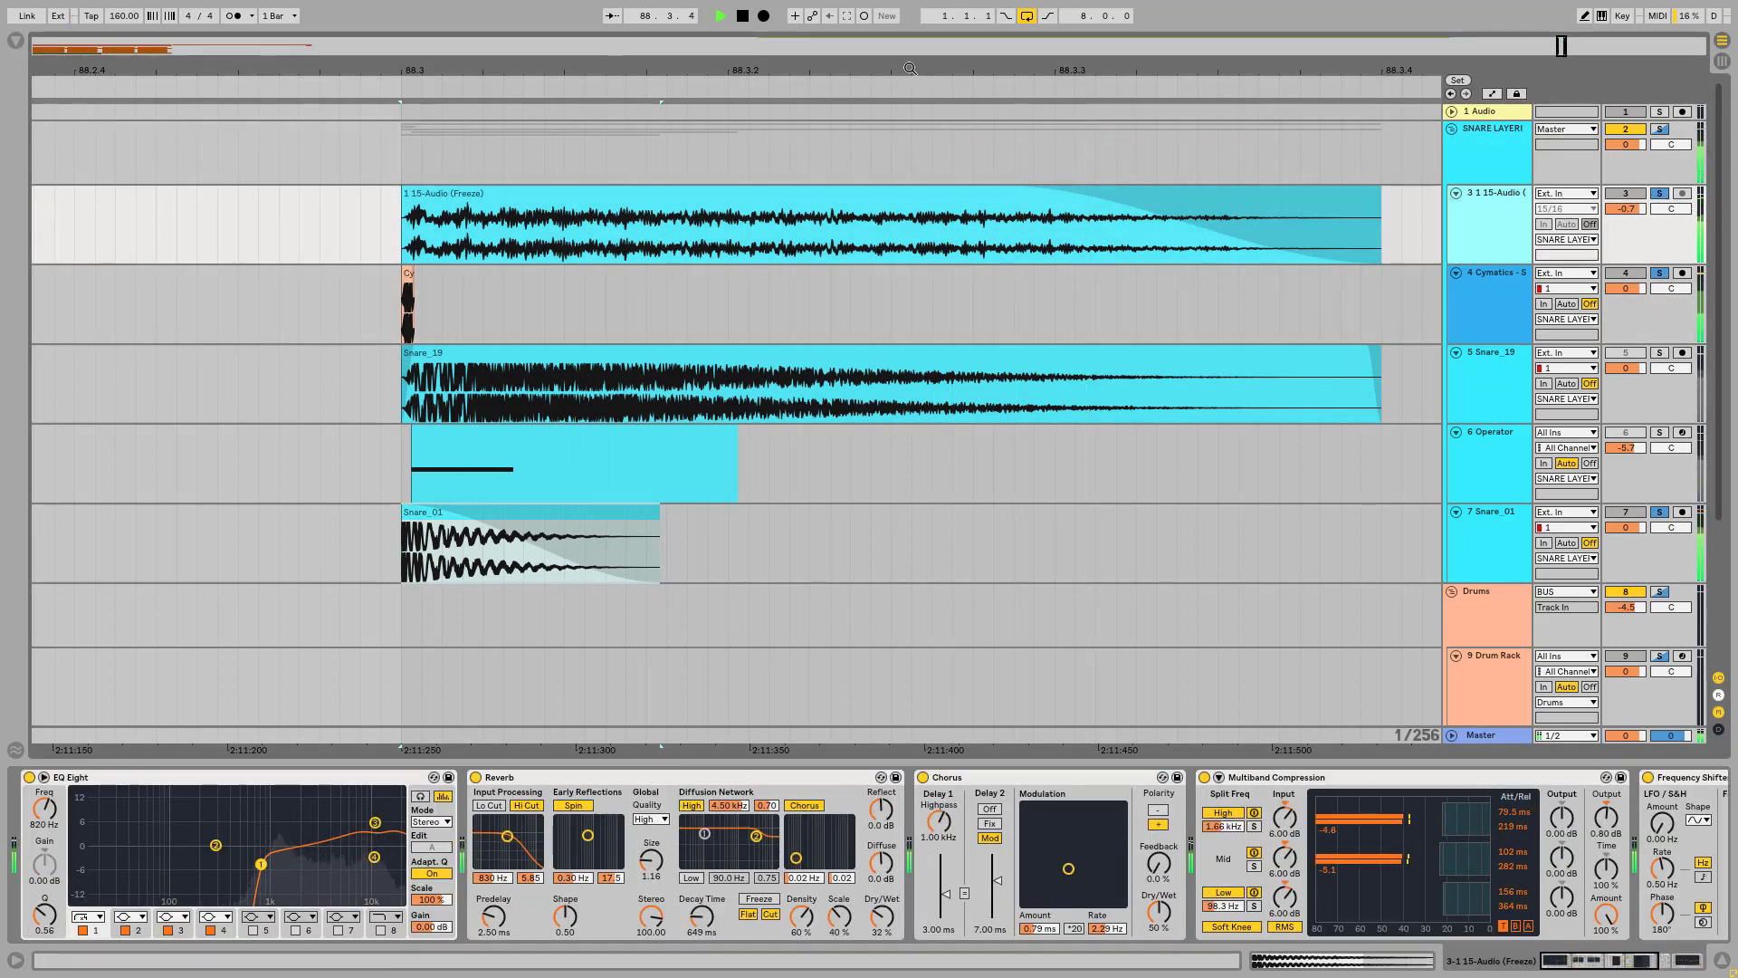
key("space")
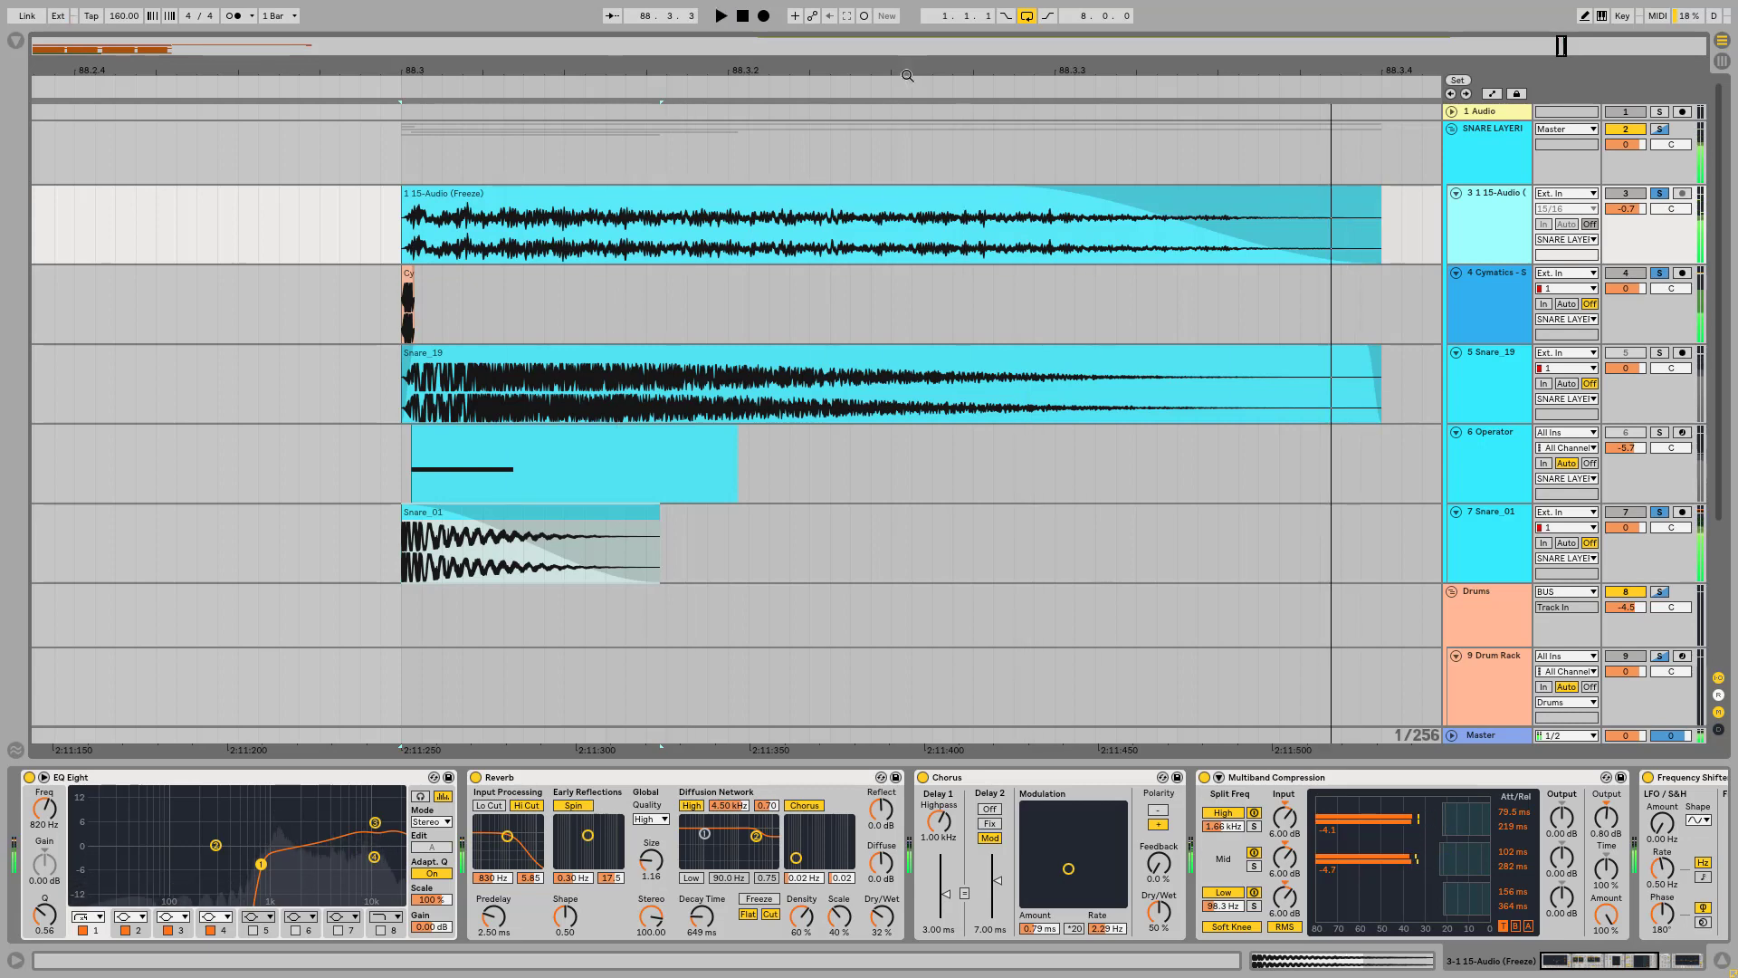
Step: Examine the SNARE LAYERING group's effect chain: Frequency Shifter, Reverb, both EQ Eight devices, Saturator and Transient Master
left_click(1474, 147)
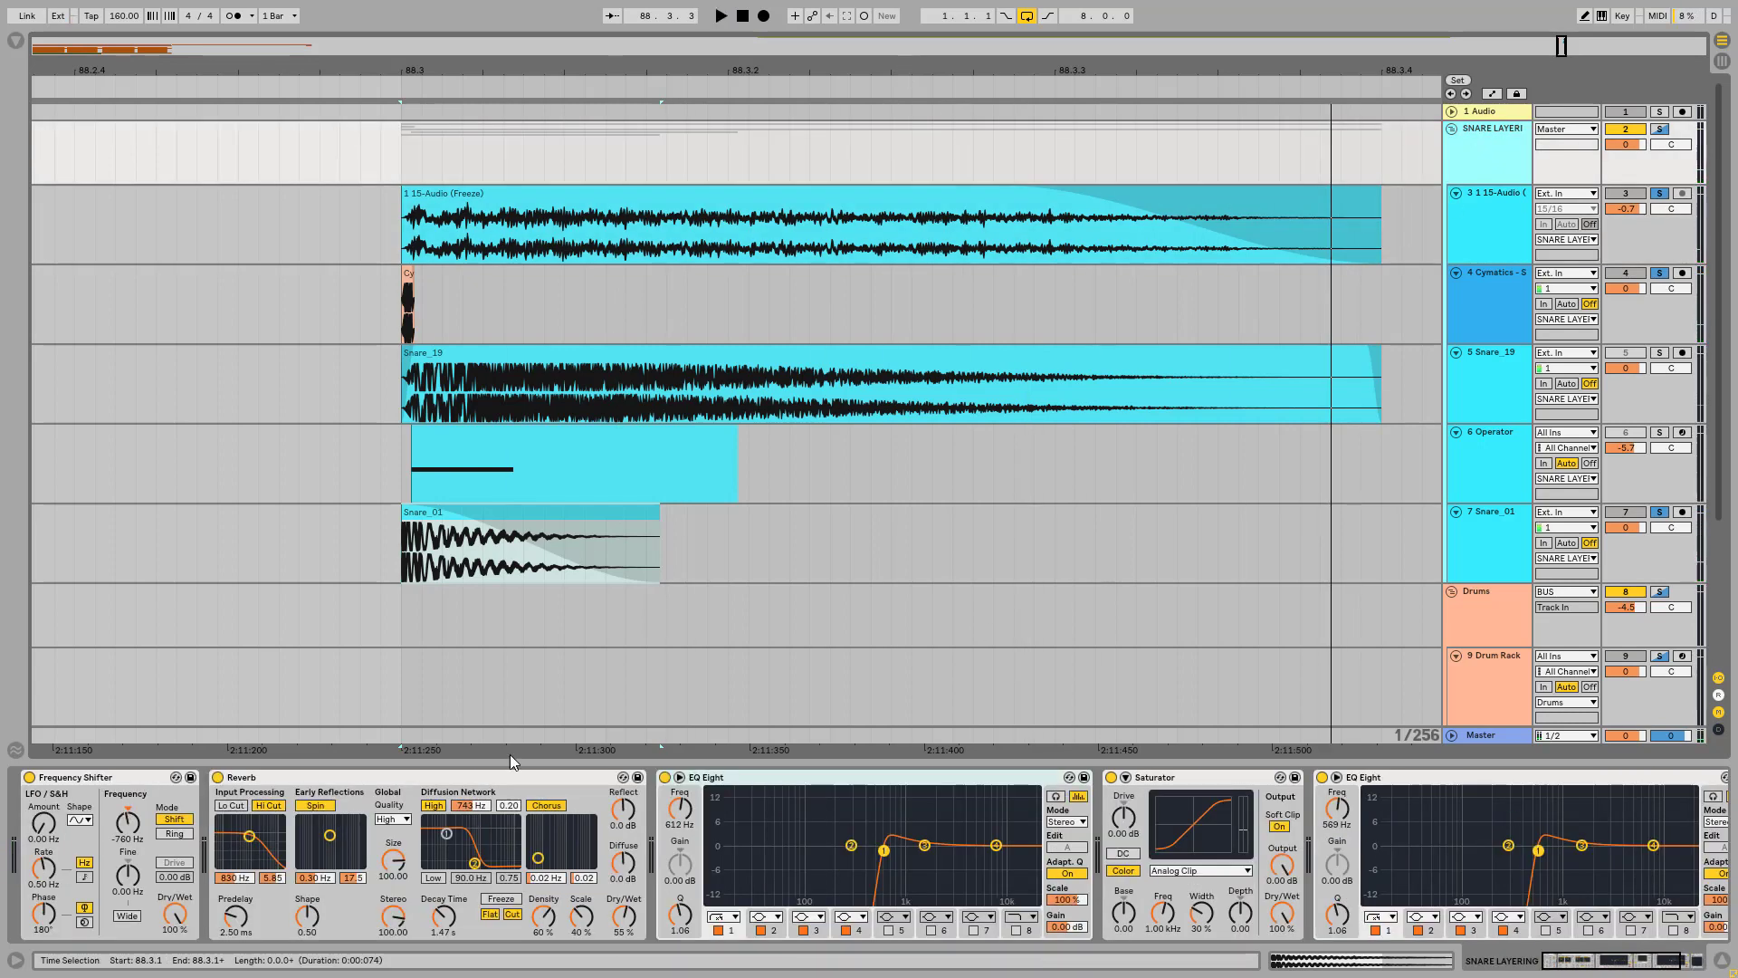
left_click(102, 778)
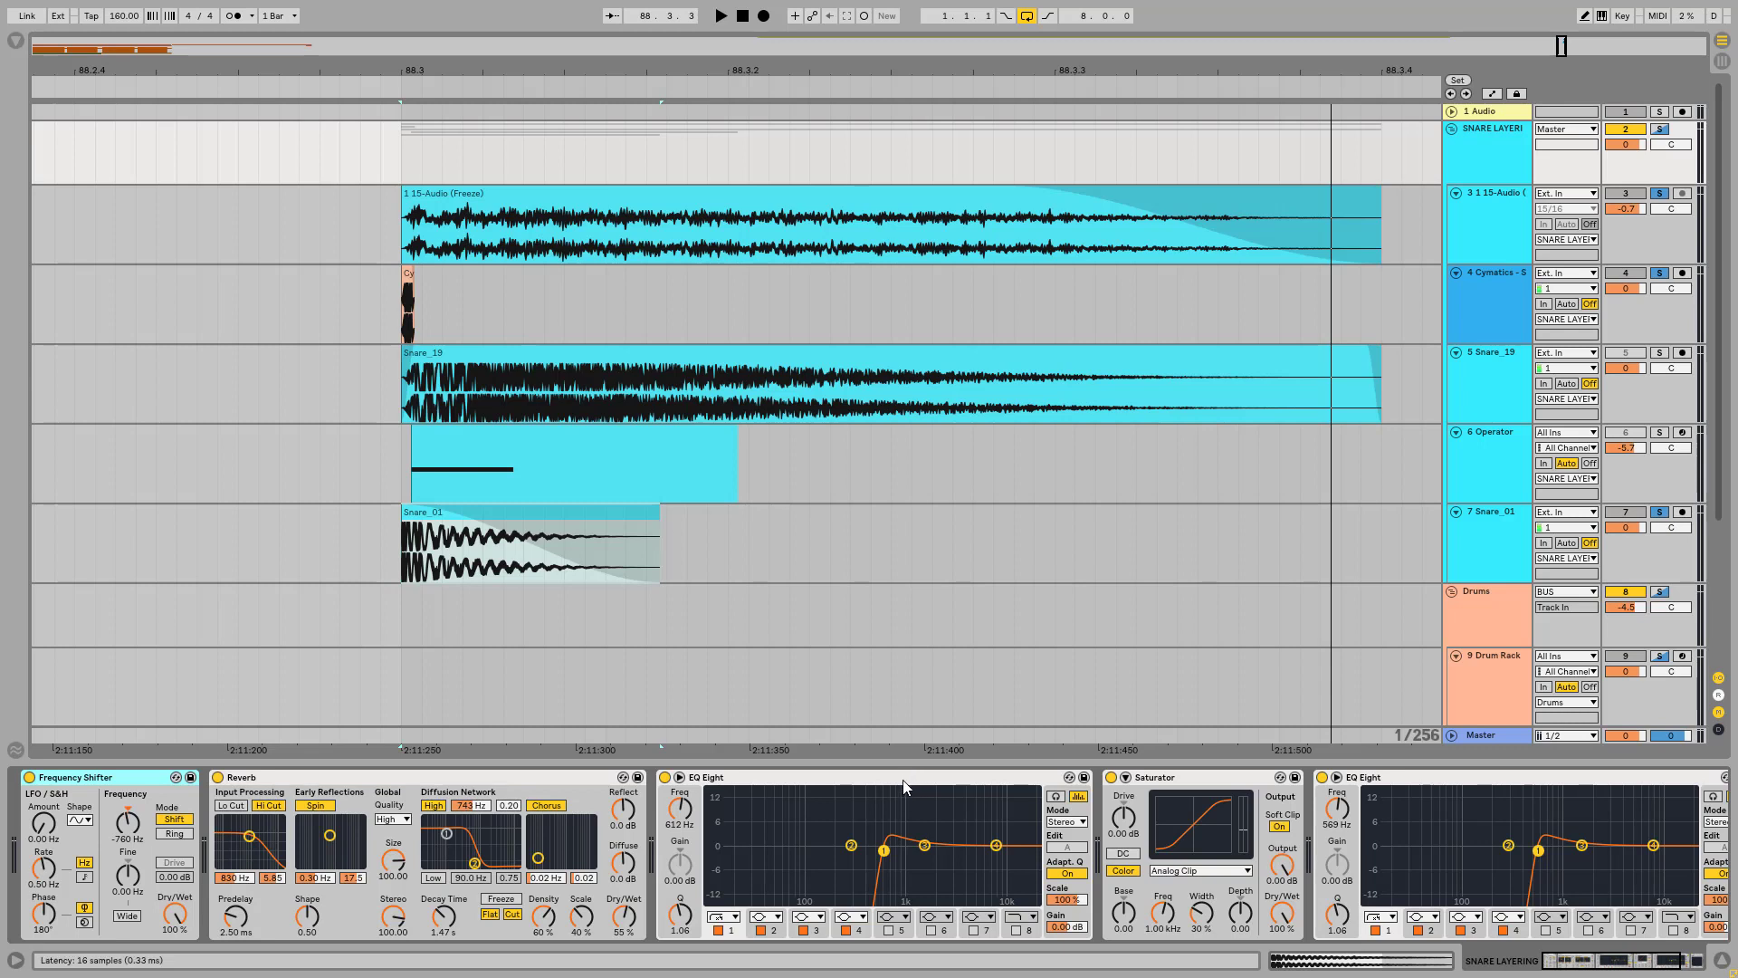
left_click(876, 784)
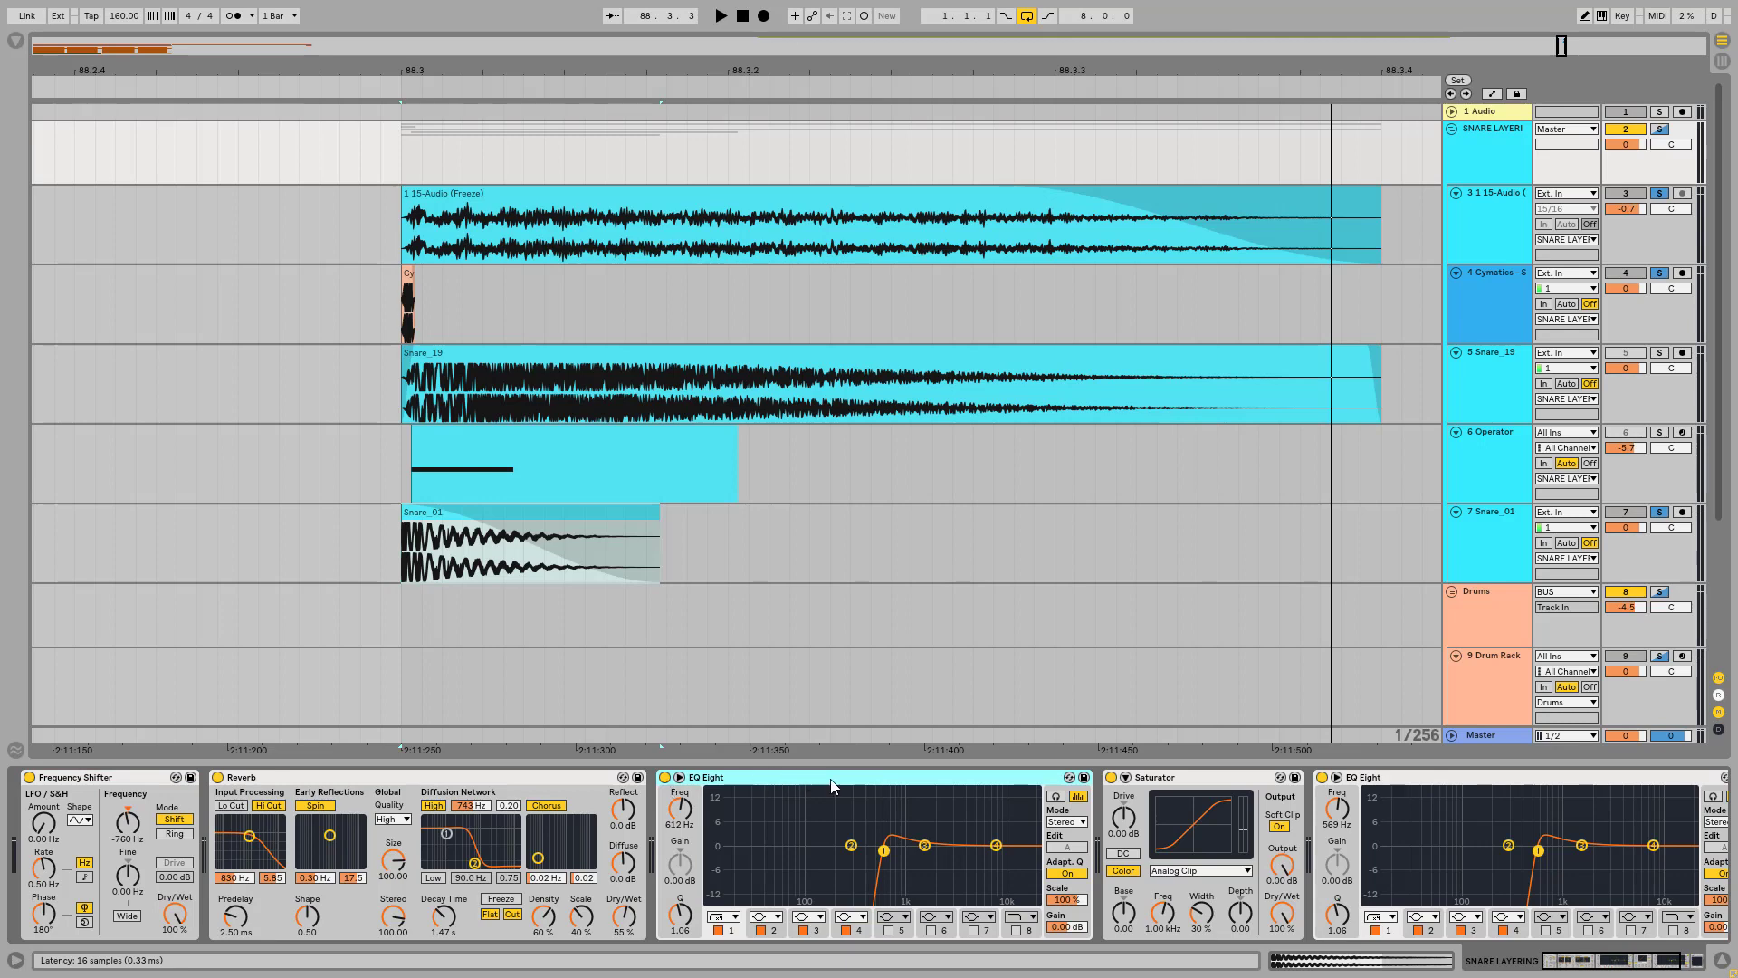
left_click(1443, 777)
left_click_drag(1604, 967, 1537, 955)
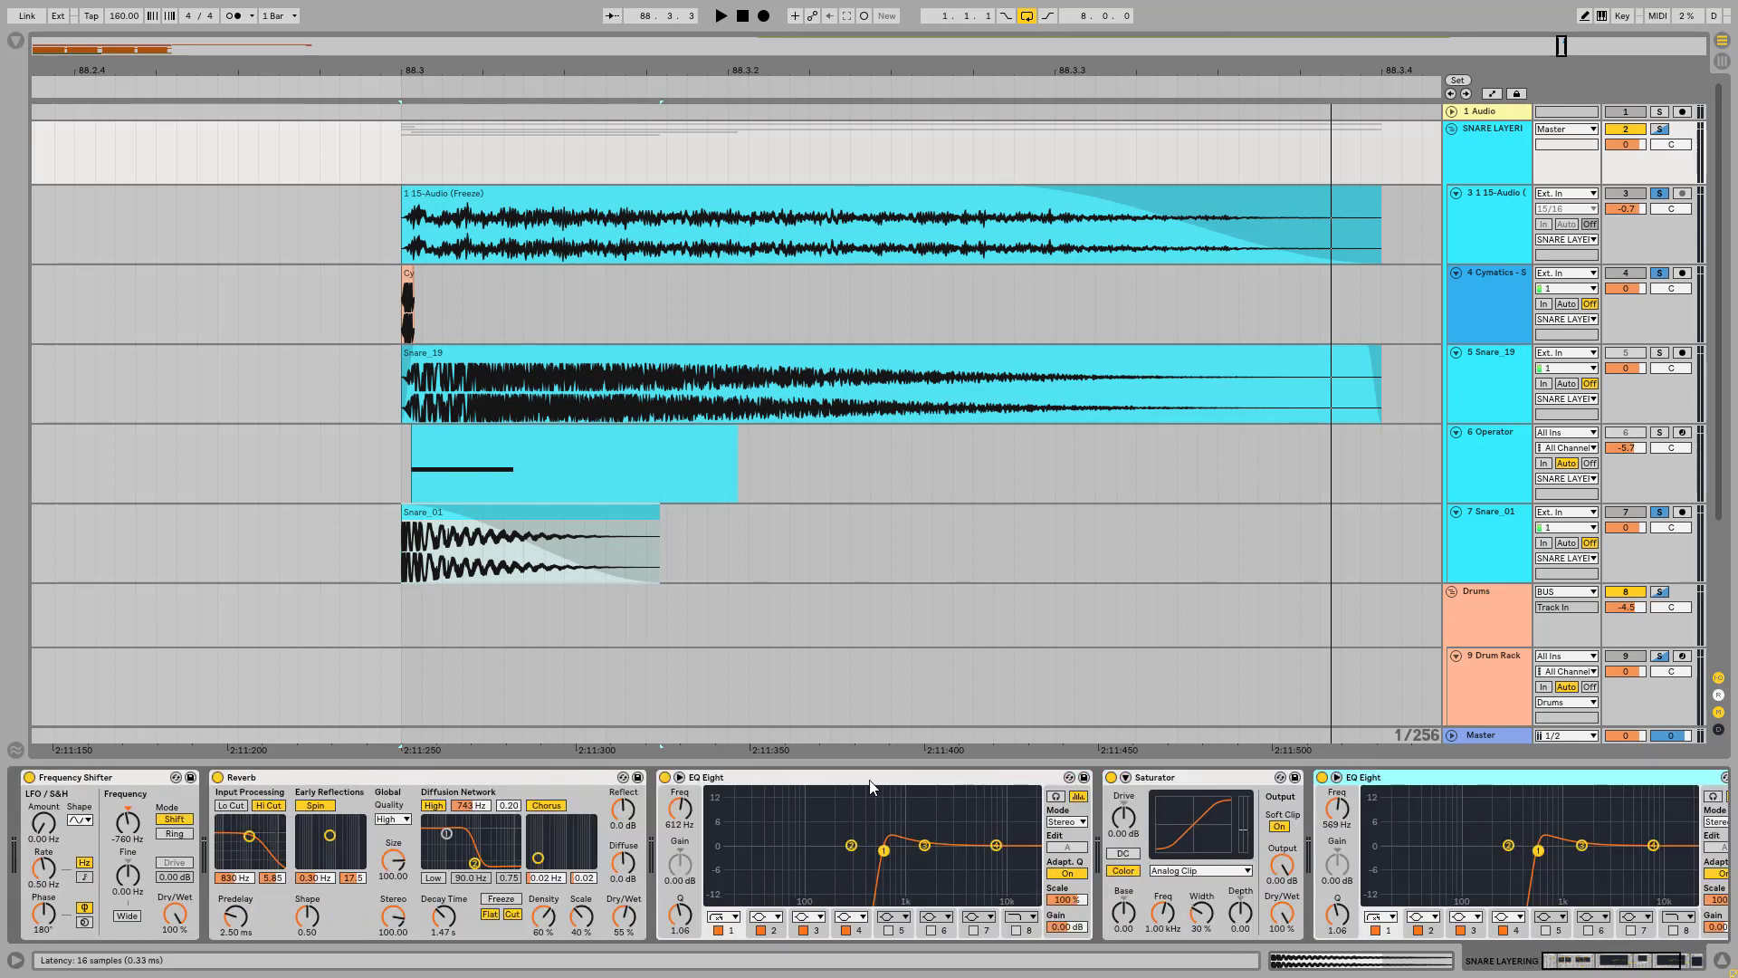
left_click(729, 781)
left_click(622, 781)
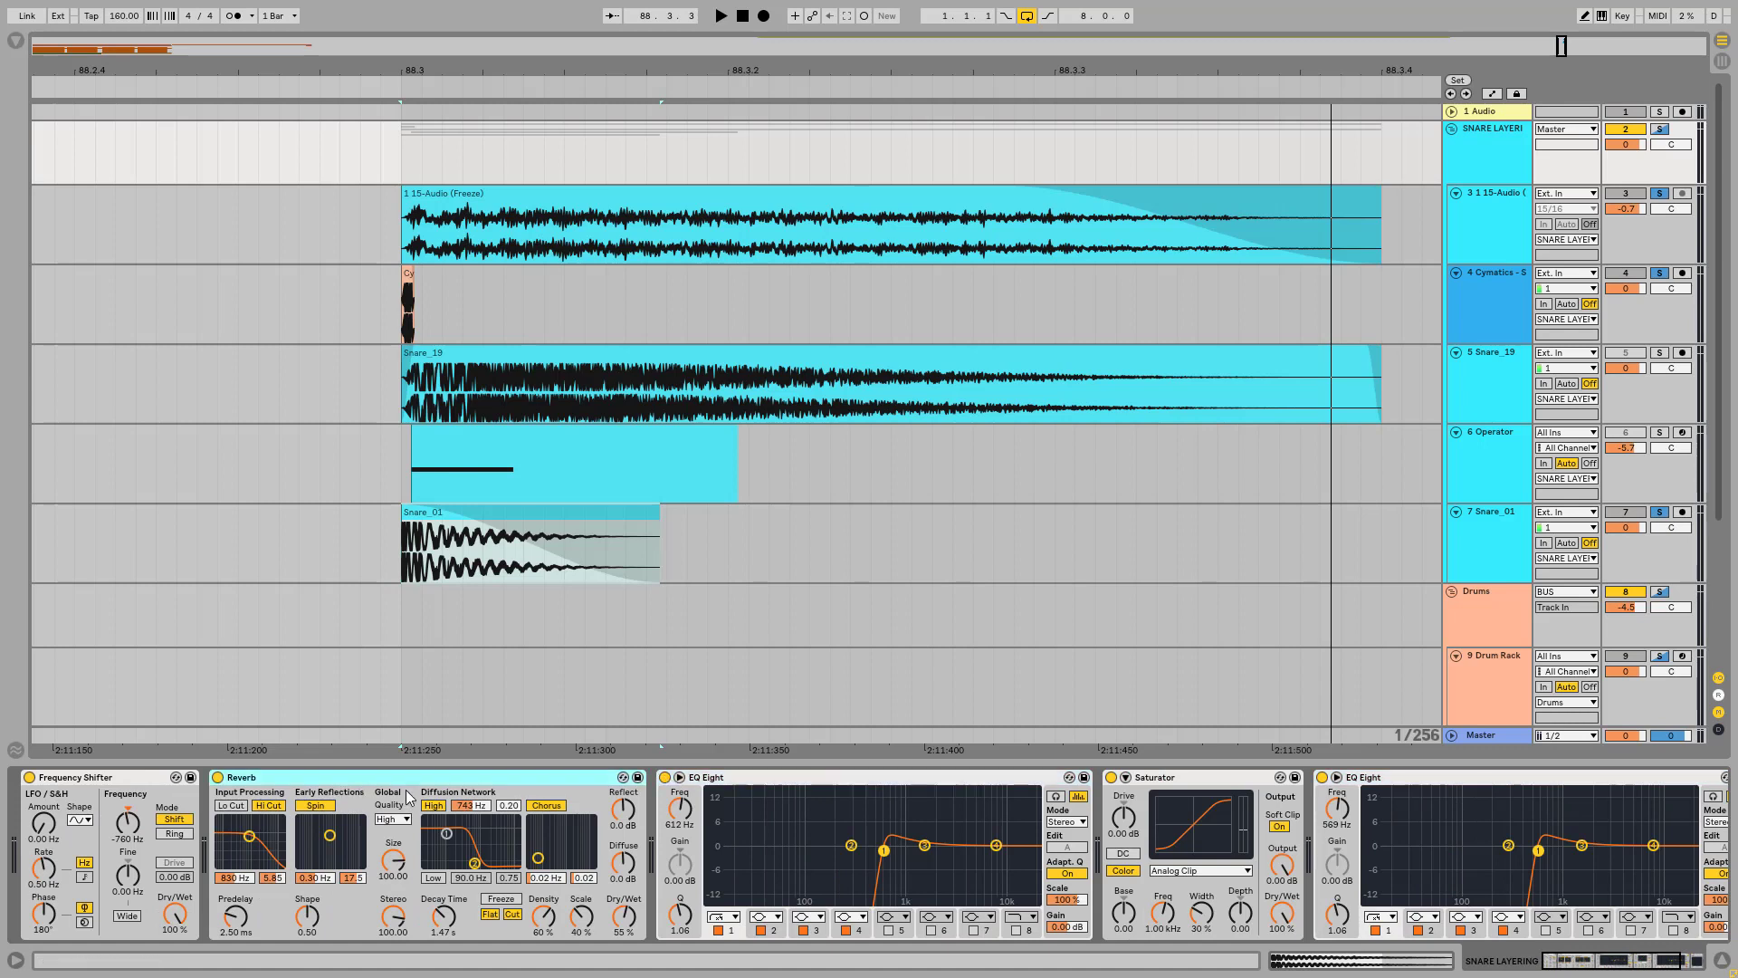
left_click(1221, 780)
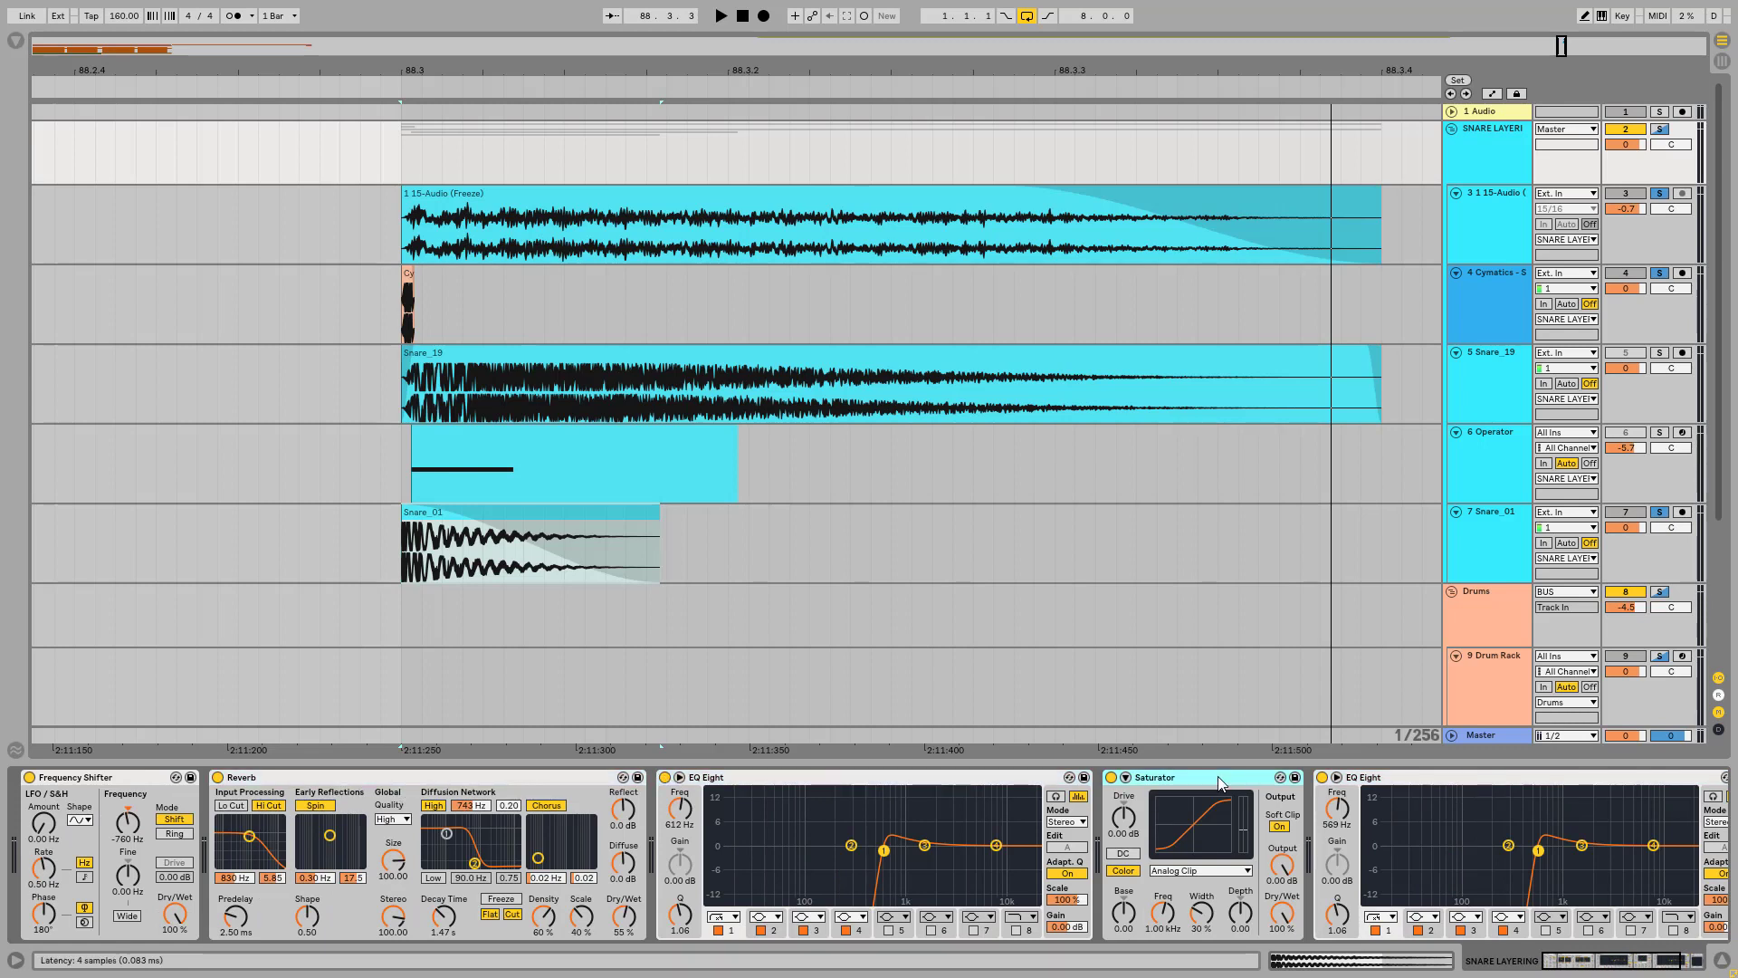
left_click(1593, 775)
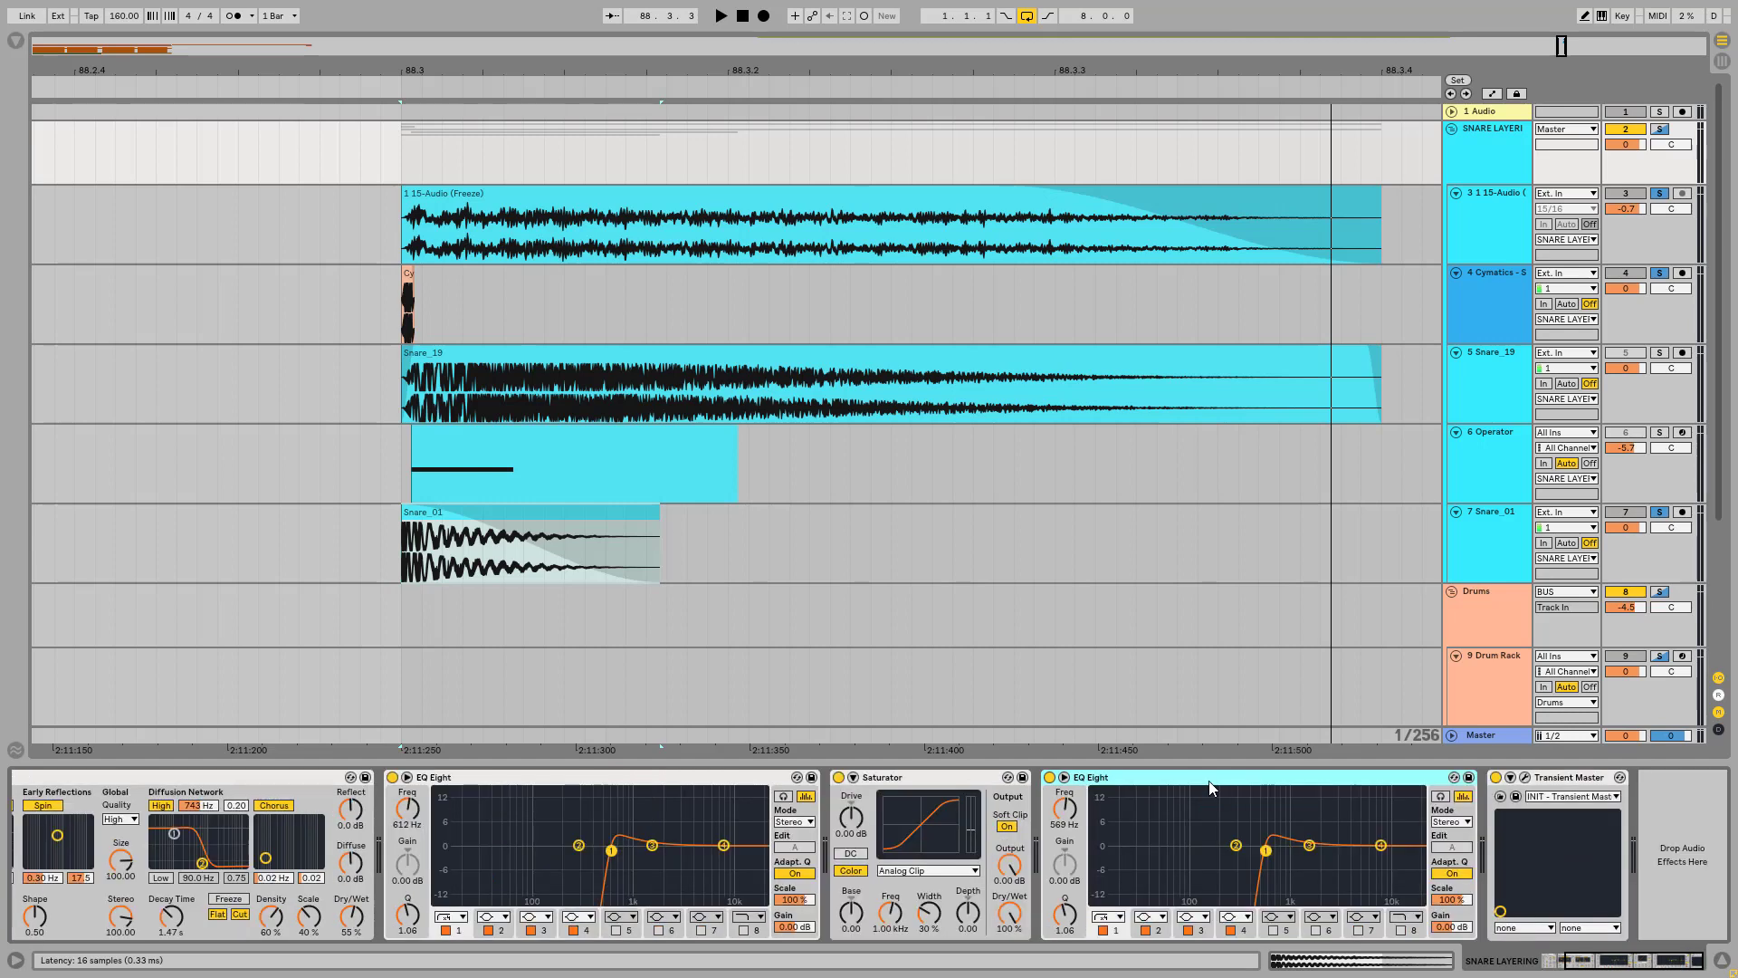
left_click(1548, 782)
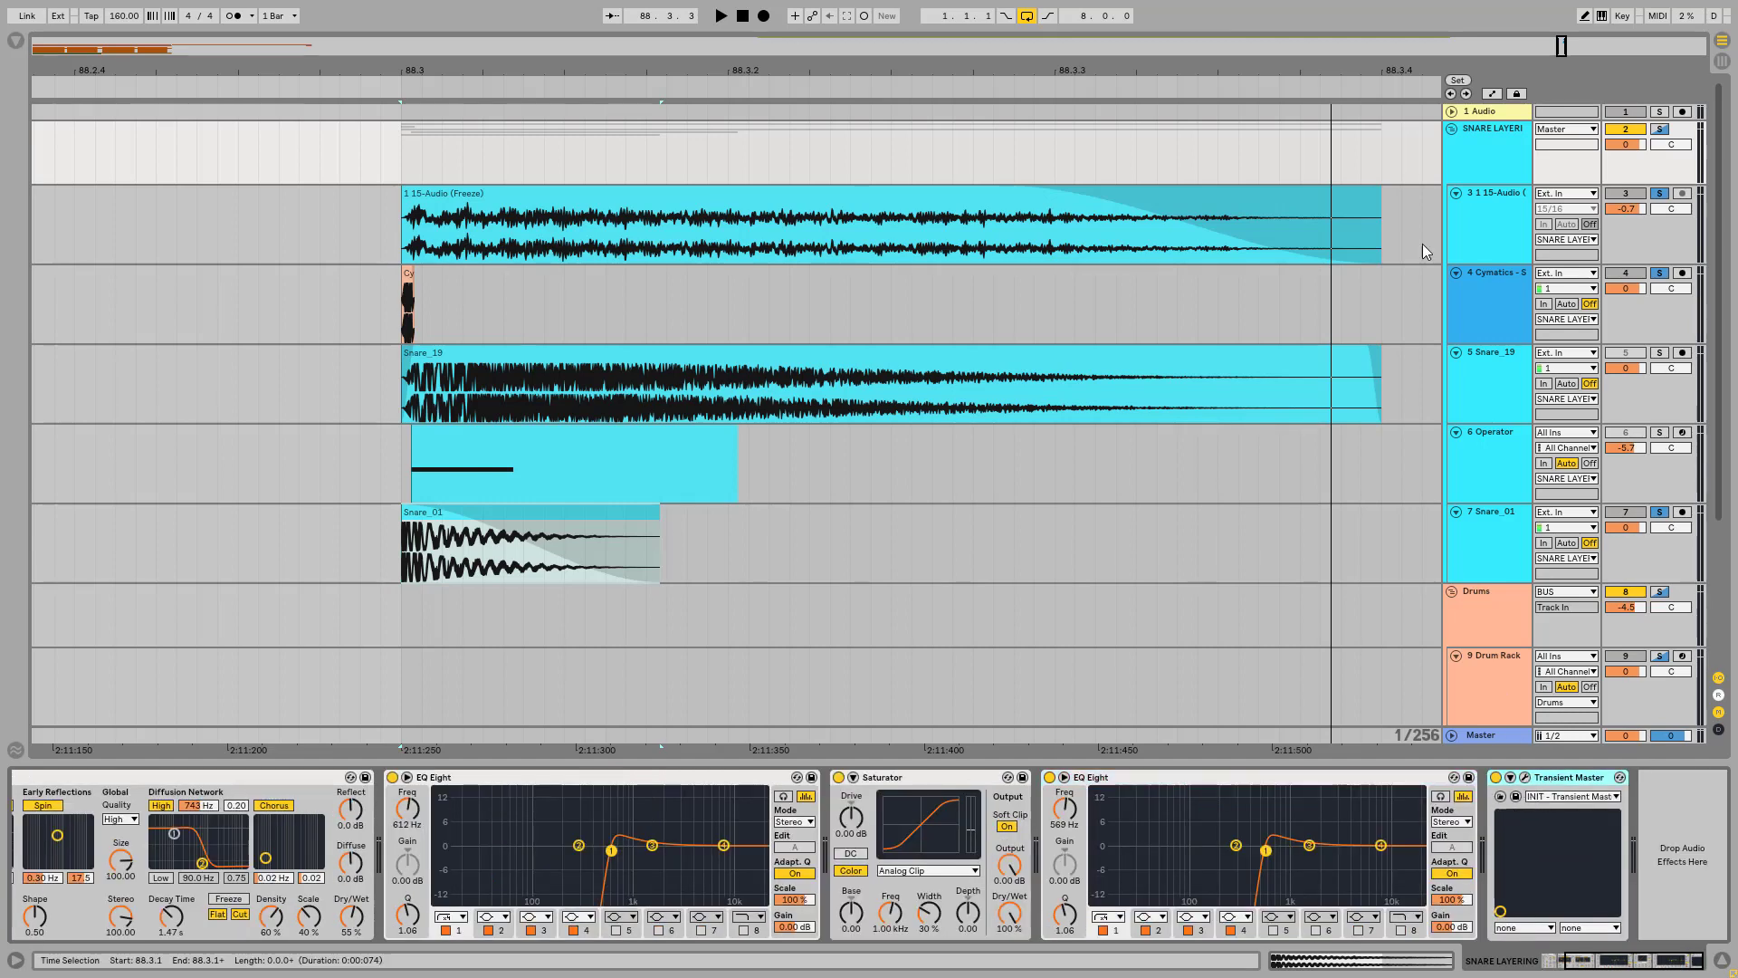
Step: Compare the layered snare with Transient Master bypassed and re-enabled on the SNARE LAYERING group
left_click(1497, 129)
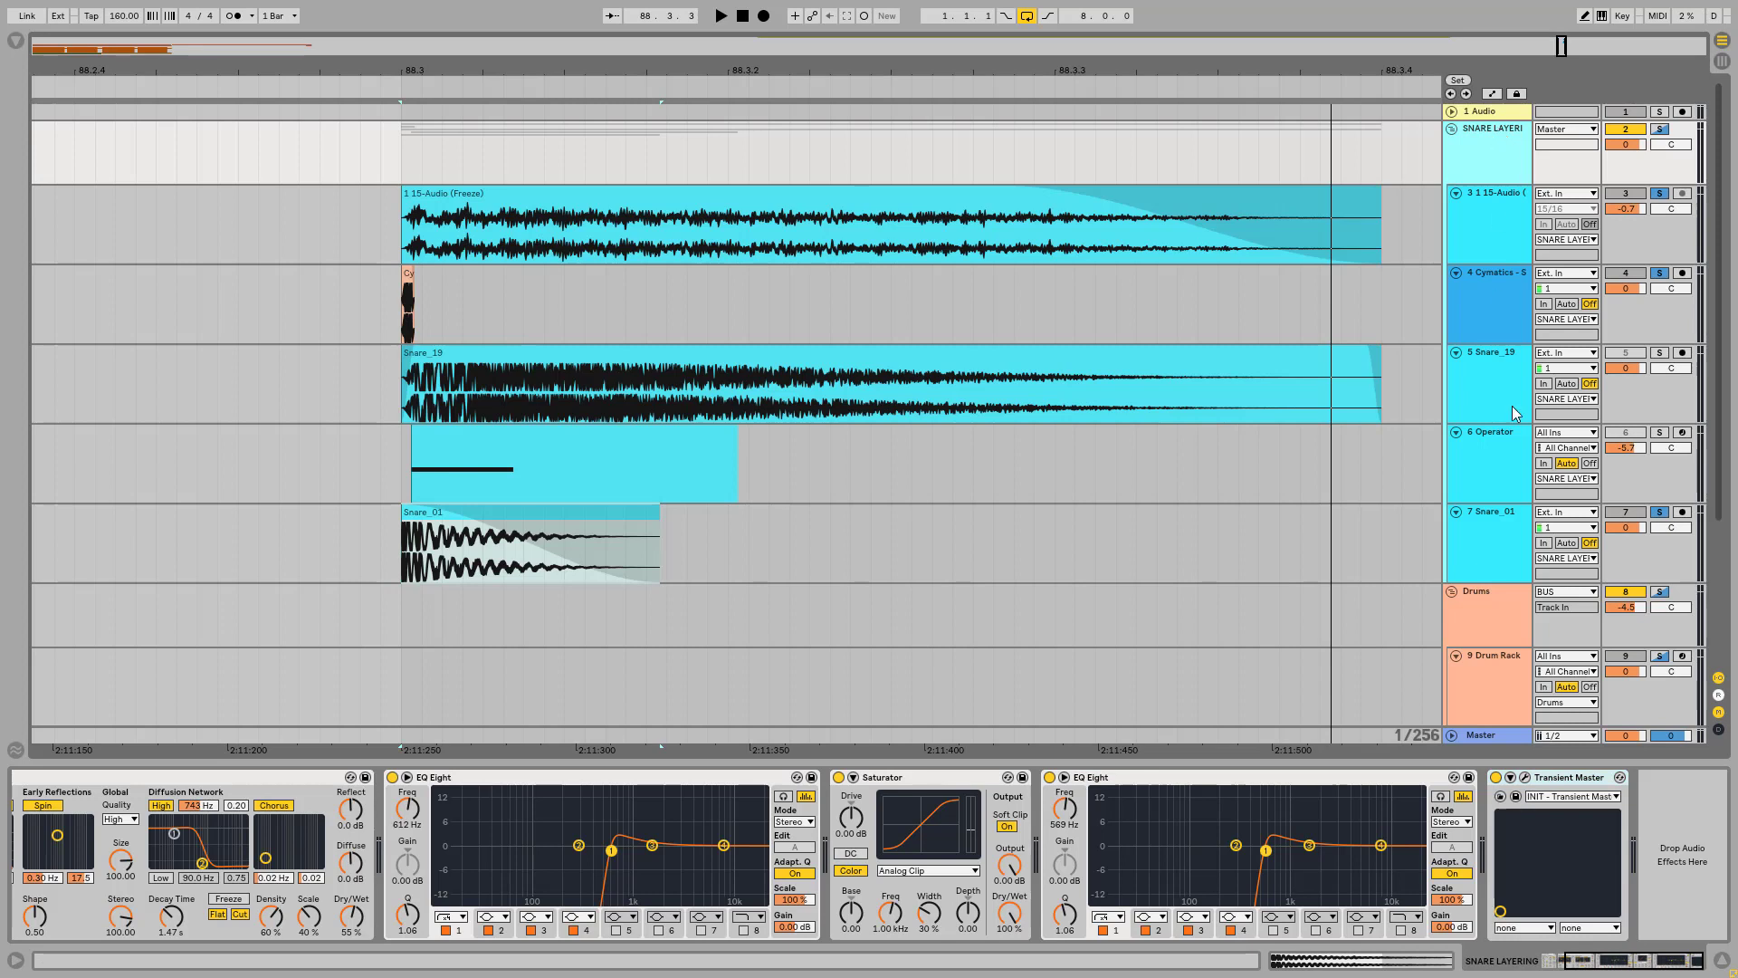
left_click(1496, 778)
key("space")
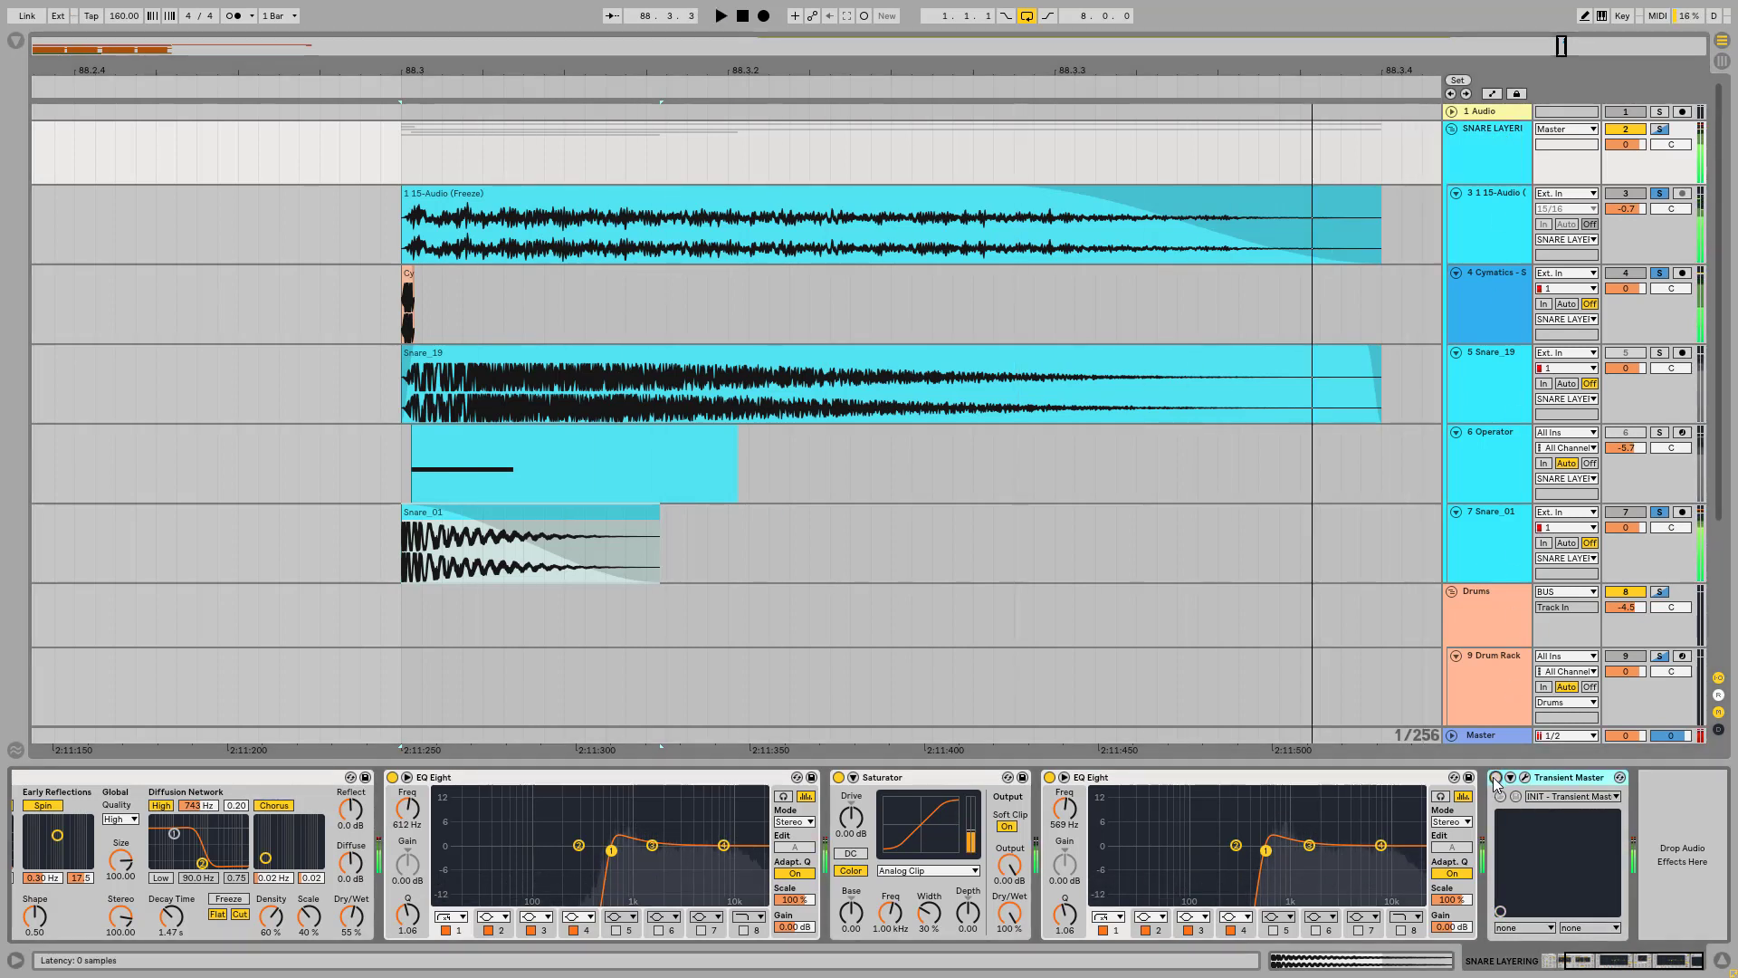
left_click(1496, 778)
key("space")
key("space")
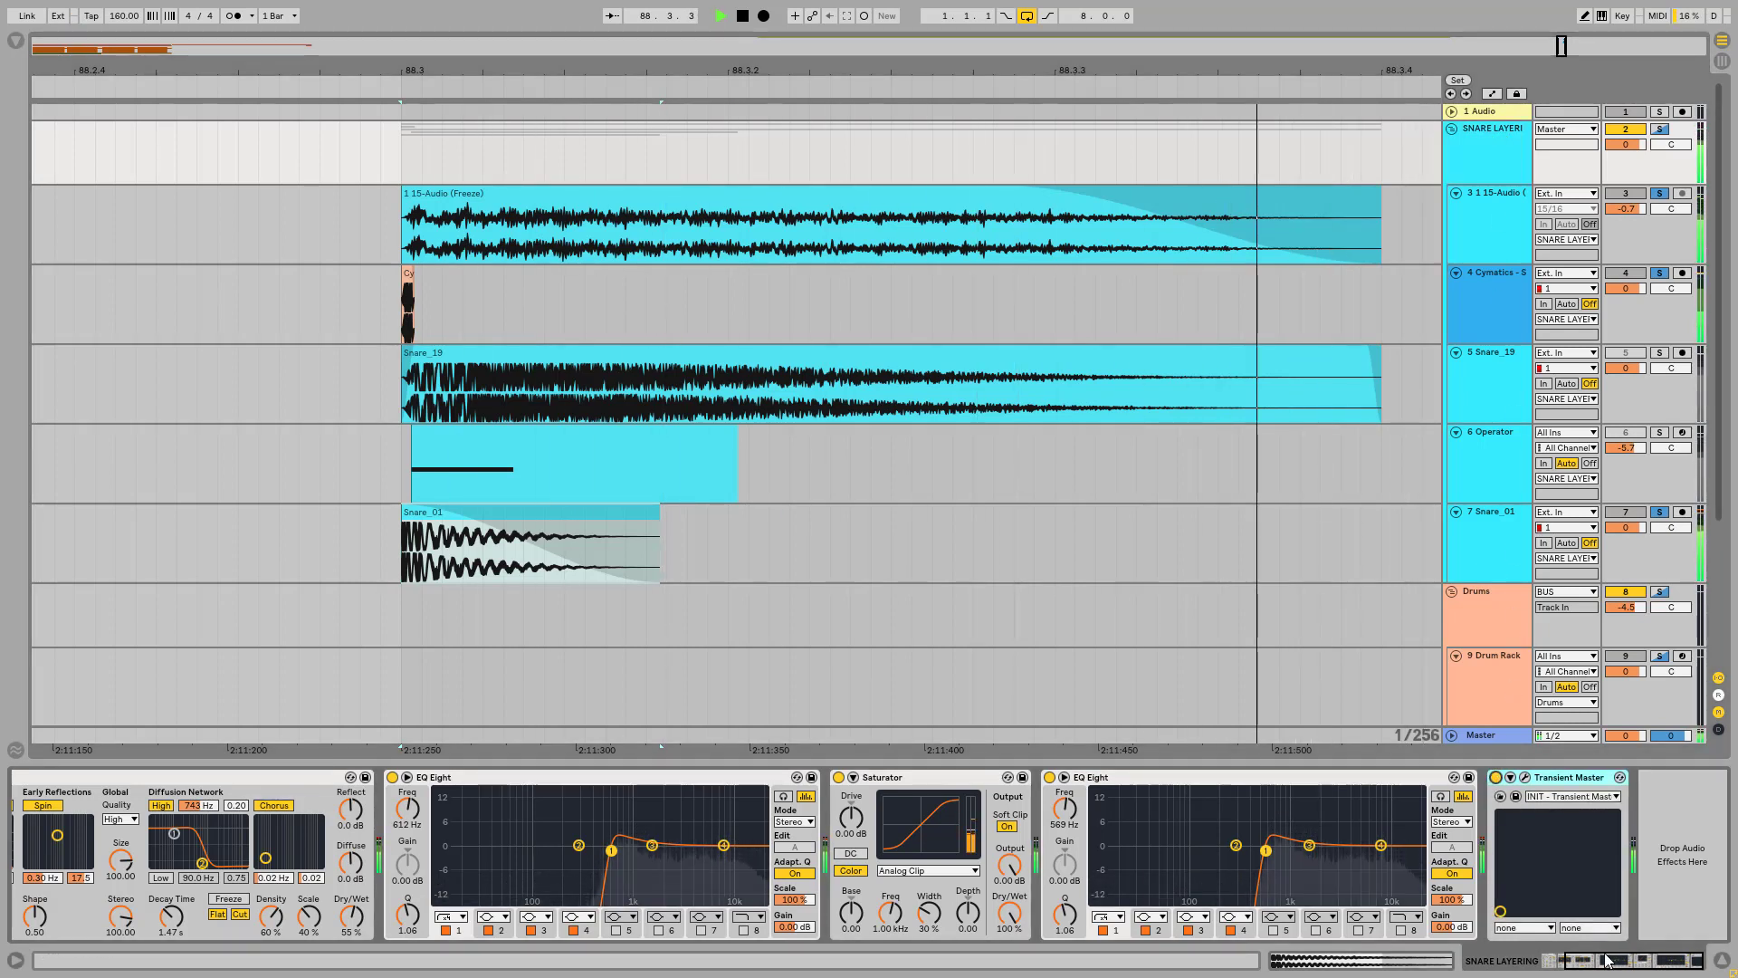
key("space")
Step: Collapse the SNARE LAYERING group and clear its solo
scroll(1489, 783, "left", 5)
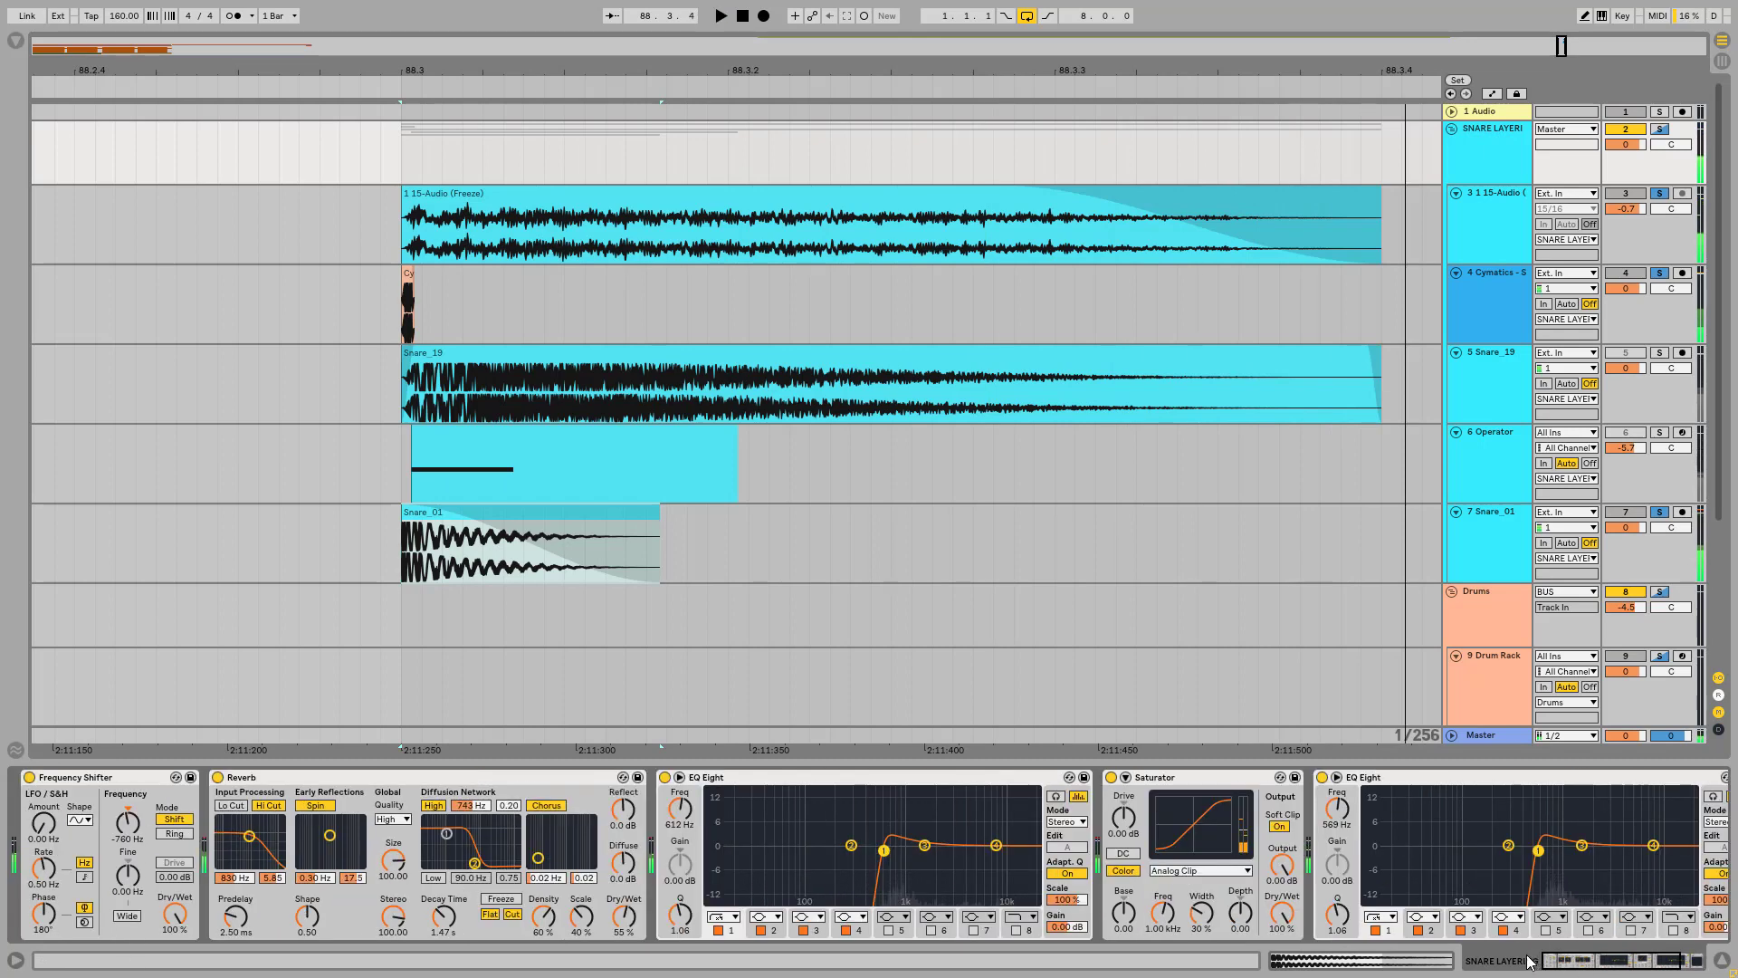
left_click(1453, 132)
left_click(1660, 129)
Step: Return to the opening bars of the arrangement and solo the whole Drums group
left_click_drag(854, 70, 1258, 7)
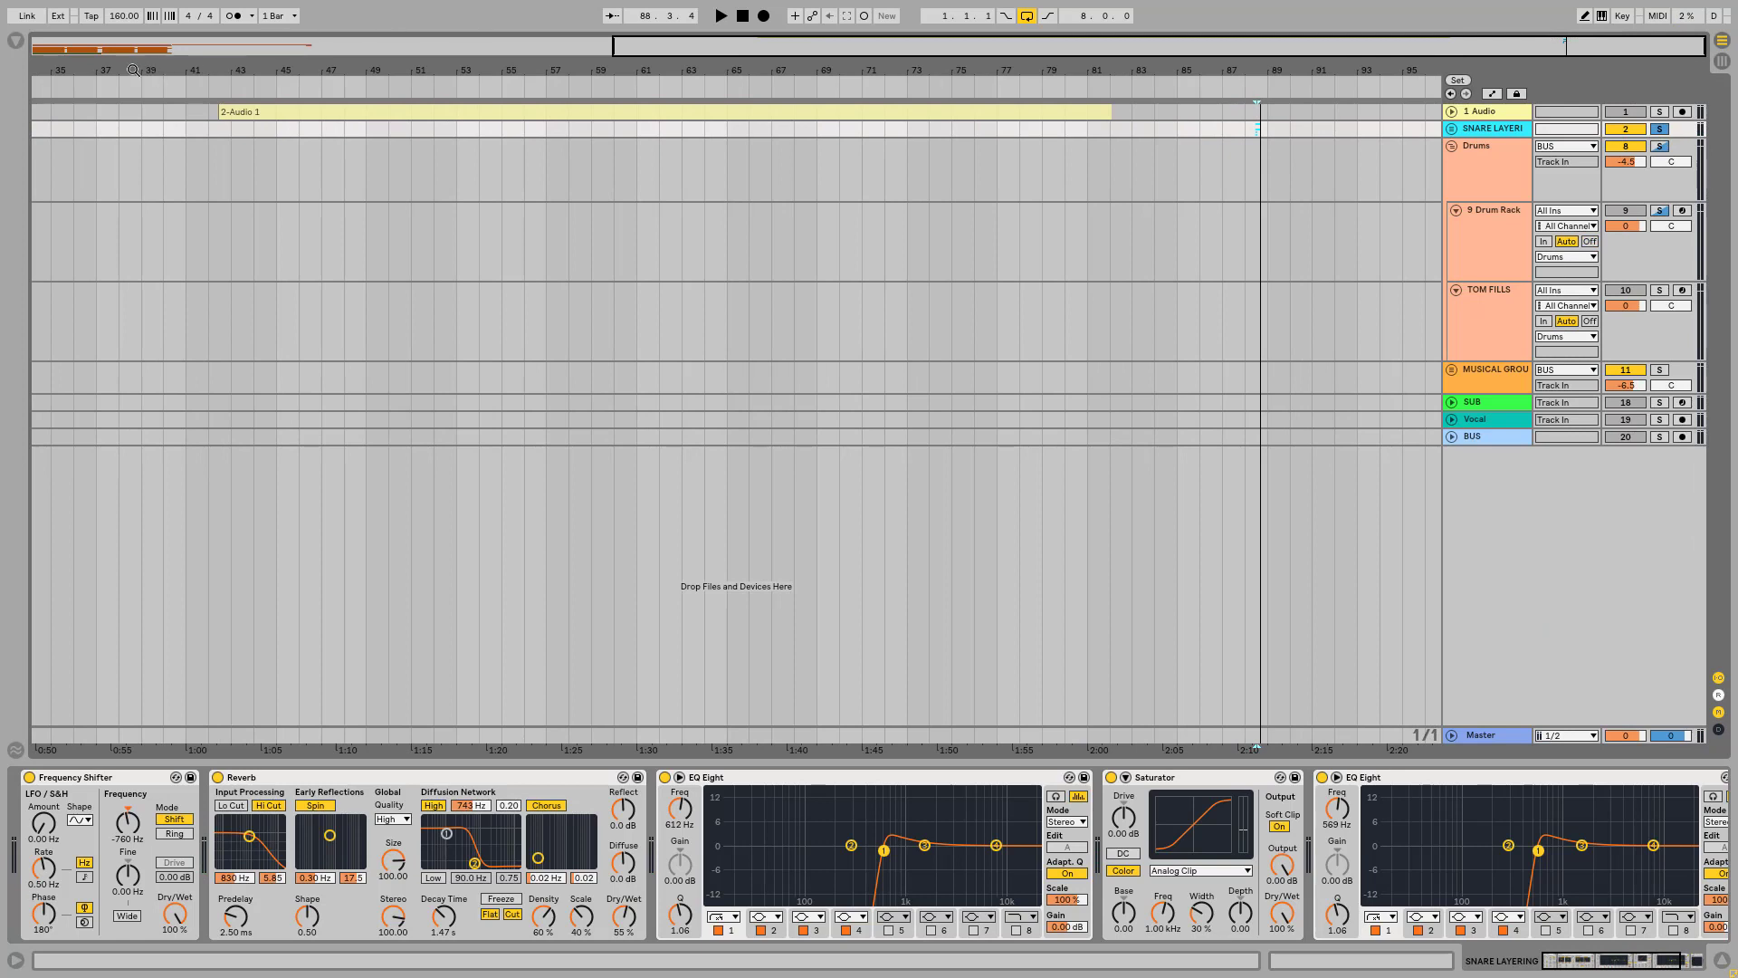
left_click_drag(73, 68, 819, 70)
left_click_drag(47, 71, 91, 176)
left_click(1662, 211)
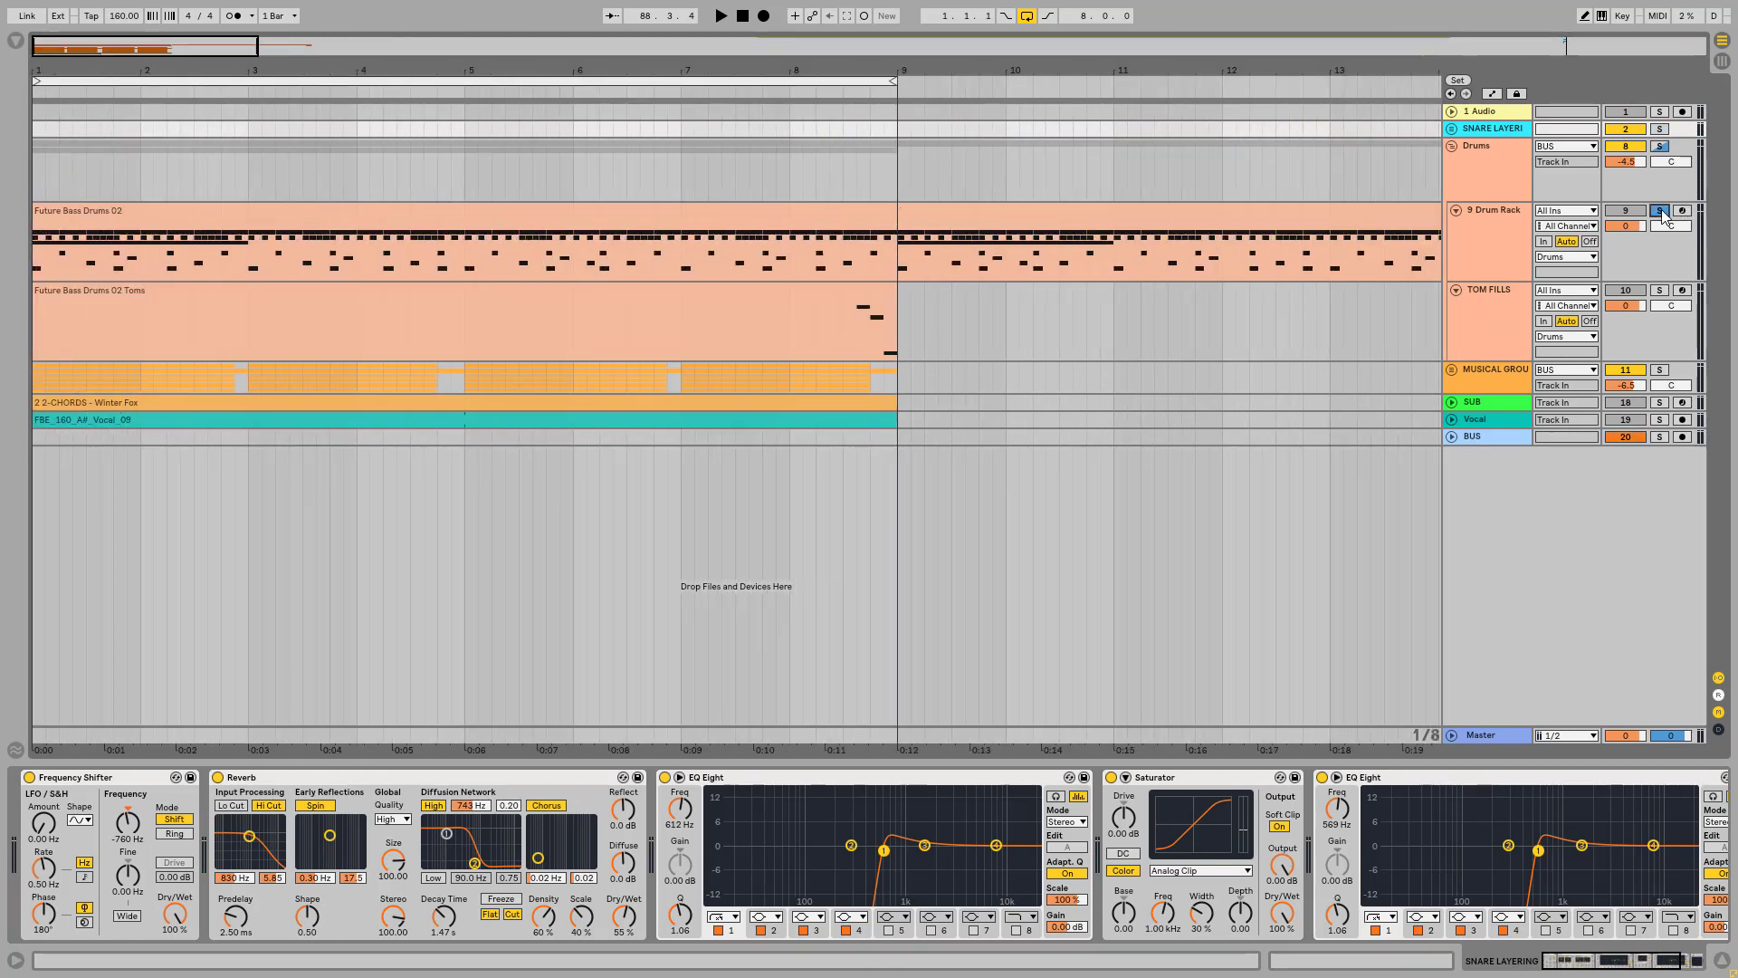
left_click(1661, 147)
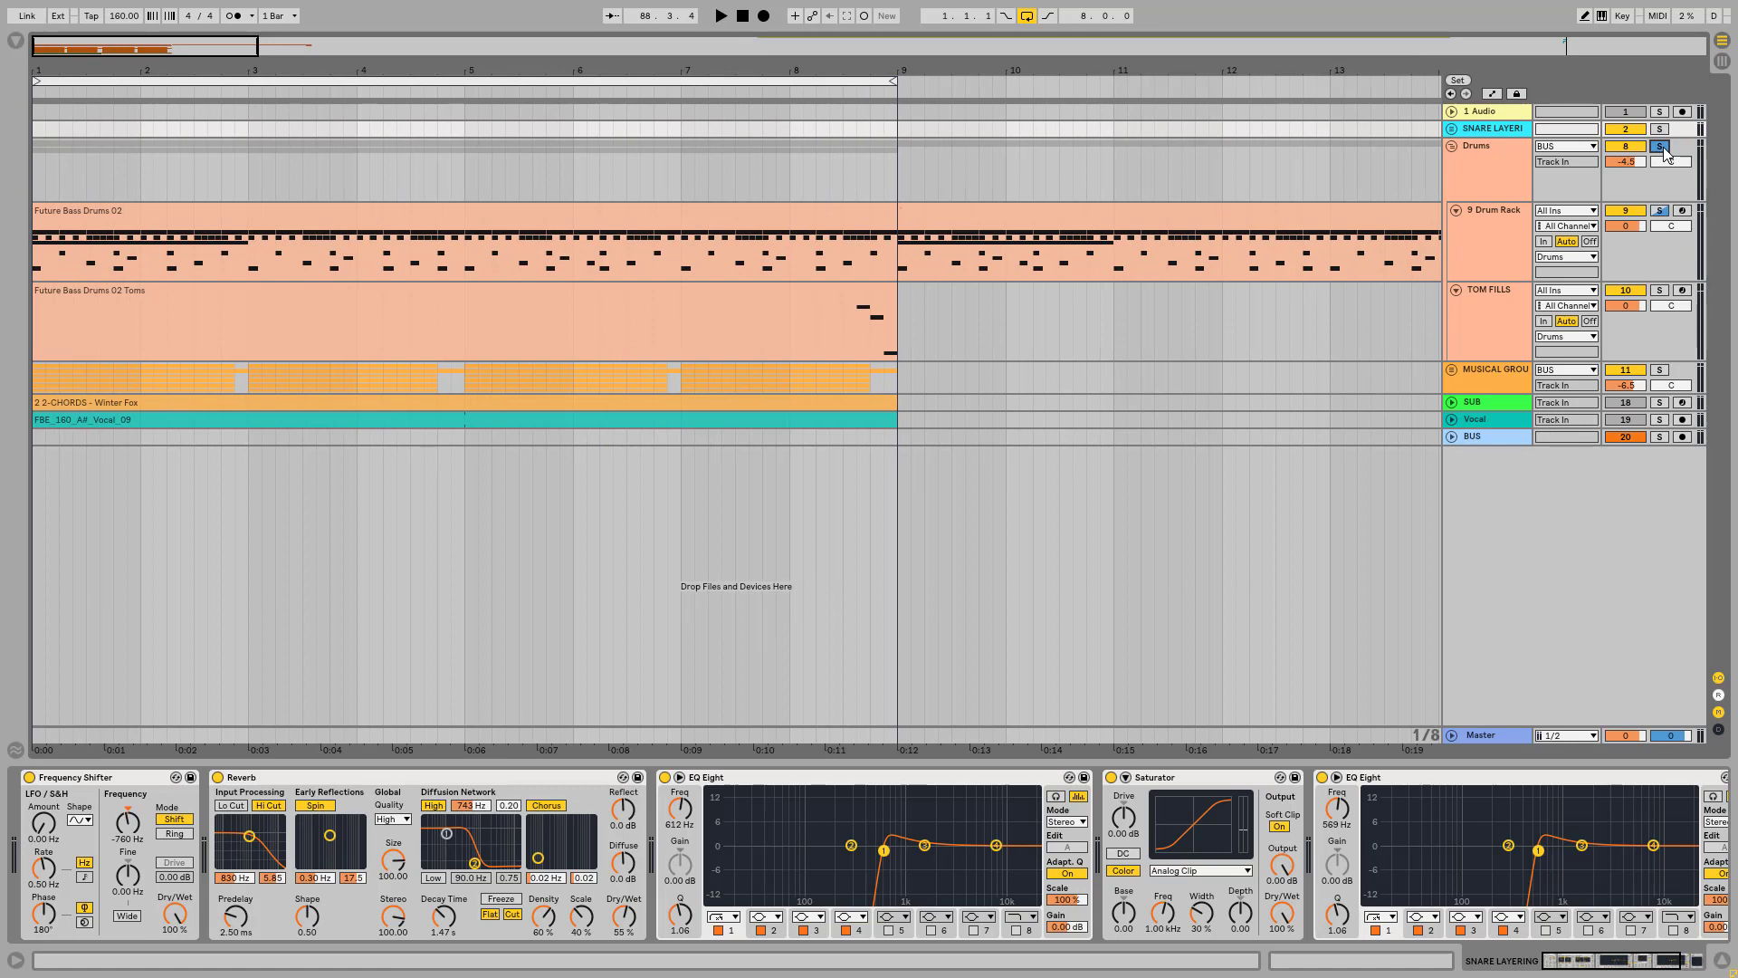
Step: Play the Future Bass Drums 02 clip with KICK and SNARE soloed, and add the CH chain to the solo
left_click(313, 210)
key("space")
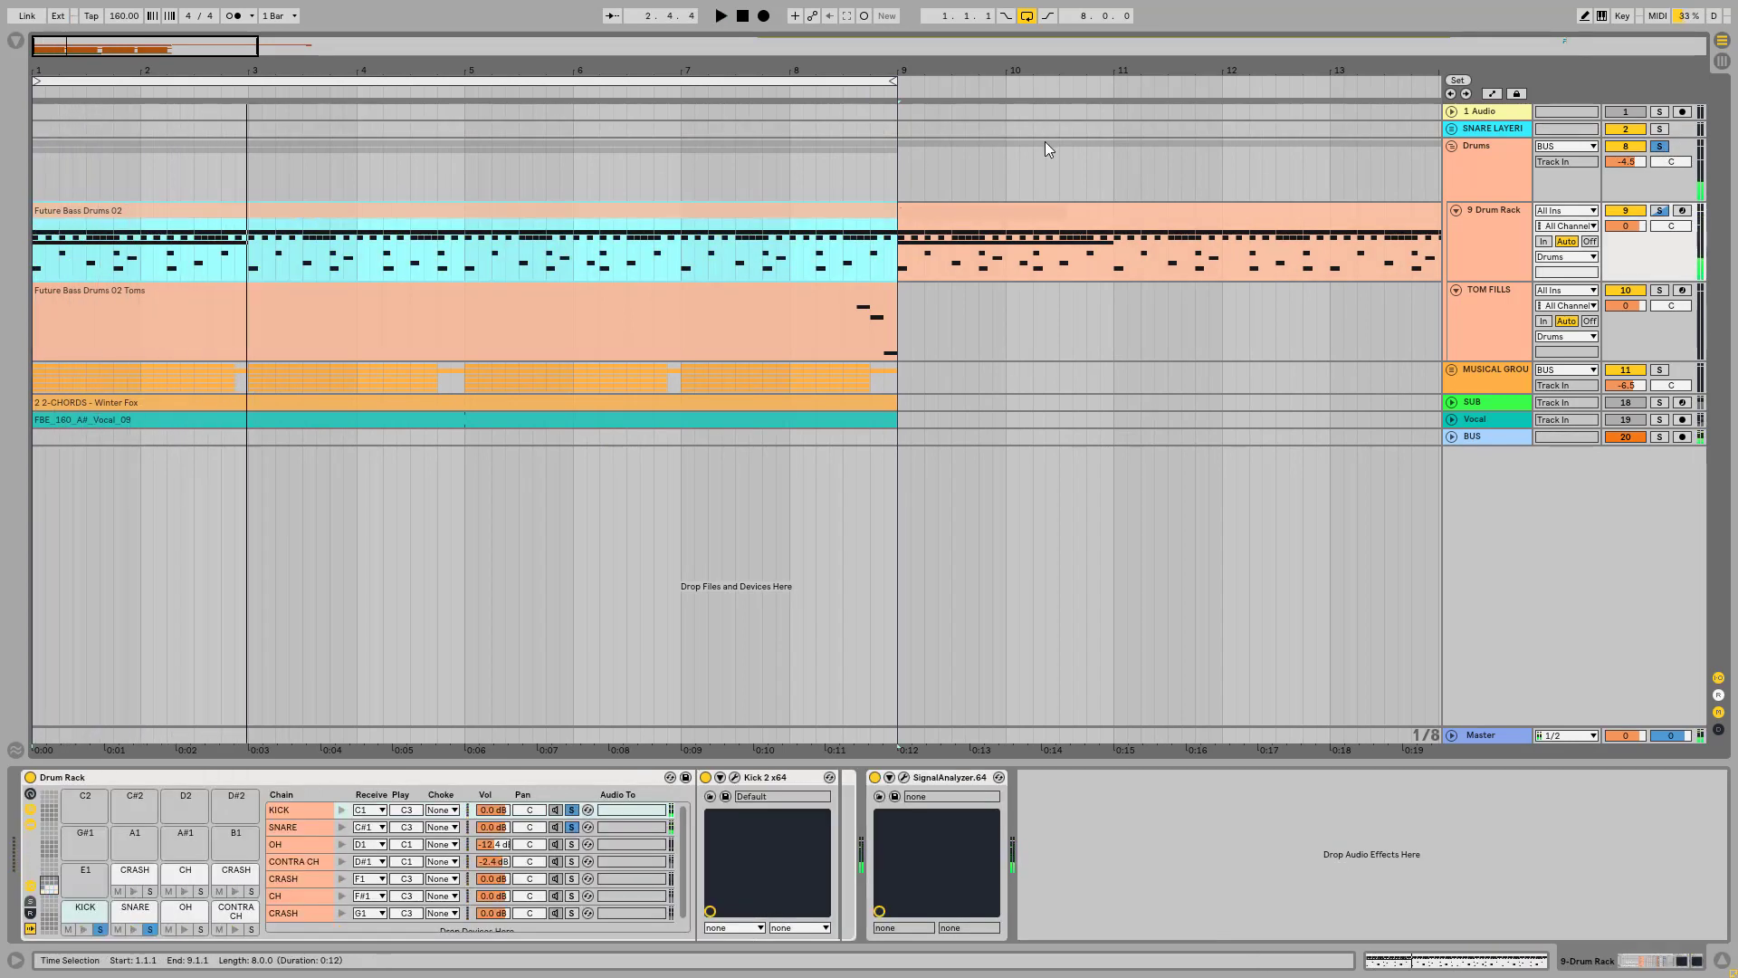
key("space")
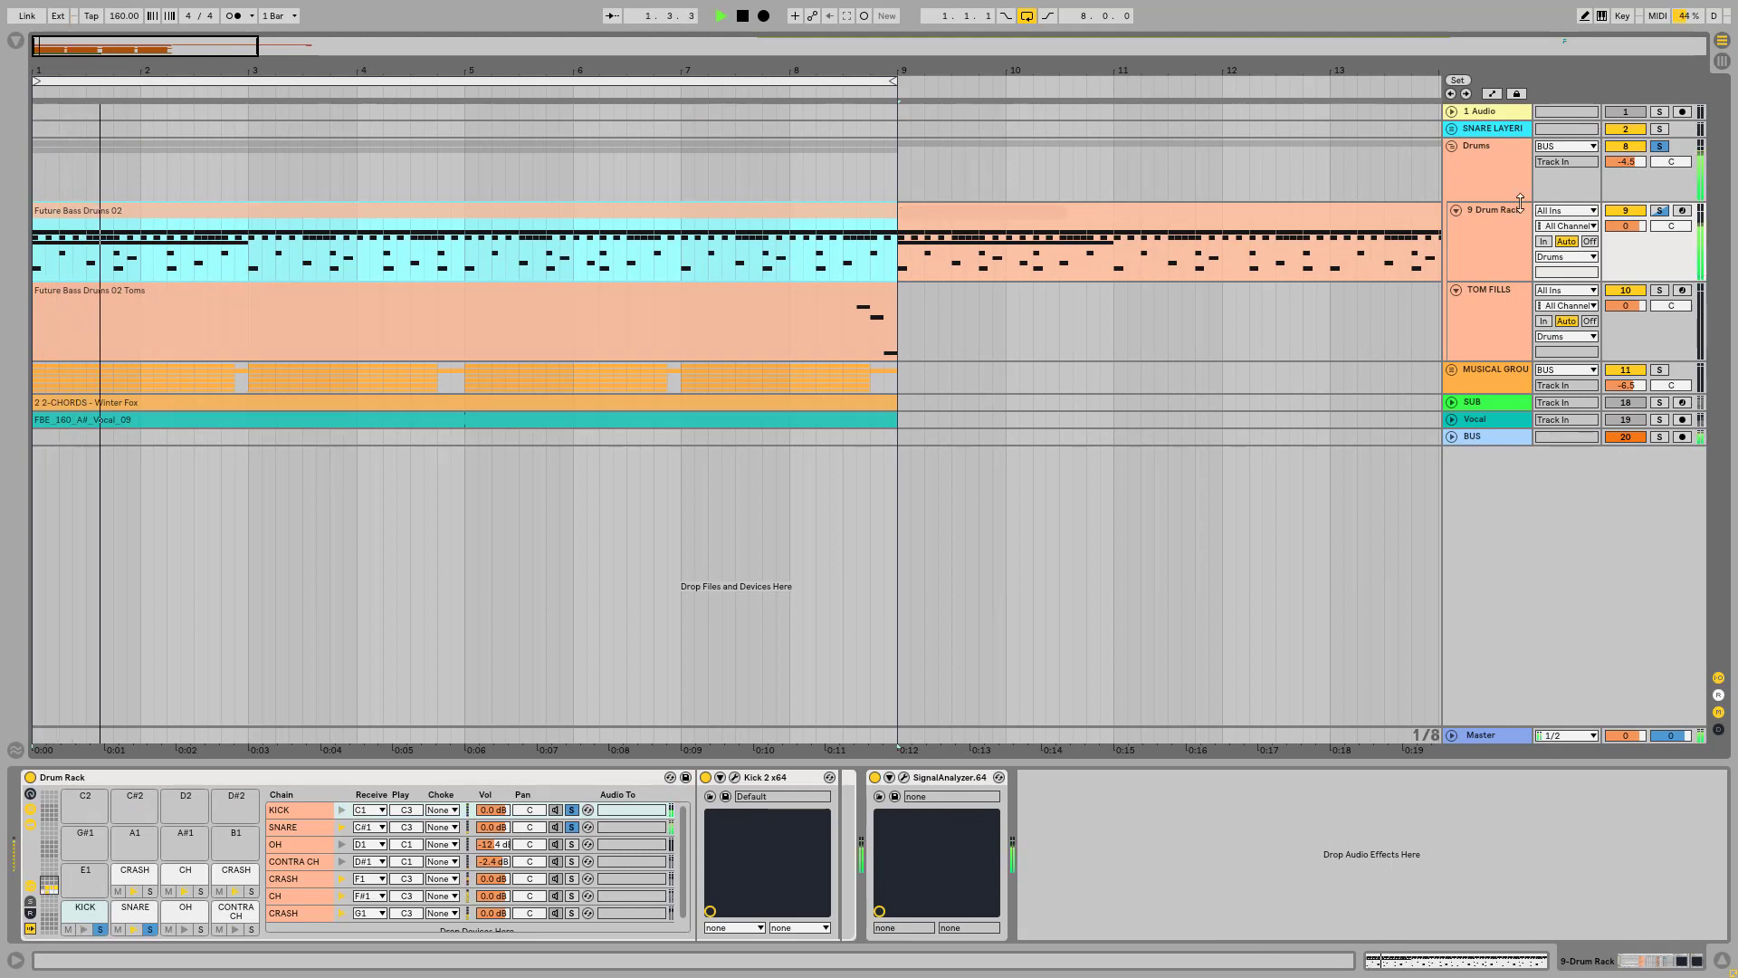
key("space")
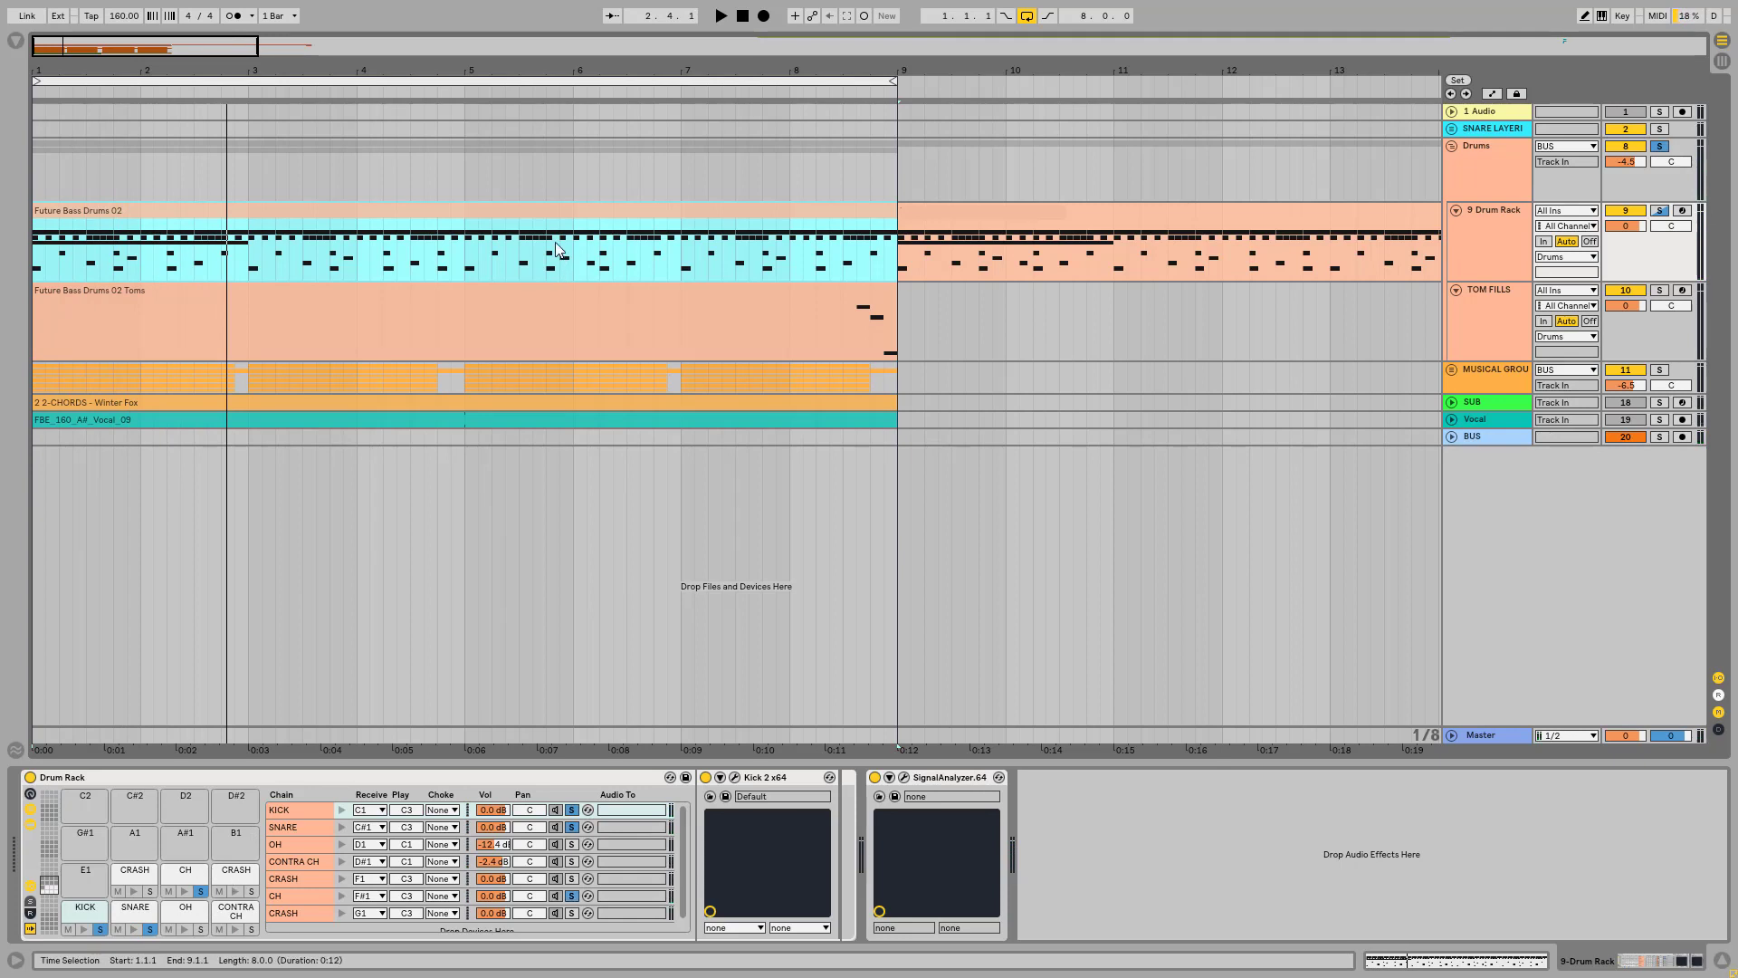
Step: Open the Future Bass Drums 02 clip's MIDI notes and examine the opening bars of the kick, snare and hat pattern
double_click(553, 214)
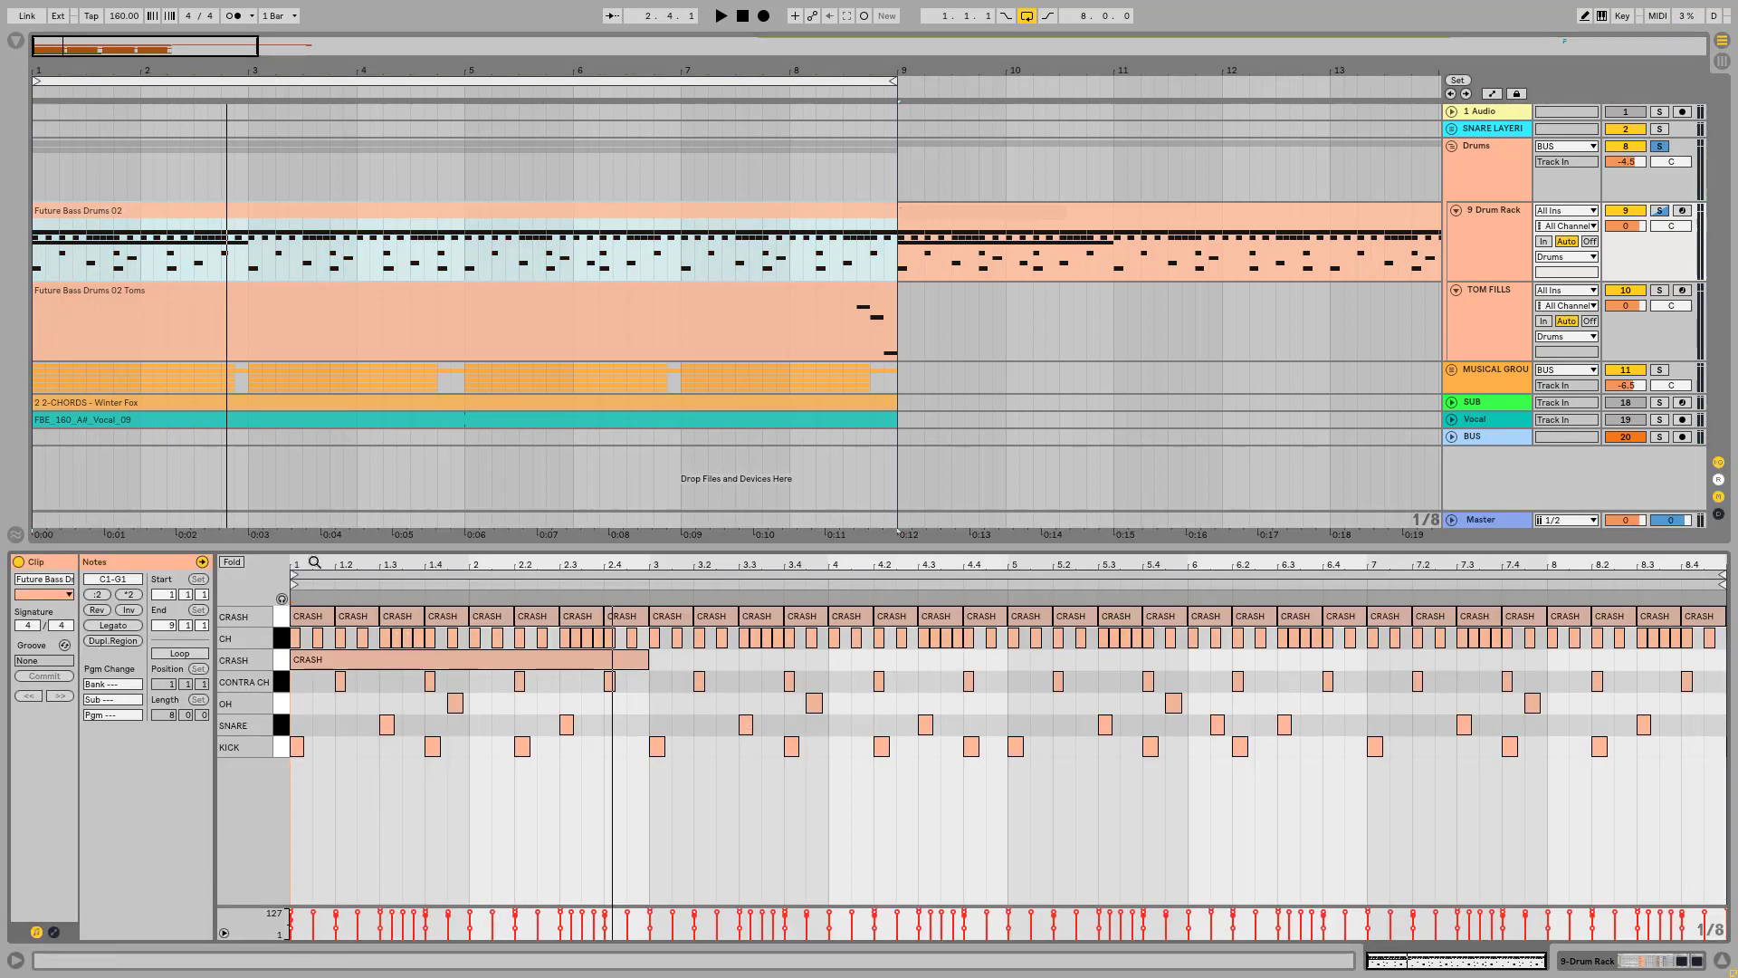
left_click_drag(305, 562, 304, 625)
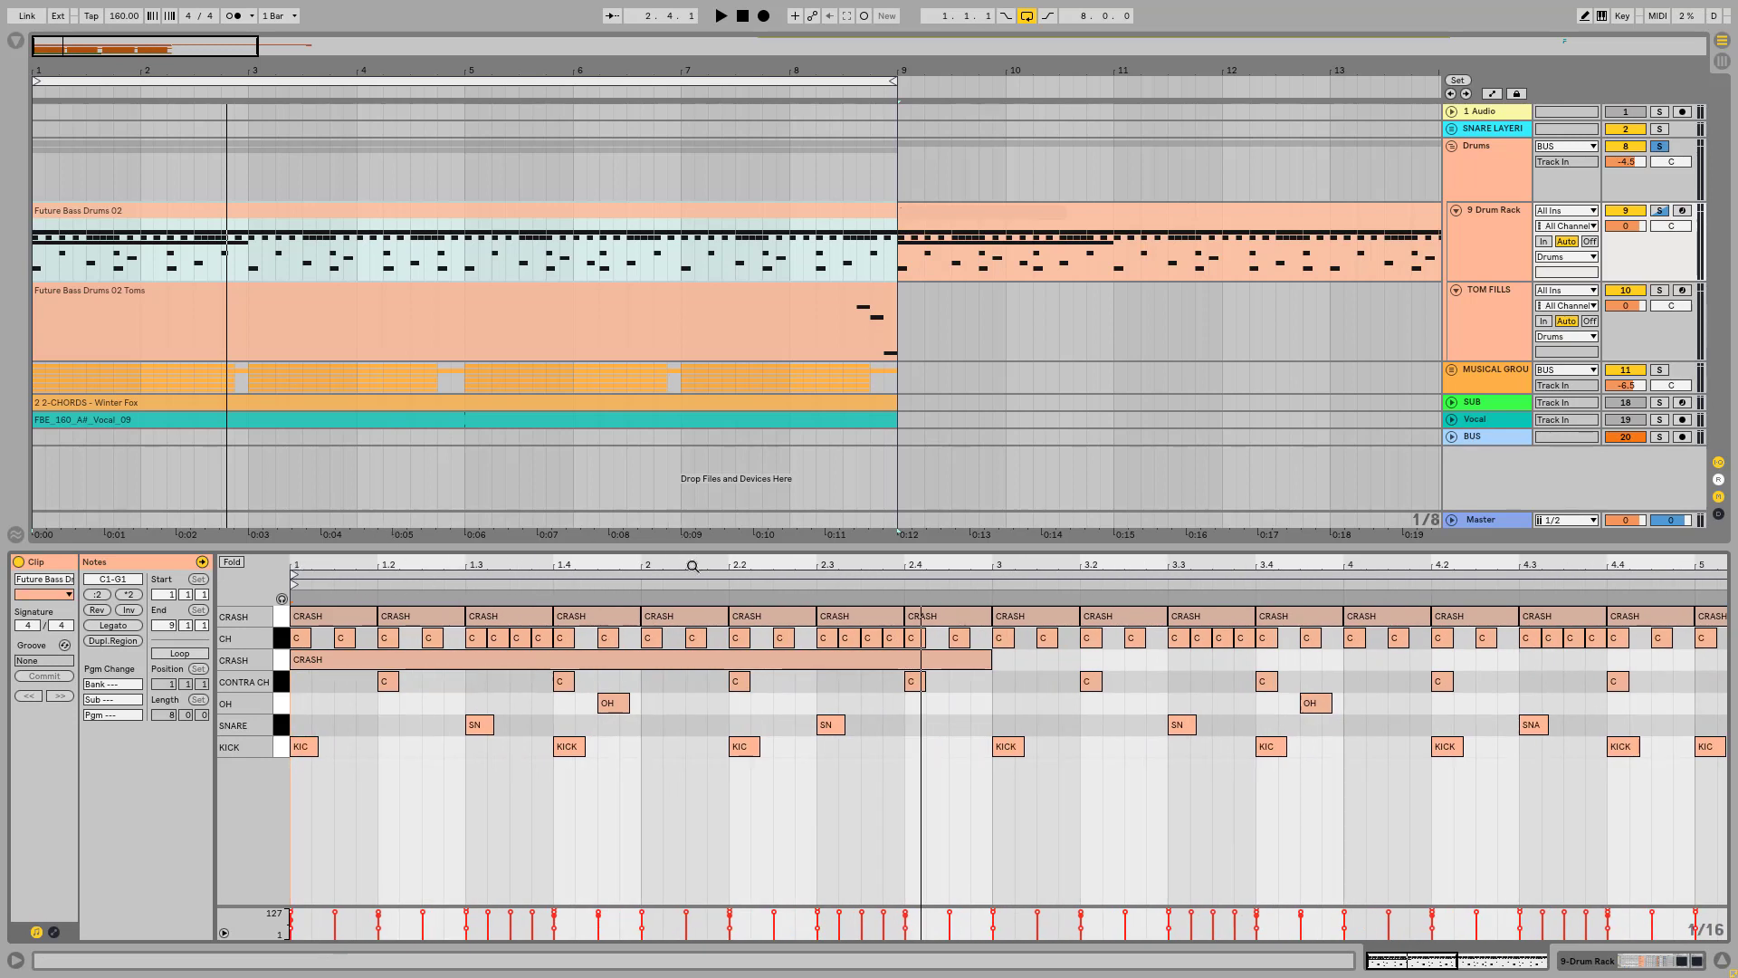
left_click_drag(610, 580, 610, 561)
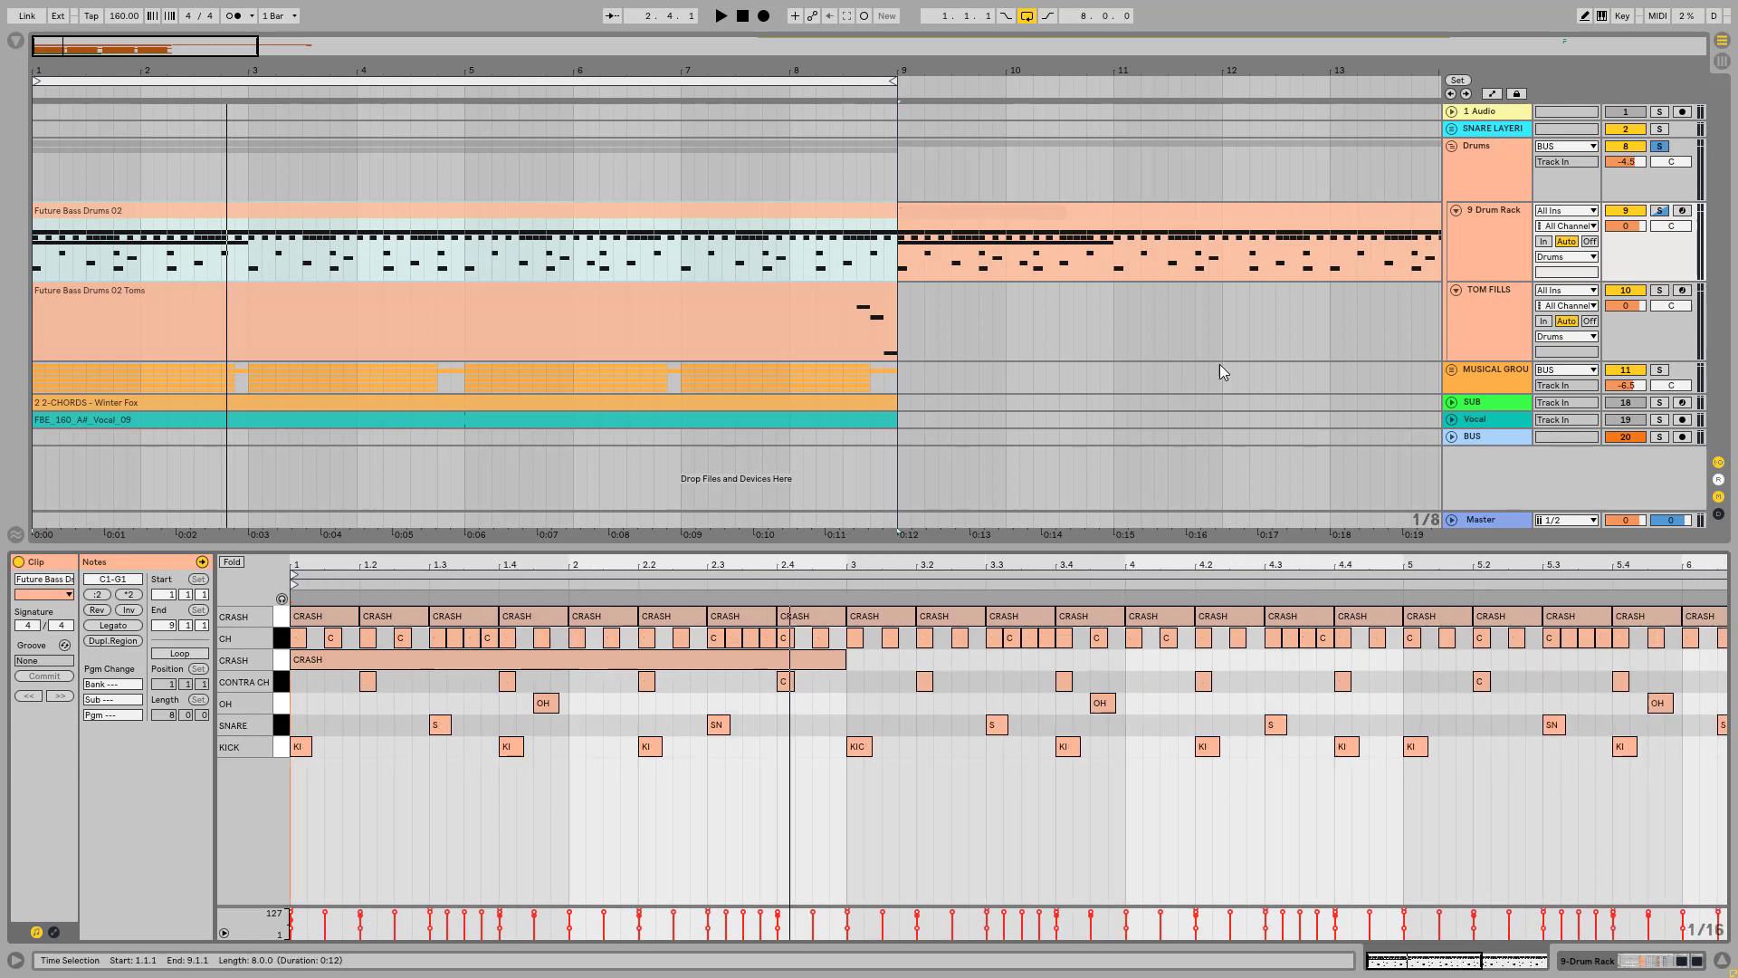
Step: Play the soloed Drum Rack chains and view the clip's full eight-bar note pattern during playback
left_click(1485, 209)
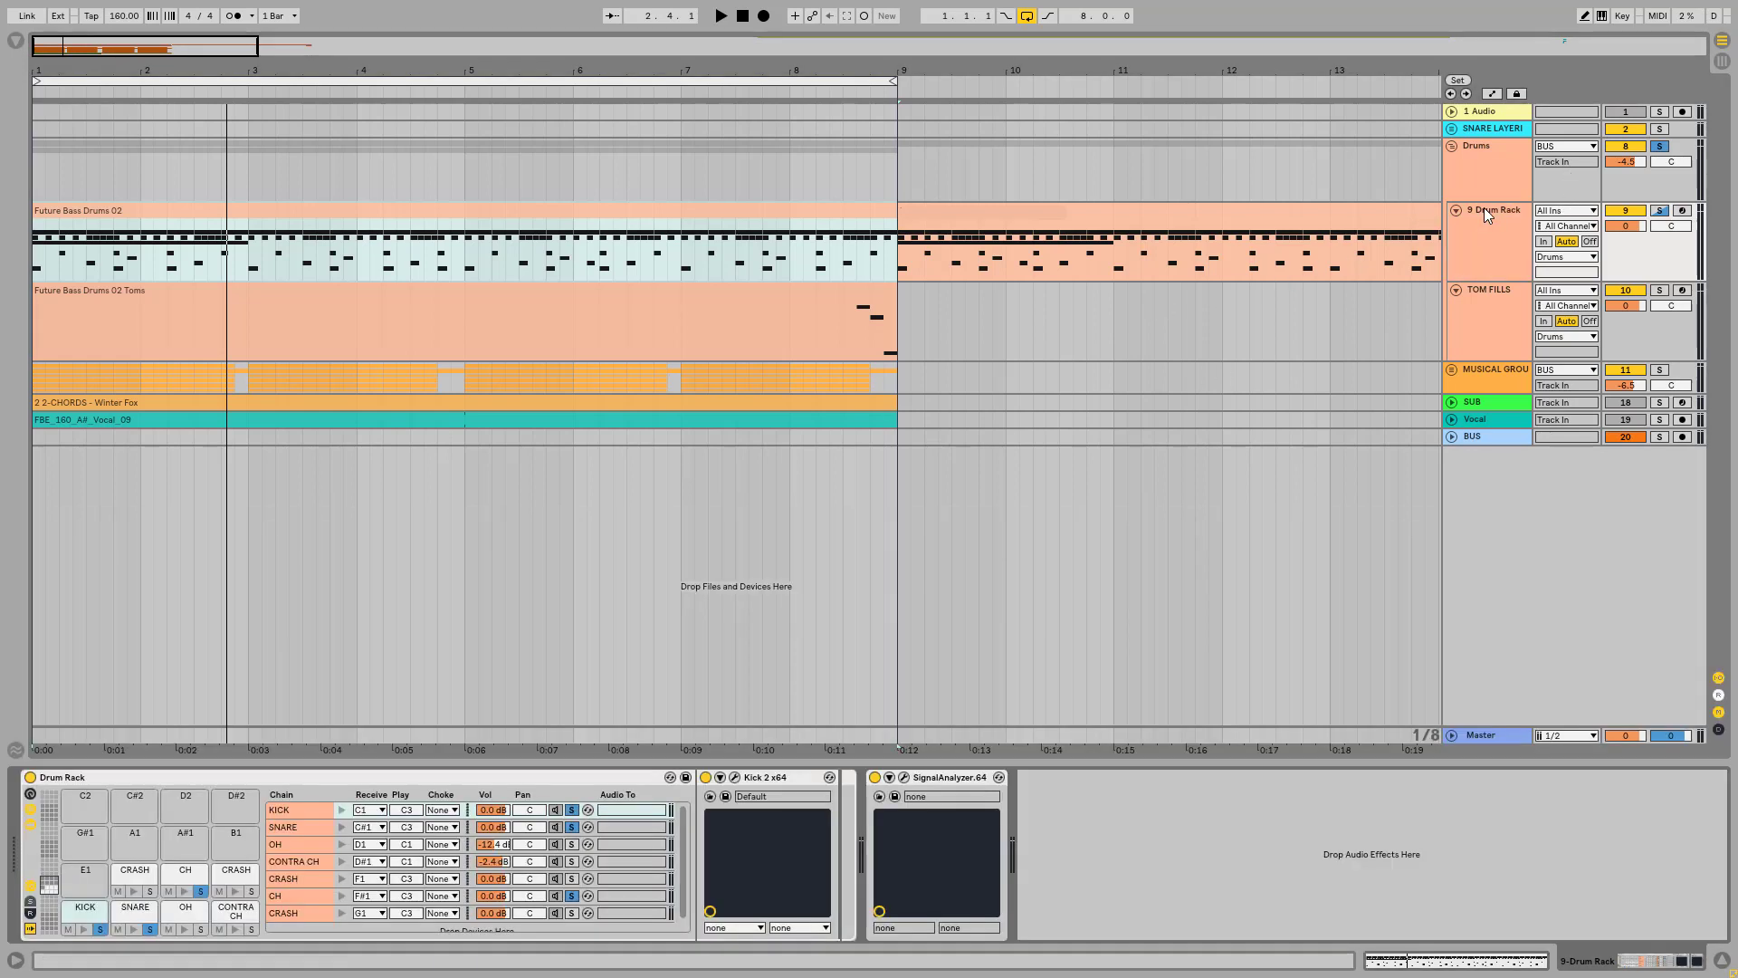
key("space")
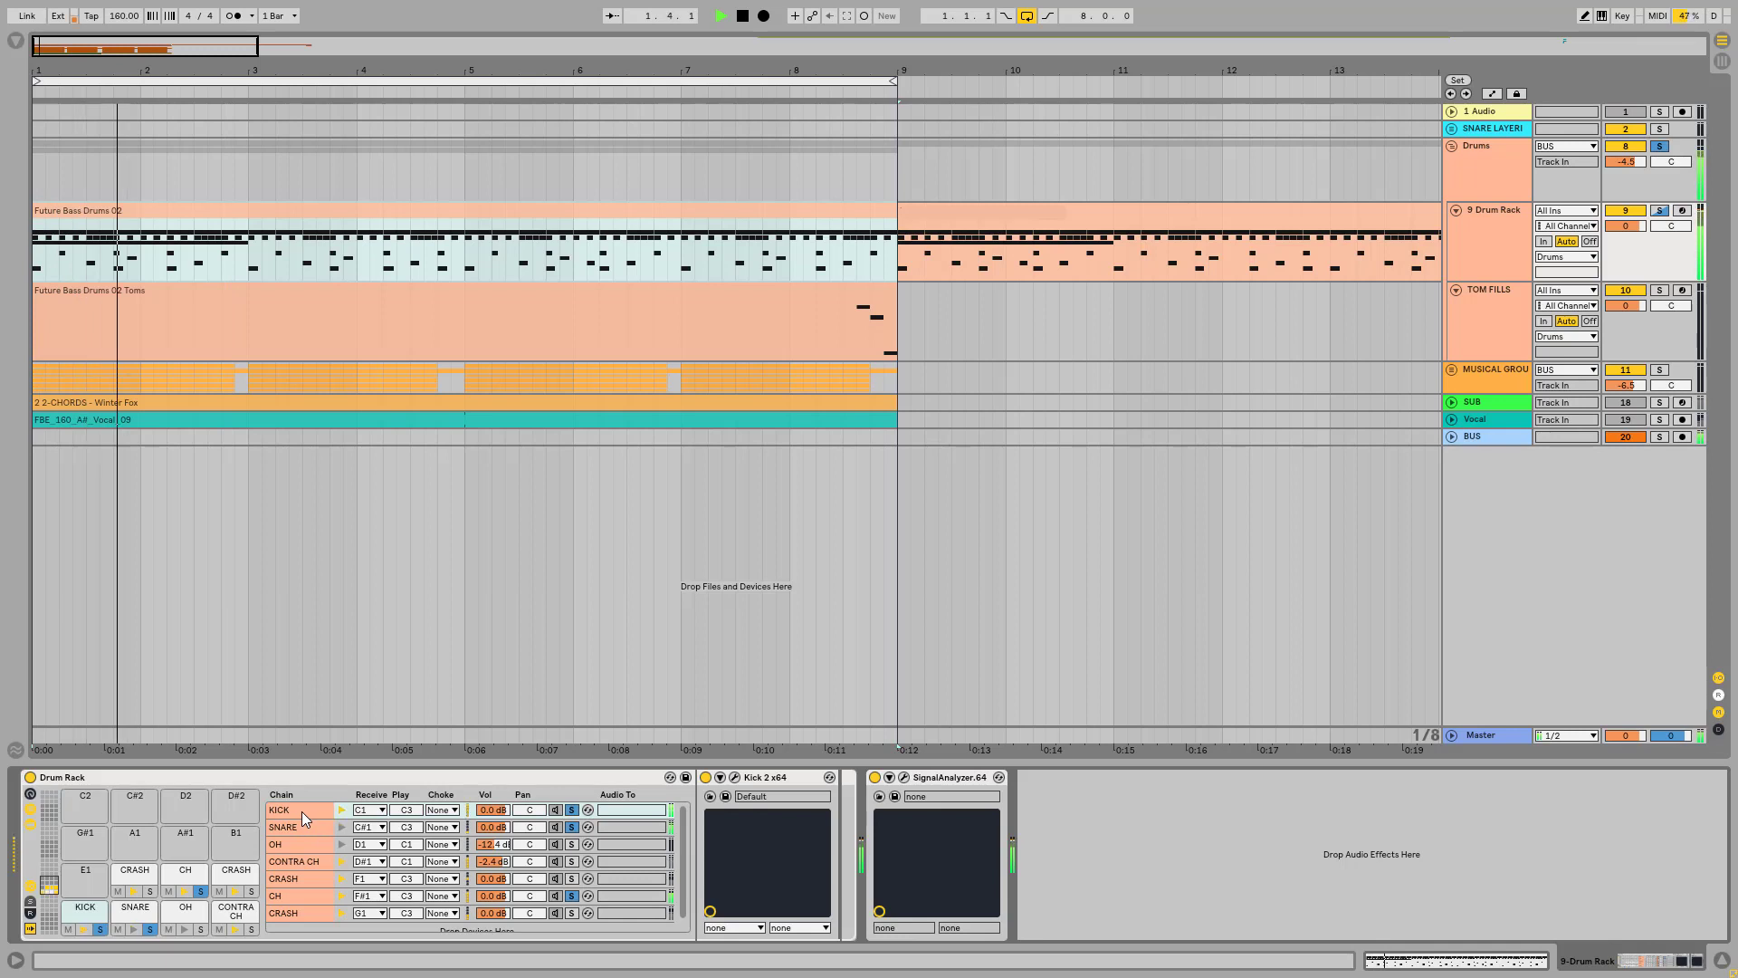
double_click(247, 220)
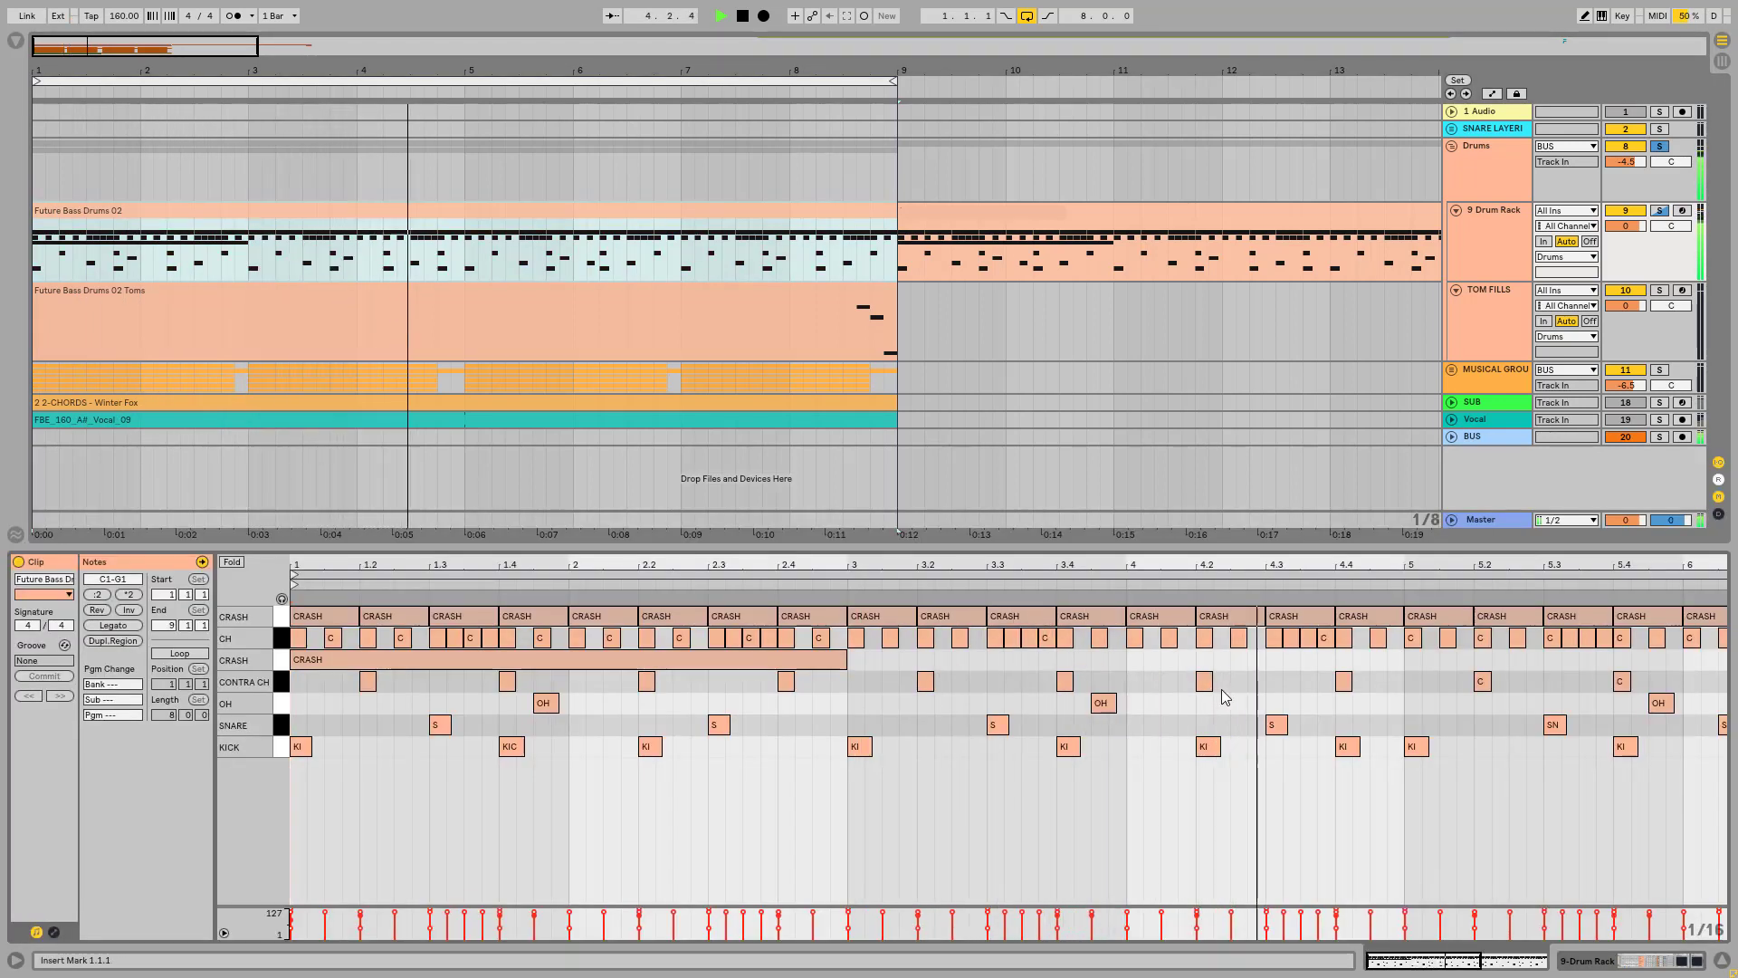
double_click(1458, 961)
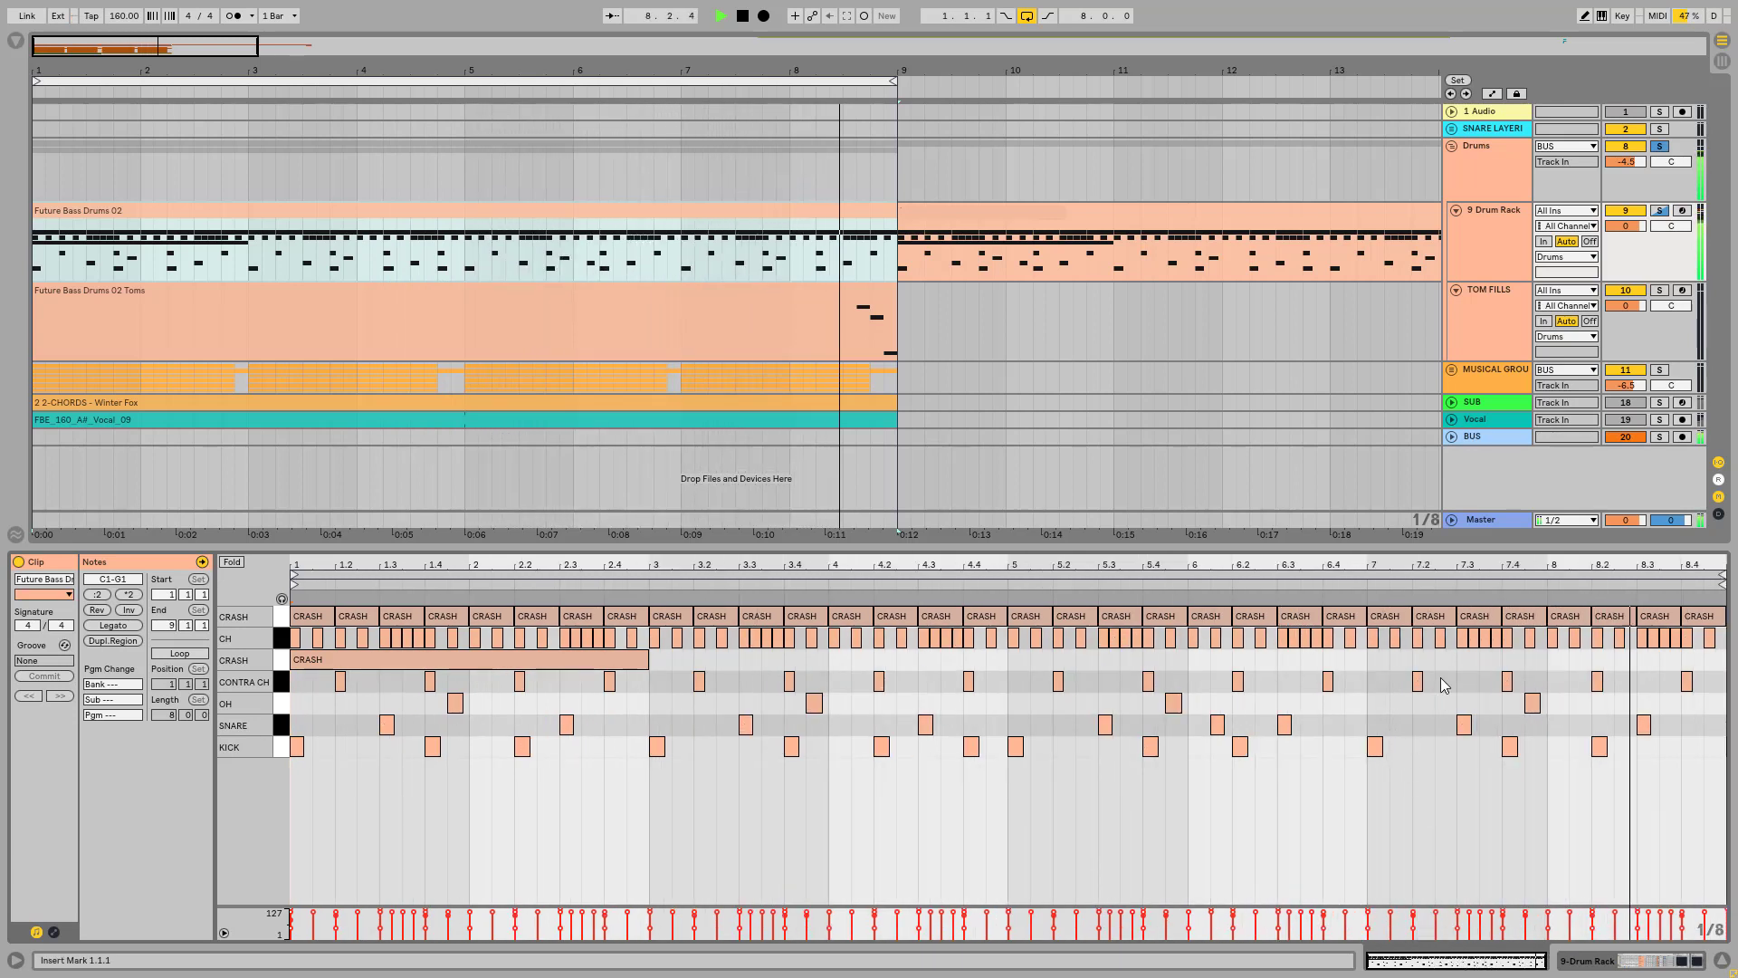
Step: Add the G1 CRASH chain to the soloed Drum Rack chains and play the pattern with the clip's MIDI notes in view
key("space")
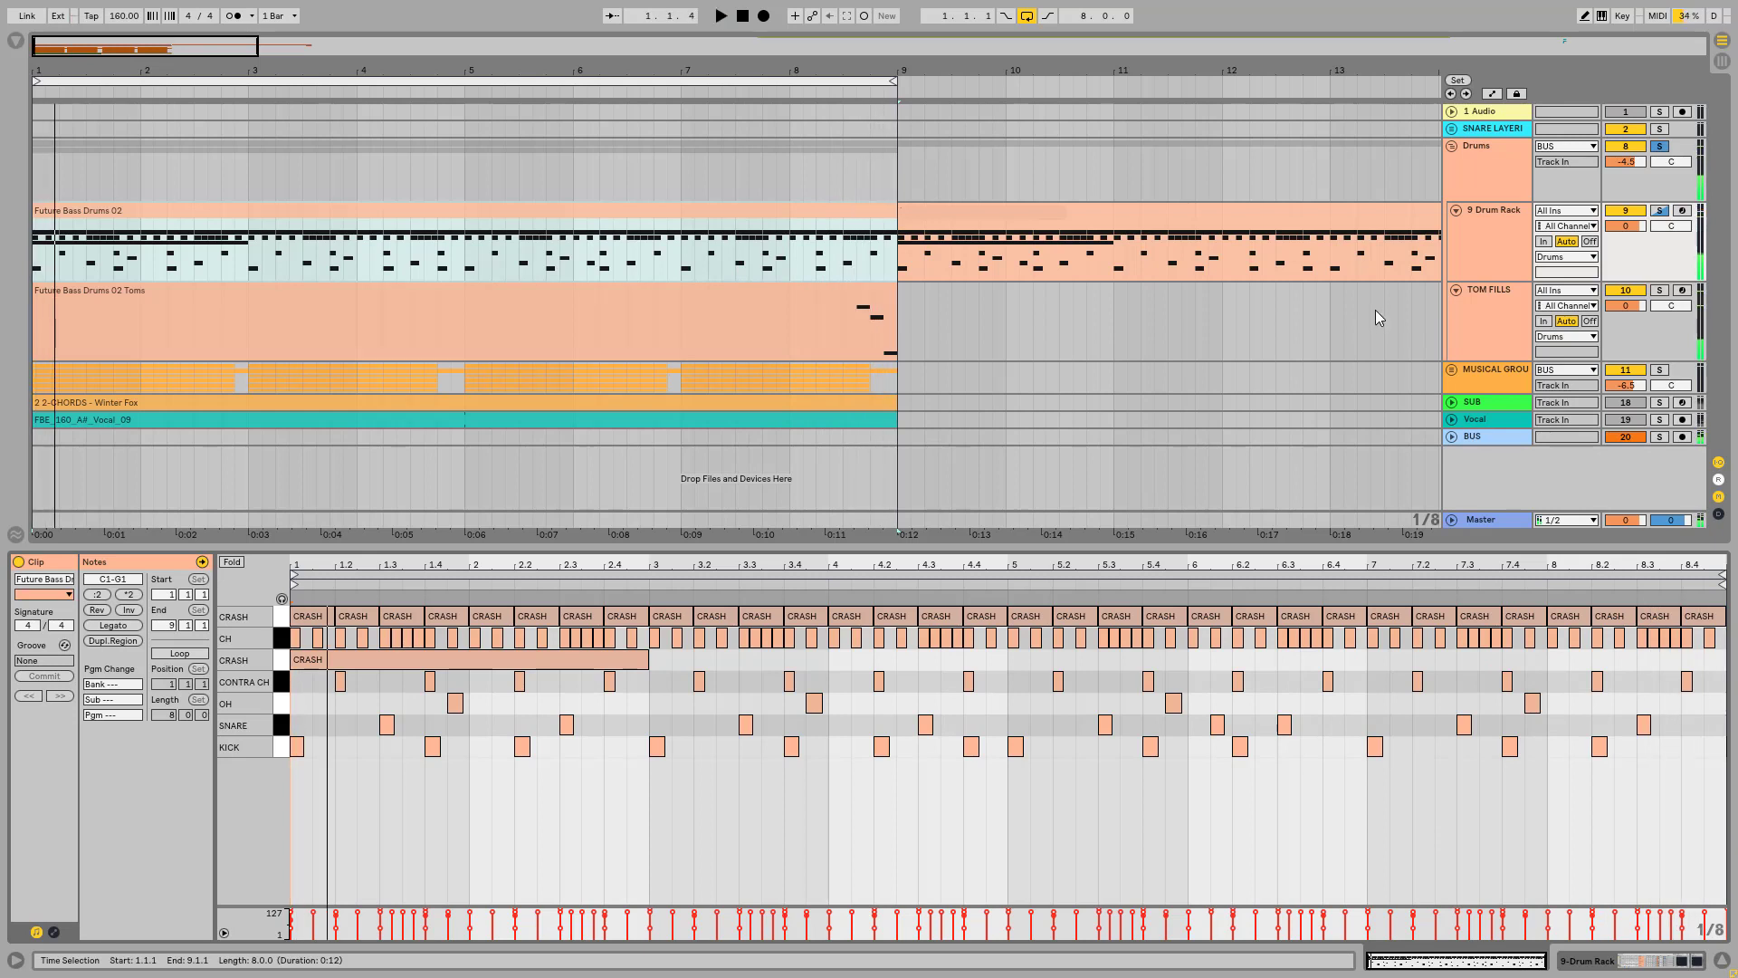
left_click(1502, 210)
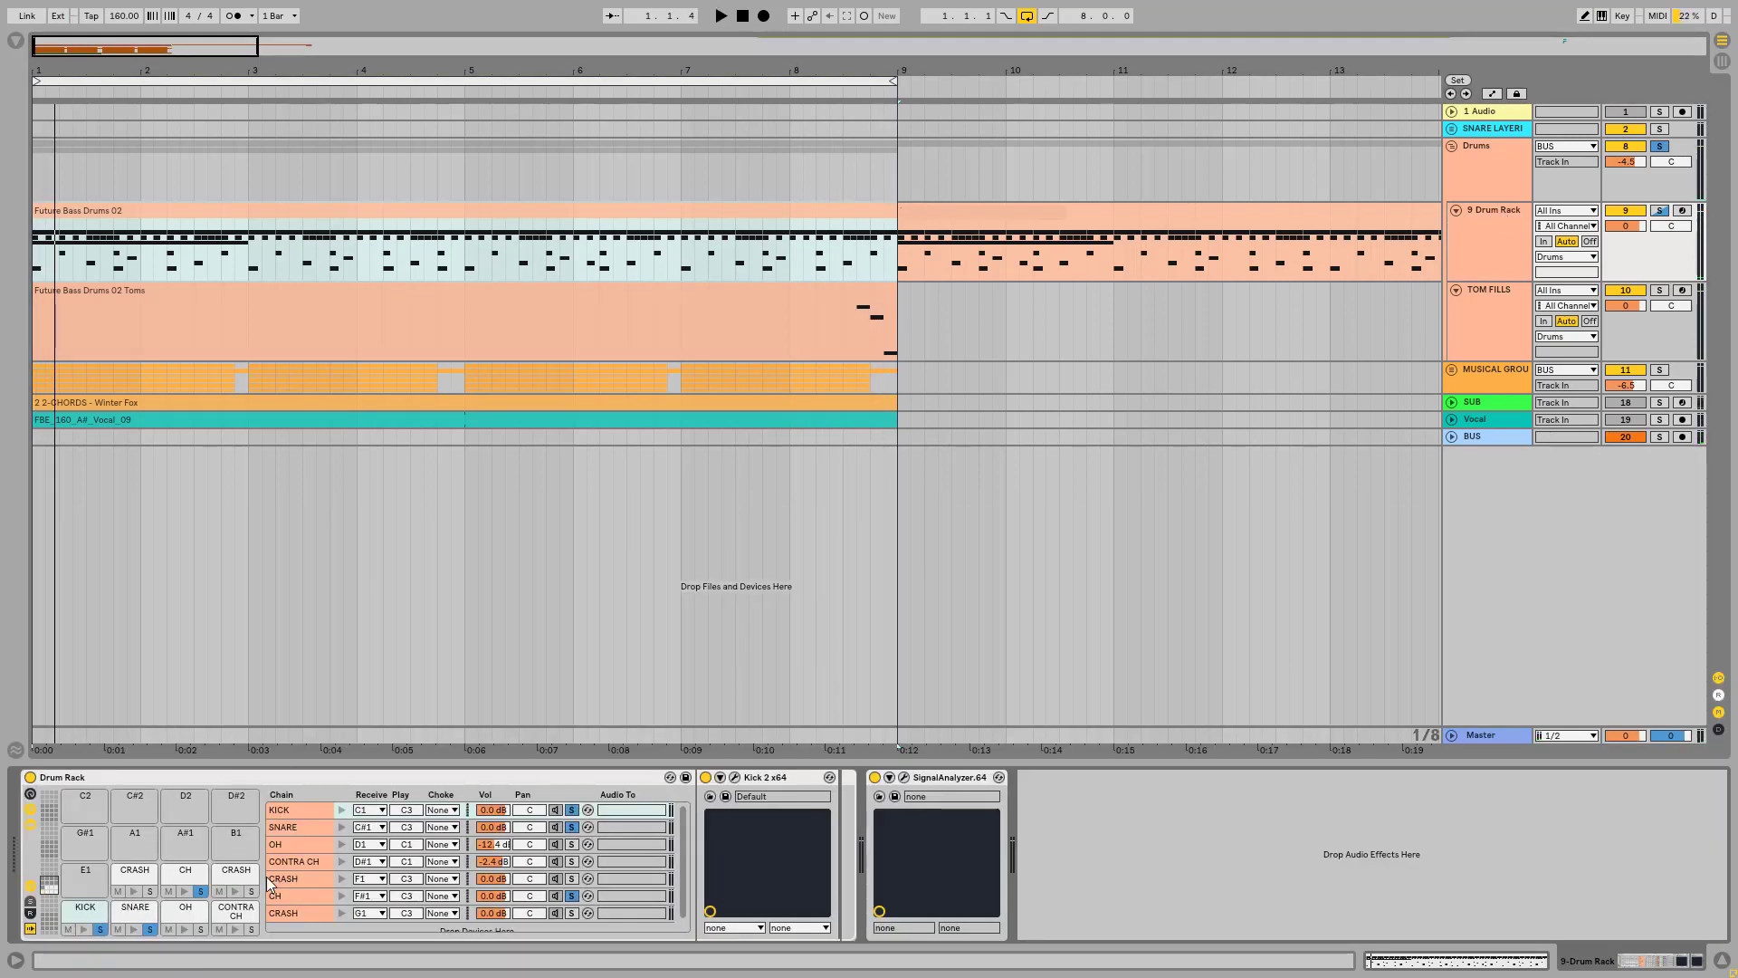
left_click(237, 875)
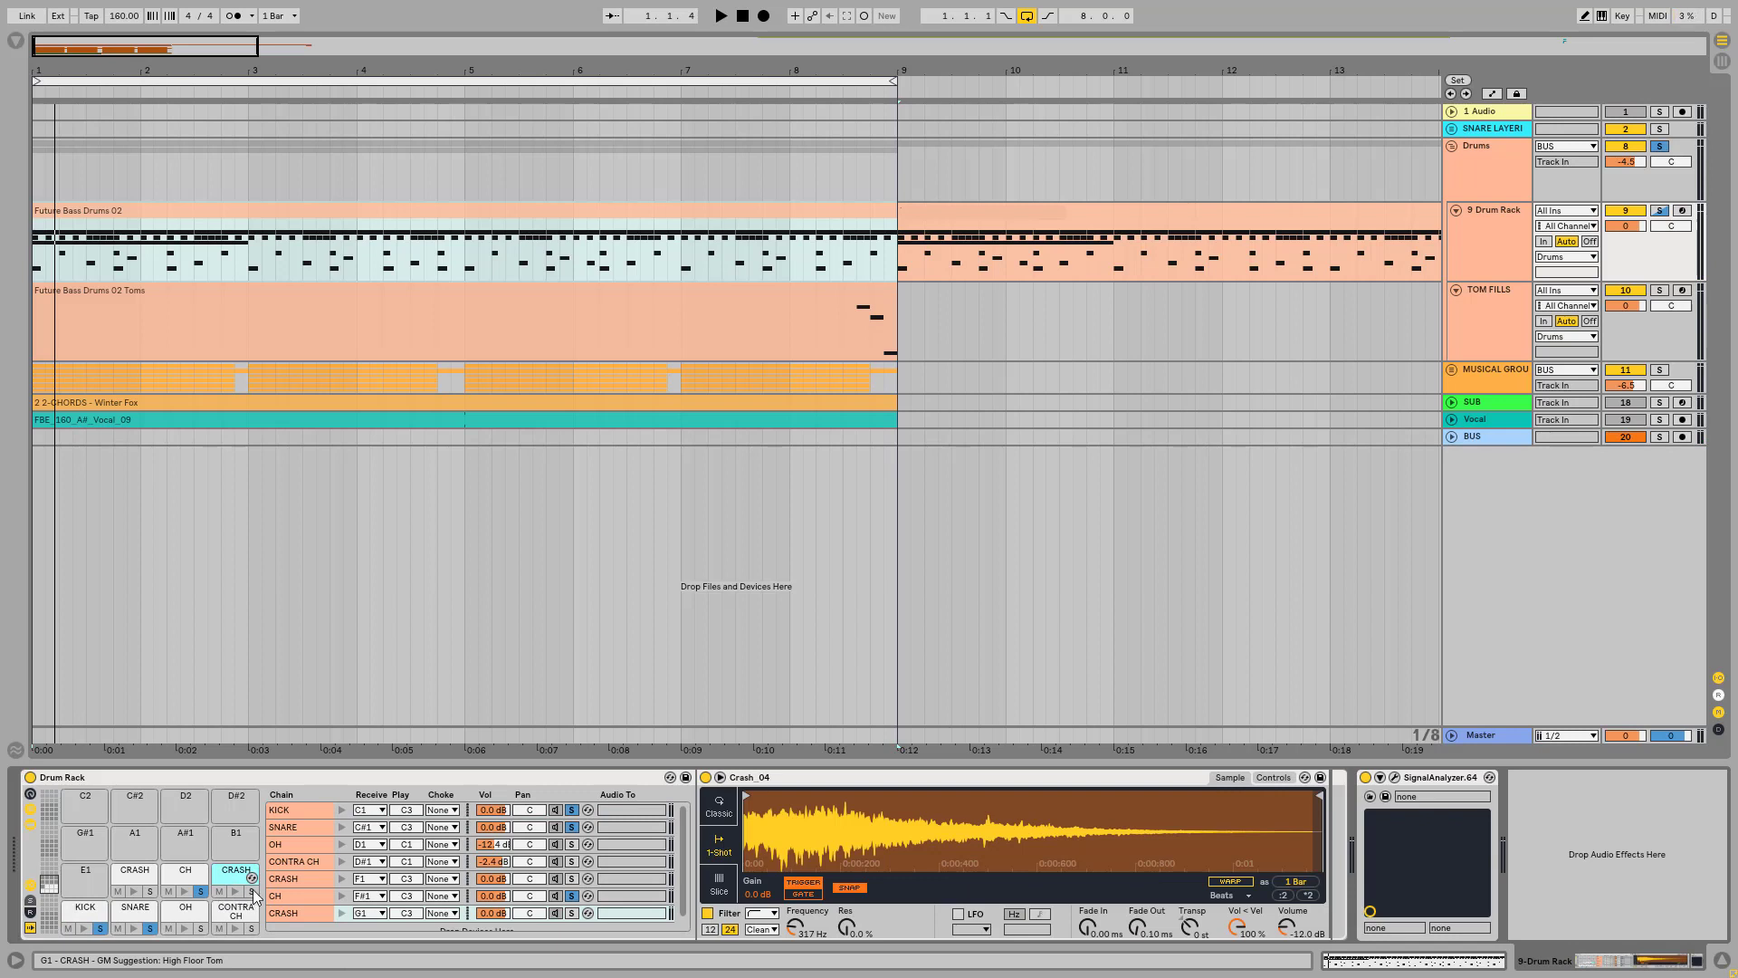
key("space")
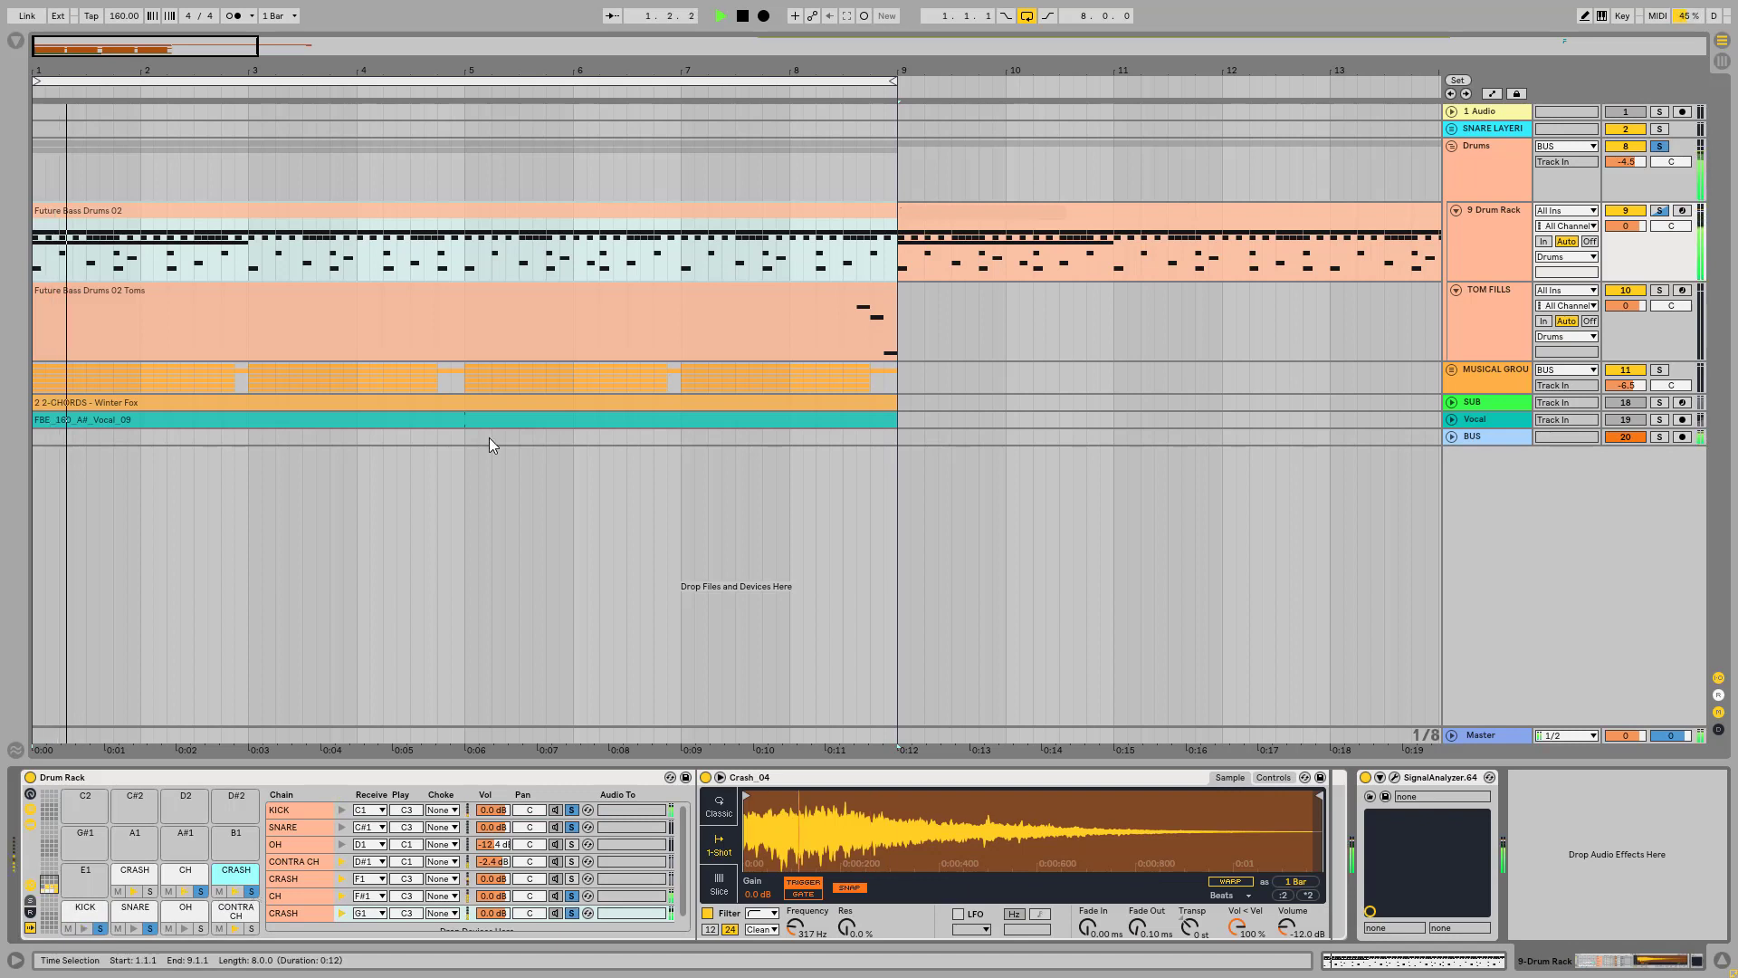
double_click(506, 217)
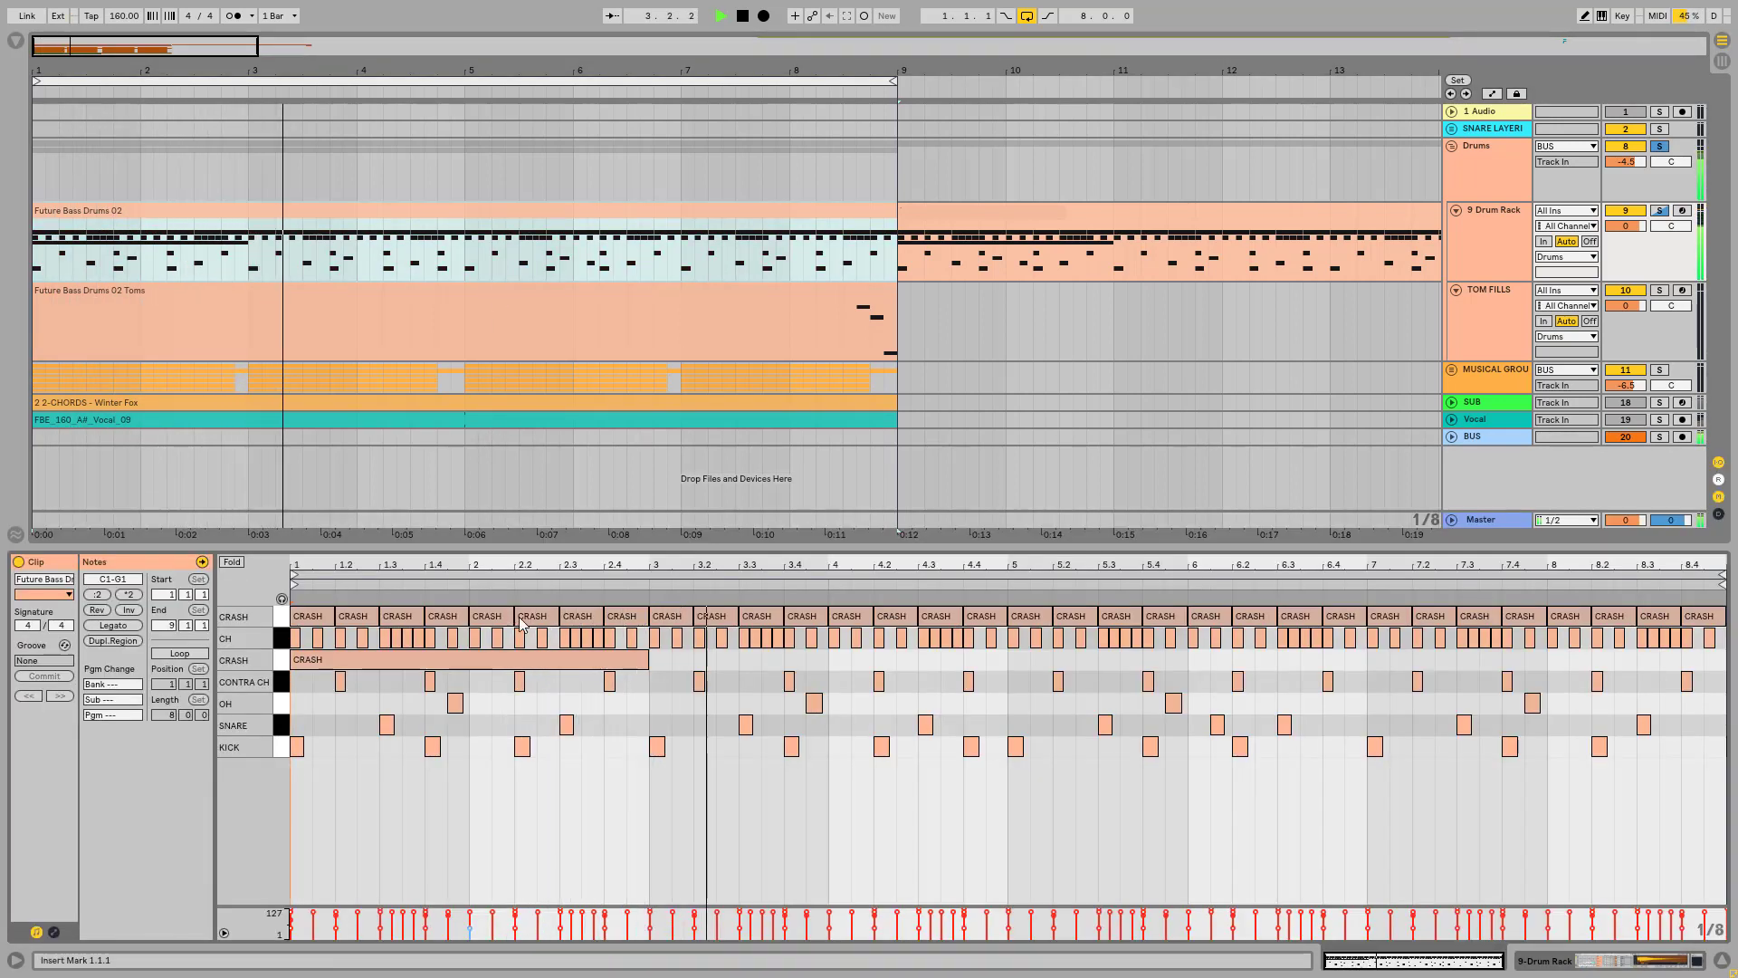
key("space")
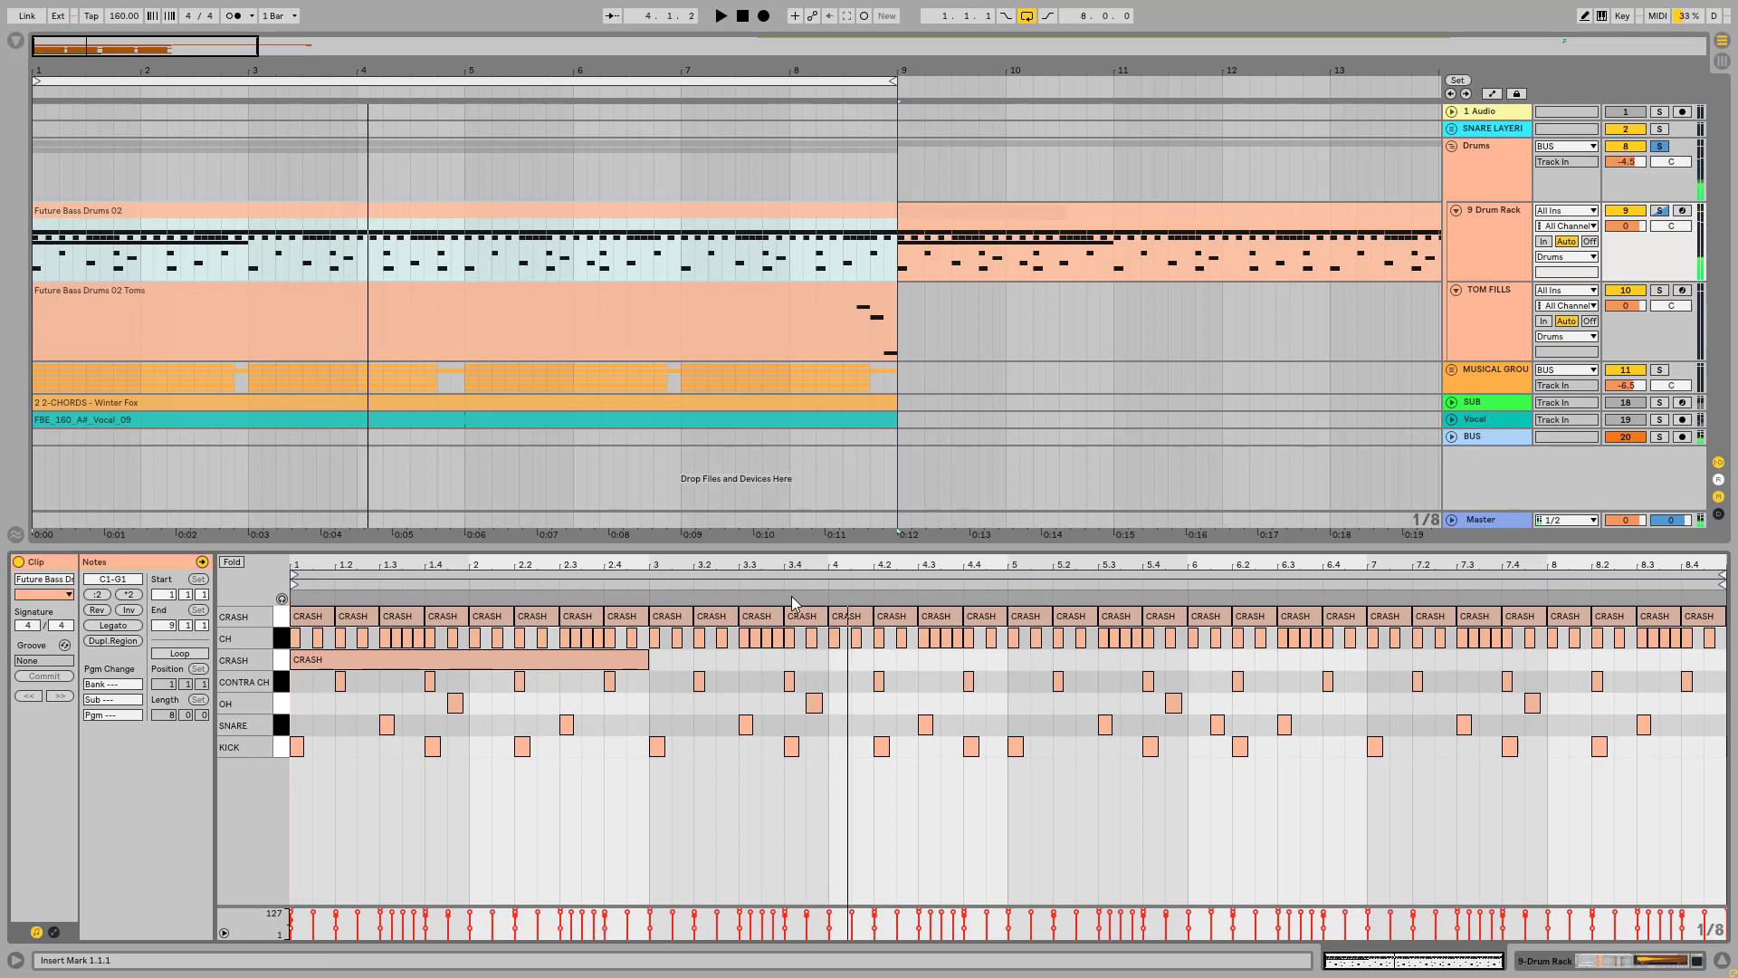
key("space")
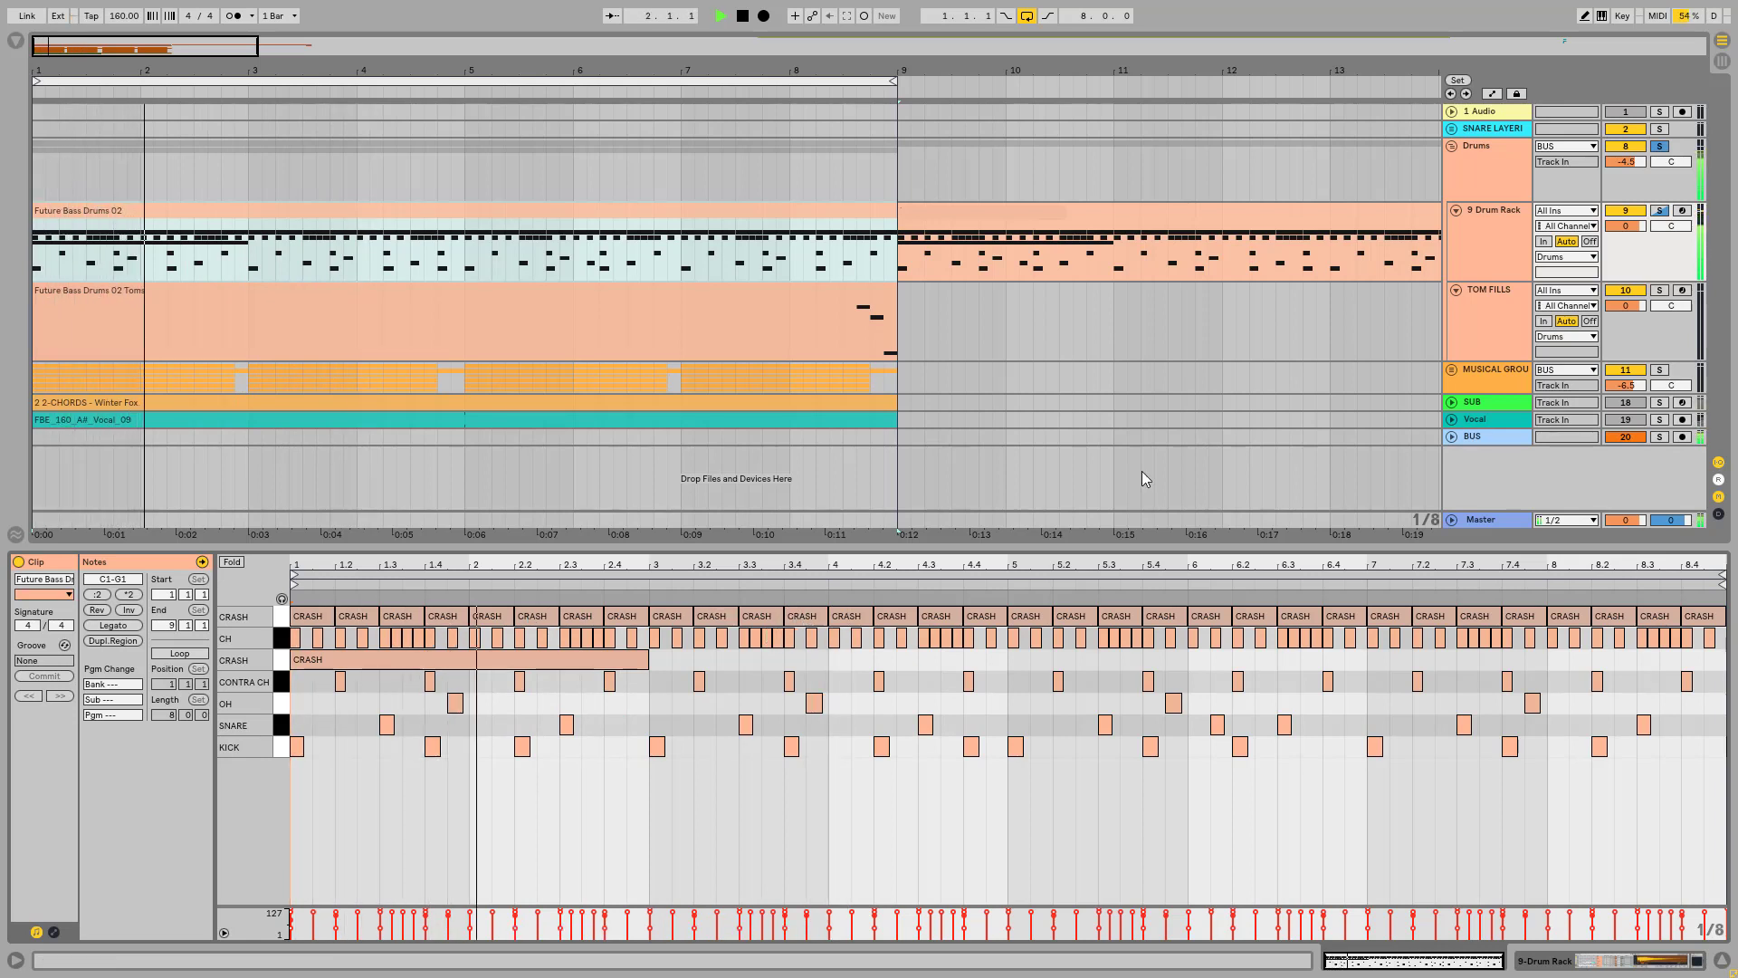
key("space")
Step: Add the F1 CRASH chain to the solo and play Future Bass Drums 02 with its note pattern open
left_click(1503, 210)
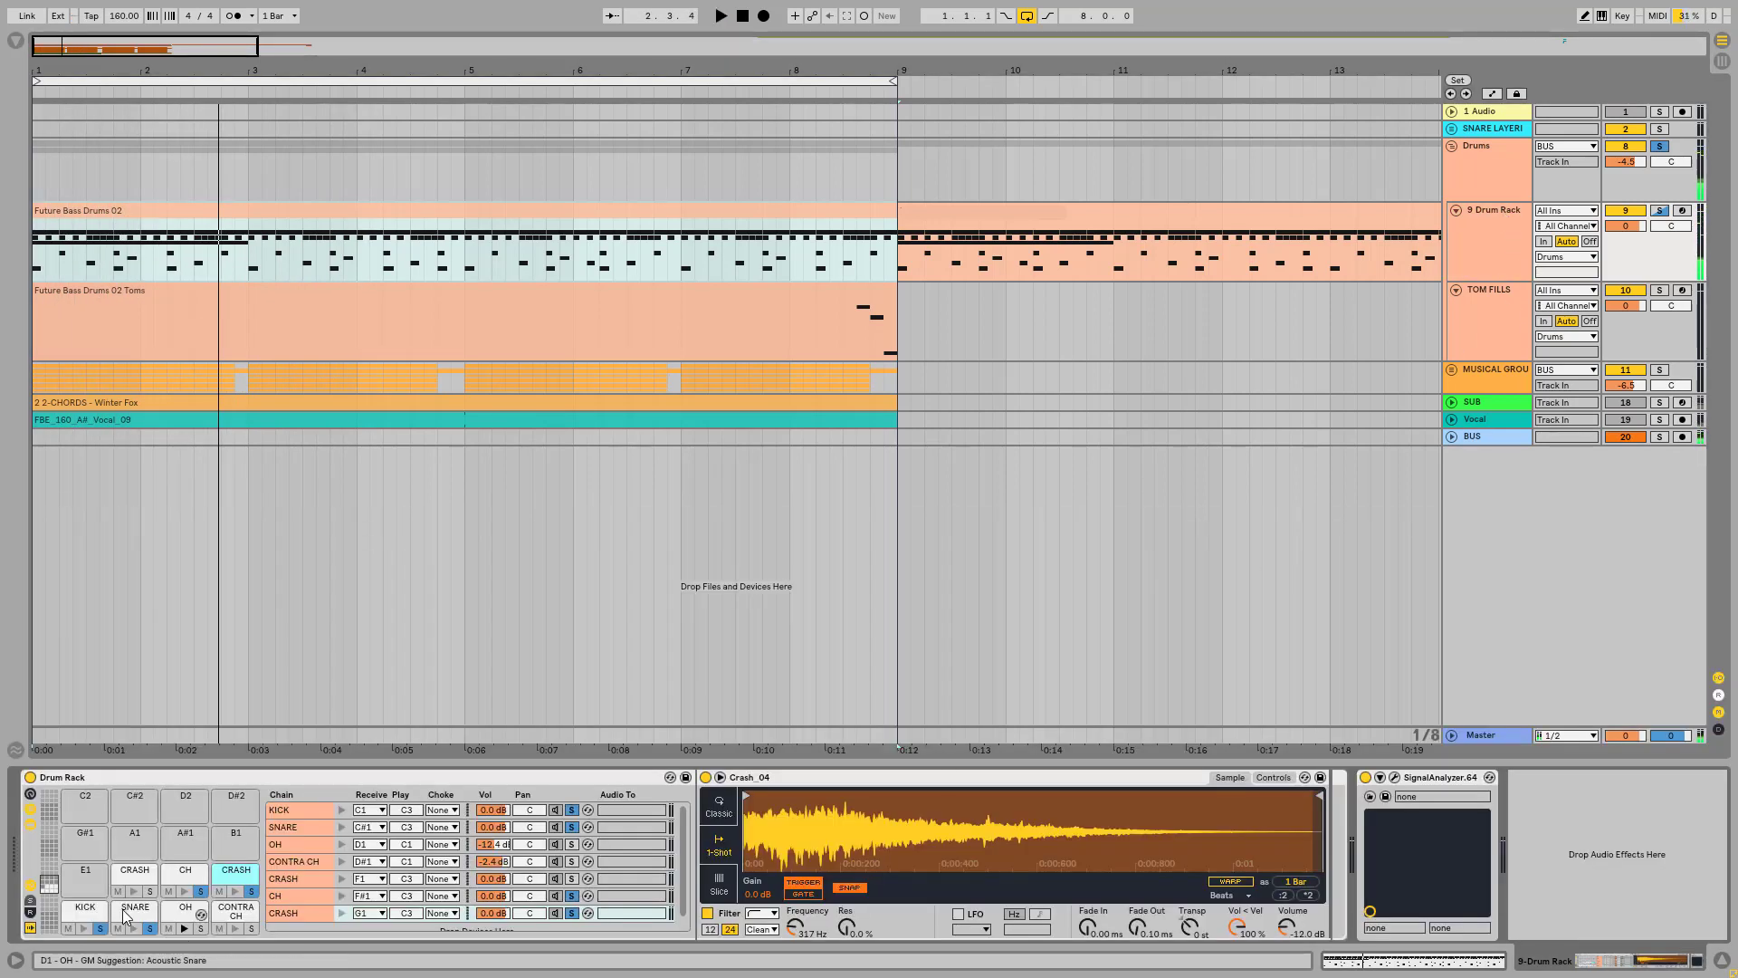
double_click(350, 214)
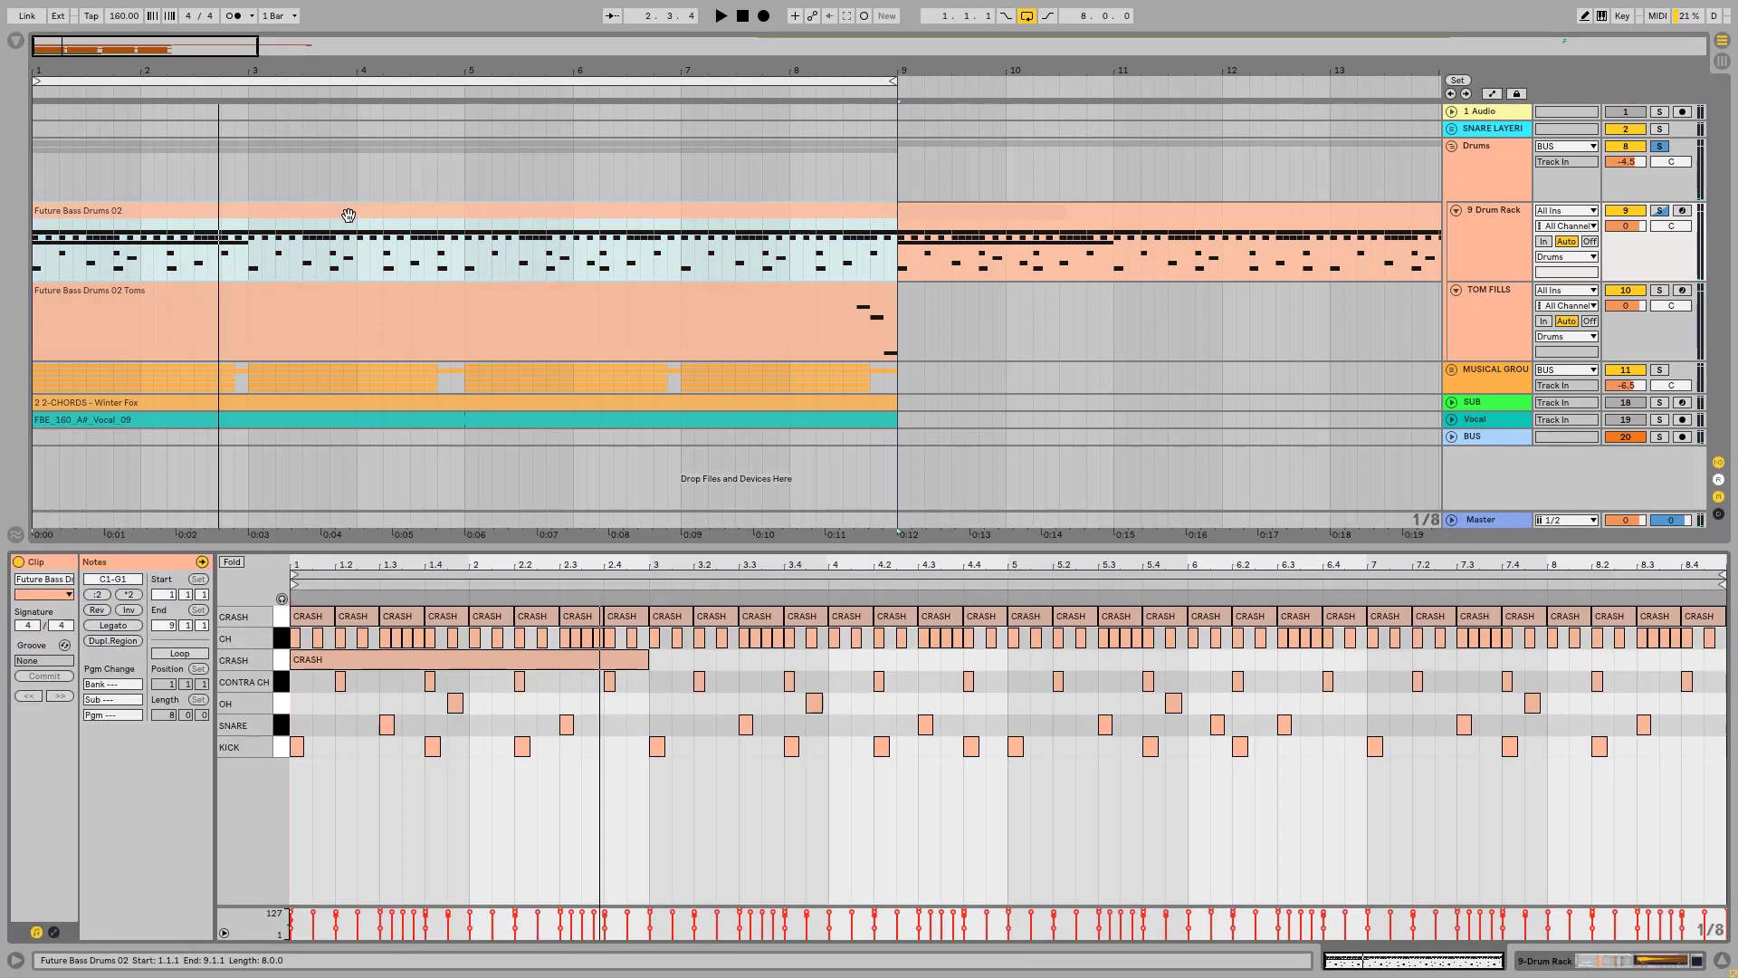
key("space")
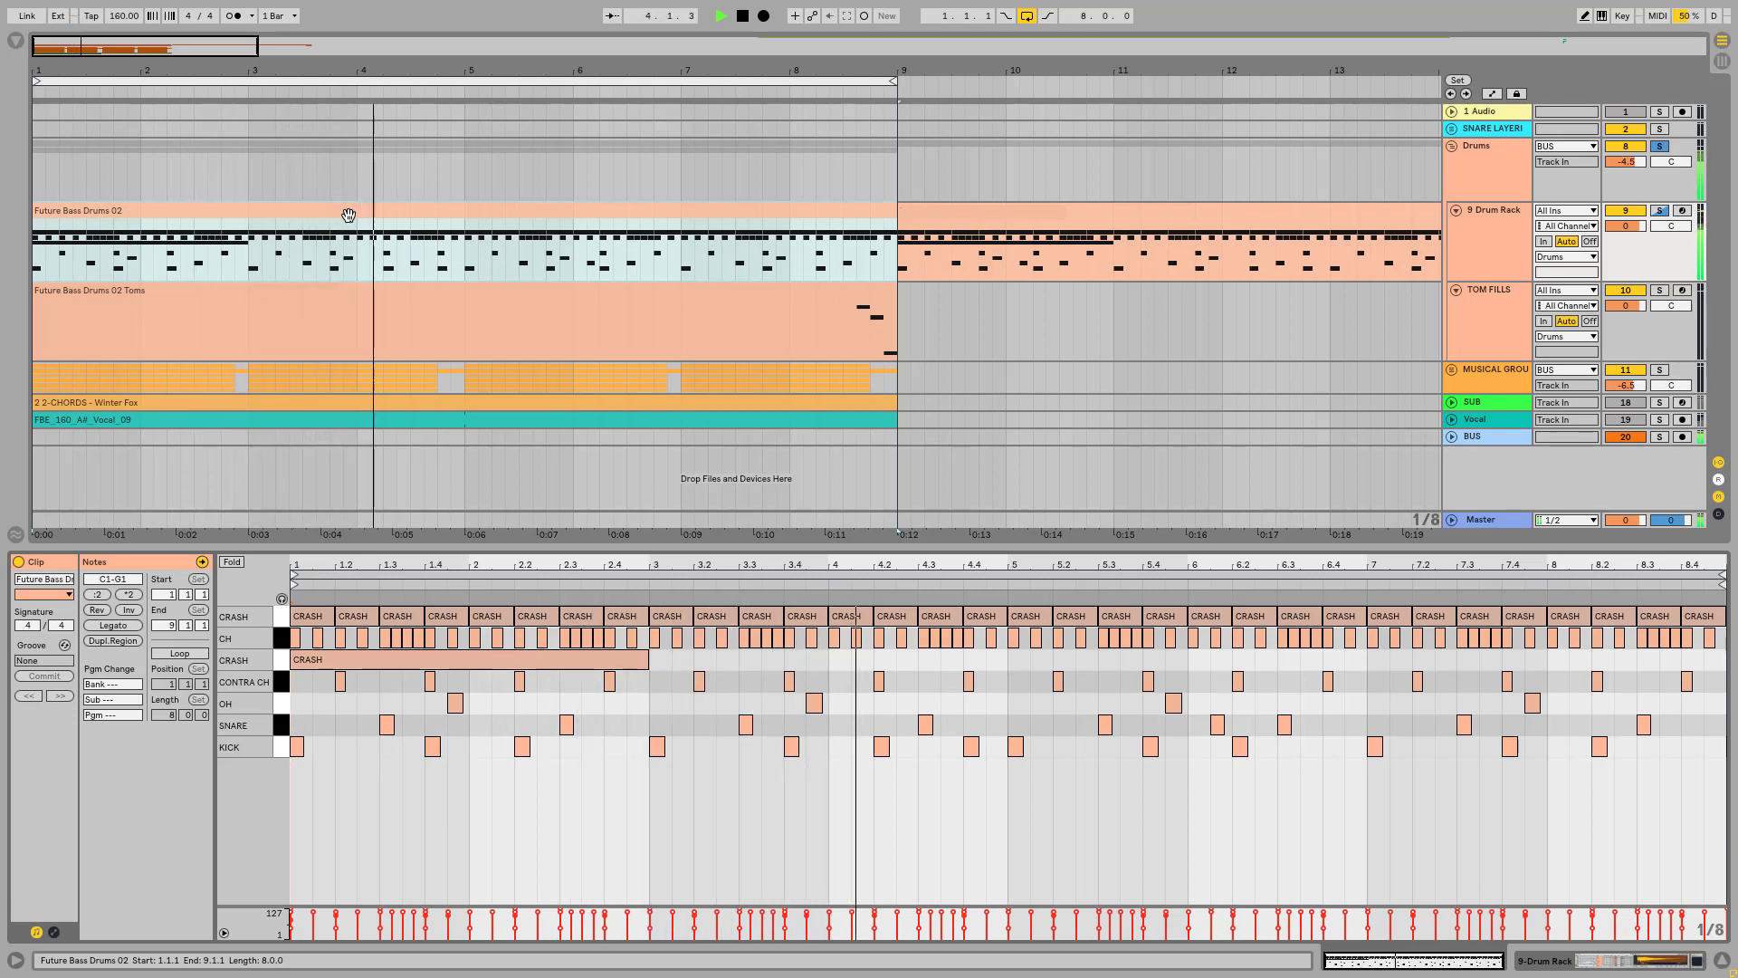
key("space")
Step: Open the CONTRA CH chain's Operator and effects in the Drum Rack and play the drum pattern
double_click(1496, 211)
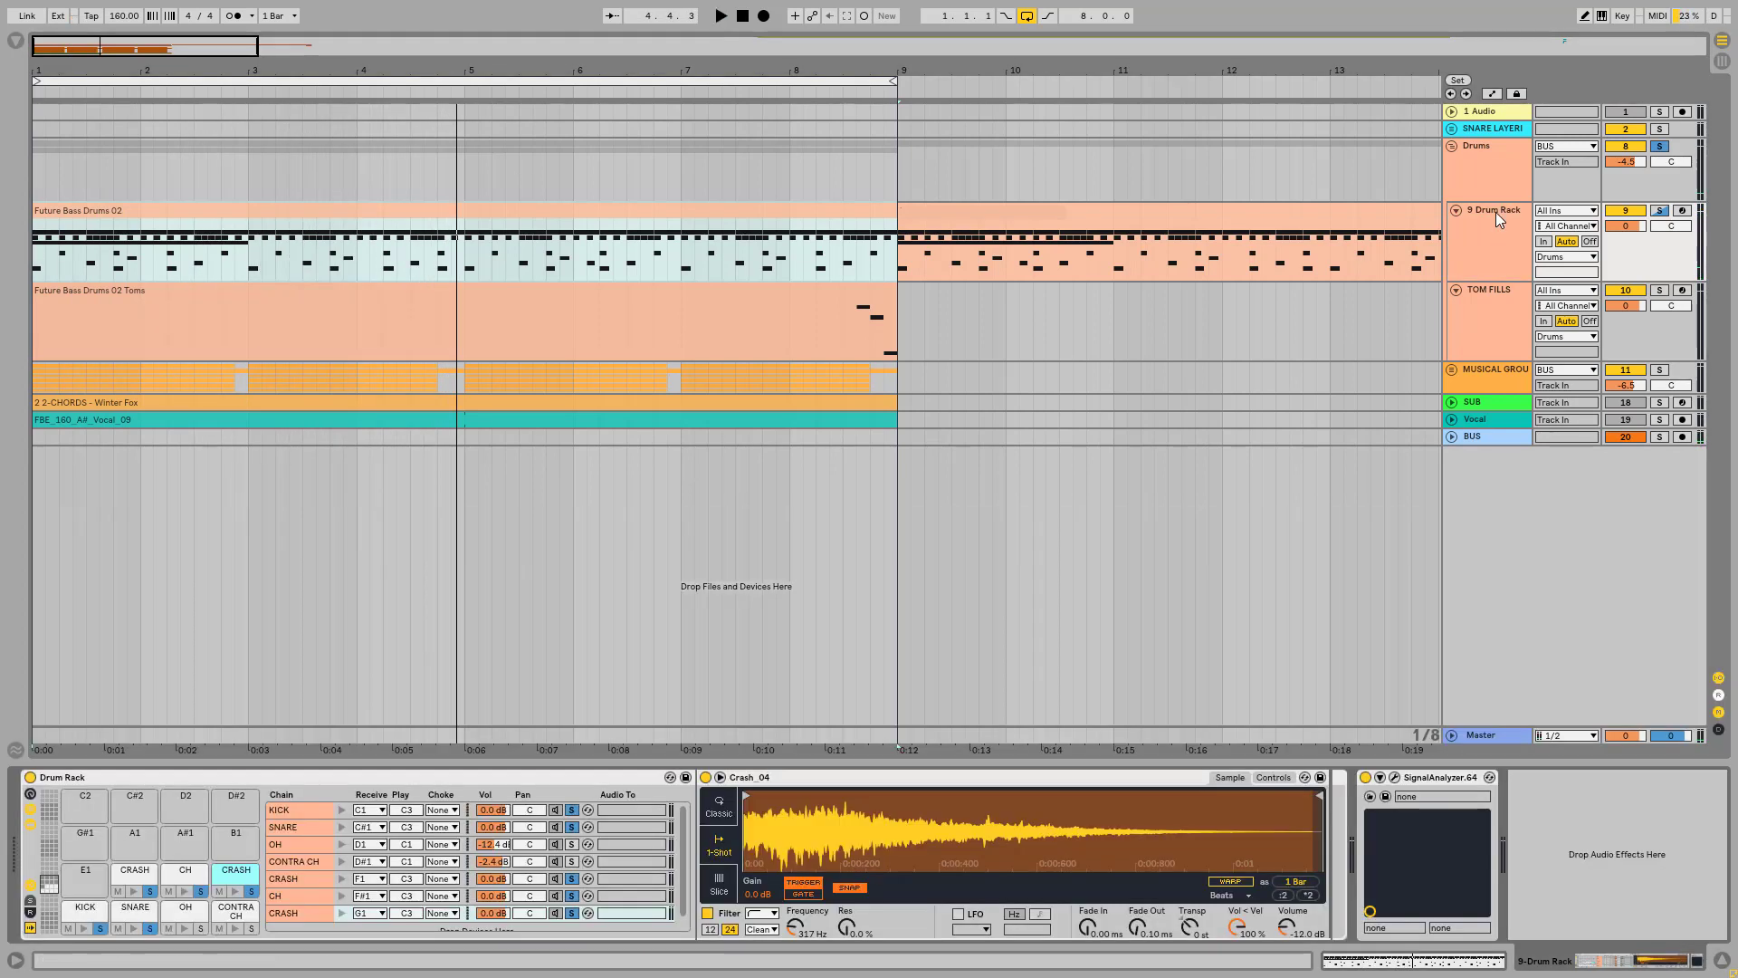
left_click(239, 910)
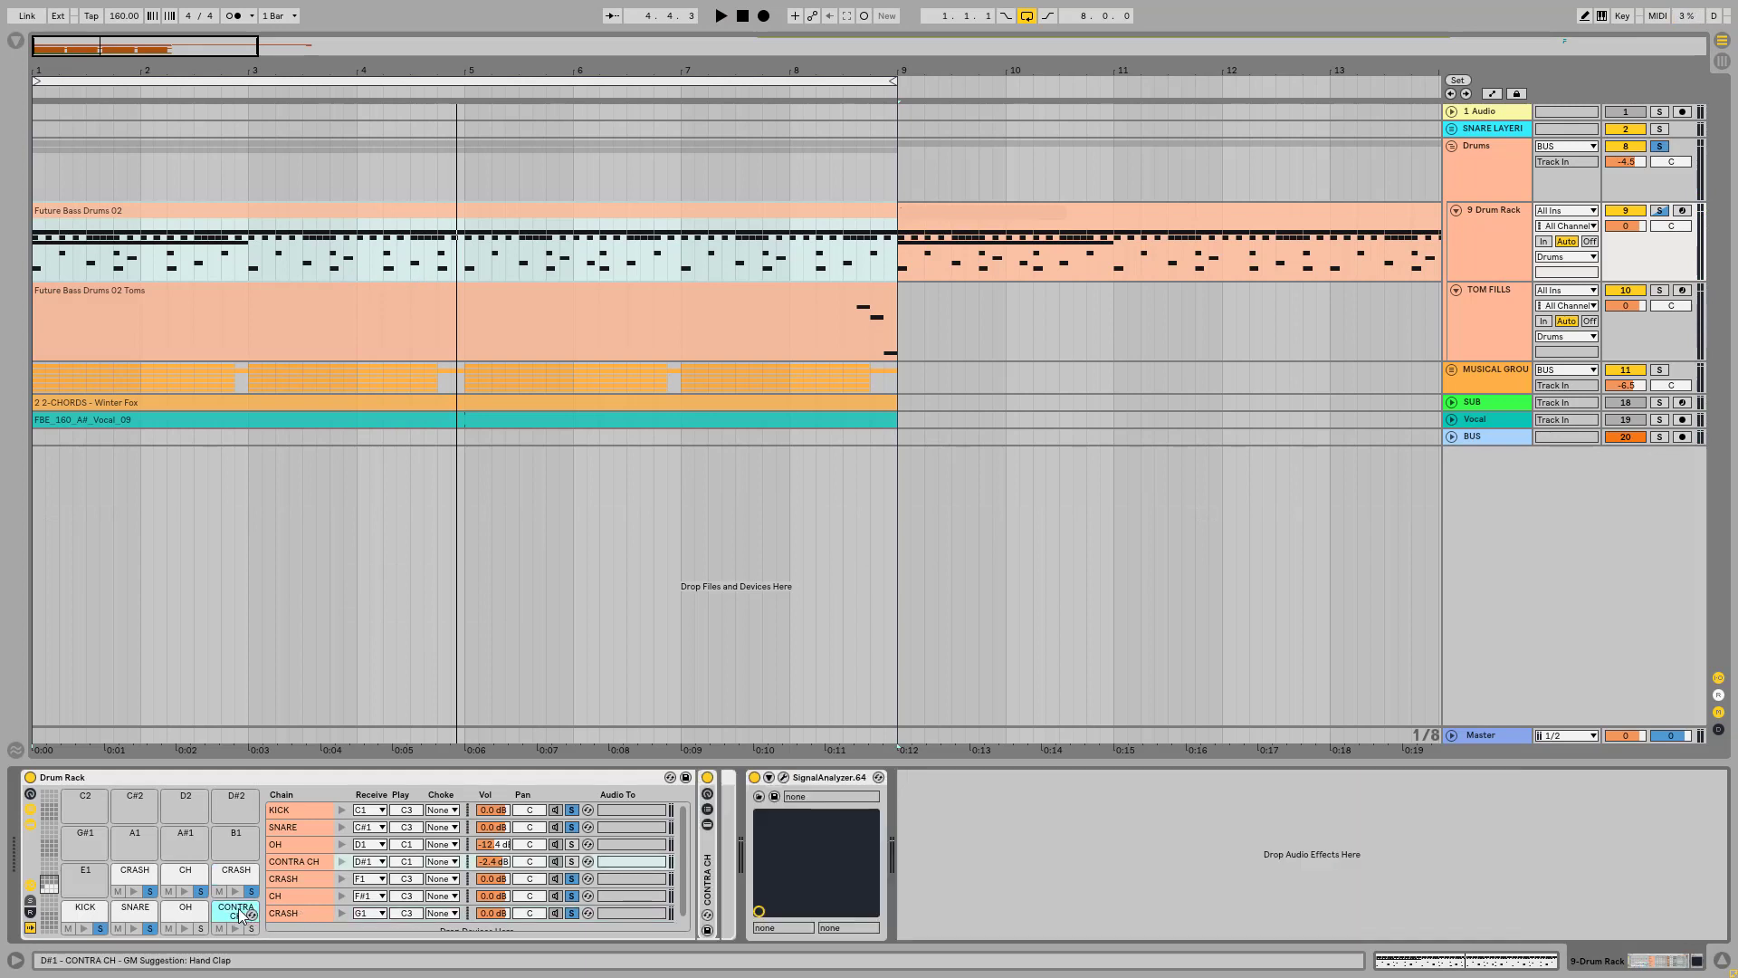
double_click(708, 848)
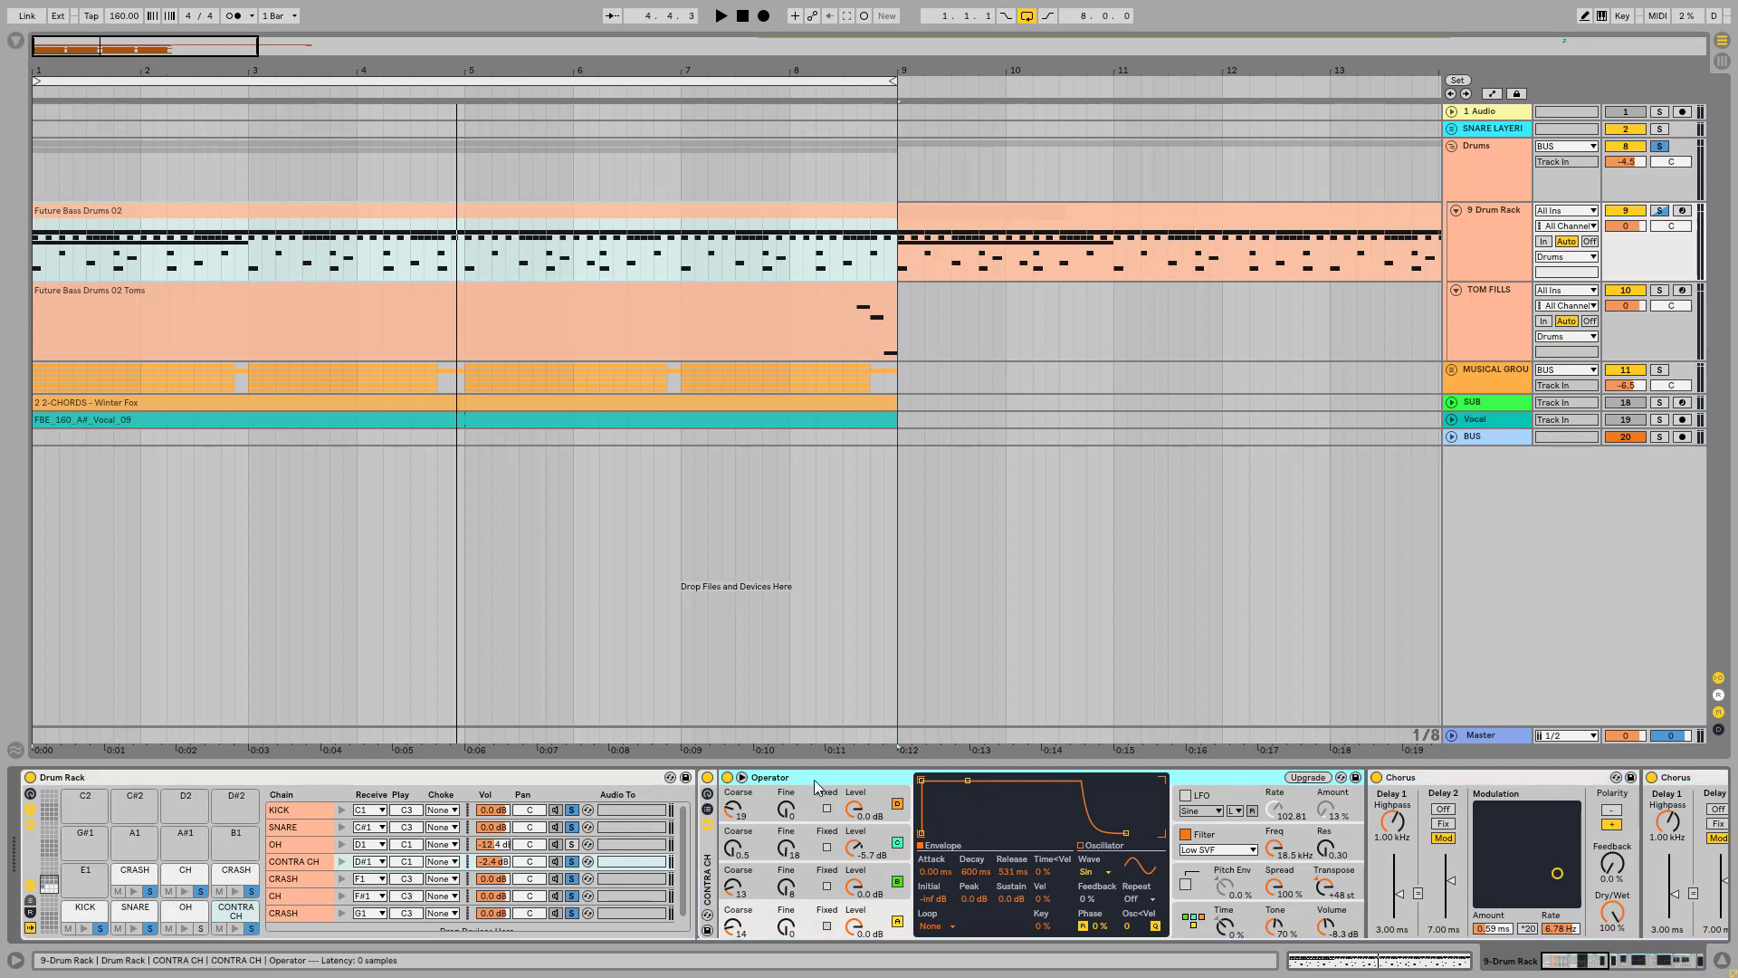
key("space")
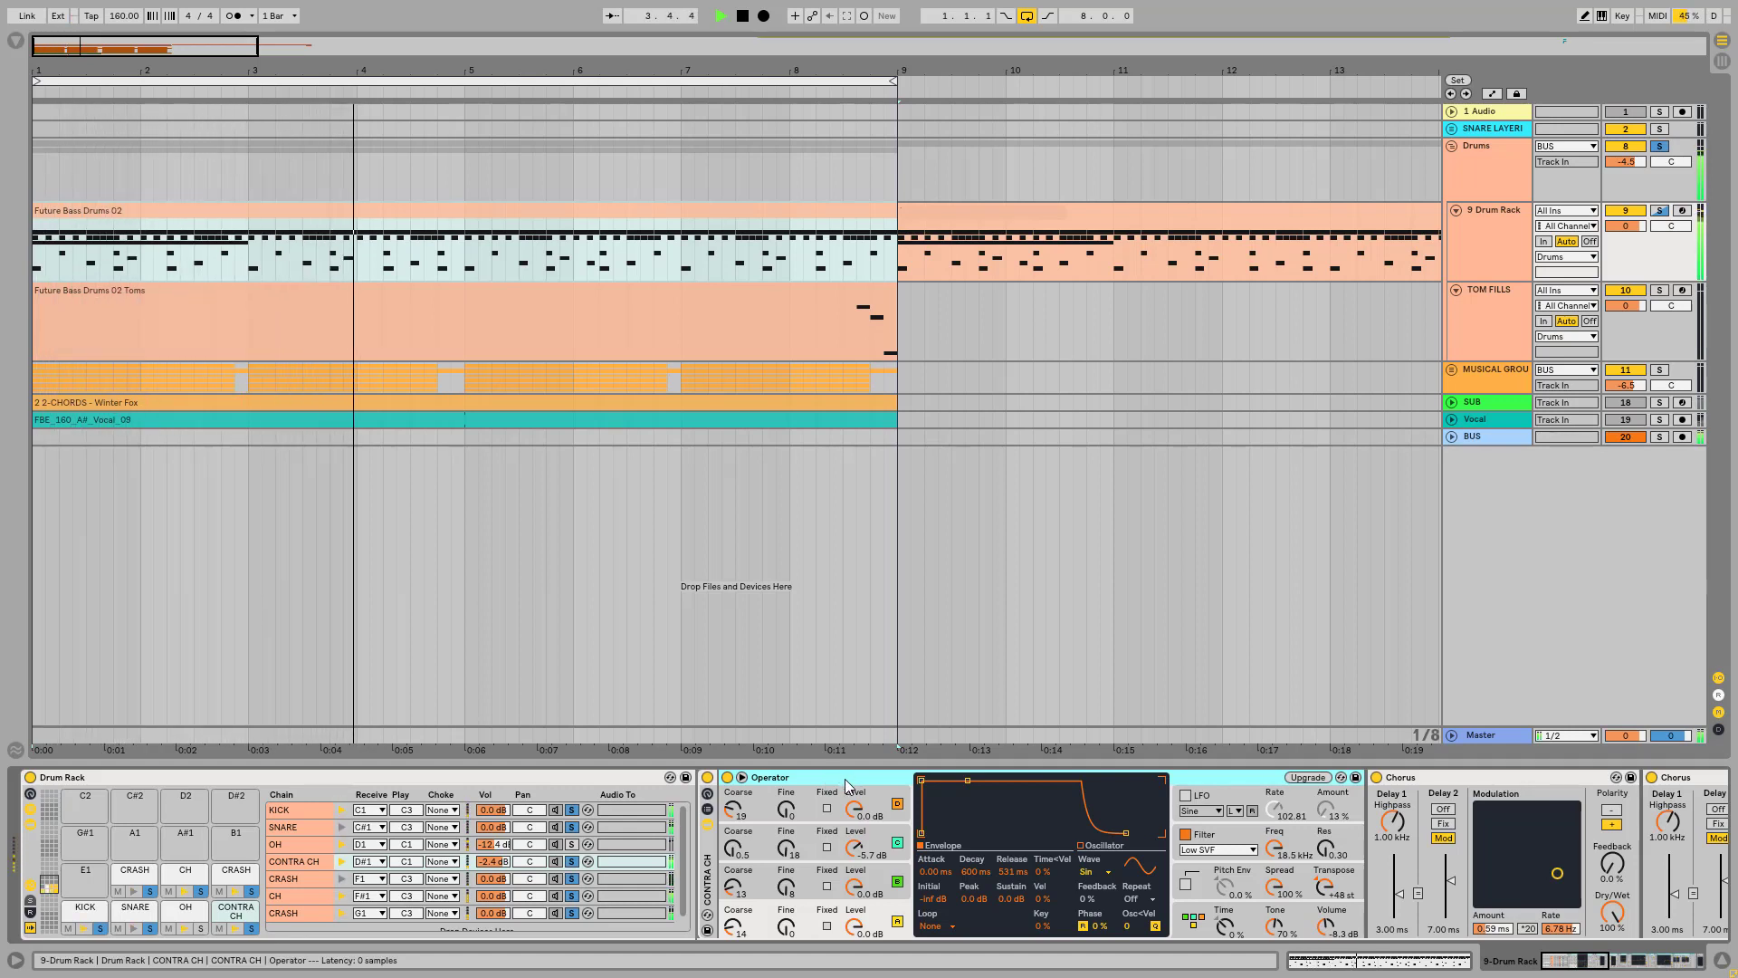
key("space")
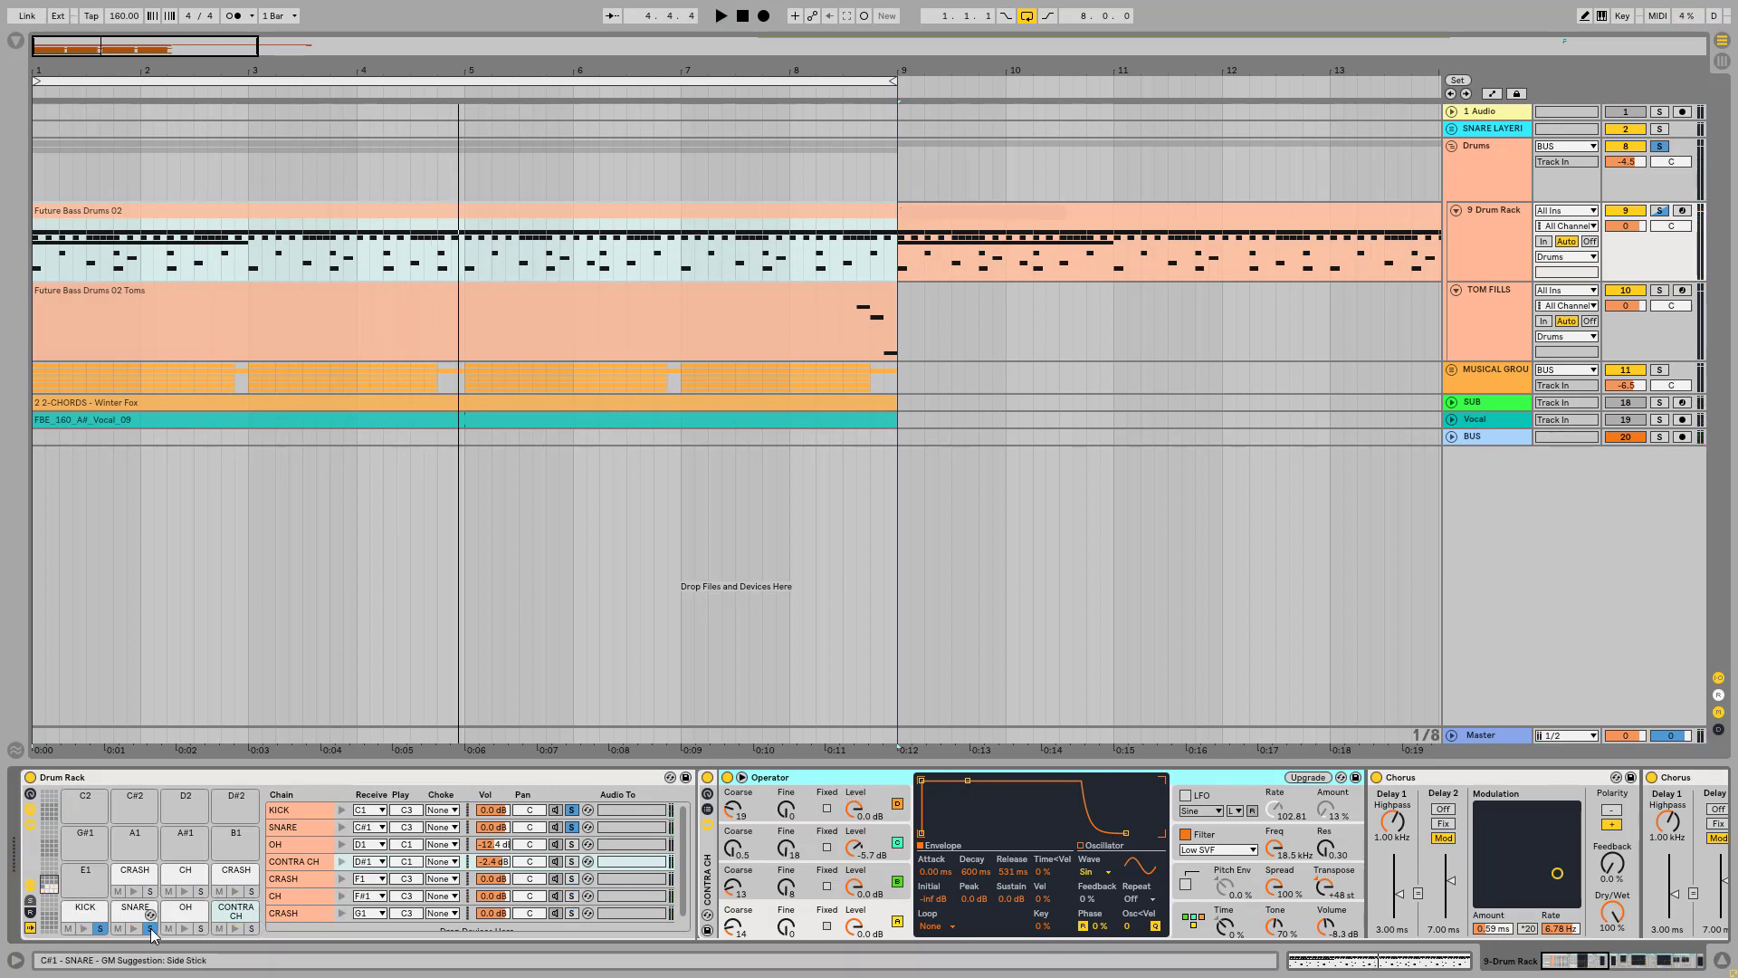
Step: Solo only the CONTRA CH chain by clearing the other chain solos, and play it in isolation
left_click(252, 929)
key("space")
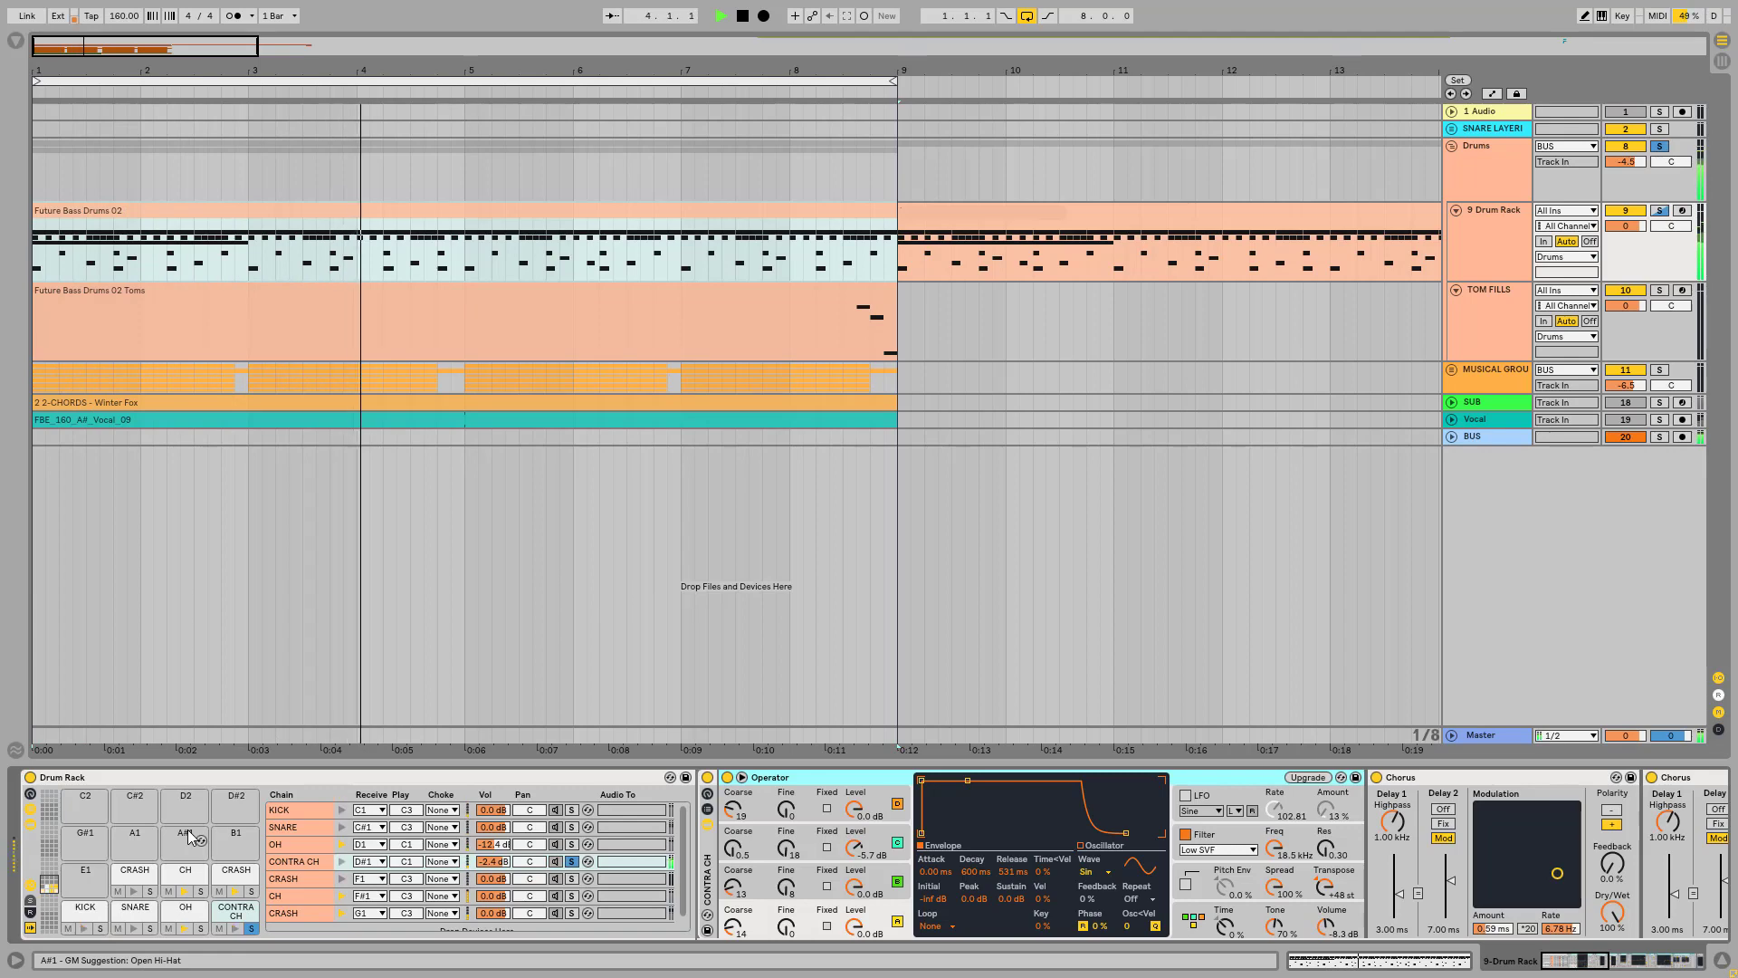
key("space")
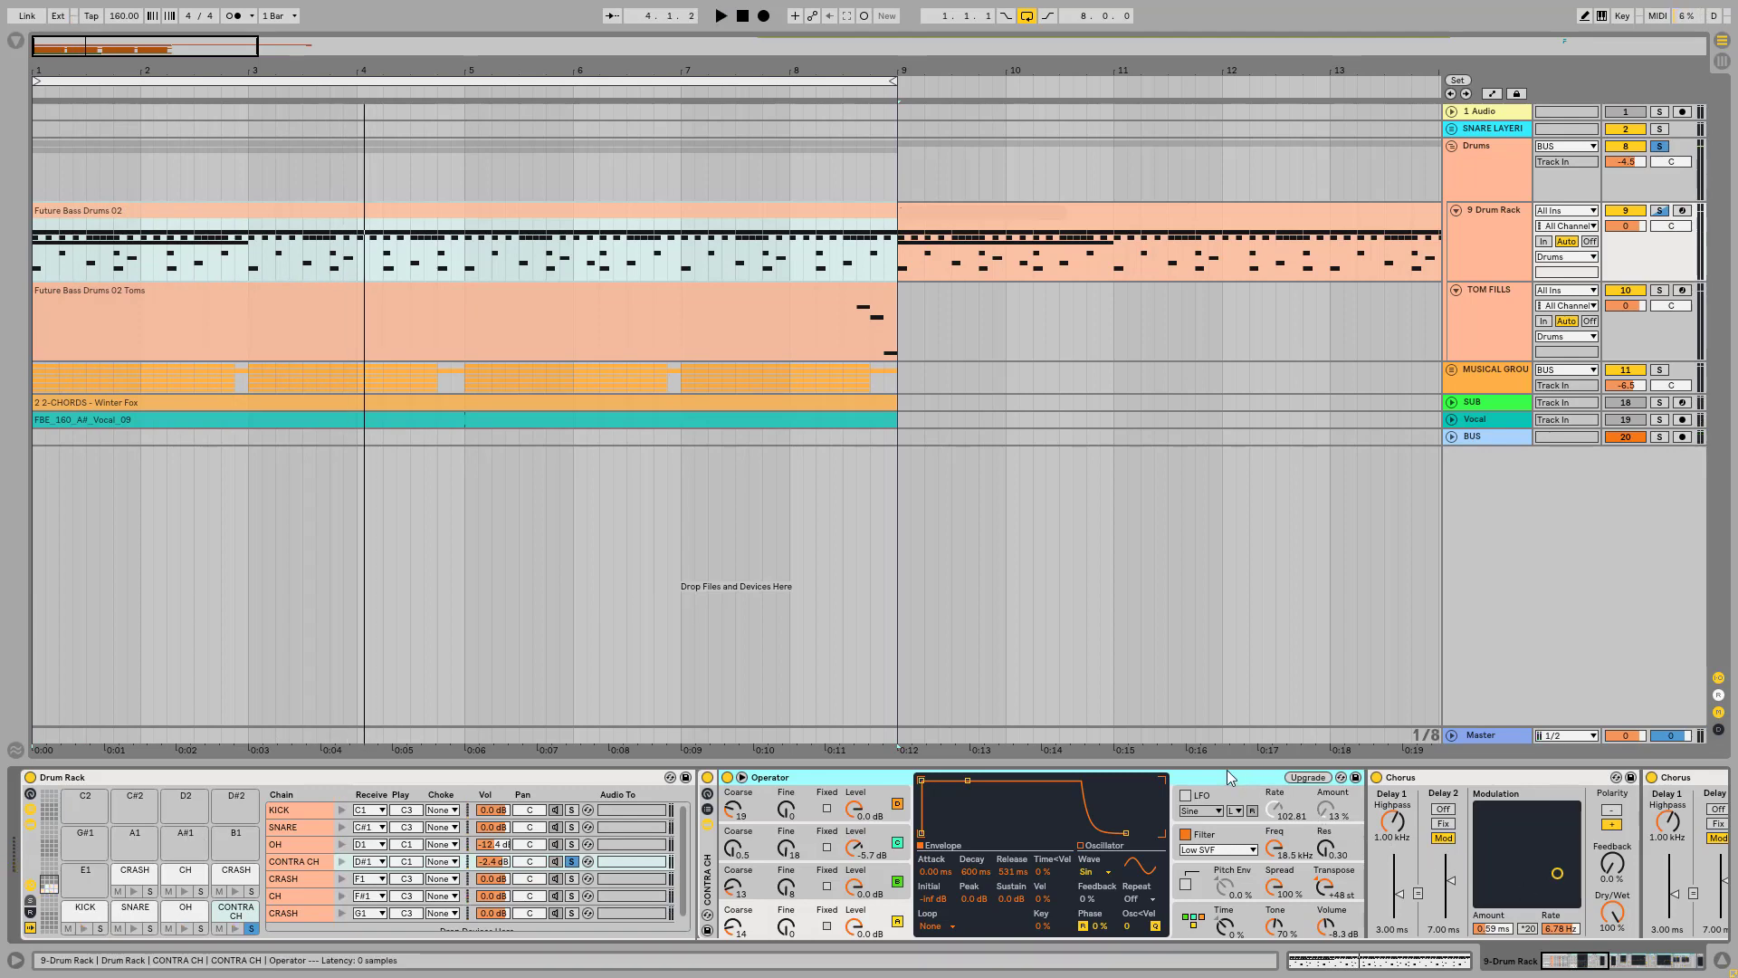
Step: Examine the CONTRA CH Operator's FM algorithm and global settings alongside oscillator A's envelope and waveform
mouse_move(1587, 964)
left_mouse_down()
mouse_move(1645, 965)
mouse_move(1579, 963)
left_mouse_up()
left_click(1187, 923)
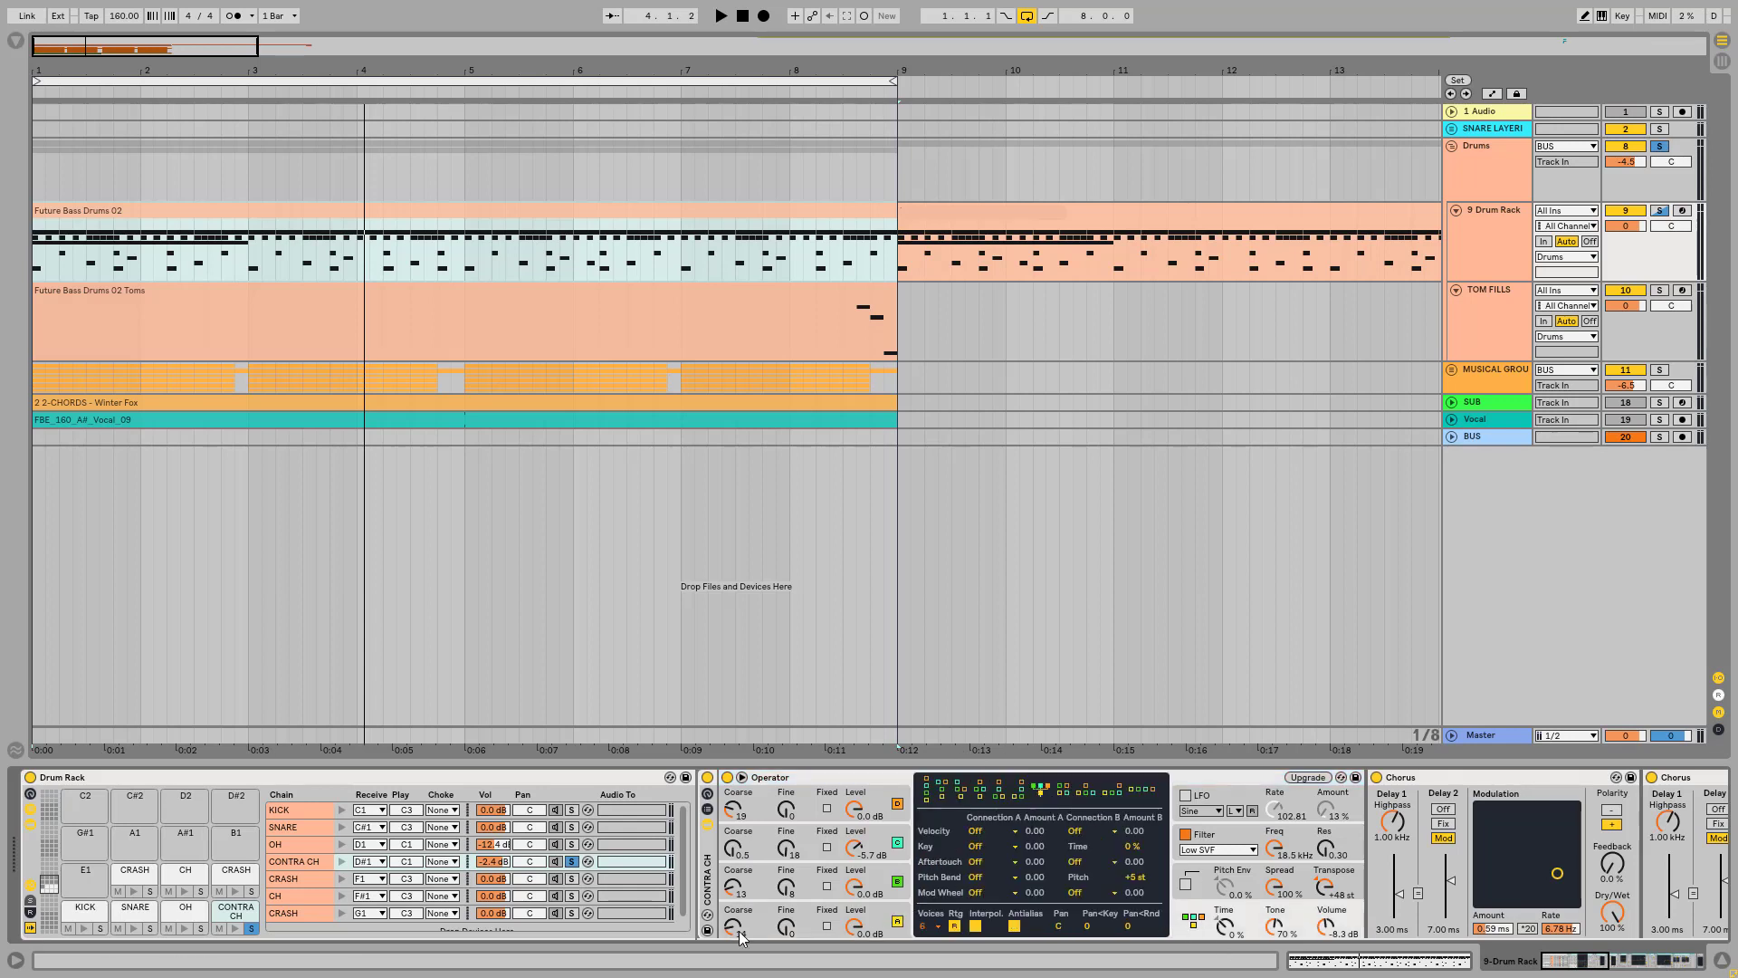
left_click(875, 921)
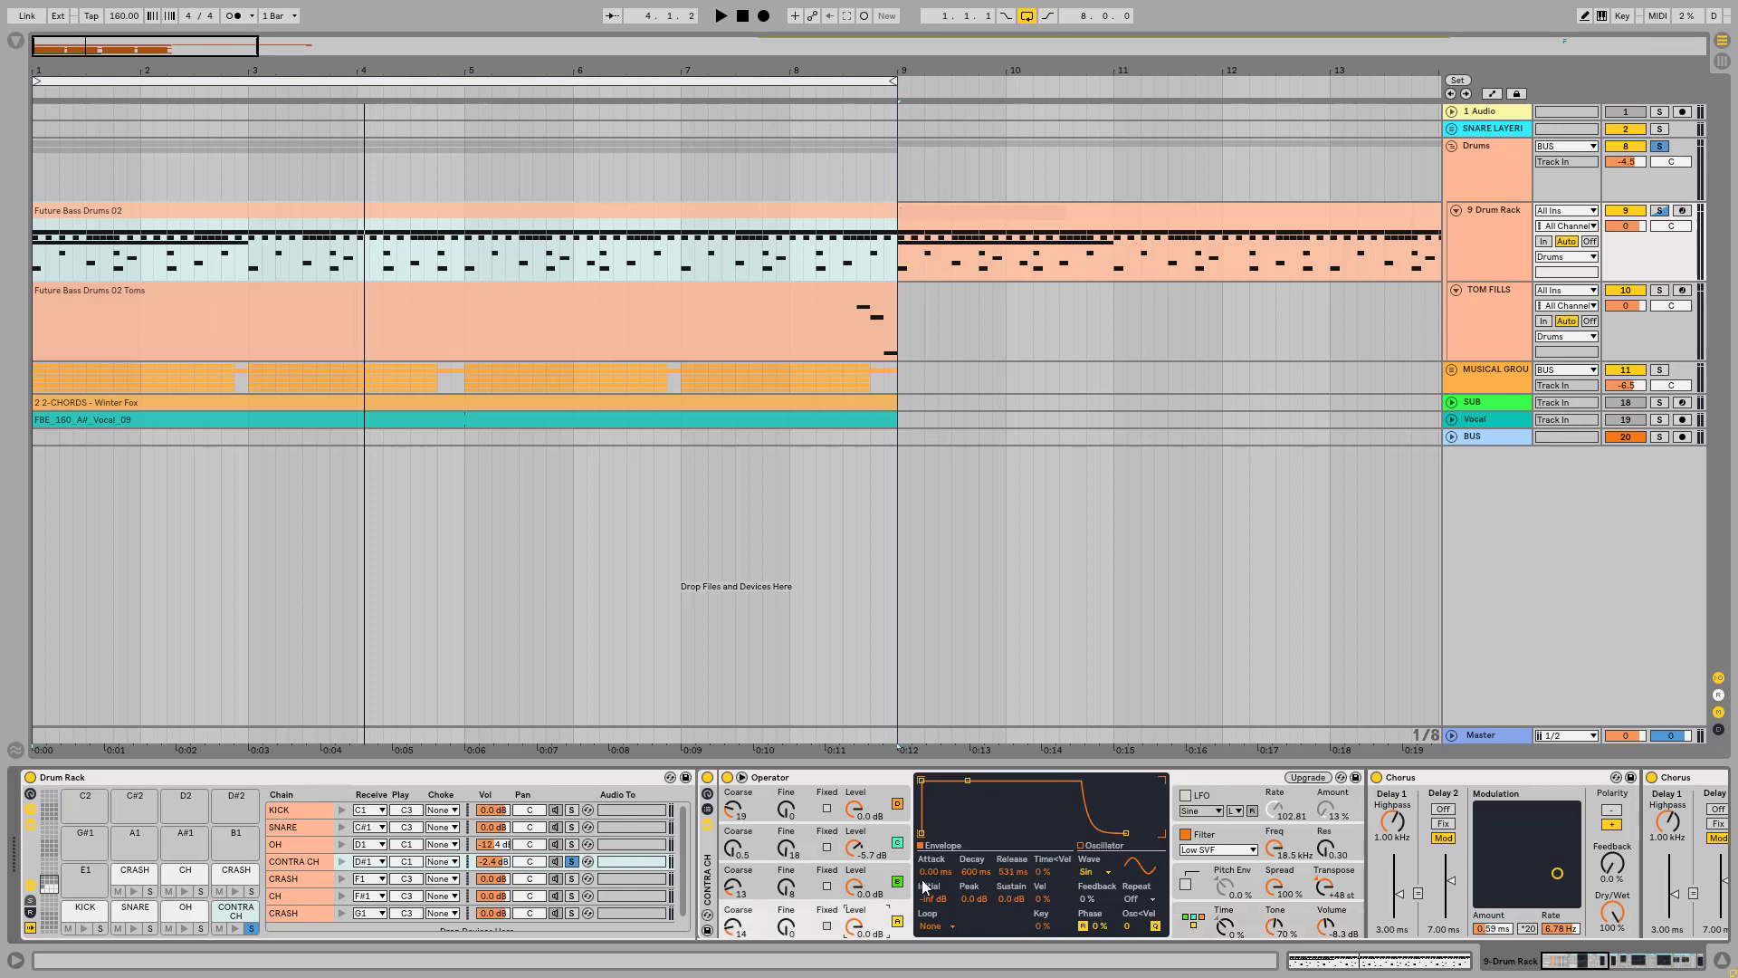
left_click(1194, 919)
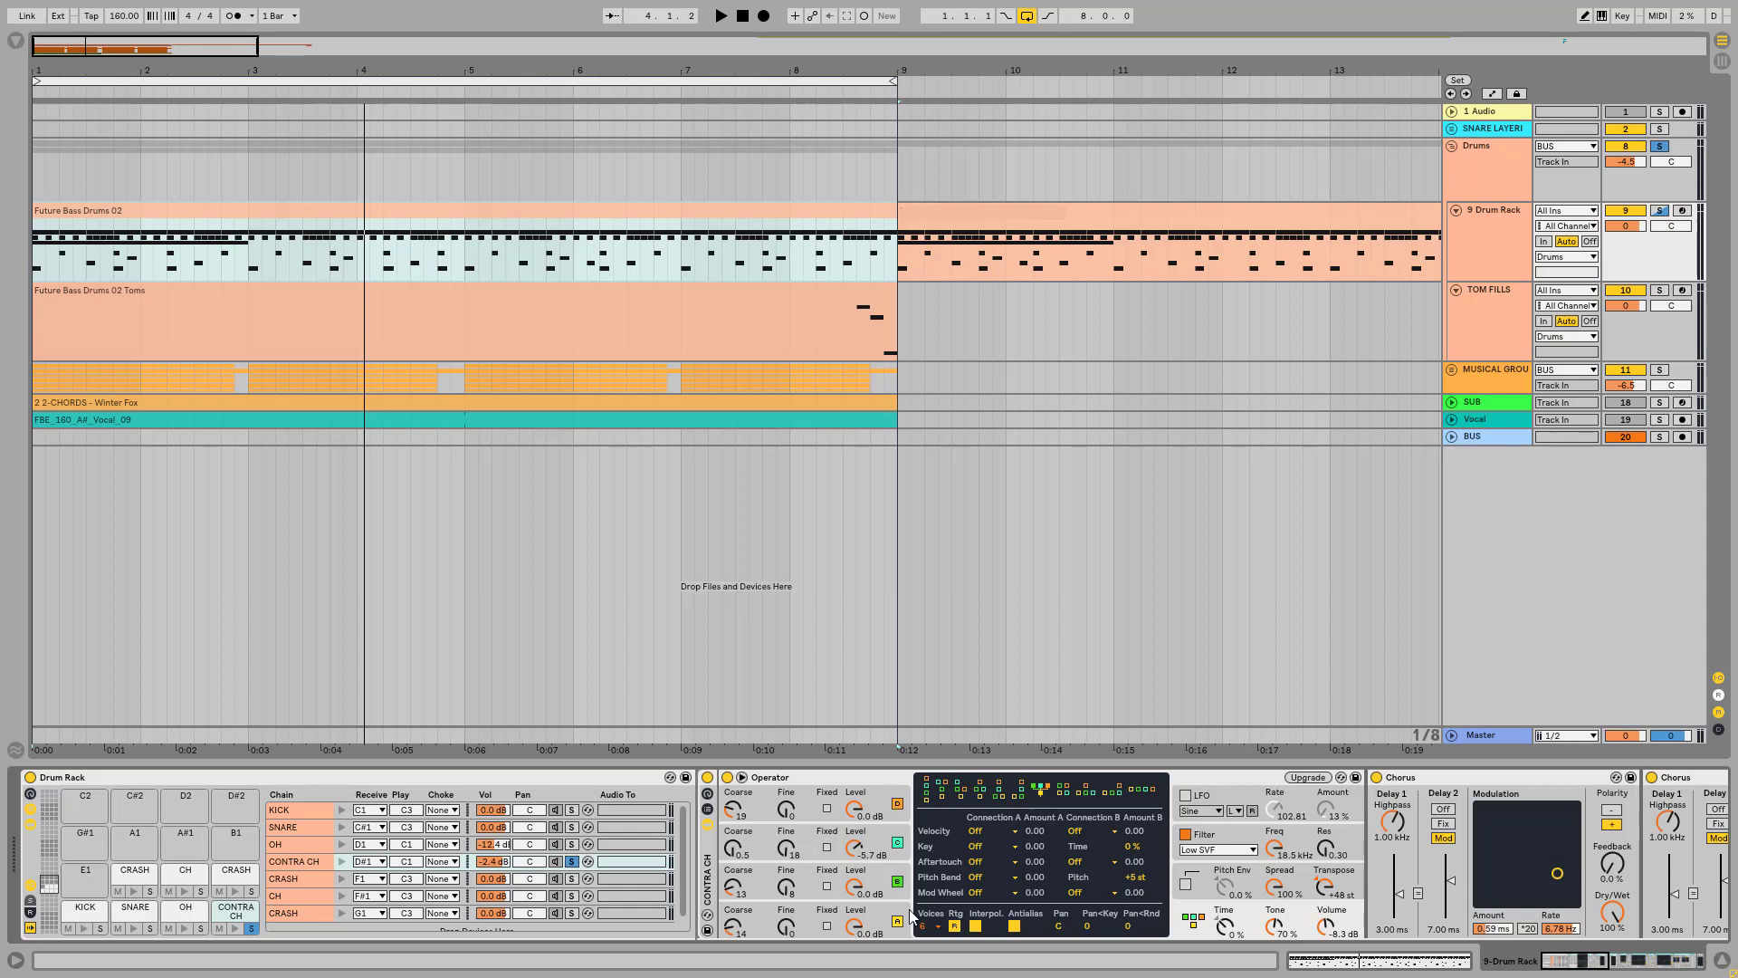
left_click(768, 925)
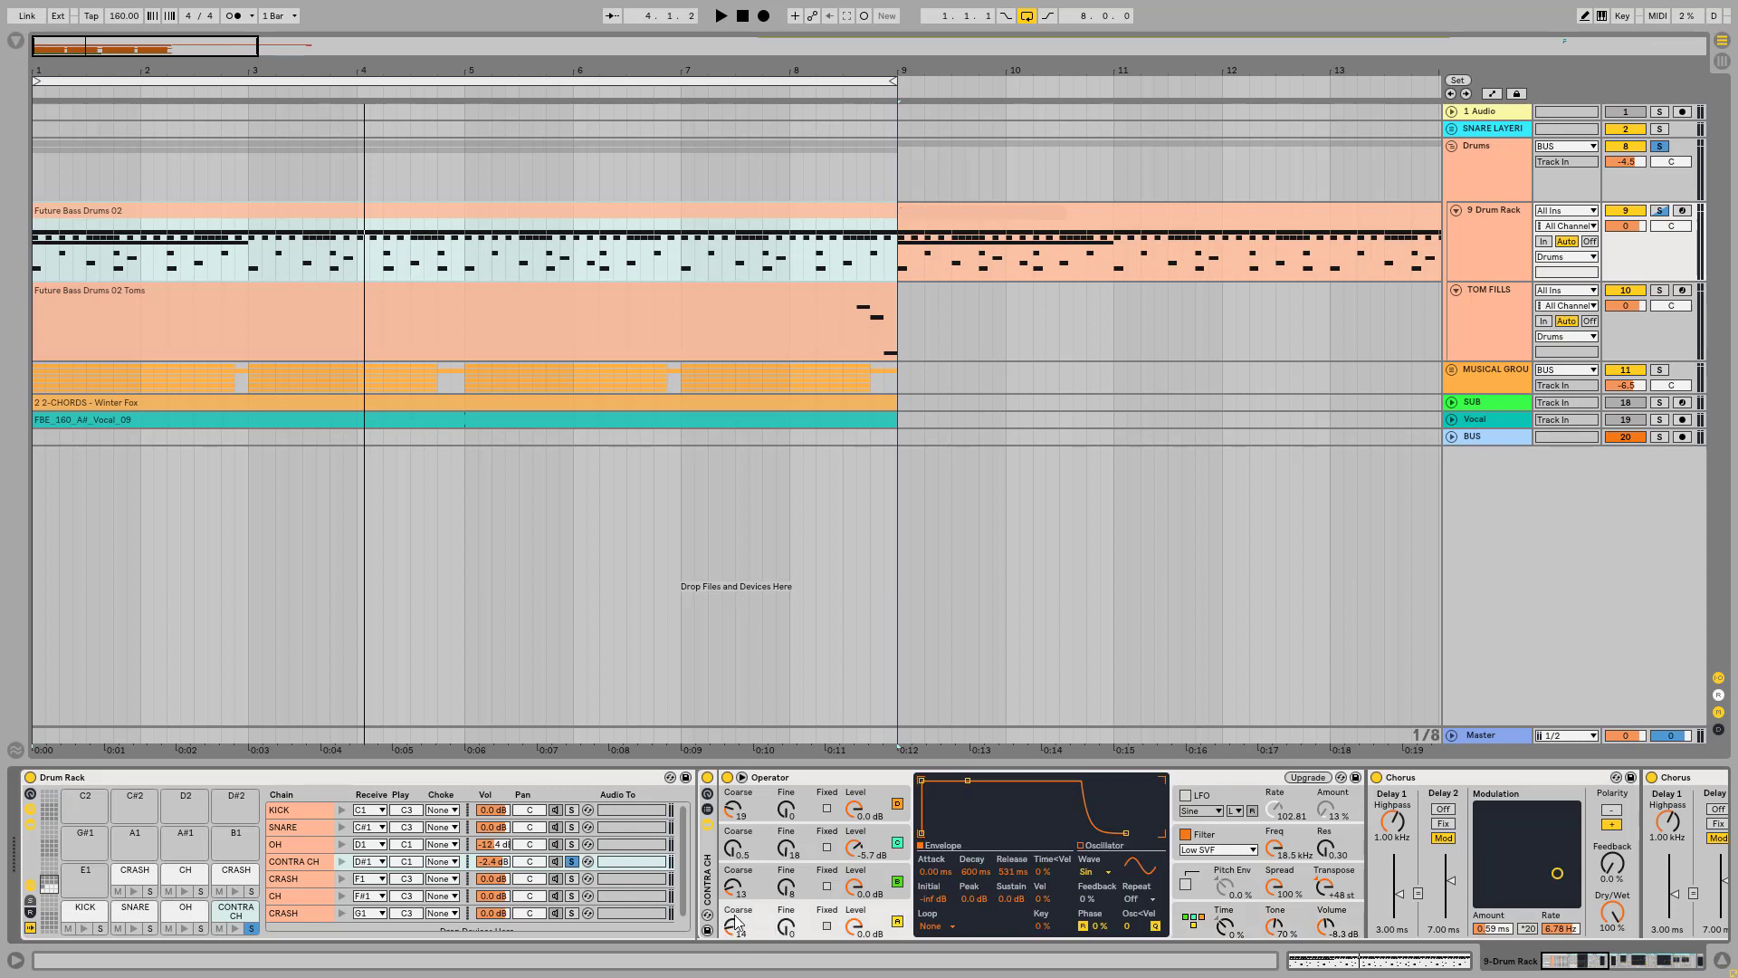
Step: Show oscillator B's user waveform in Operator's harmonics editor with fewer partials displayed
left_click(768, 877)
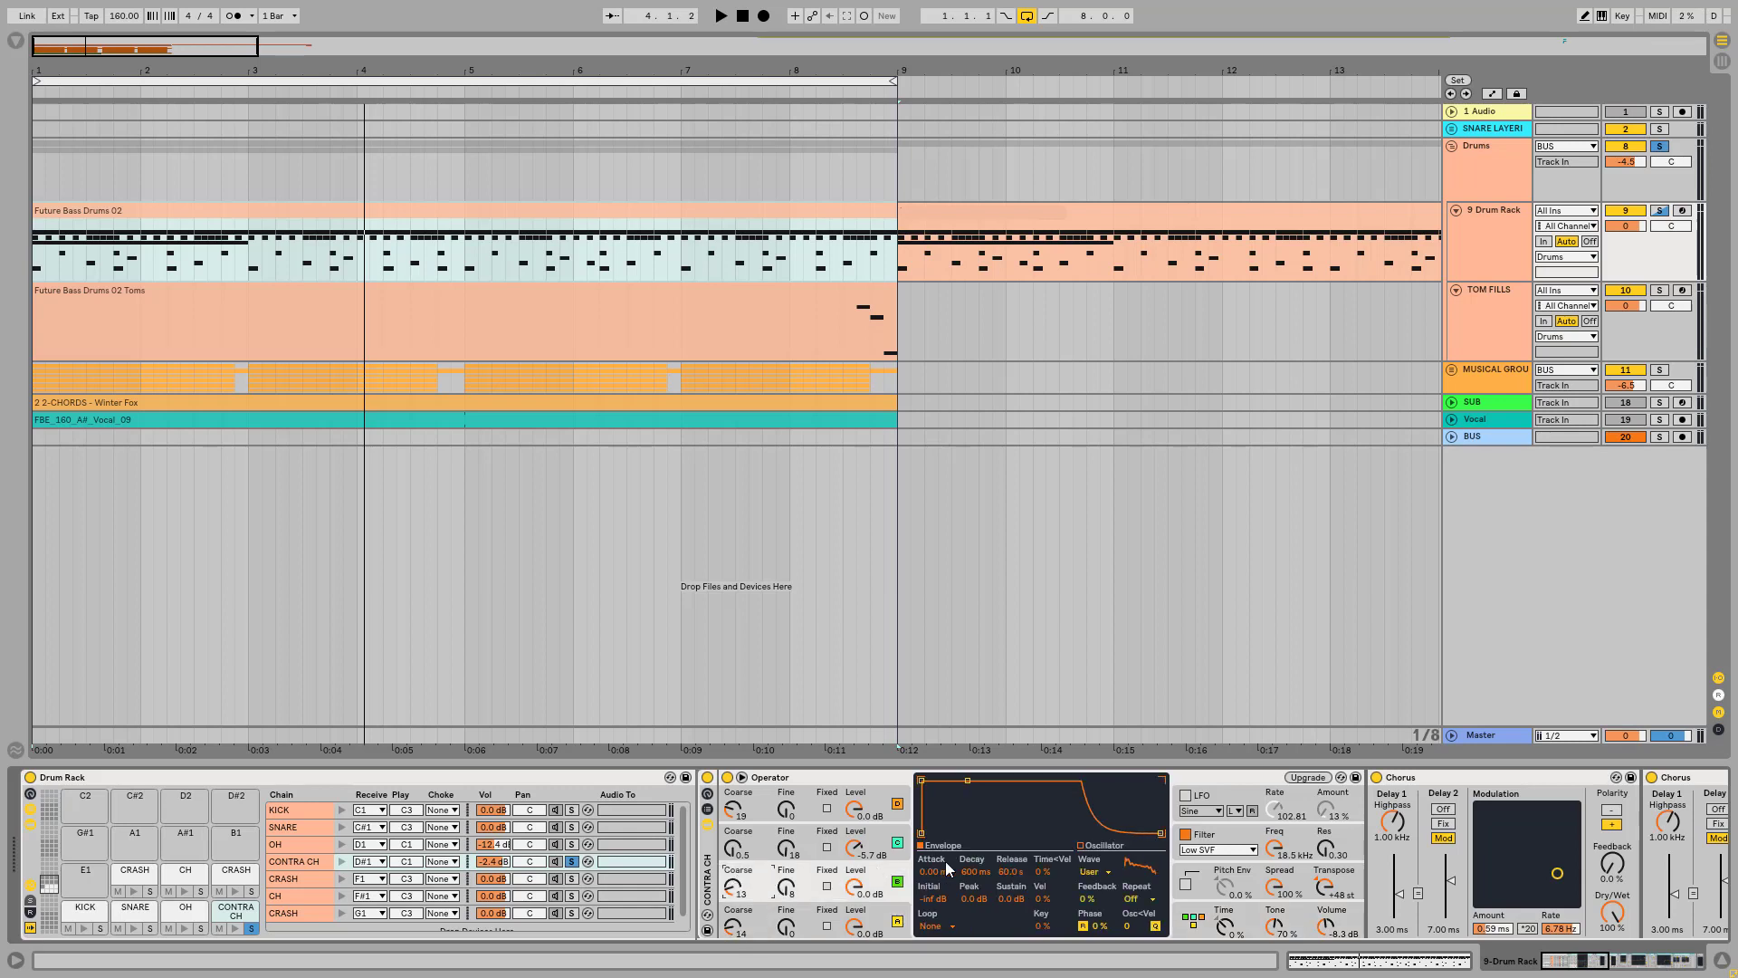
left_click(1104, 846)
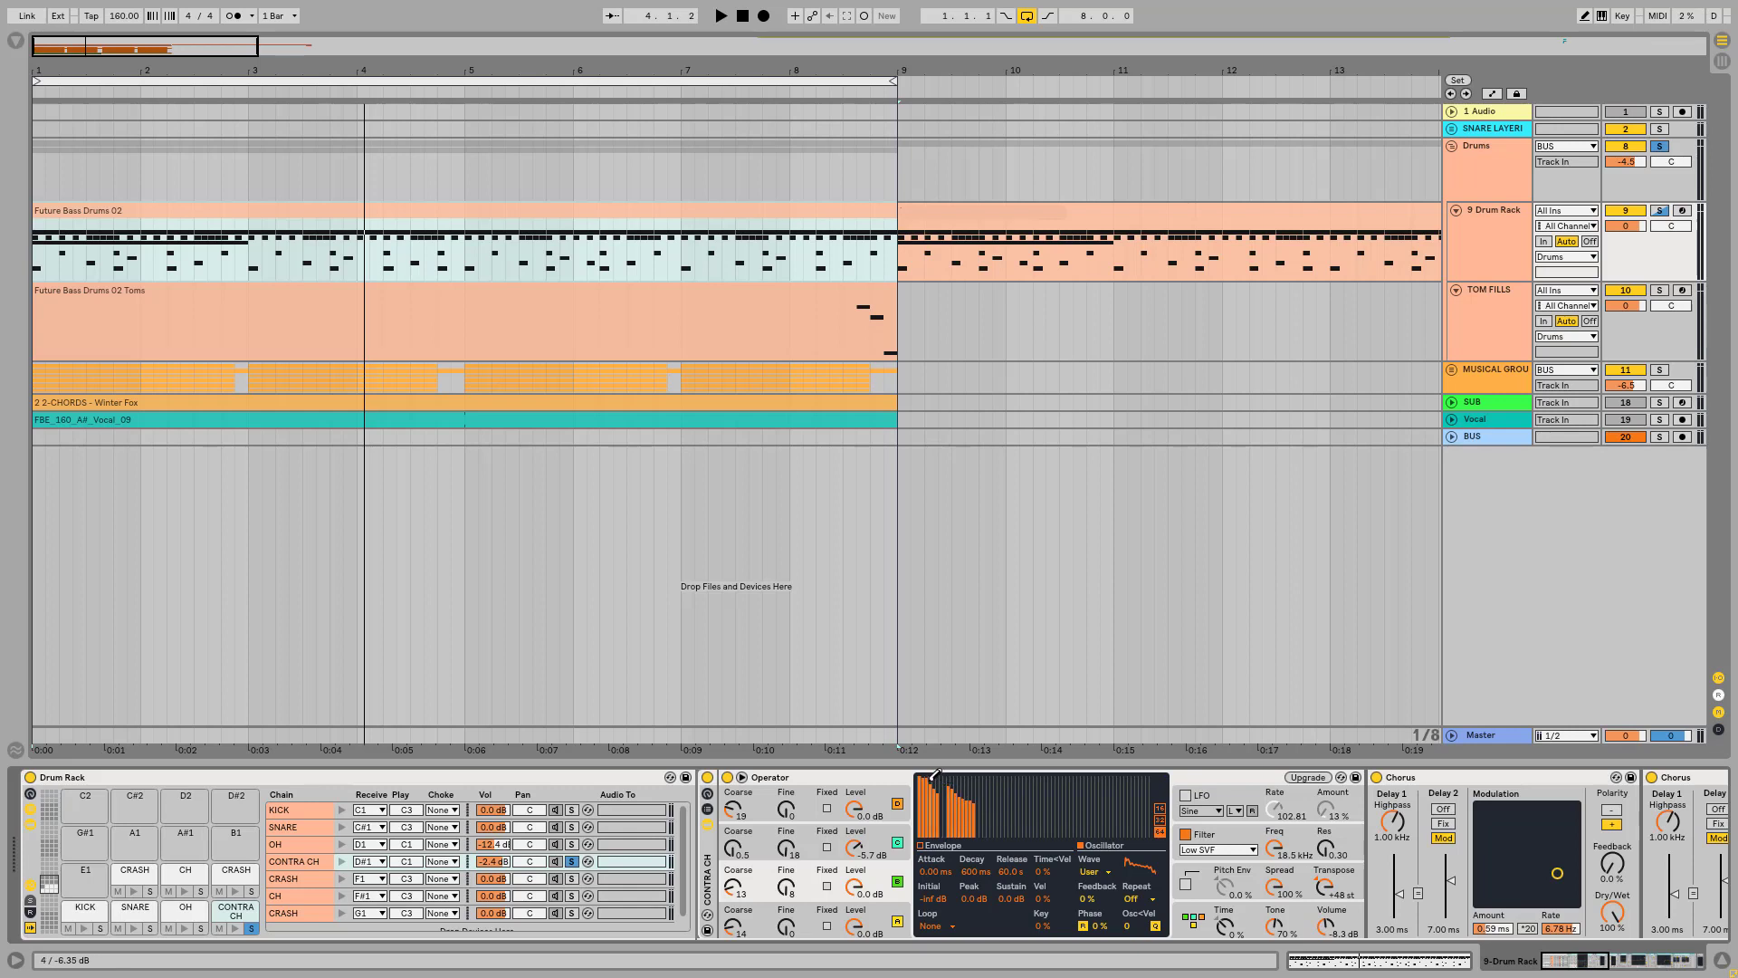
left_click(1160, 820)
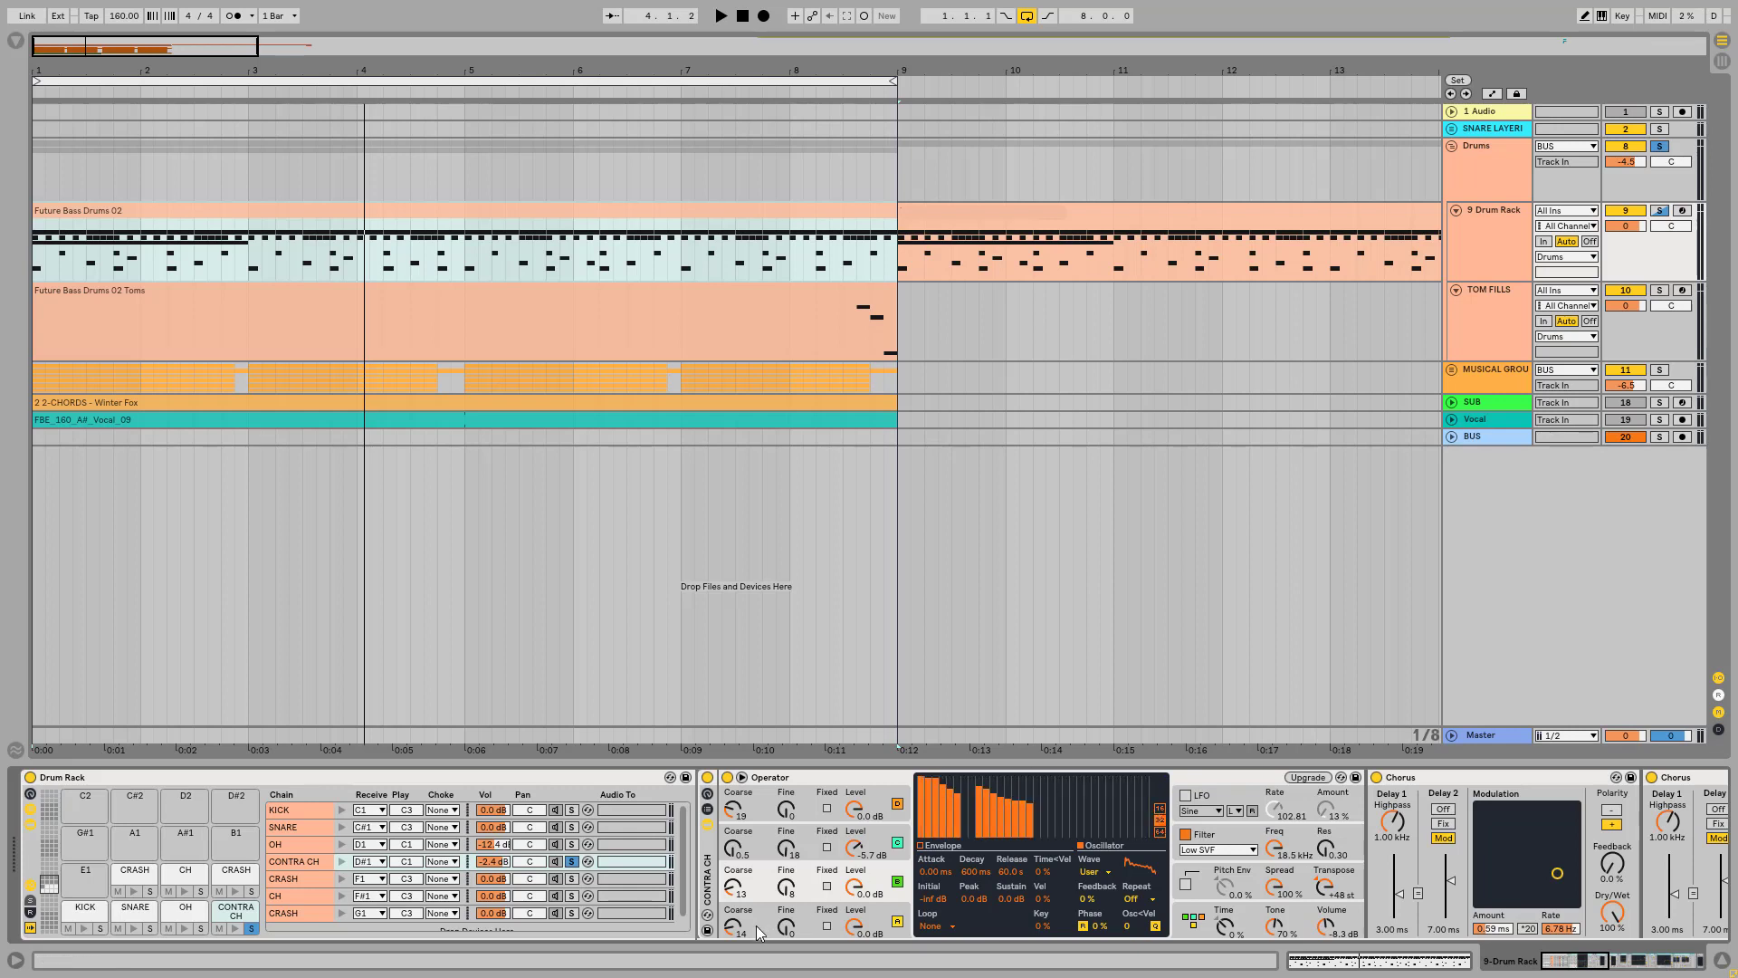
Step: Turn off Operator's oscillators C and D and play the CONTRA CH sound with only A and B
left_click(897, 842)
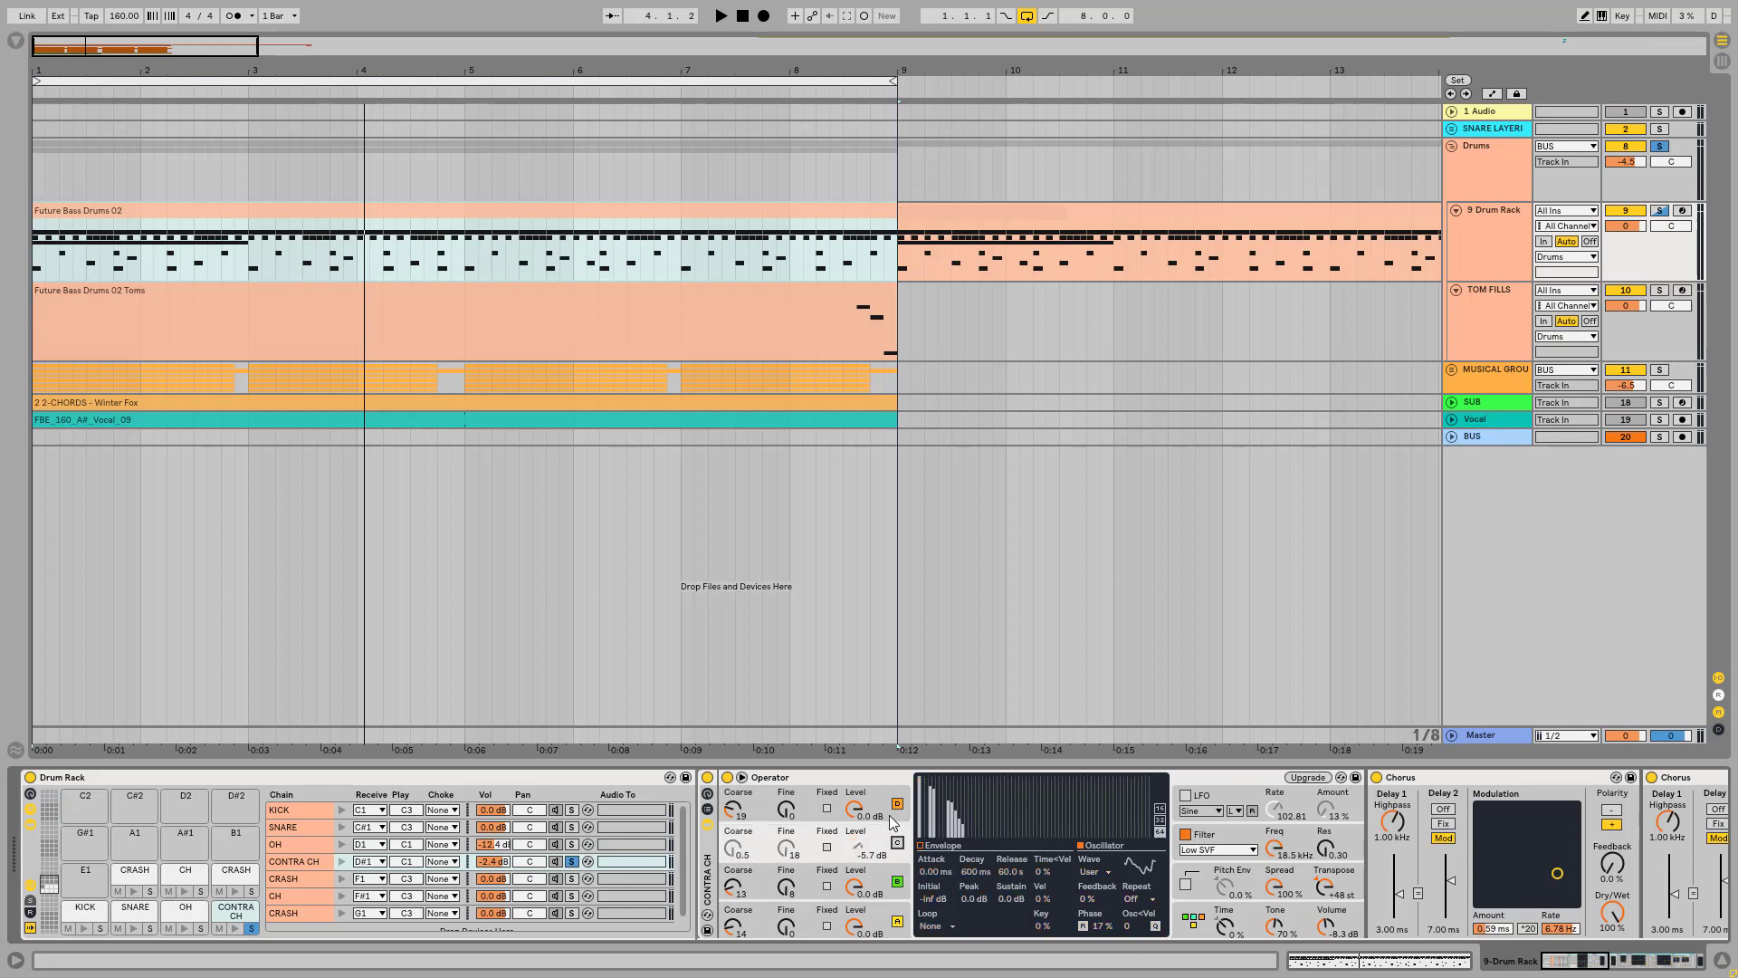
left_click(897, 804)
key("space")
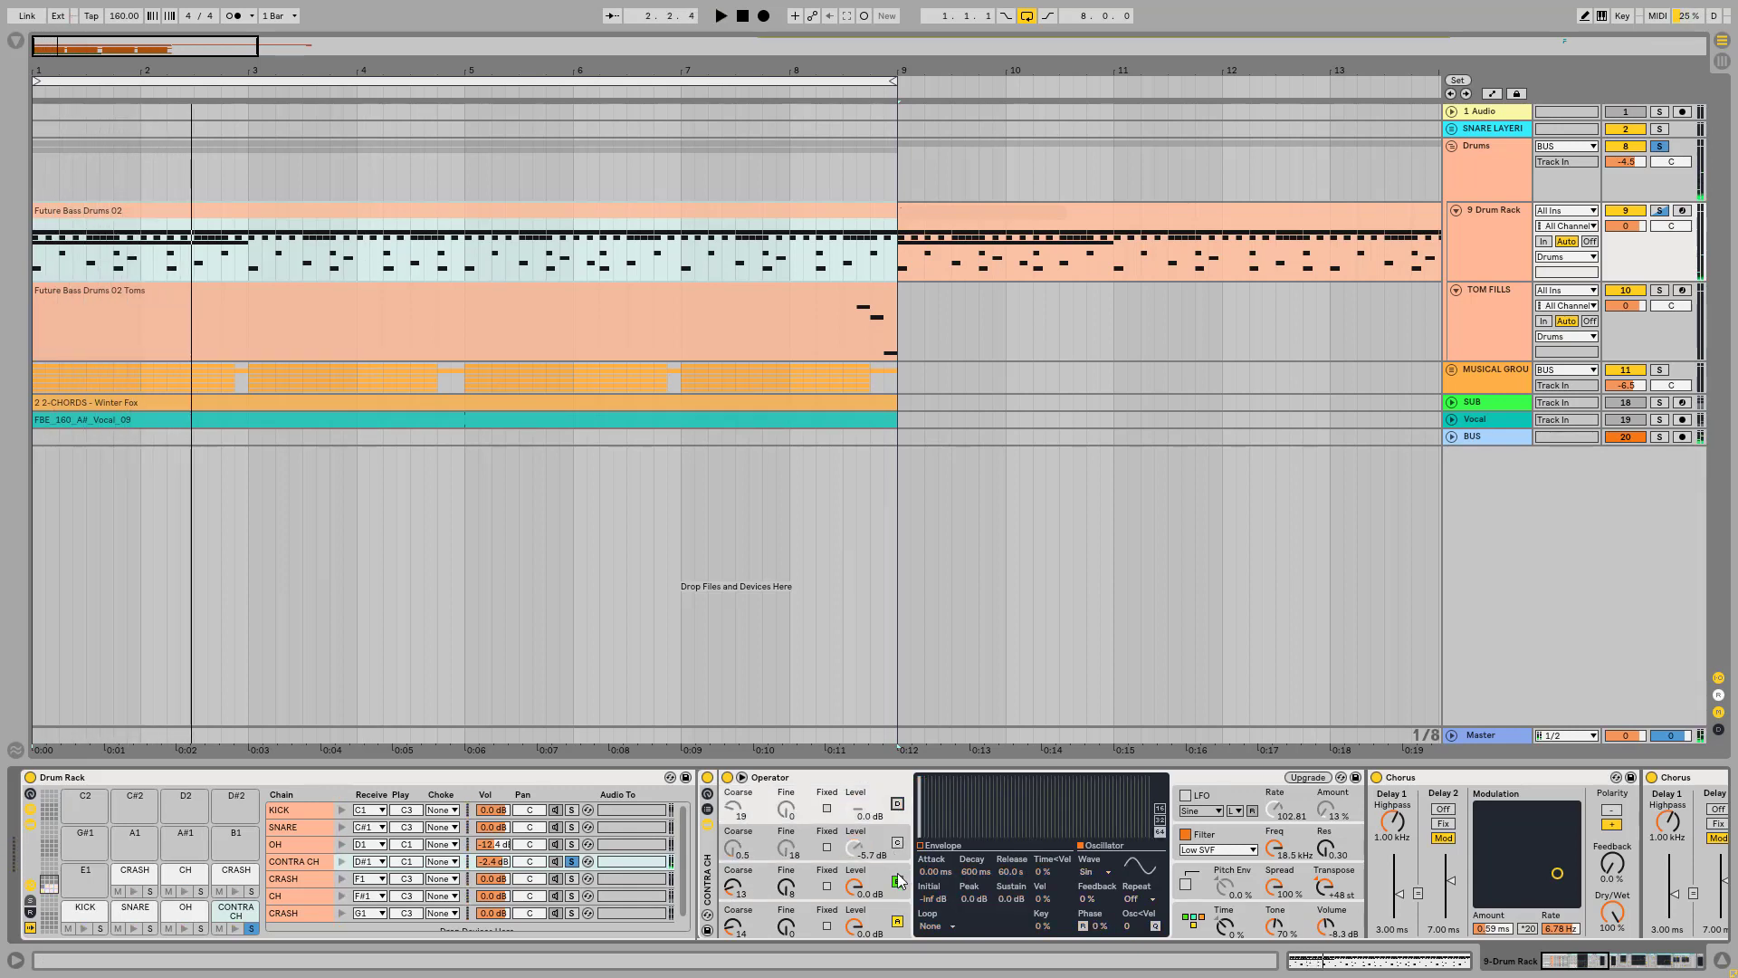
Step: Turn oscillator C back on, view its harmonics with fewer partials, and play the CONTRA CH sound
left_click(886, 838)
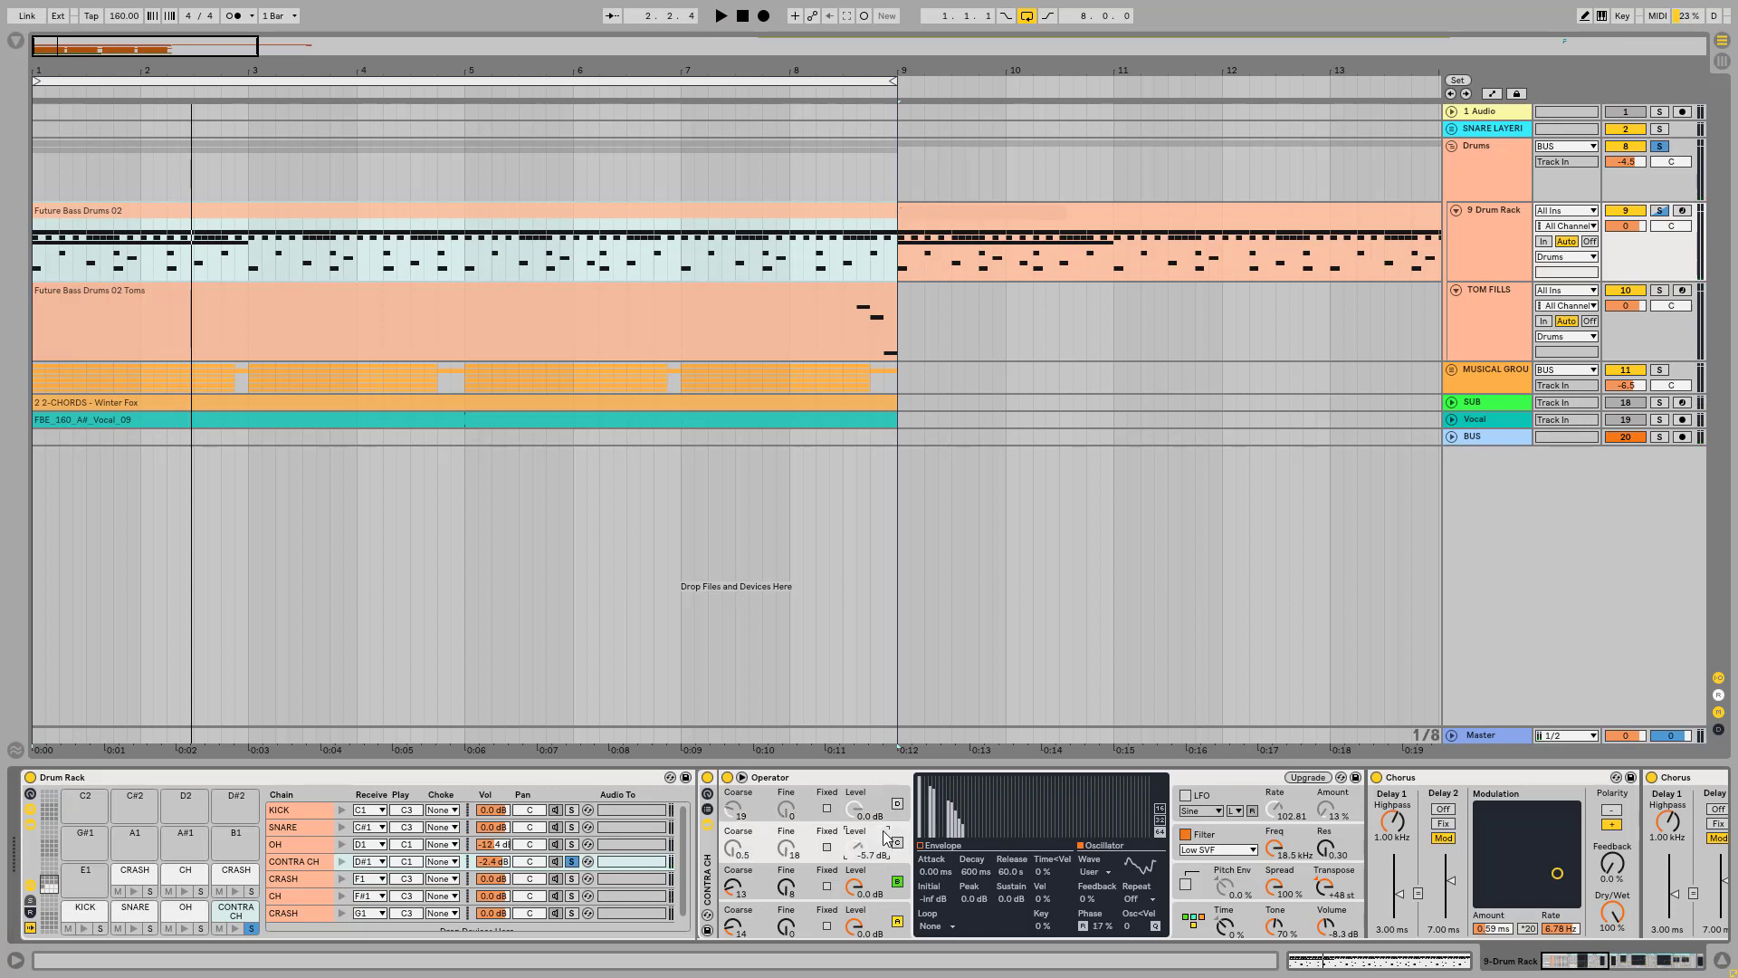
left_click(897, 842)
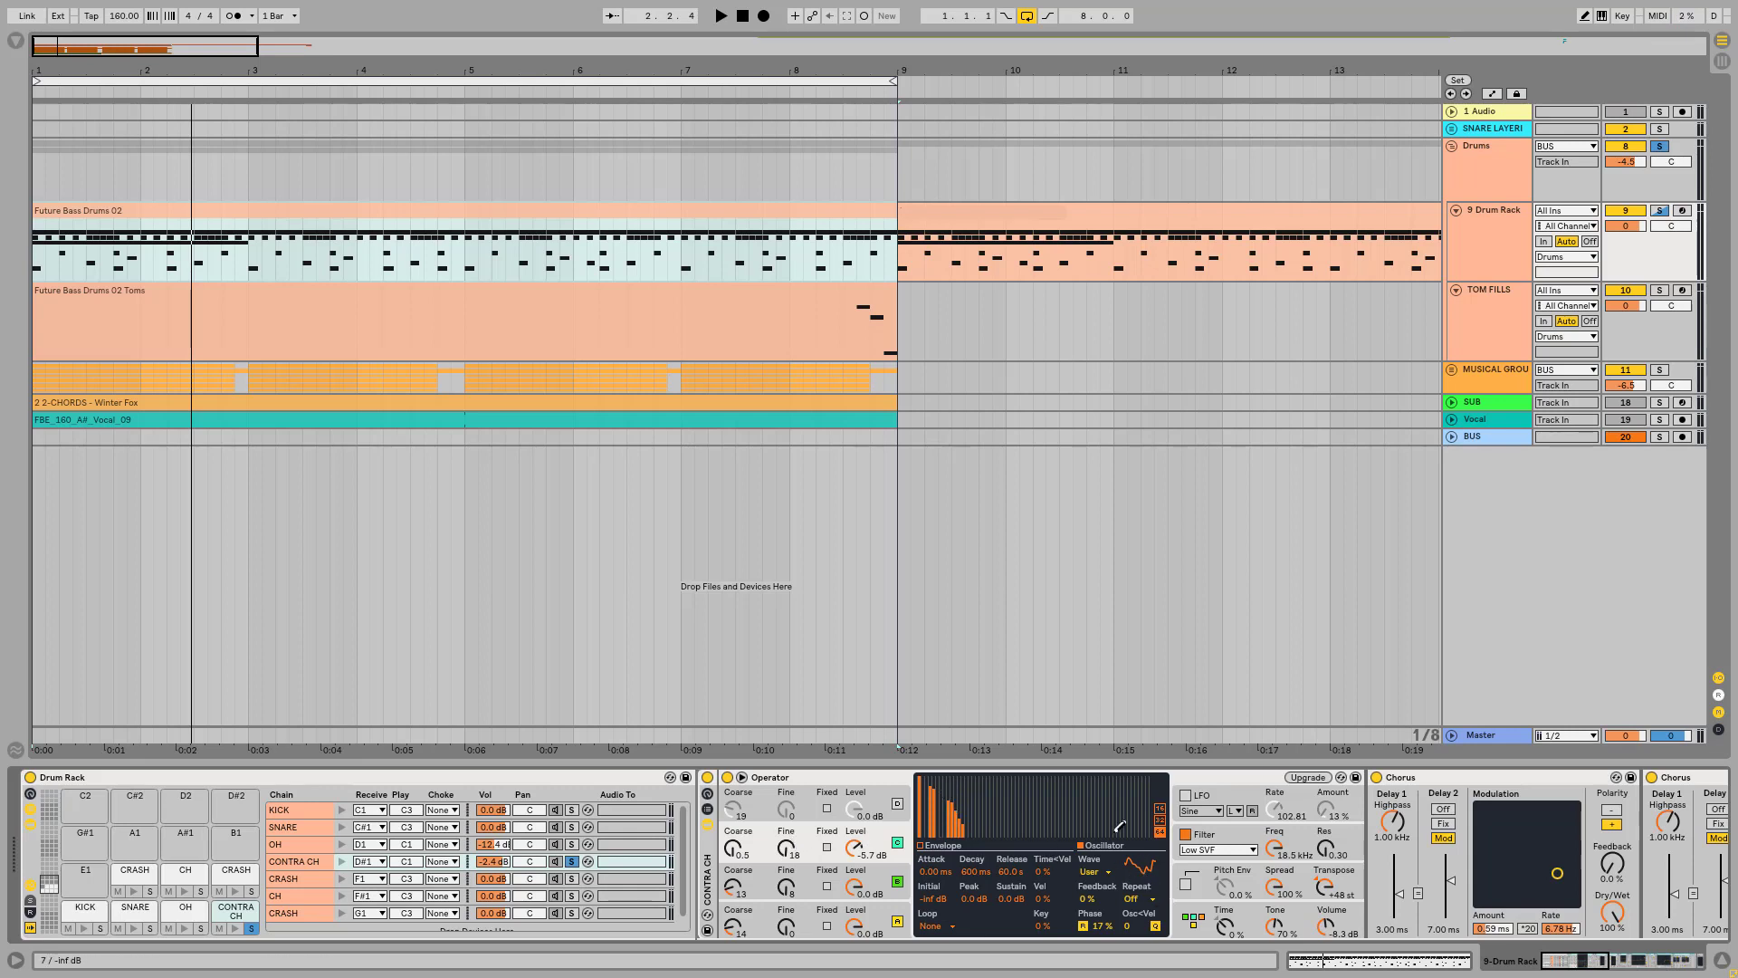
left_click(1160, 805)
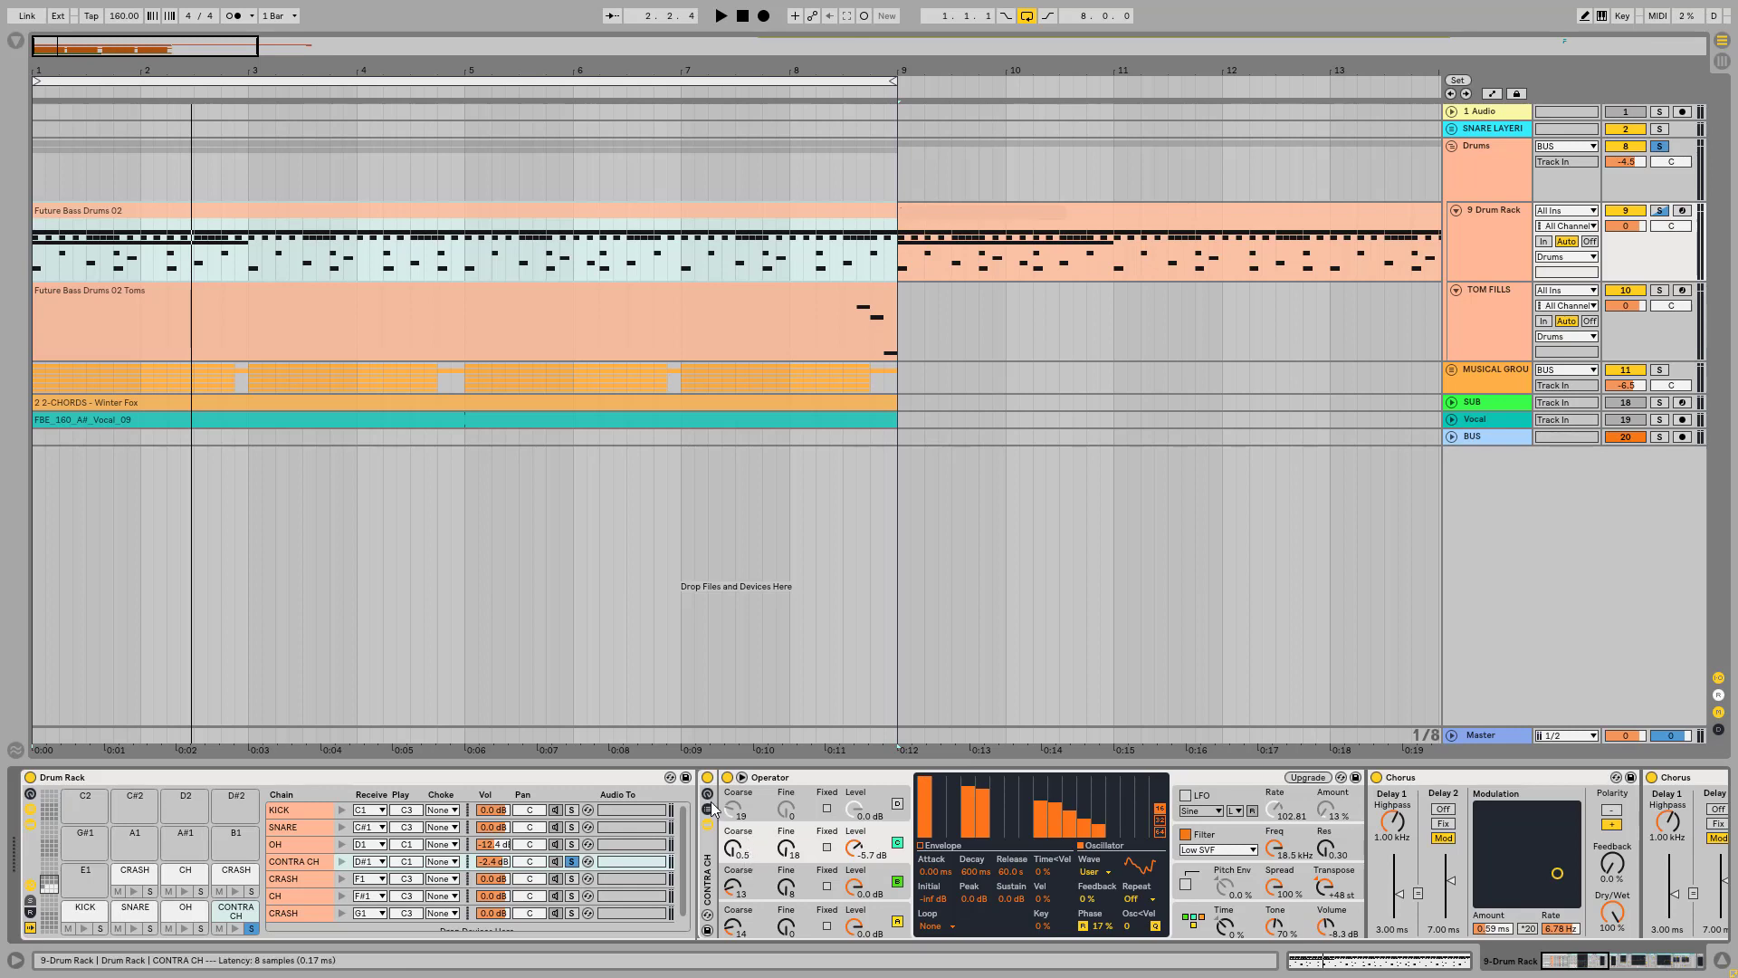
key("space")
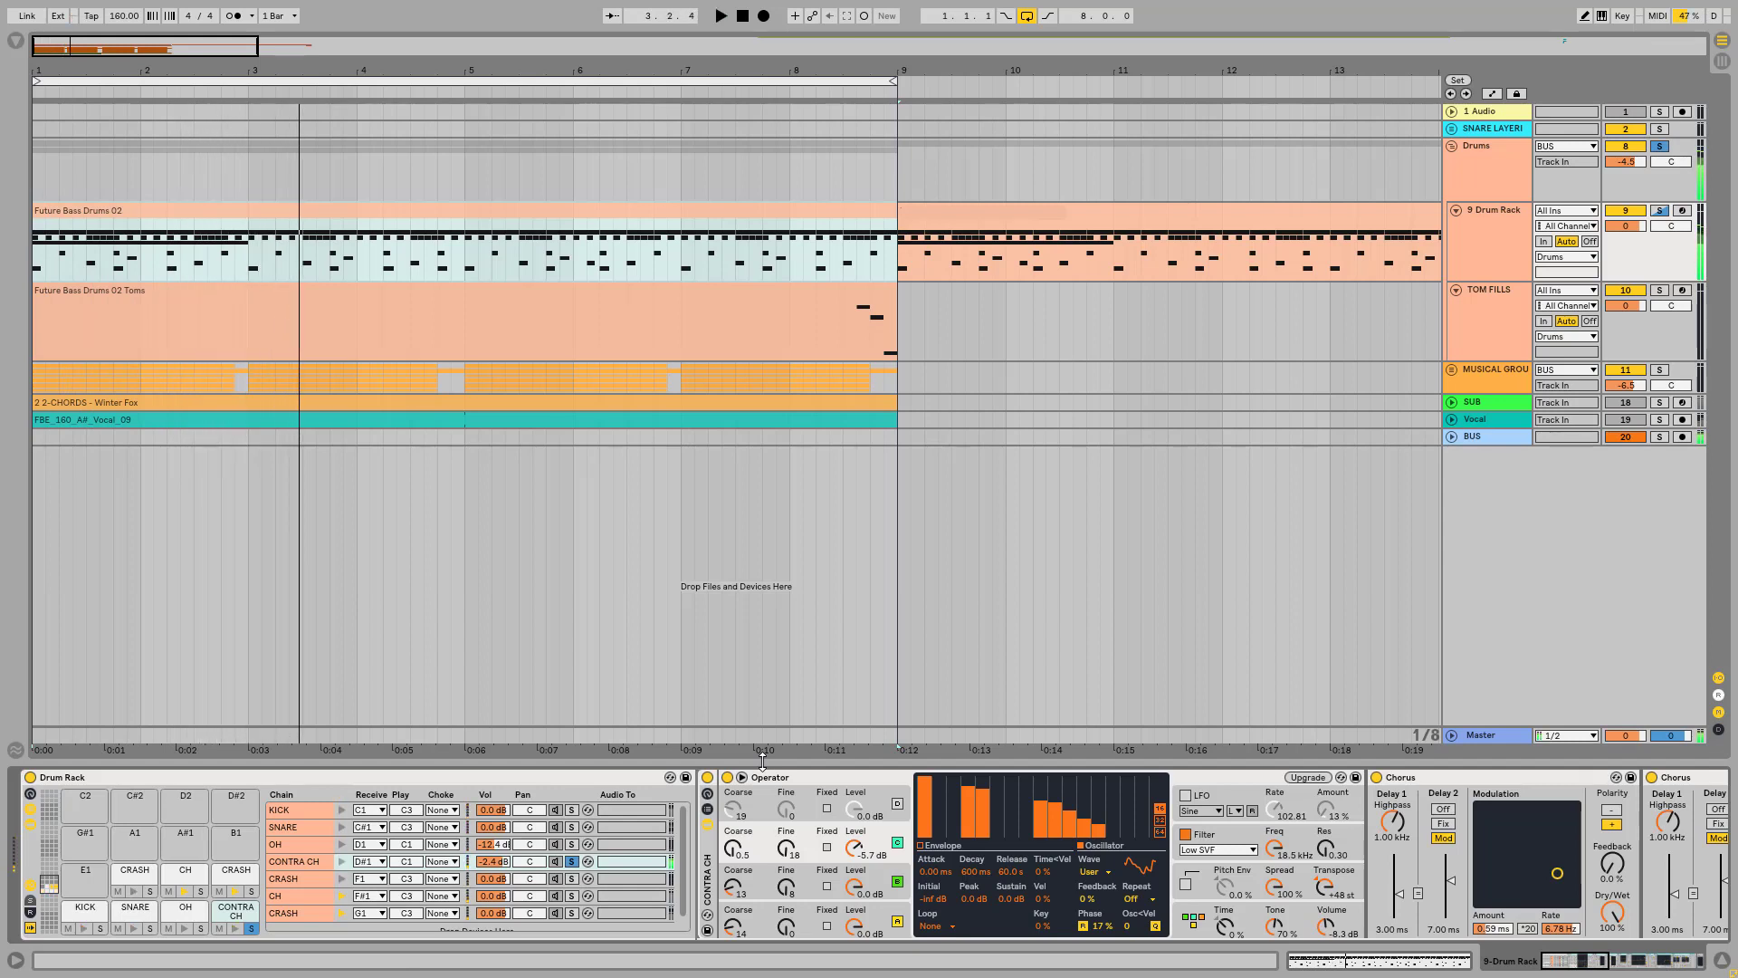
Step: Turn oscillator D back on and play the CONTRA CH sound with all four oscillators
left_click(898, 803)
left_click(898, 803)
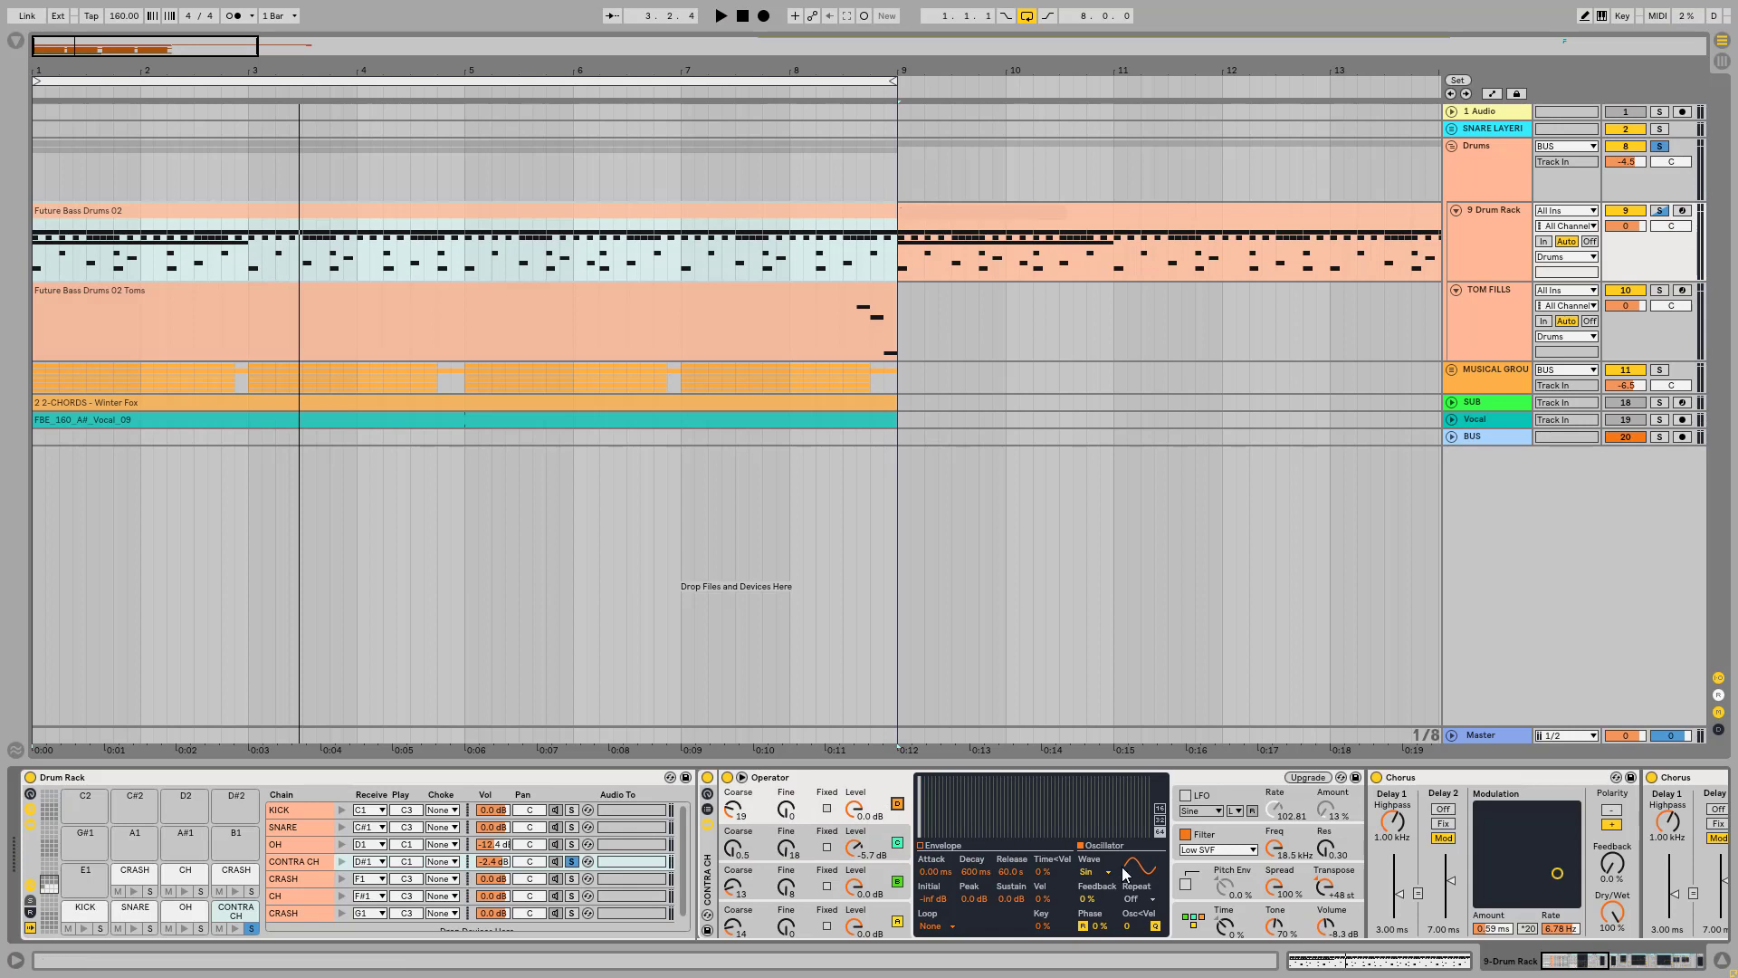
key("space")
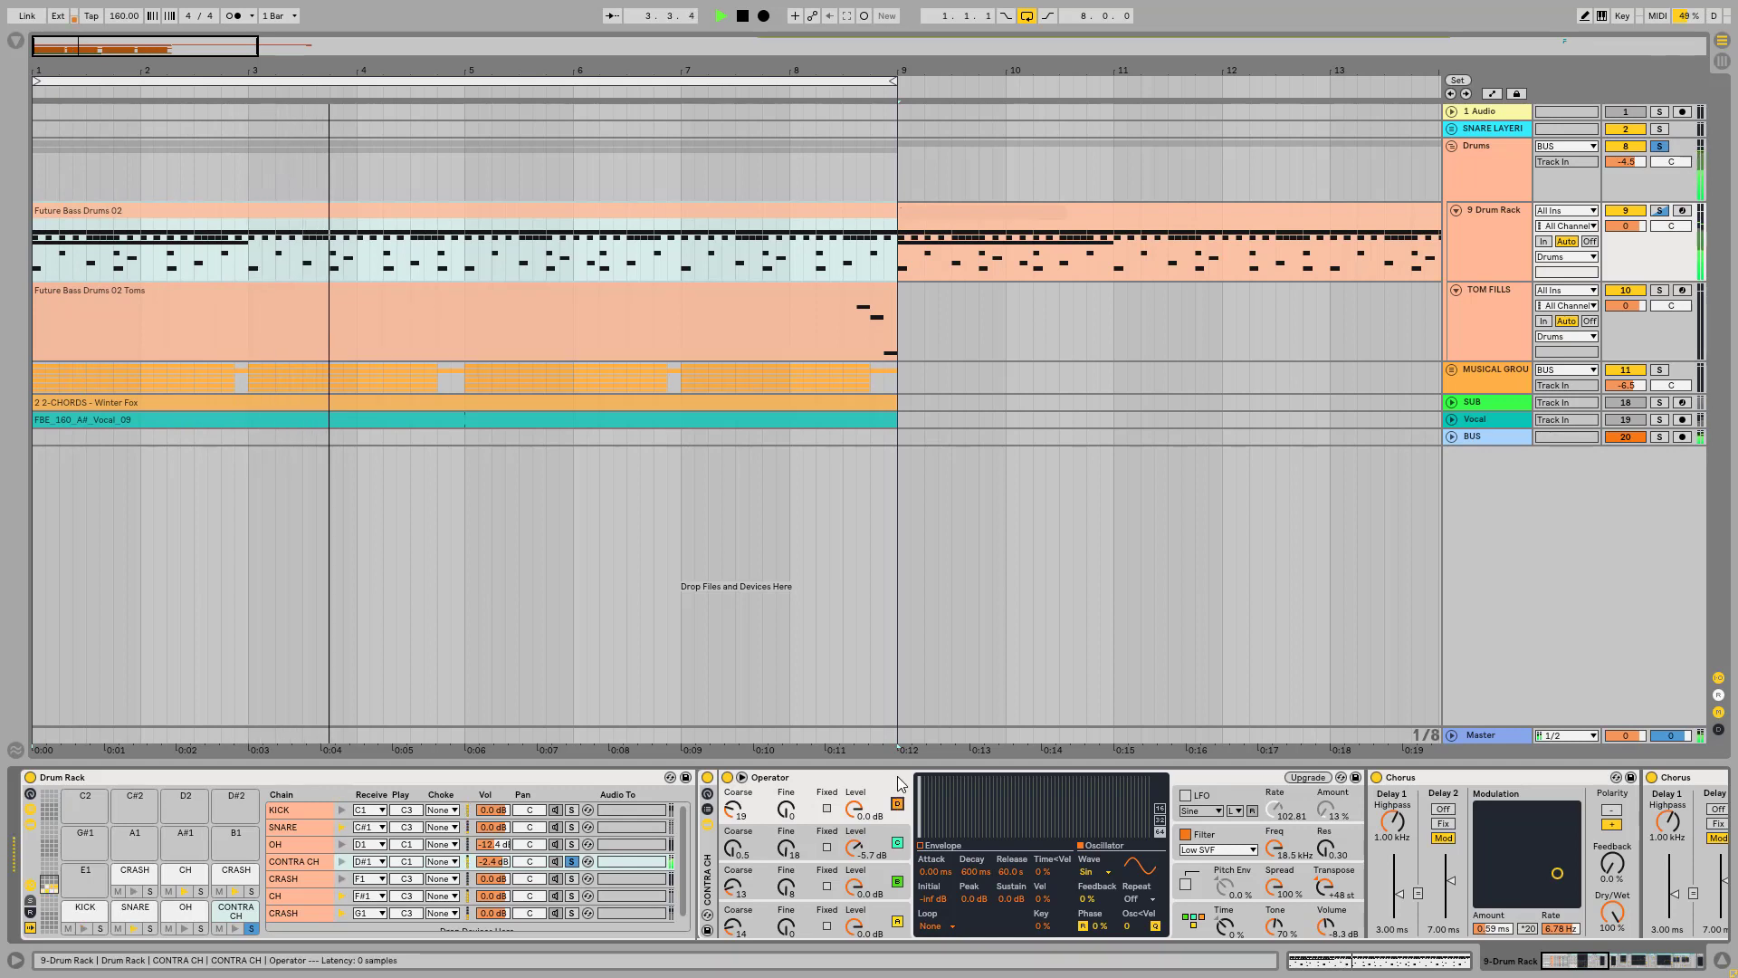
key("space")
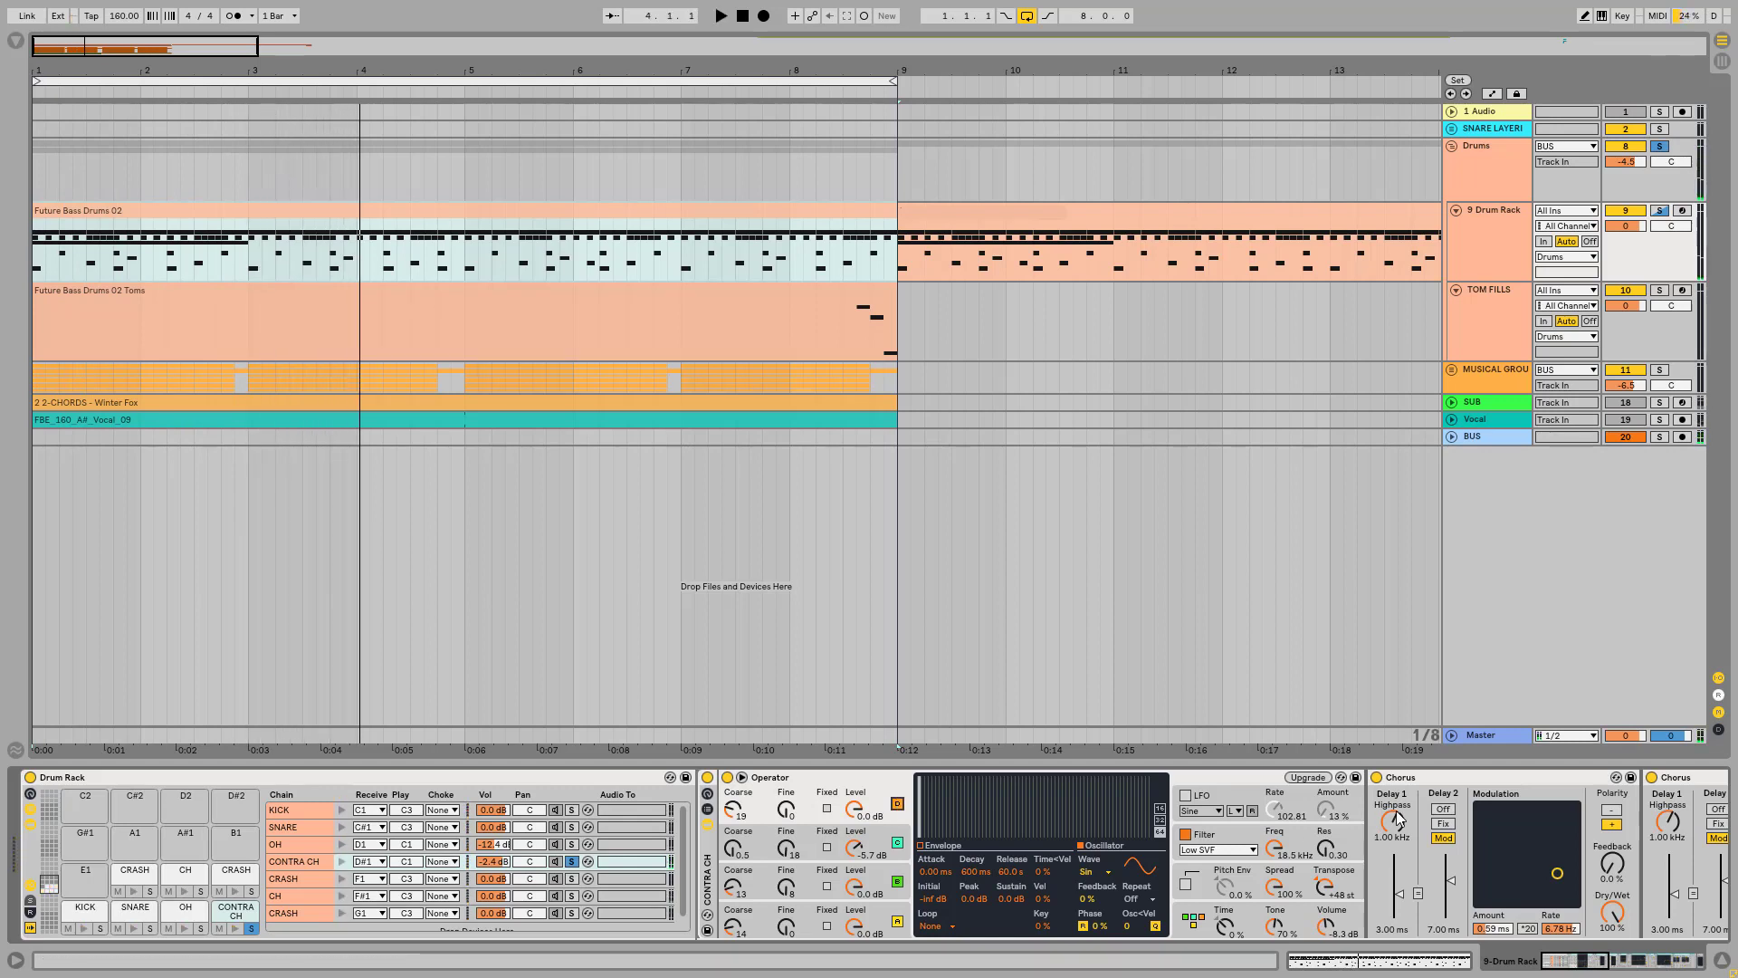
Step: Lower the CONTRA CH Operator's Transpose value and play the hat to hear the change
left_click(1328, 890)
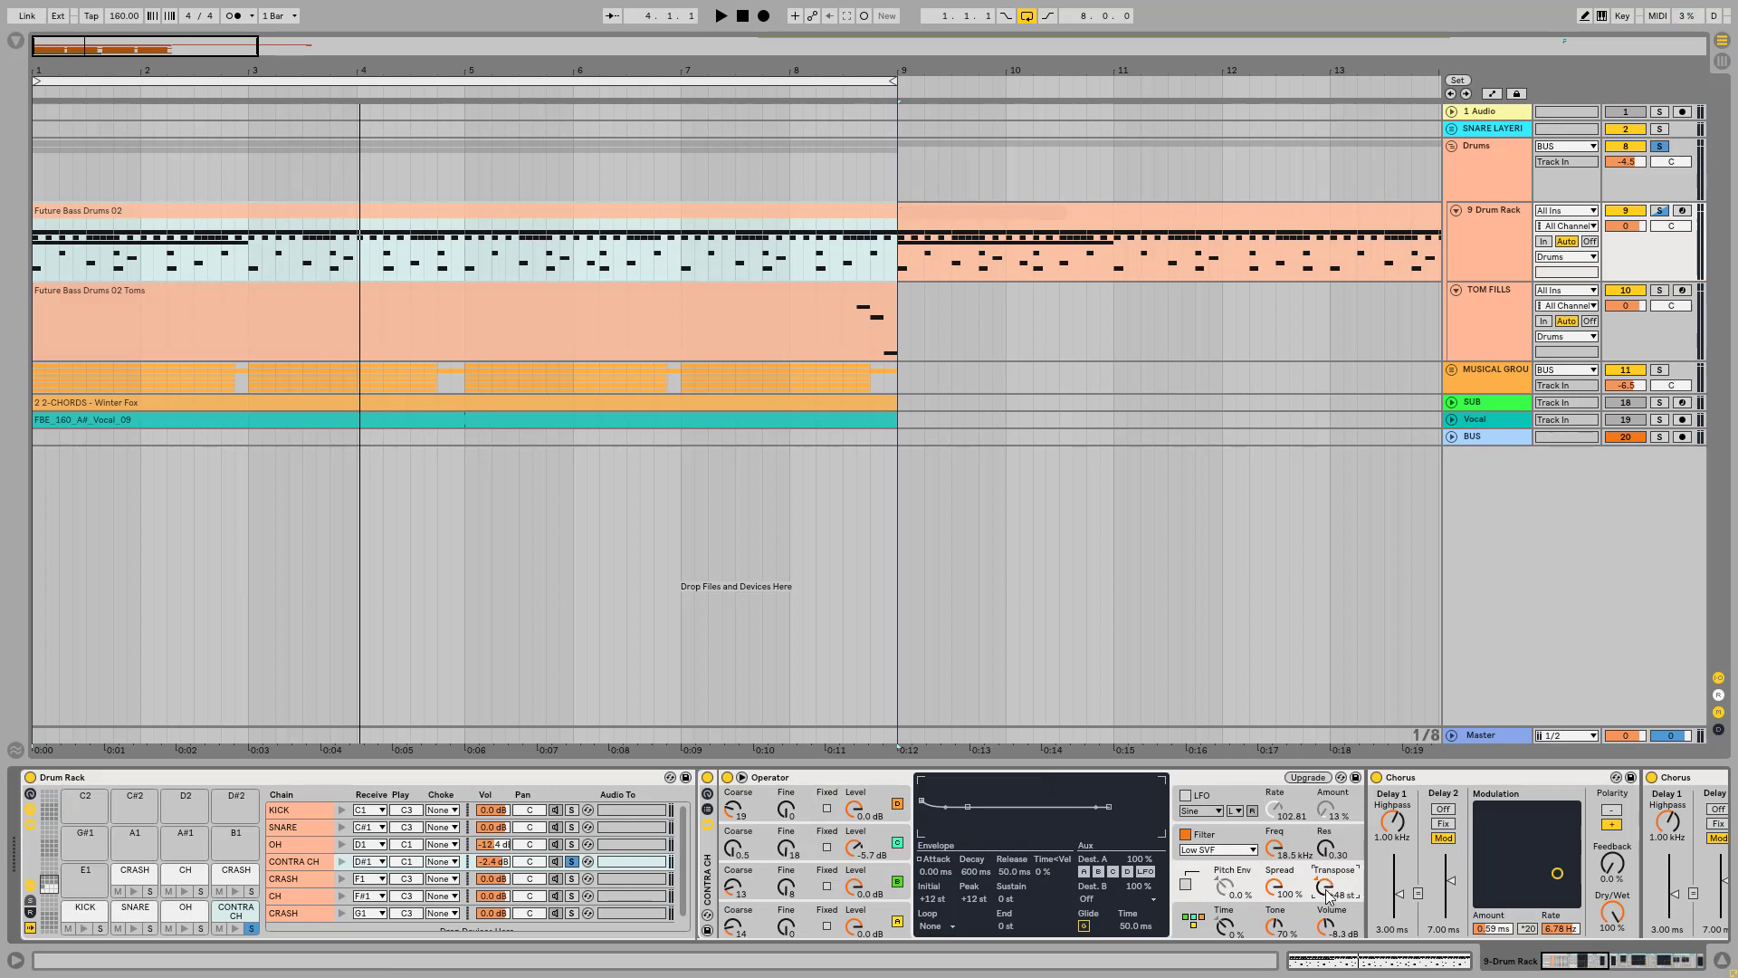
key("space")
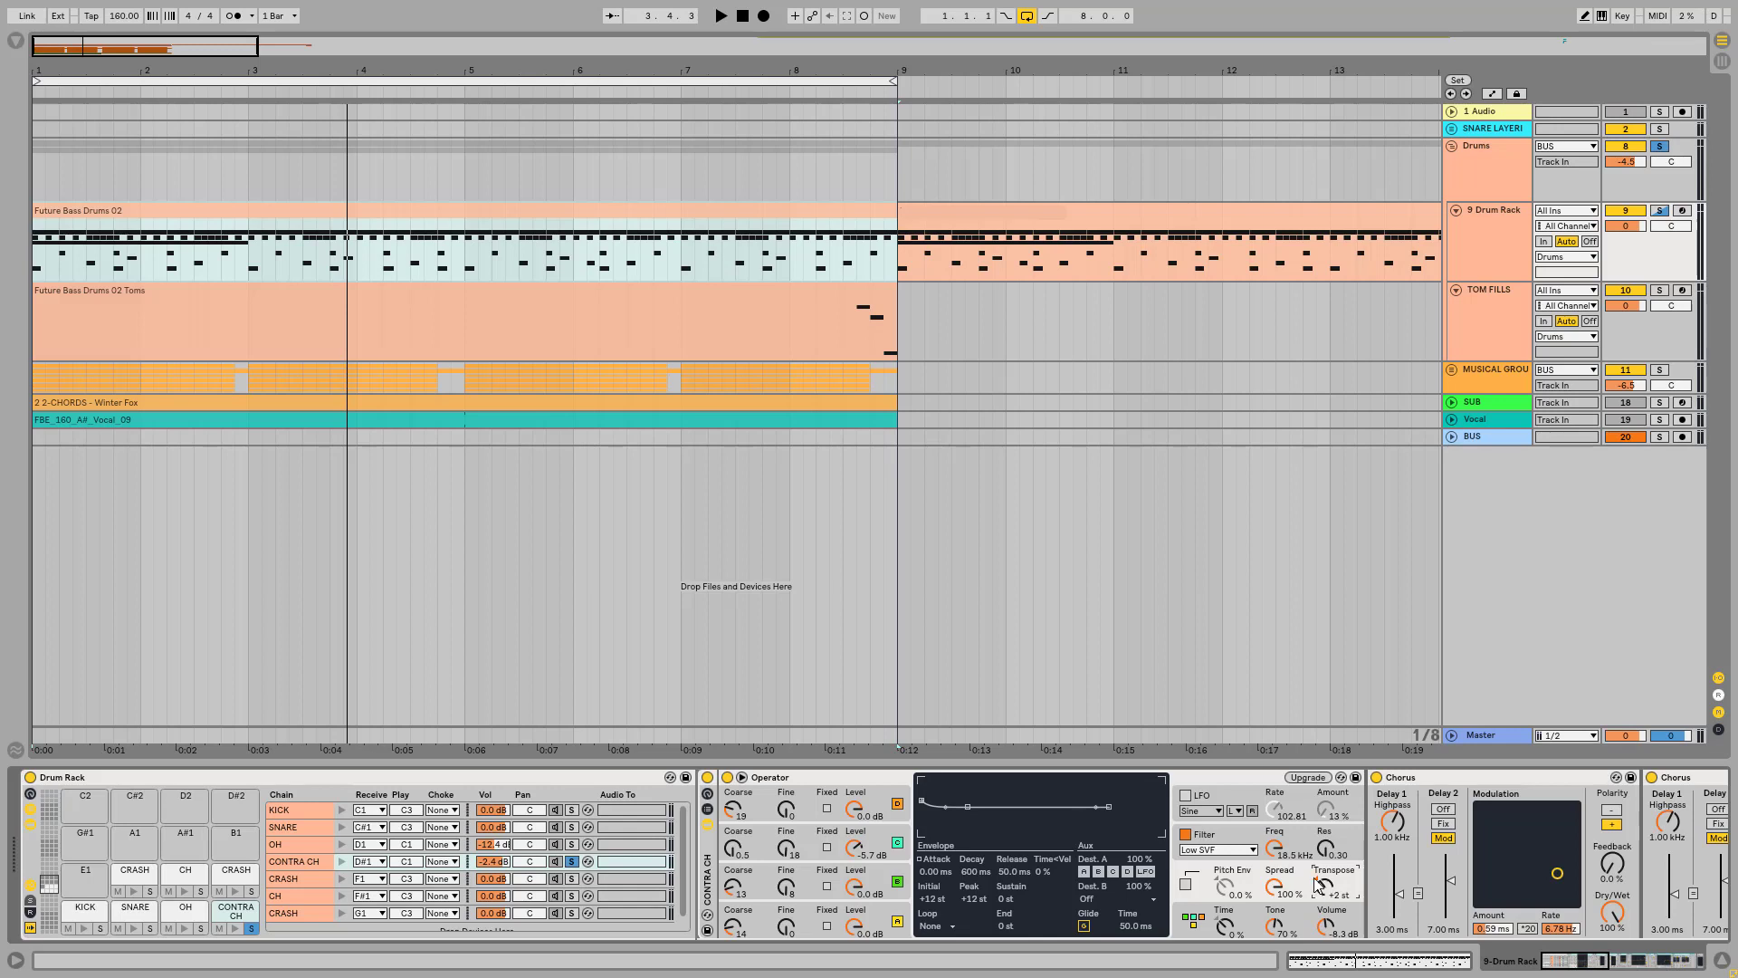
Step: Set the CONTRA CH Operator's Transpose to +48 st and play the hat
left_click_drag(1310, 891, 1310, 814)
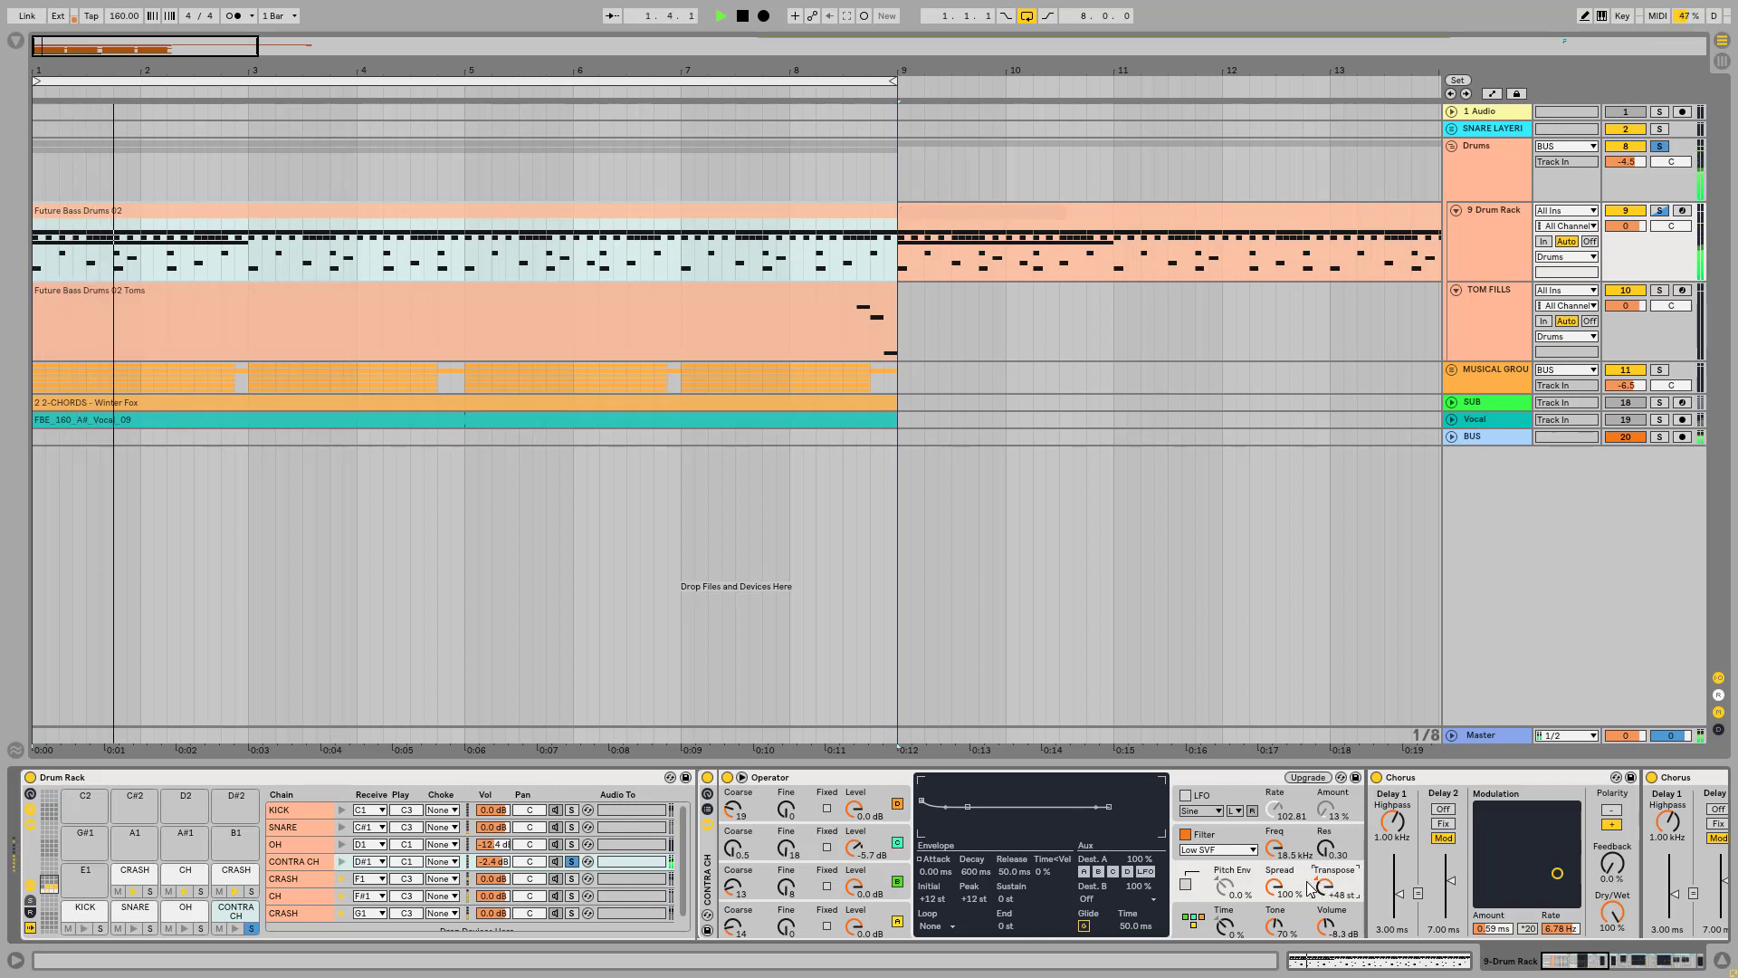
Step: Play the CONTRA CH sound with the first Chorus bypassed, and turn that Chorus back on
left_click(1607, 962)
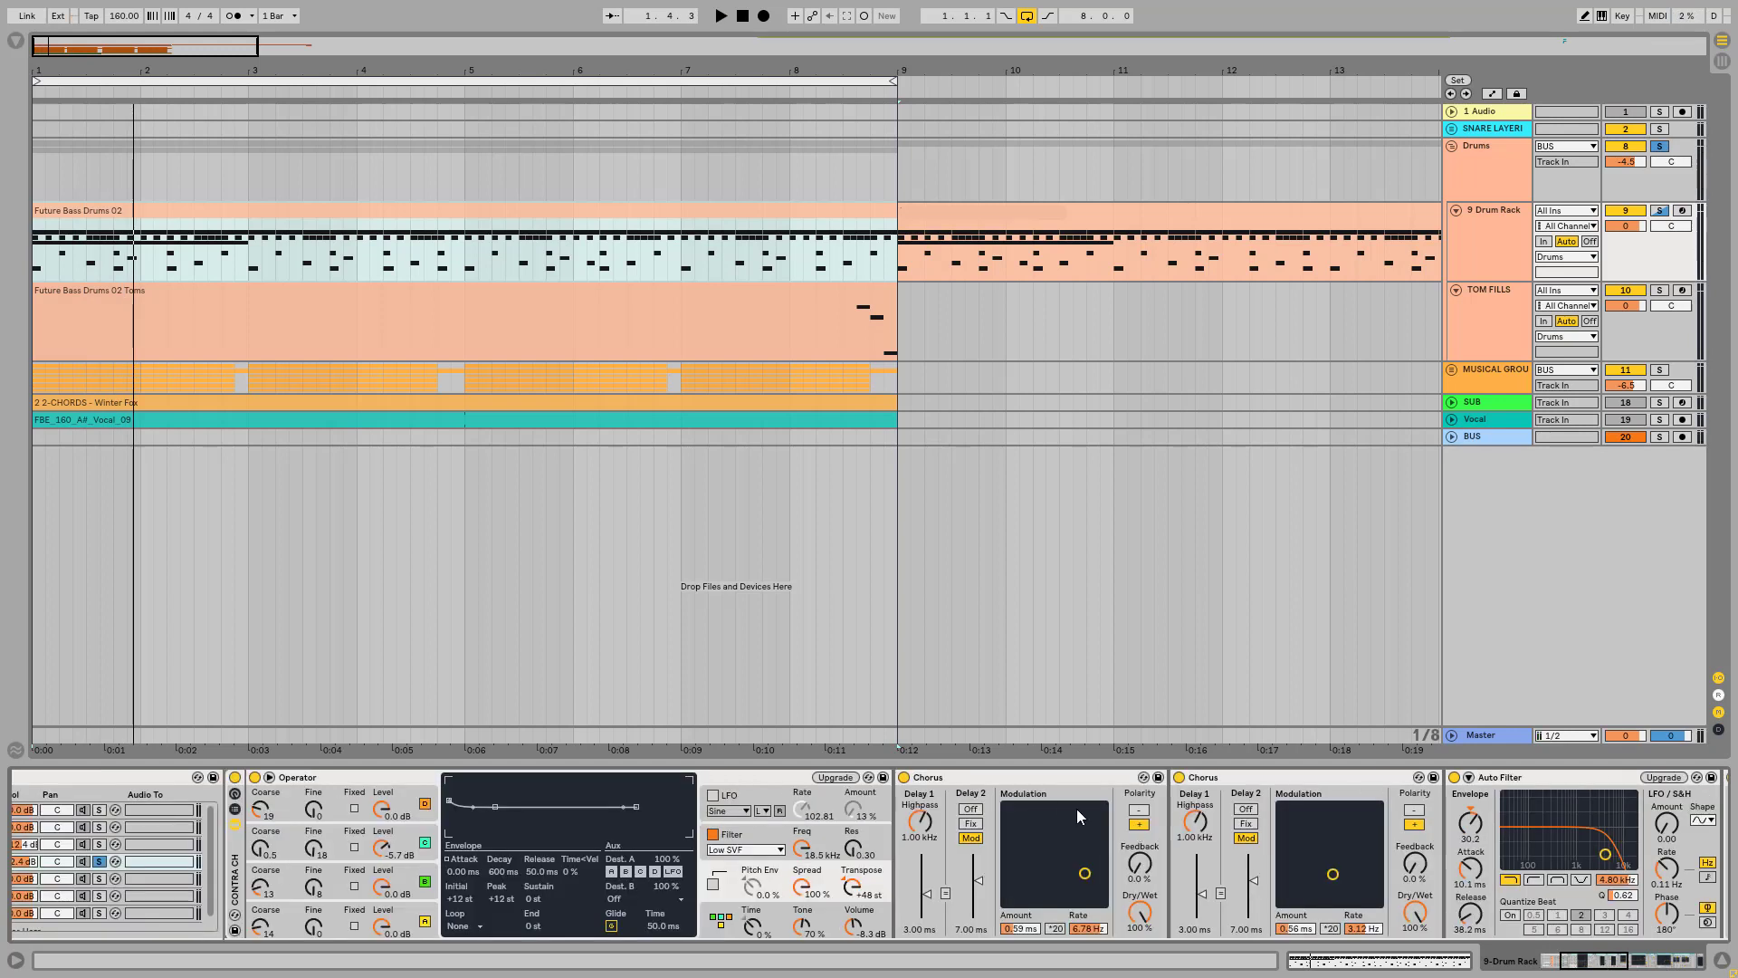
left_click(1023, 779)
key("space")
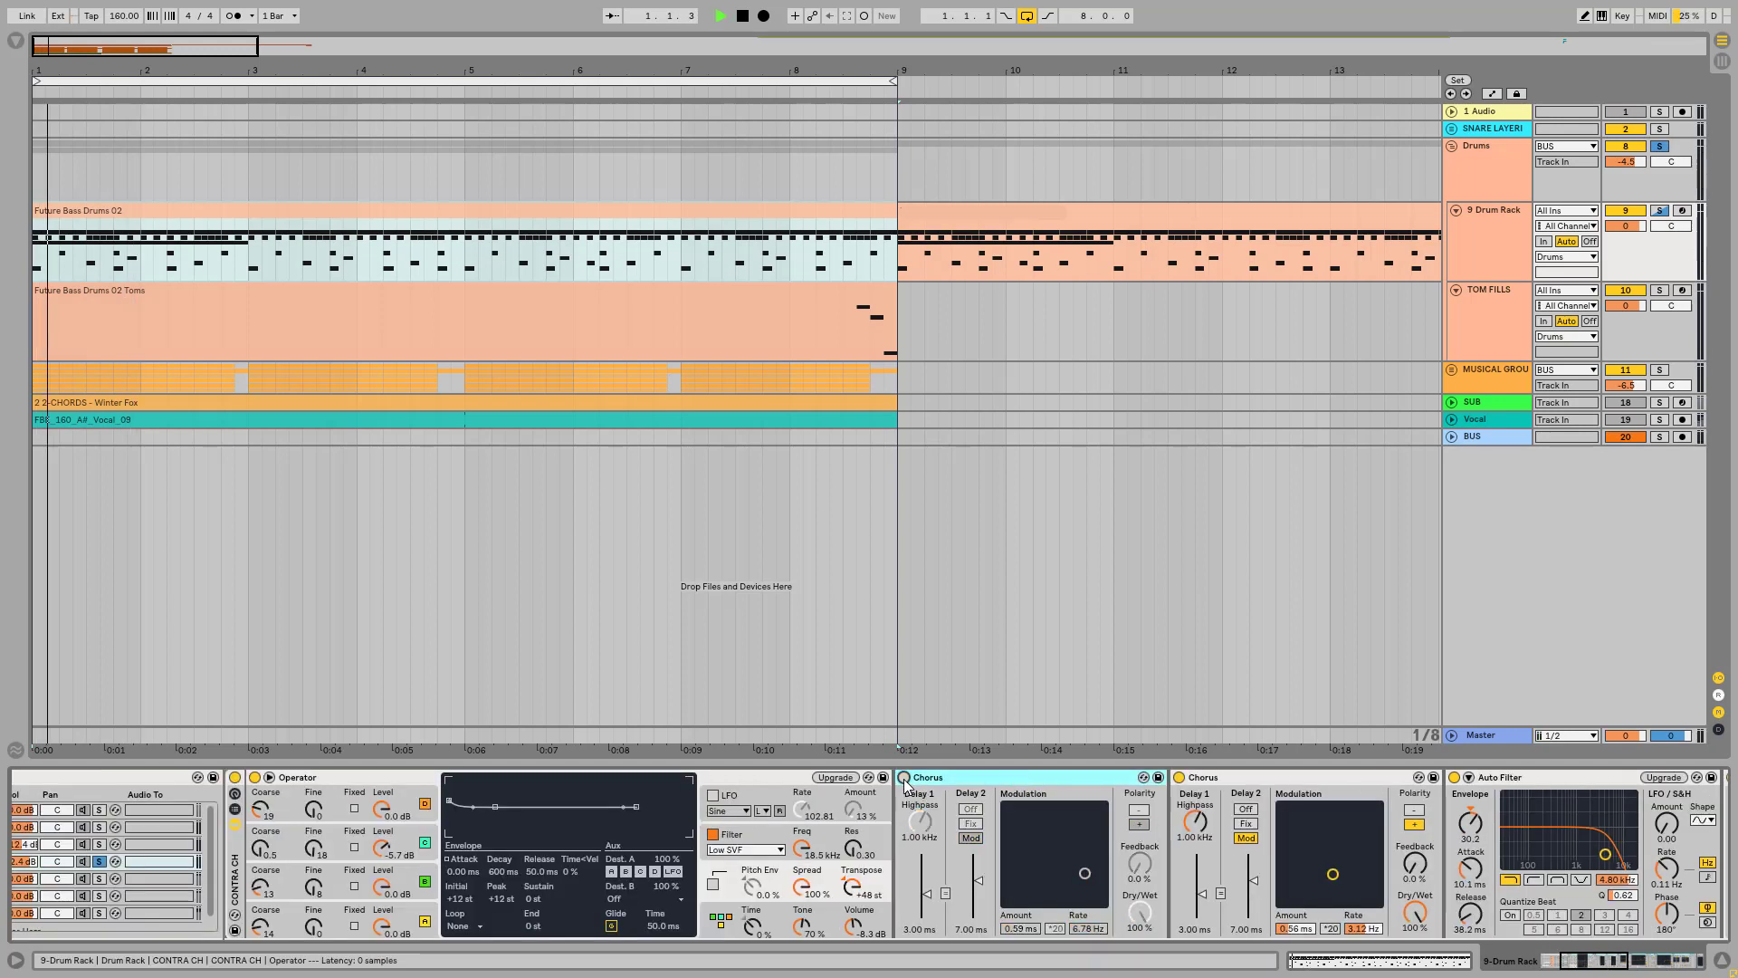
left_click(903, 778)
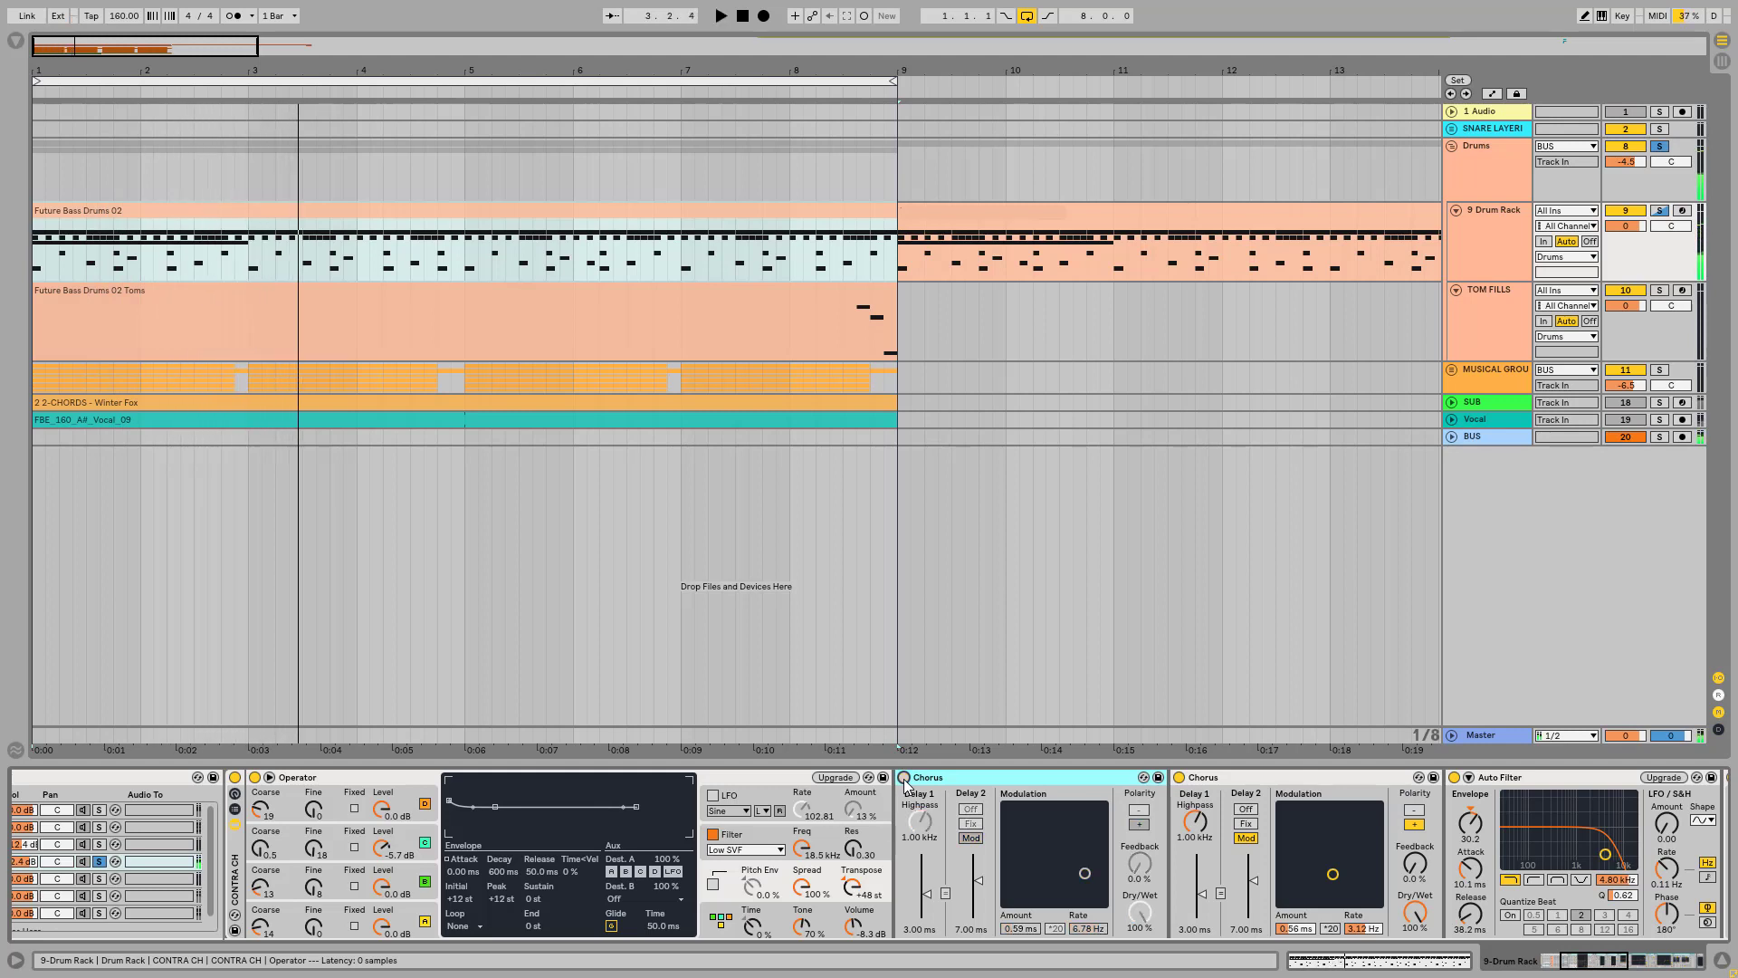
left_click(903, 778)
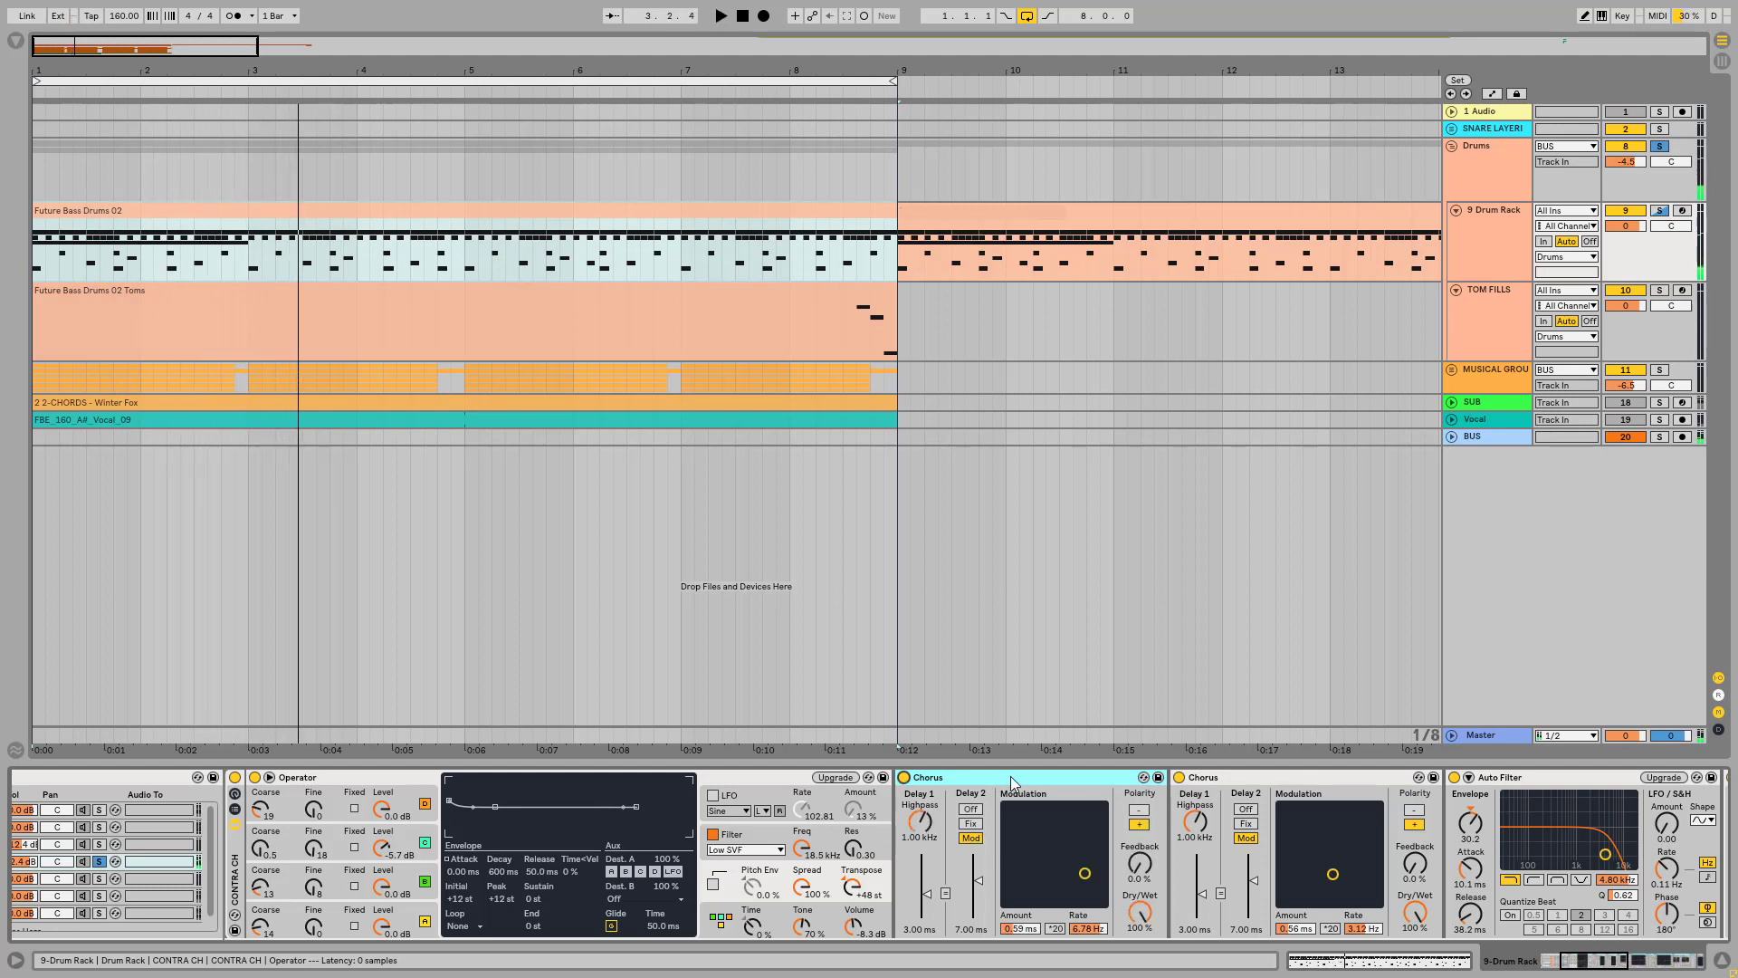
left_click(906, 778)
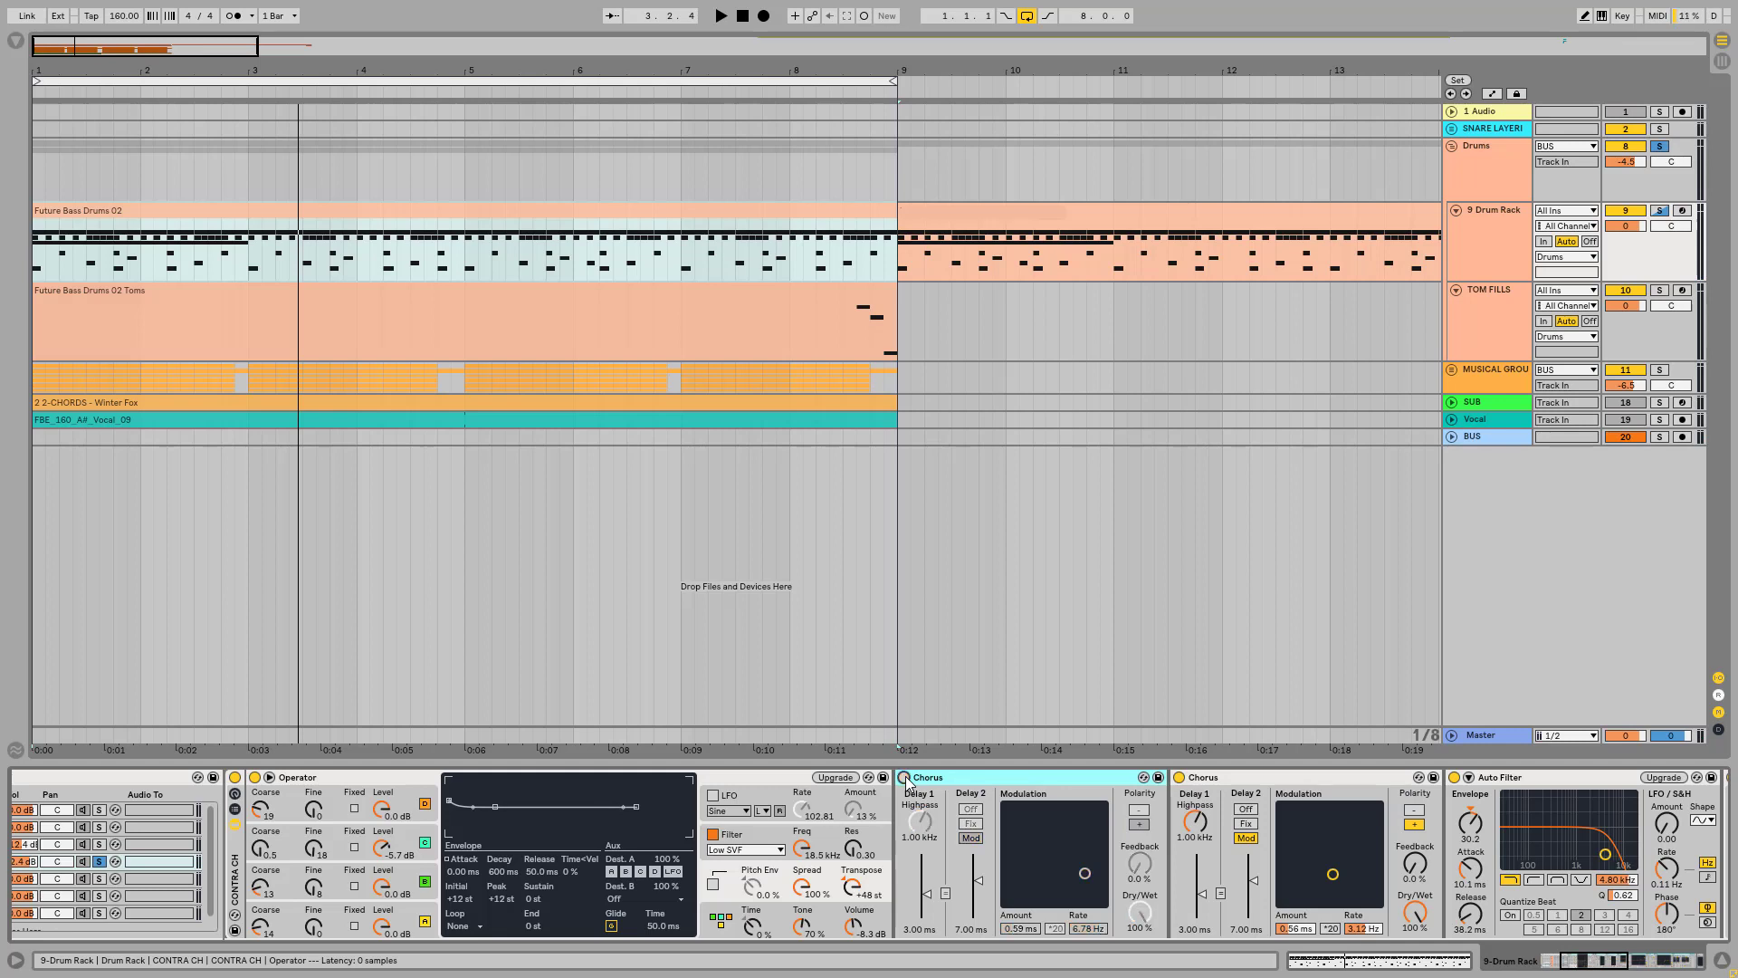
key("space")
key("space")
left_click(905, 779)
Step: Compare the CONTRA CH sound with both Chorus devices off and with both switched on again
left_click(1302, 779)
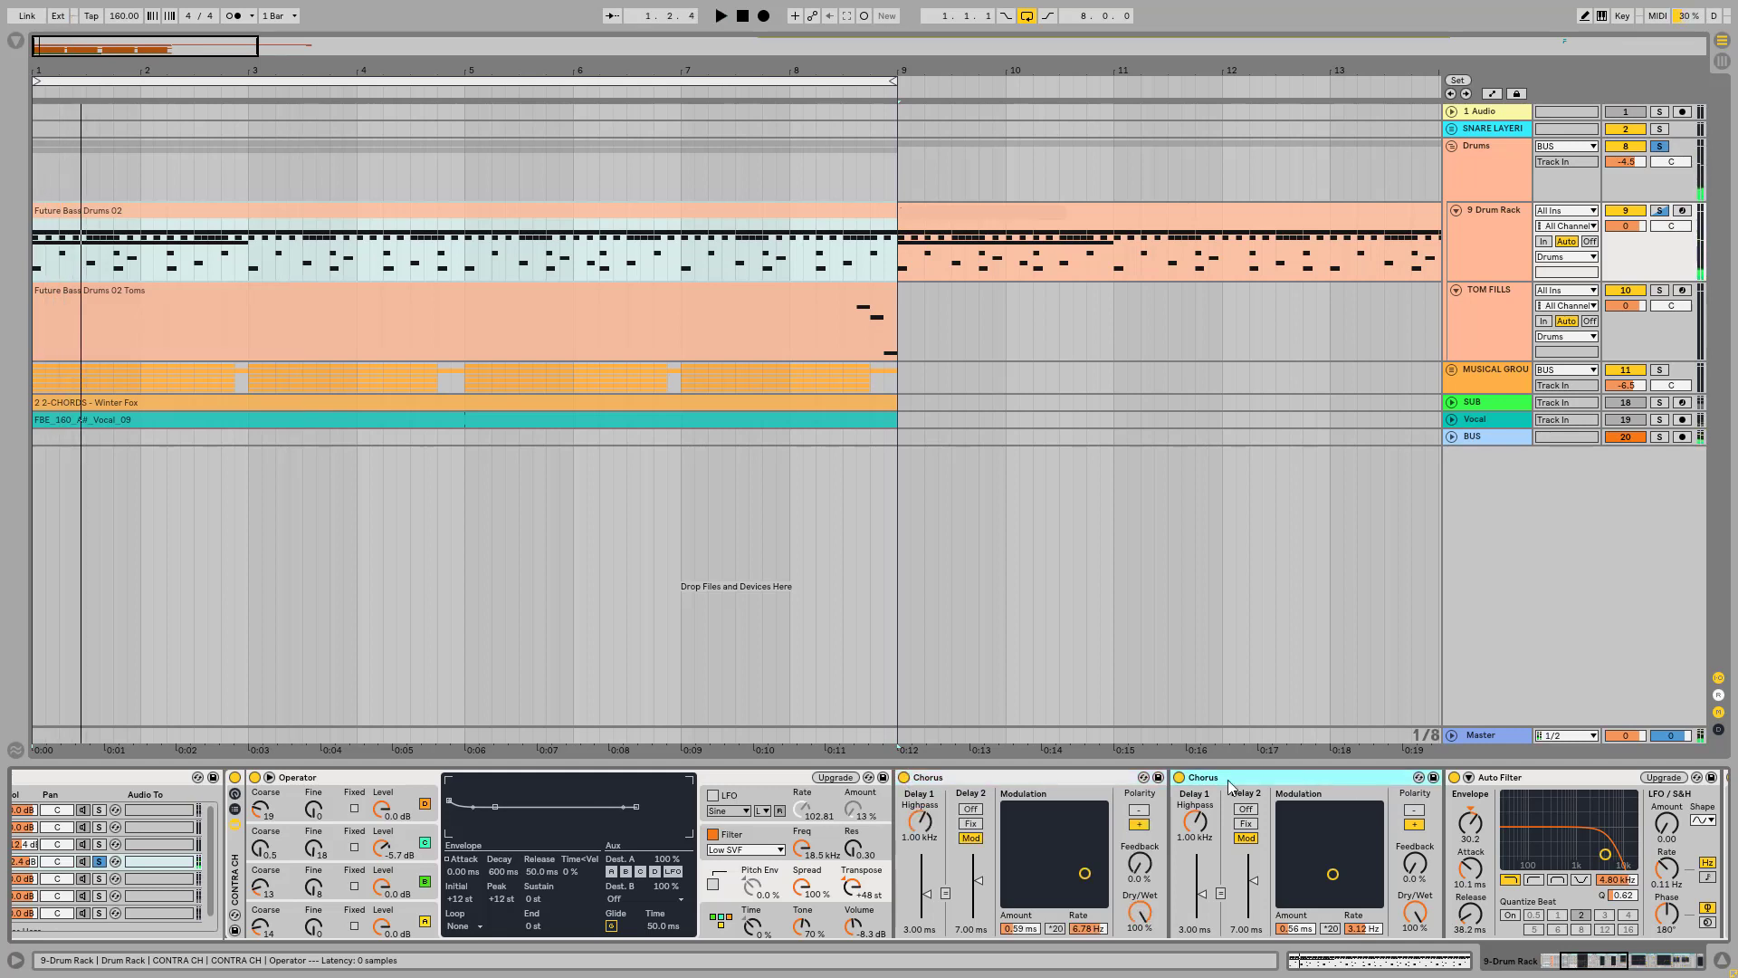
left_click(1180, 780)
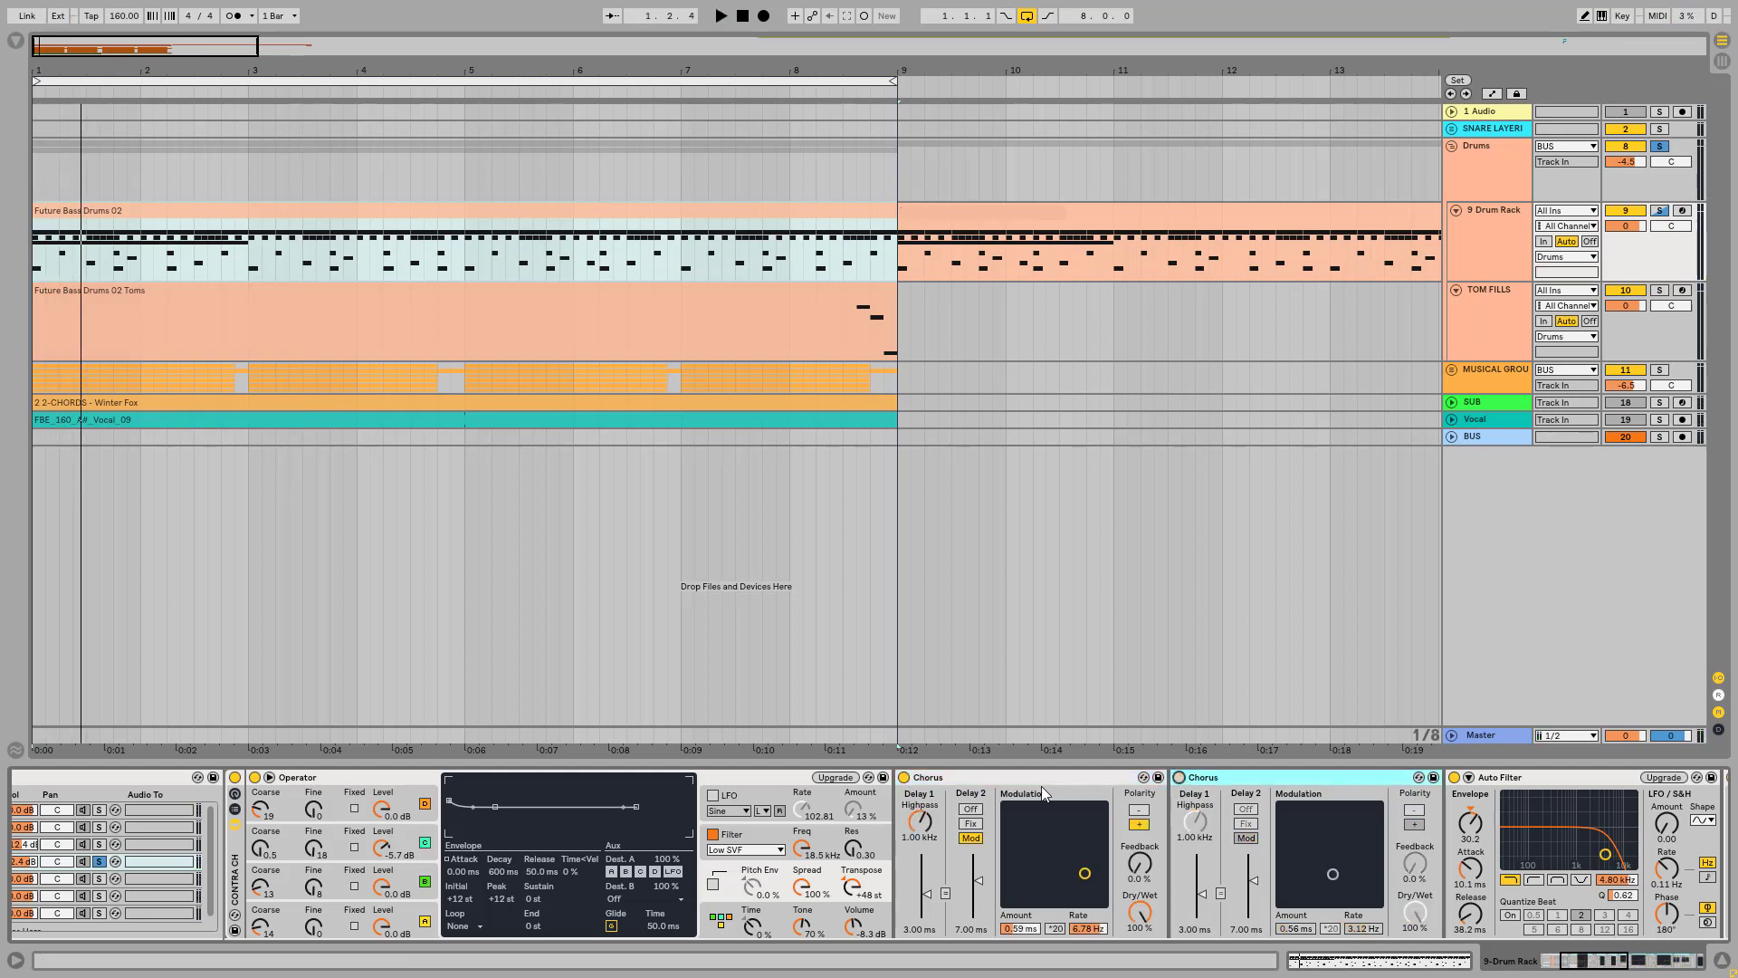
left_click(904, 780)
key("space")
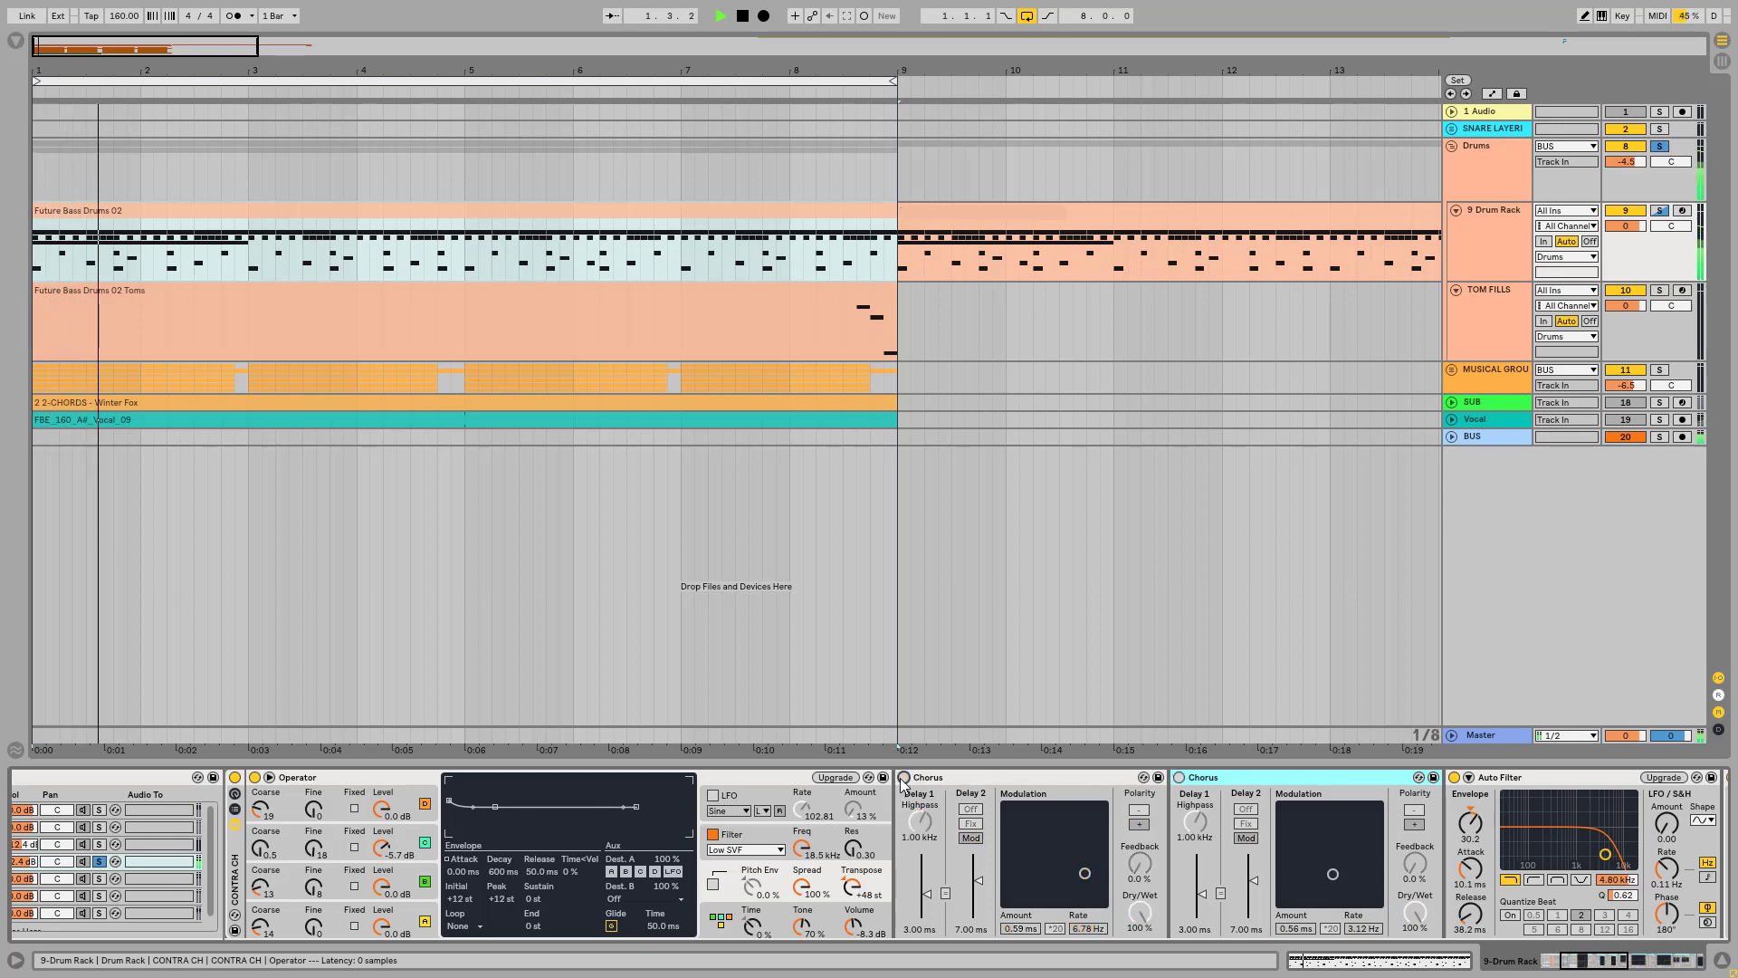
key("space")
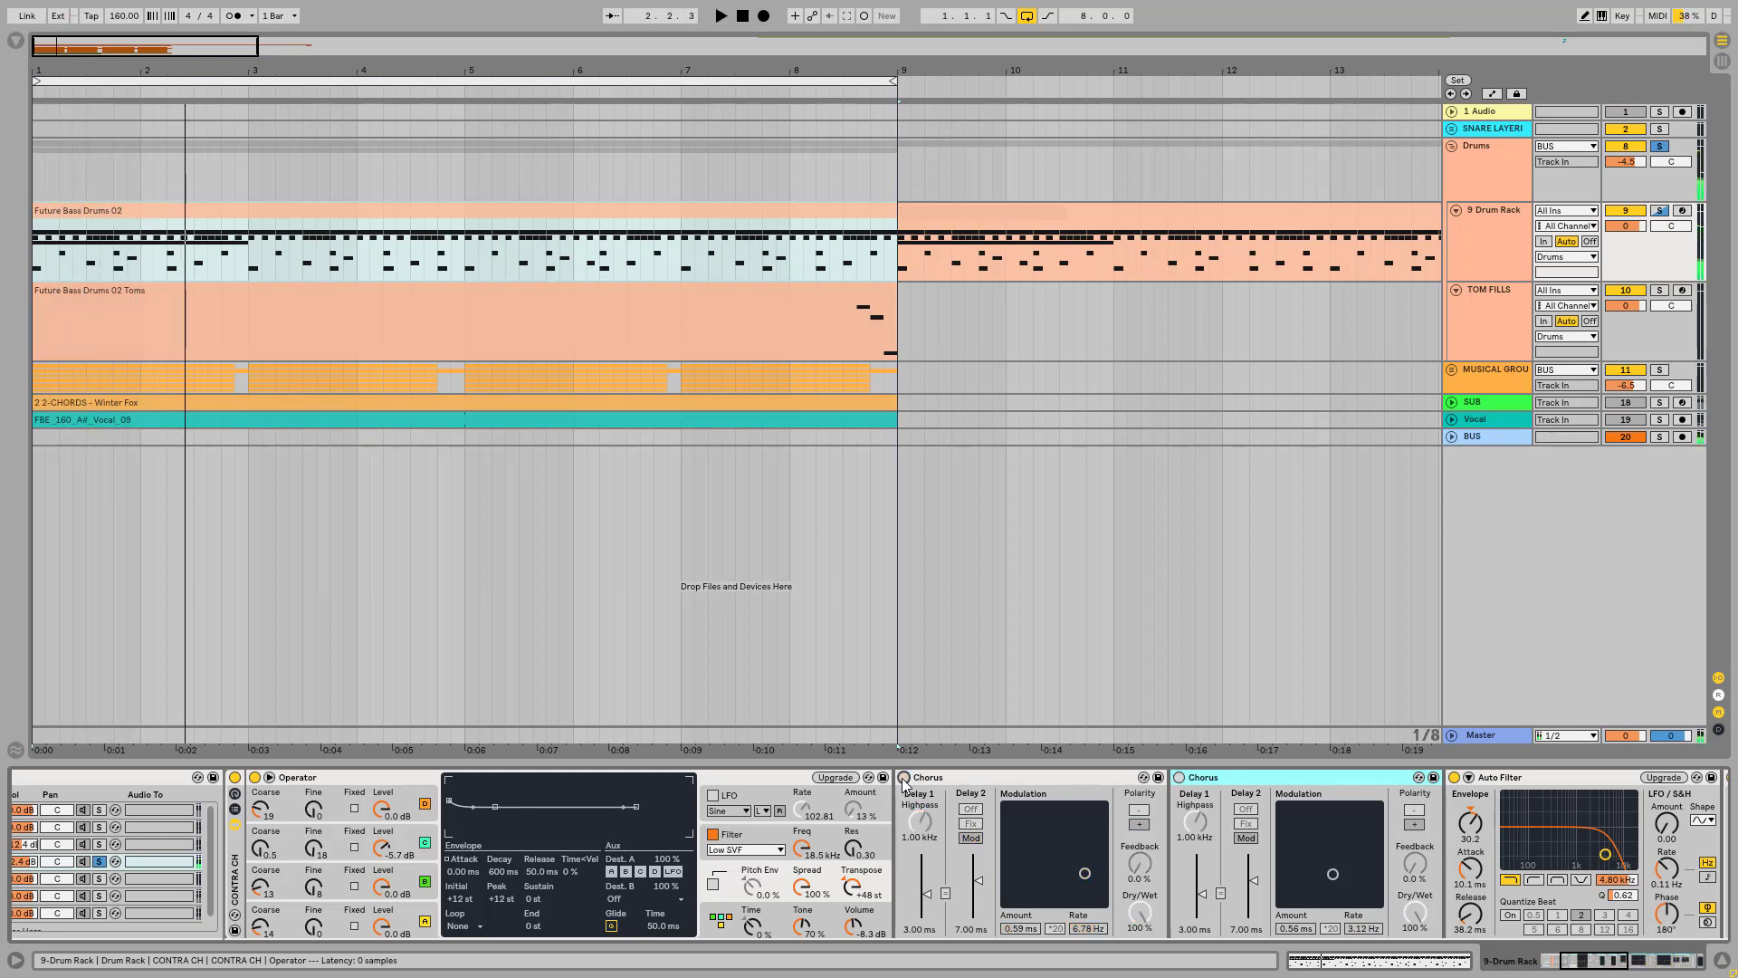
left_click(903, 780)
left_click(1179, 780)
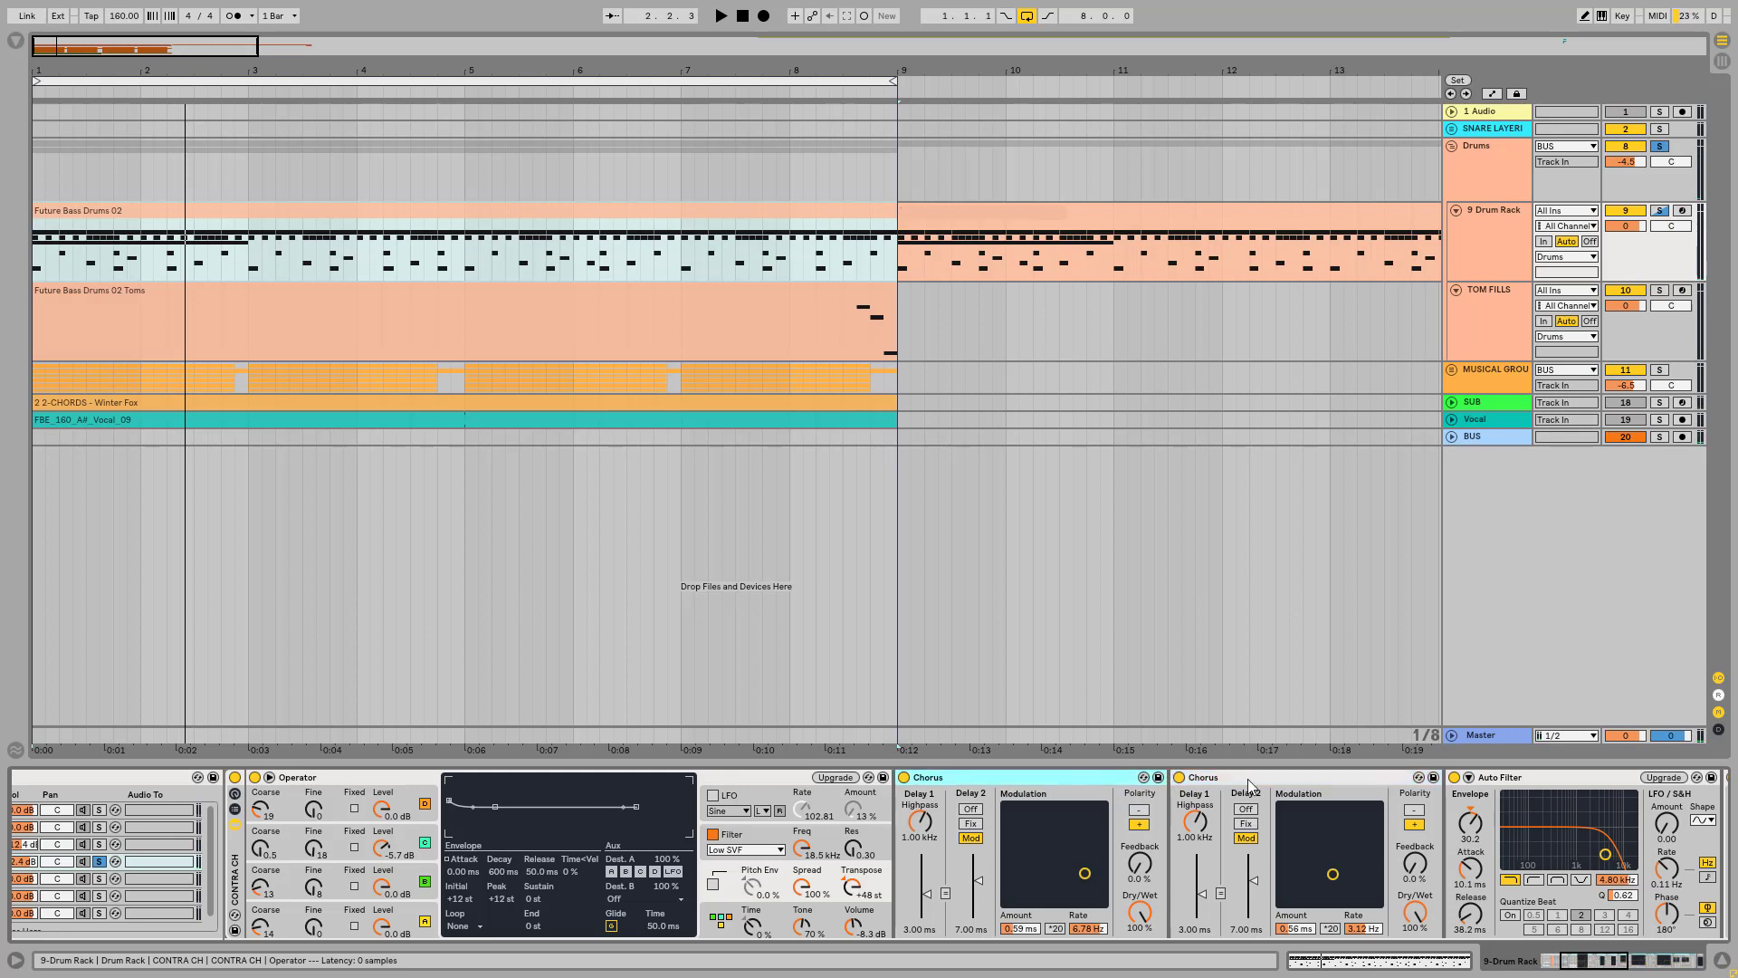
left_click(1089, 782)
key("space")
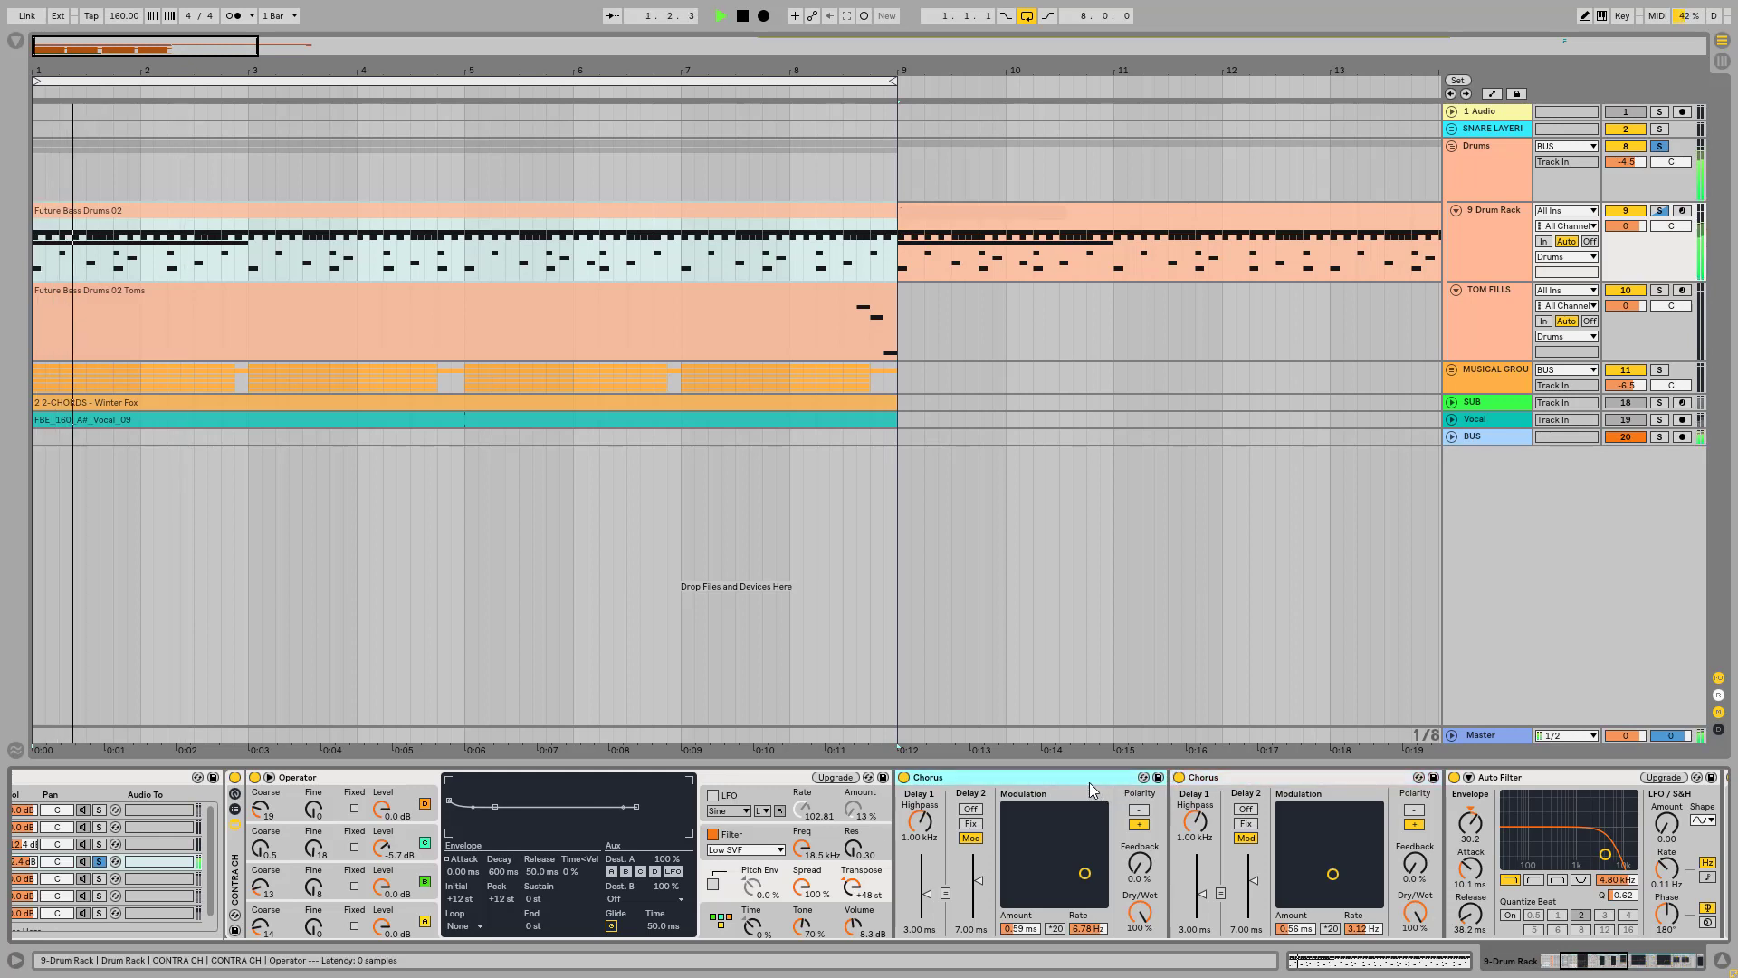
key("space")
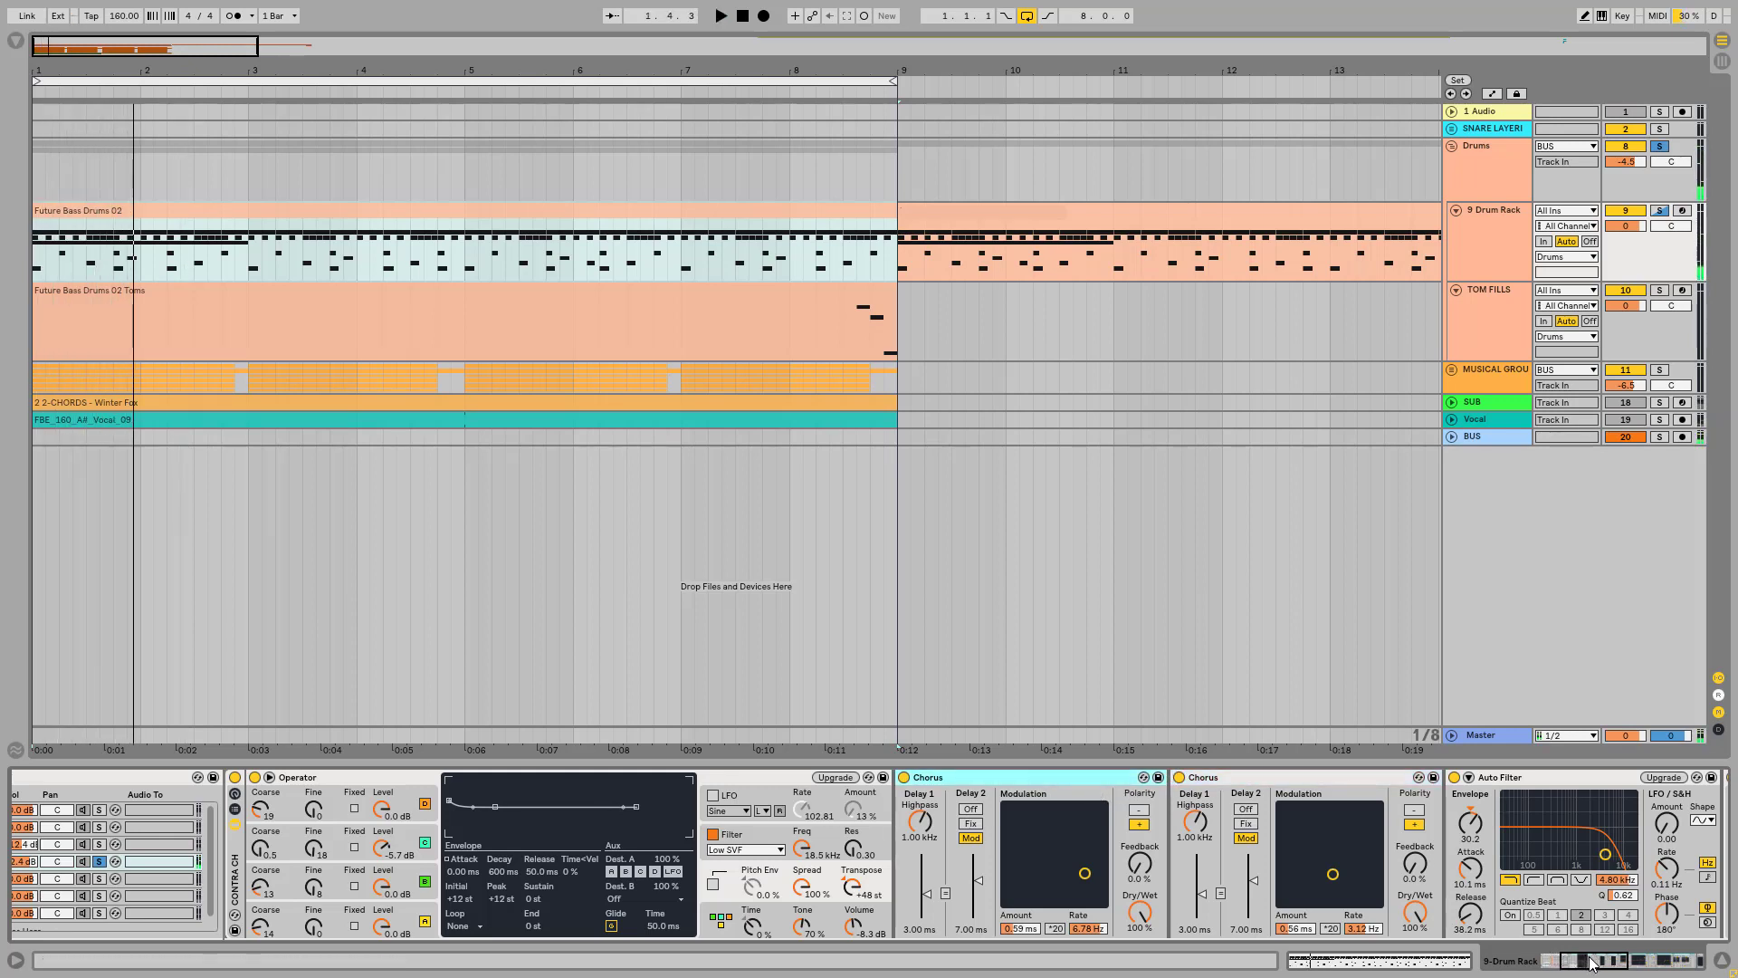
Step: Bypass the Auto Filter while the CONTRA CH sound plays, and turn the filter back on
left_click_drag(1590, 964, 1621, 941)
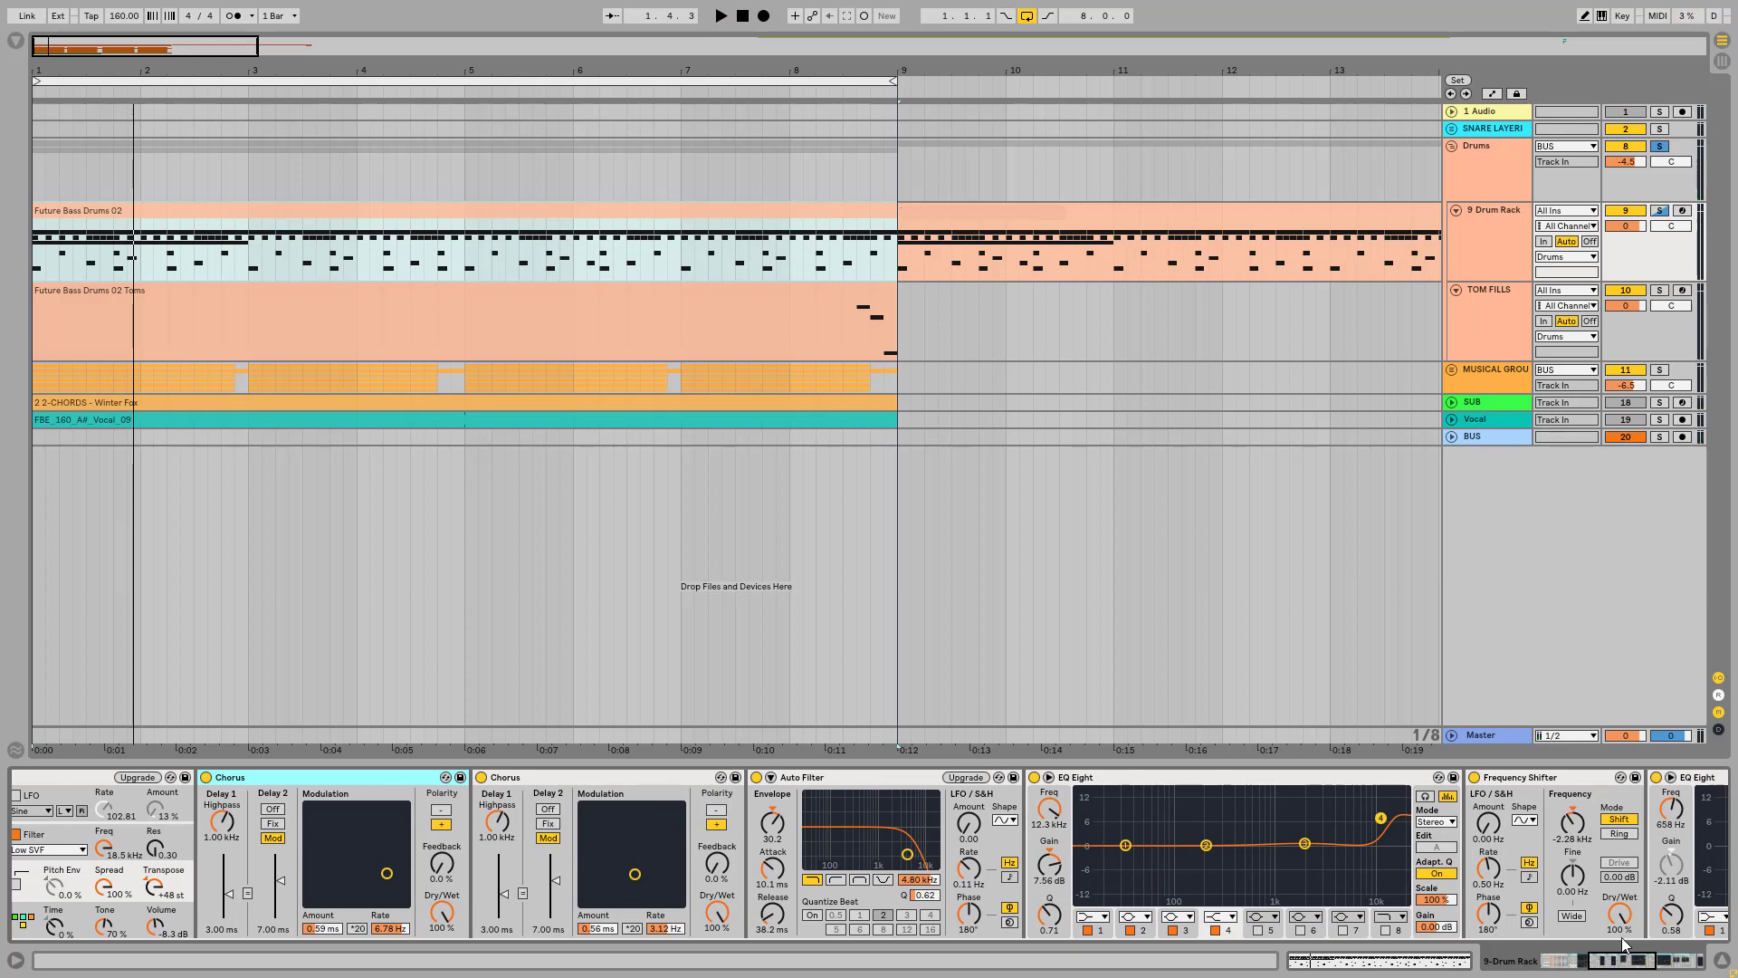
left_click(899, 777)
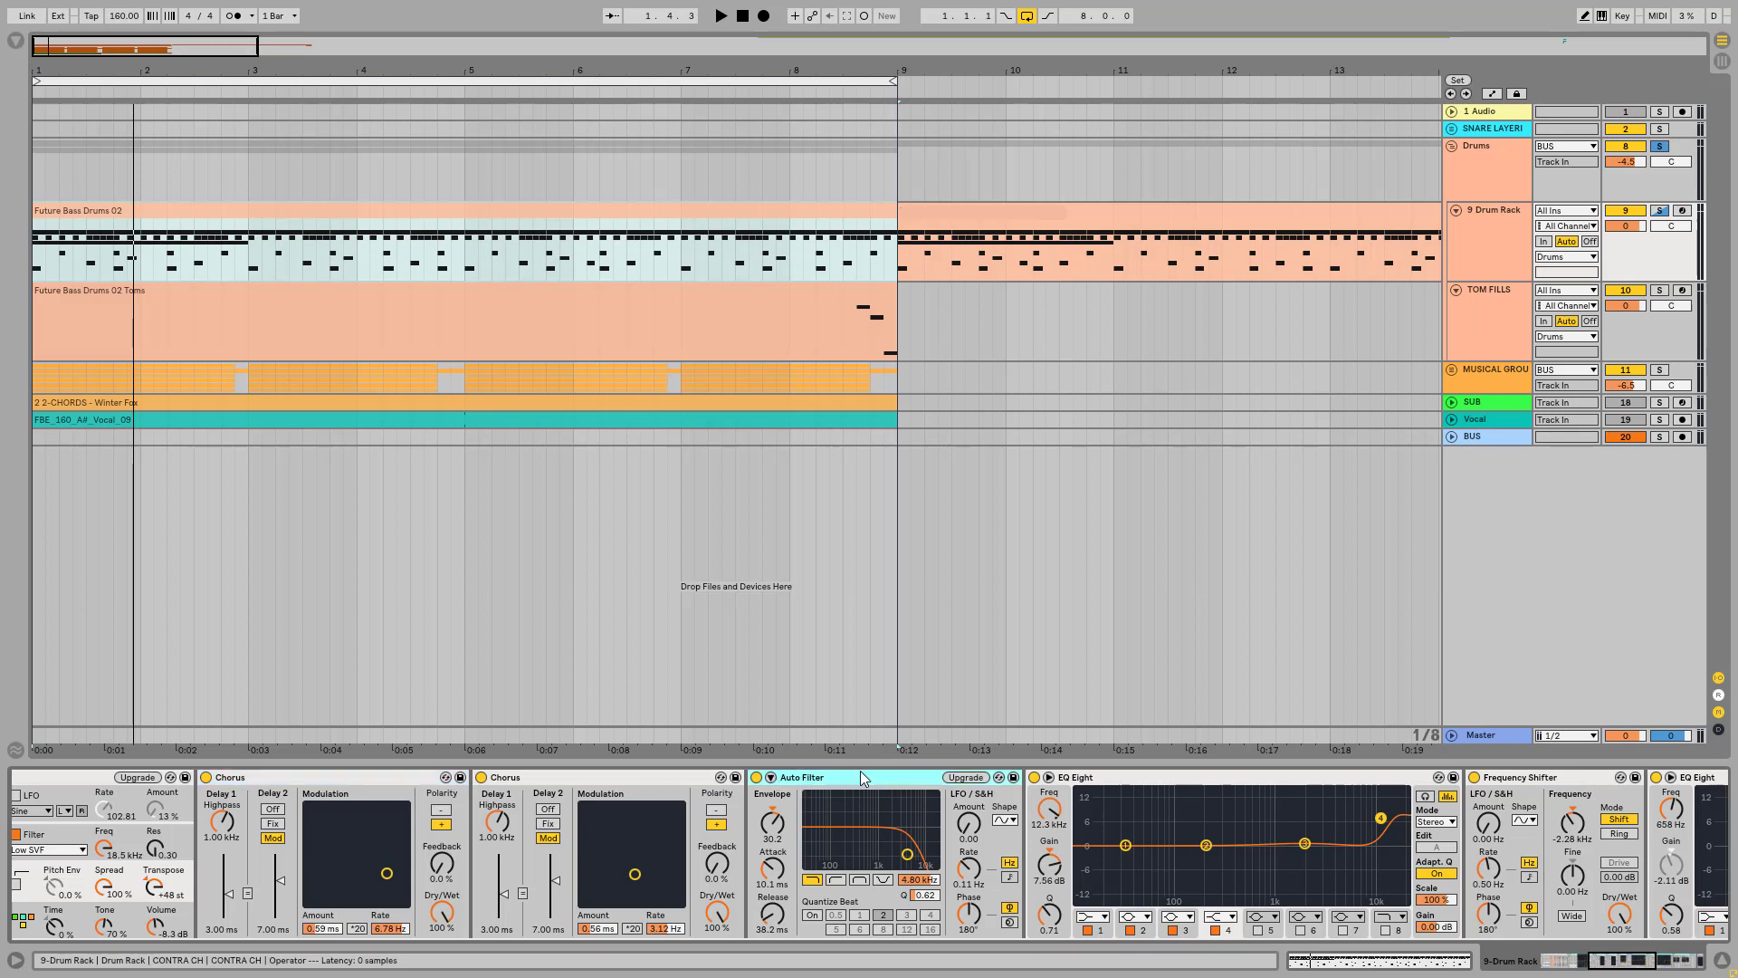
key("space")
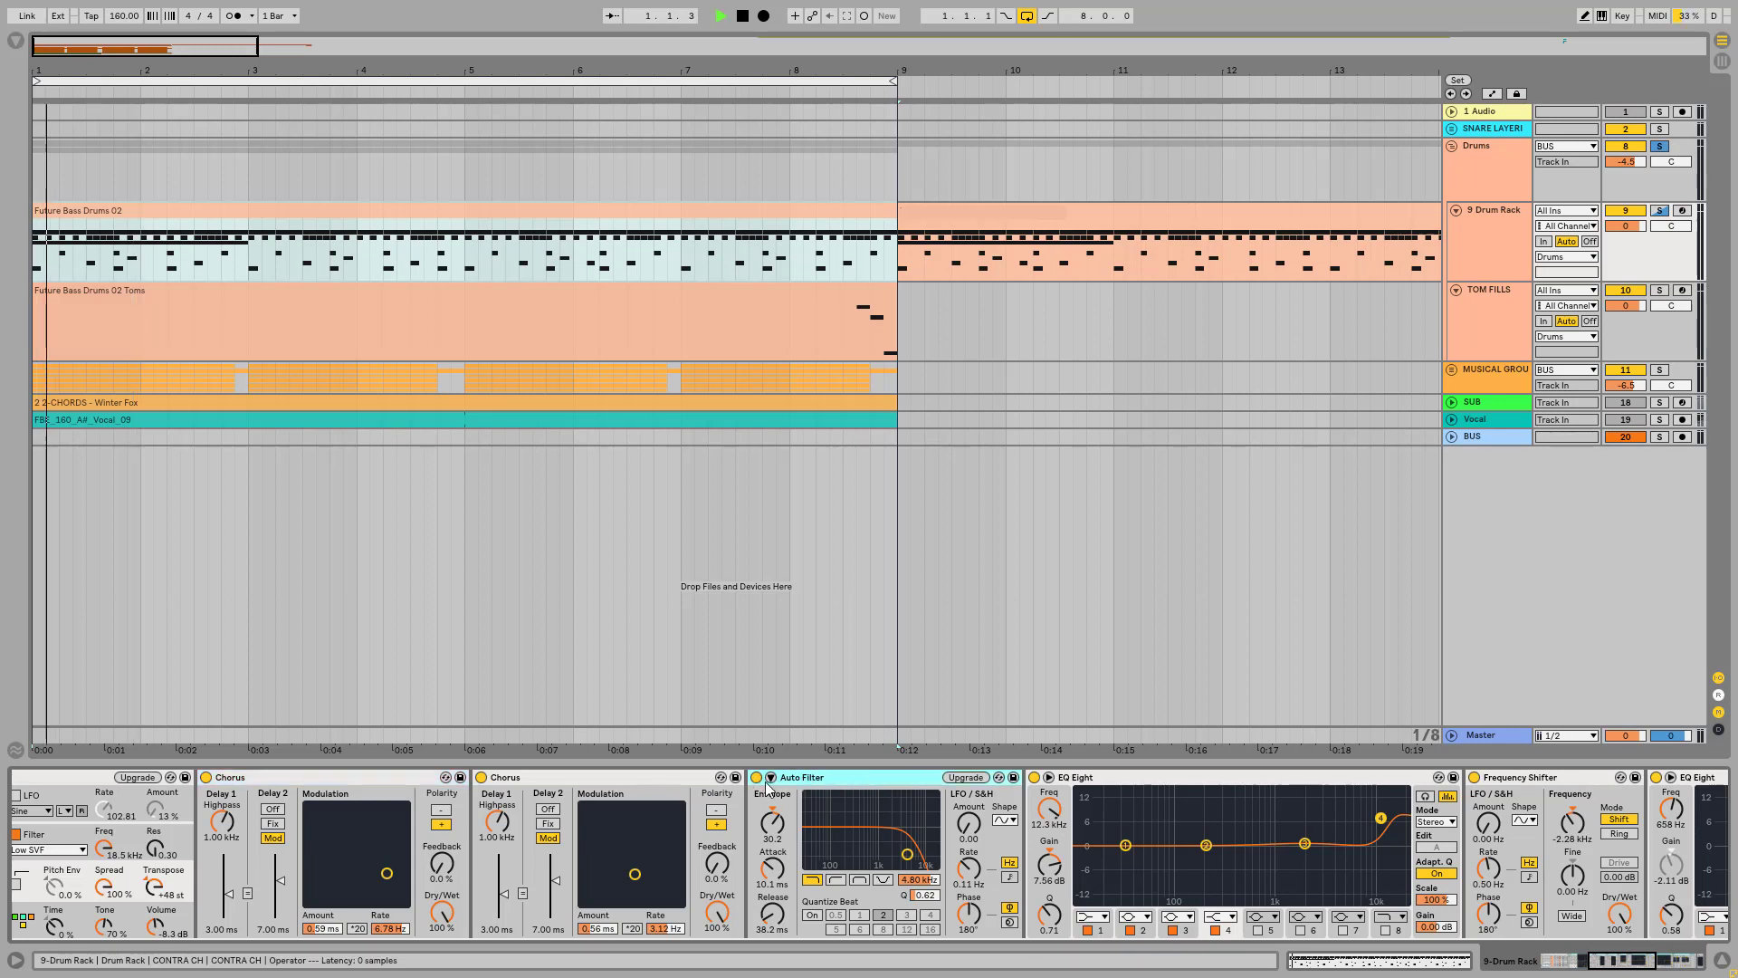
left_click(756, 777)
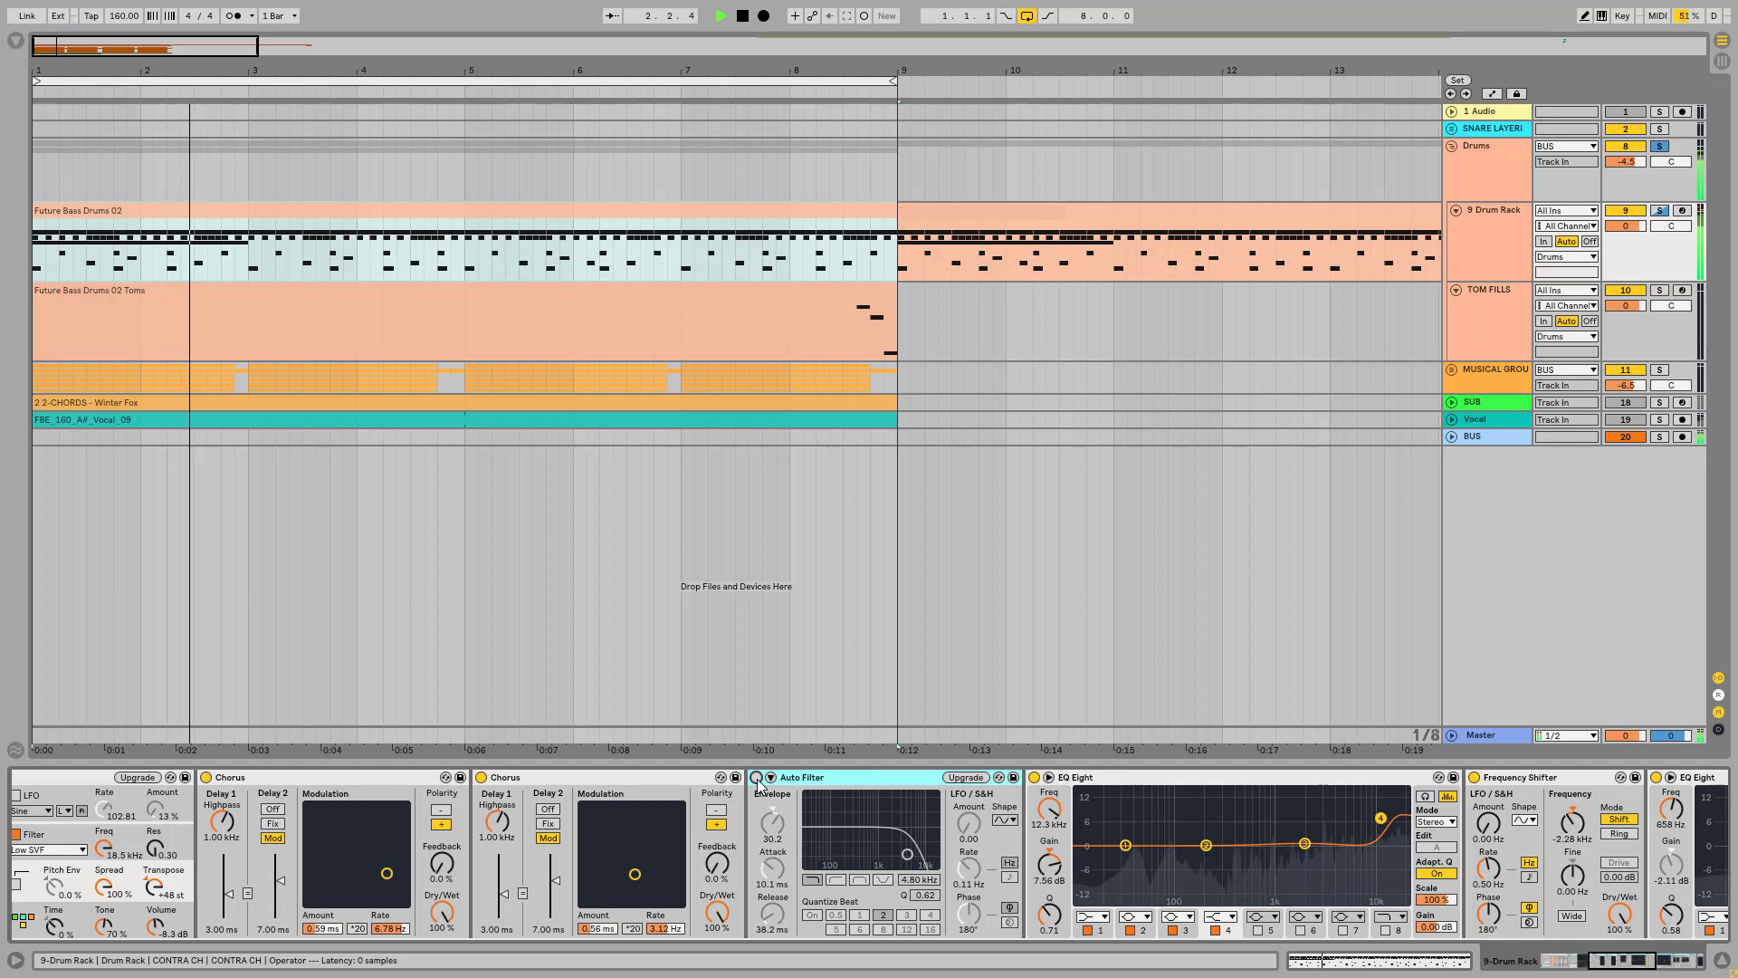
key("space")
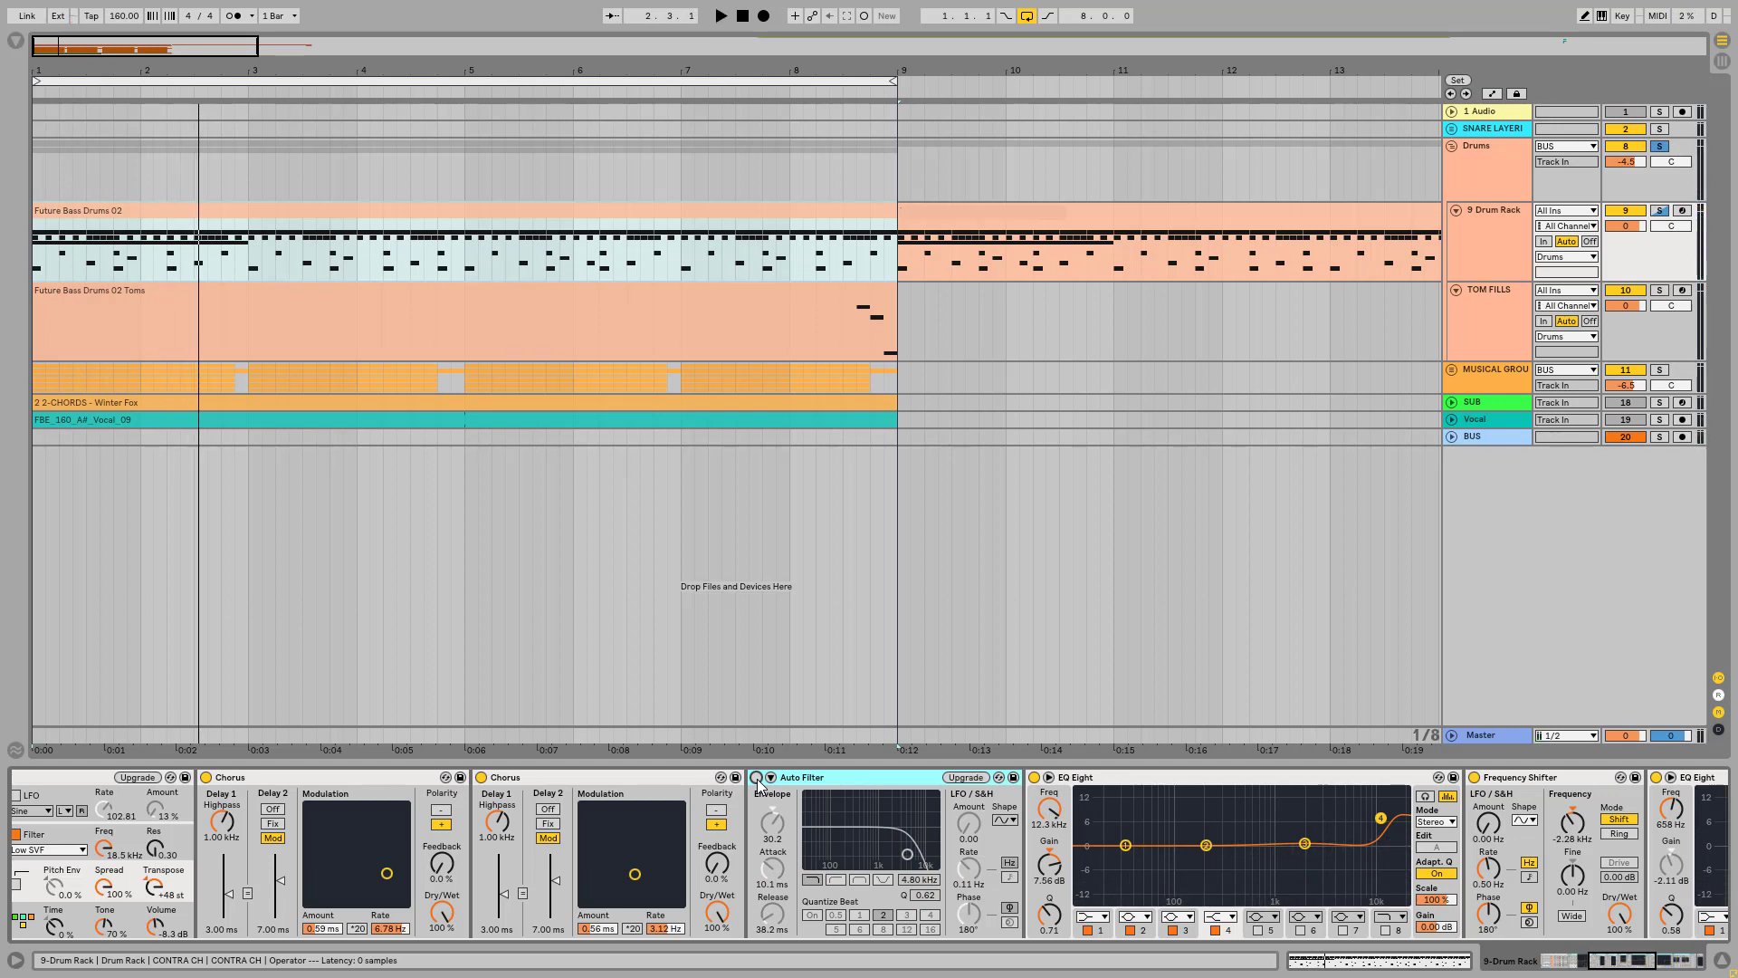
left_click(756, 777)
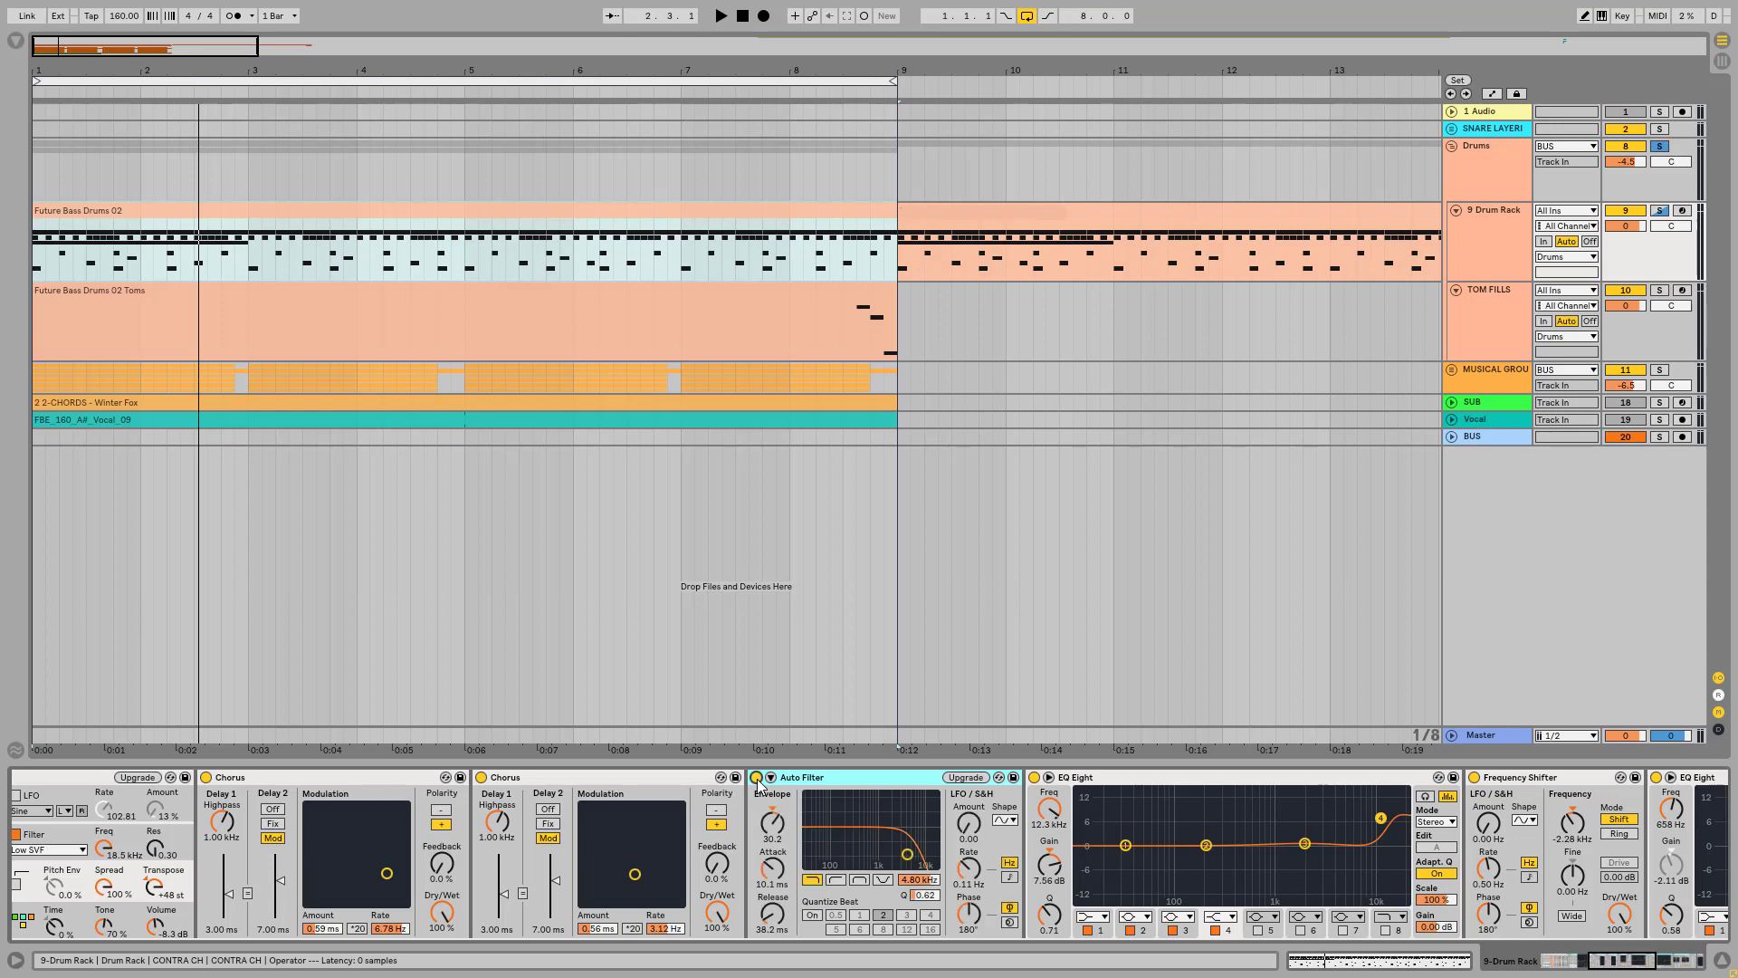
Step: Check the CONTRA CH sound with the EQ Eight after the Auto Filter bypassed, and delete that EQ Eight
key("space")
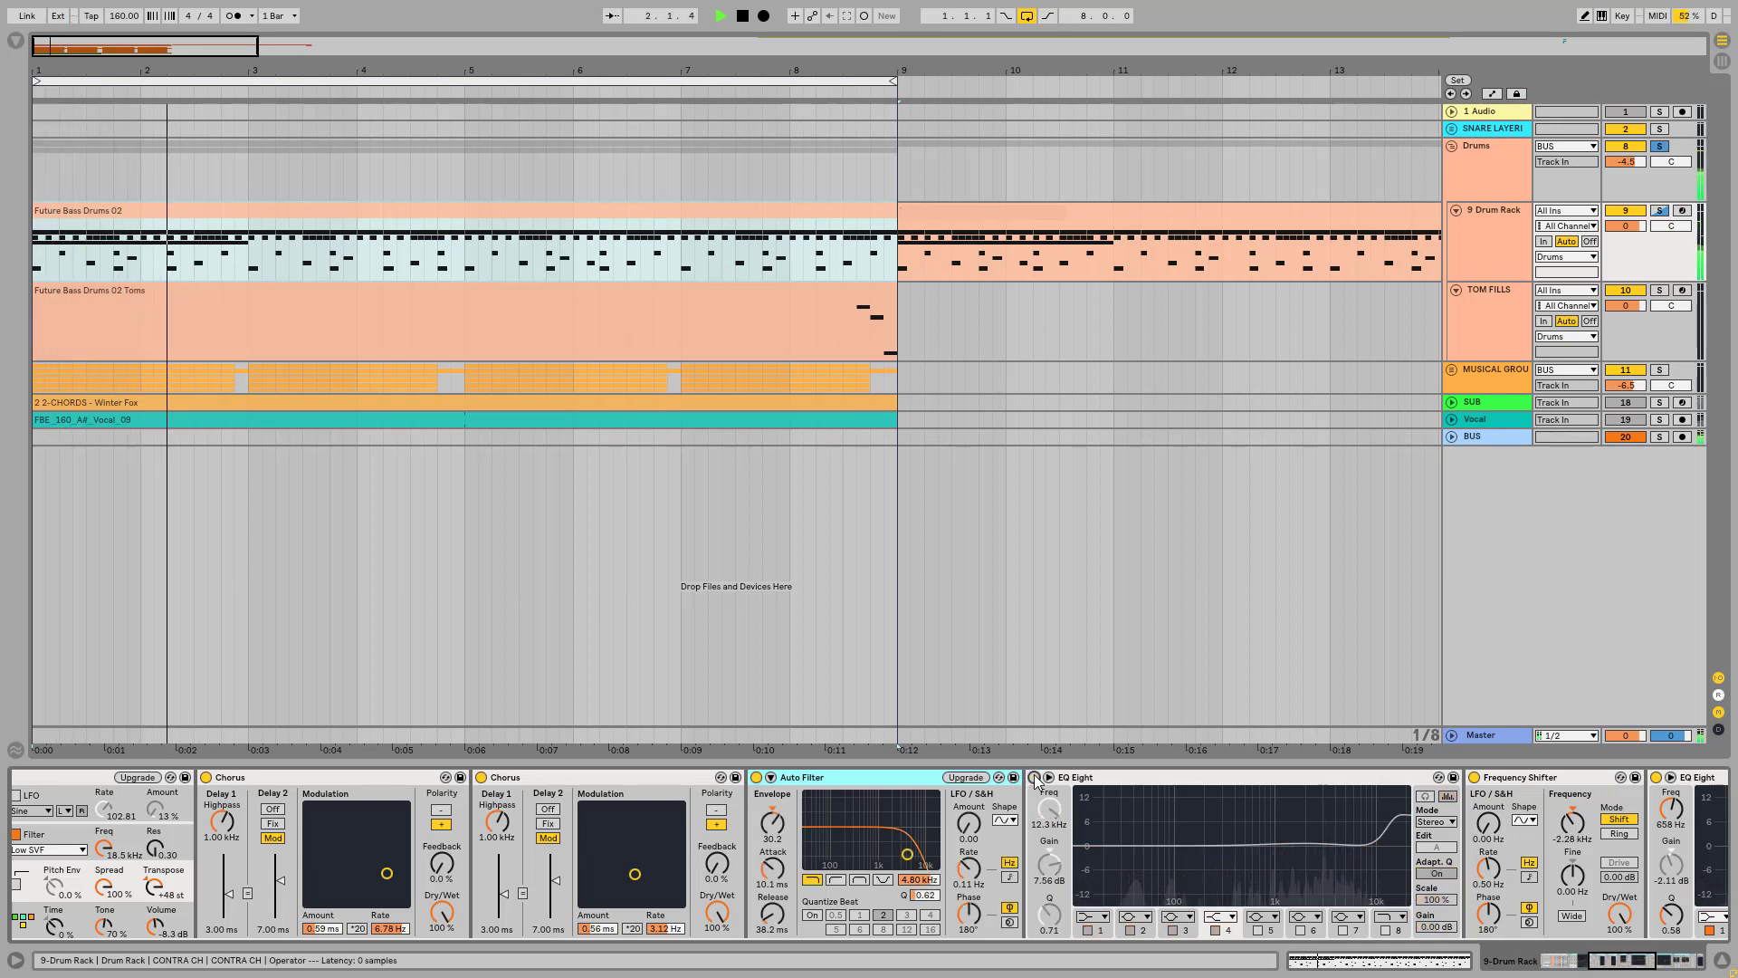
key("space")
left_click(1116, 777)
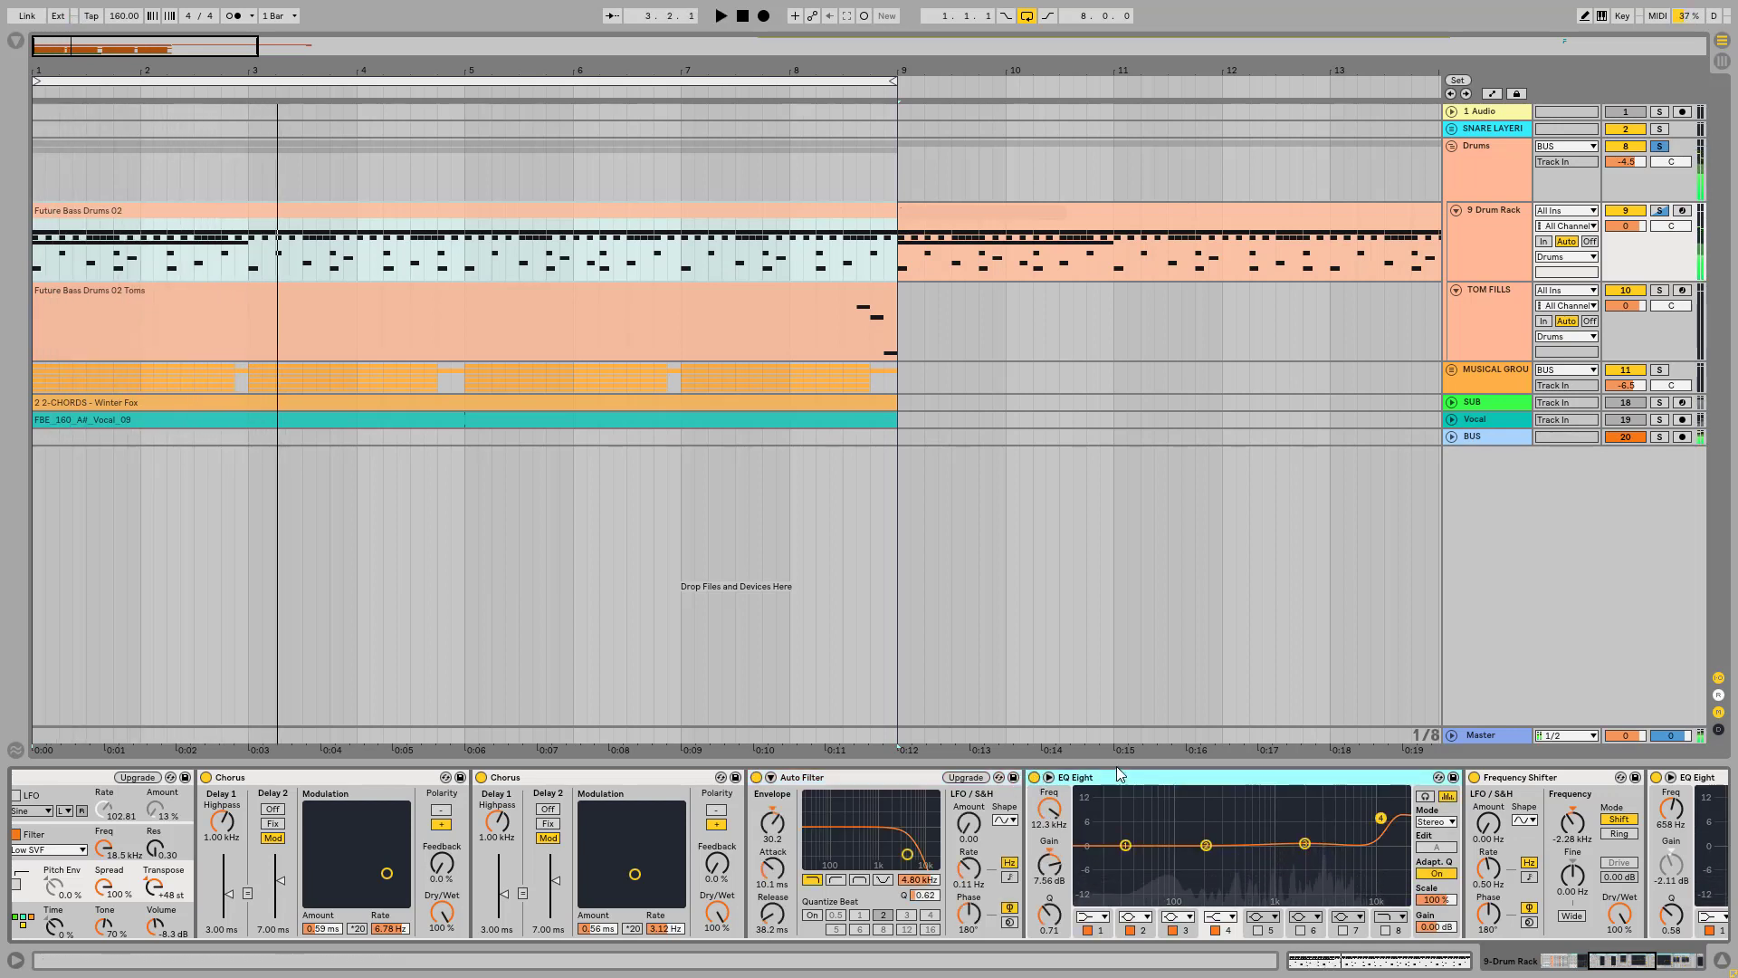
key("Delete")
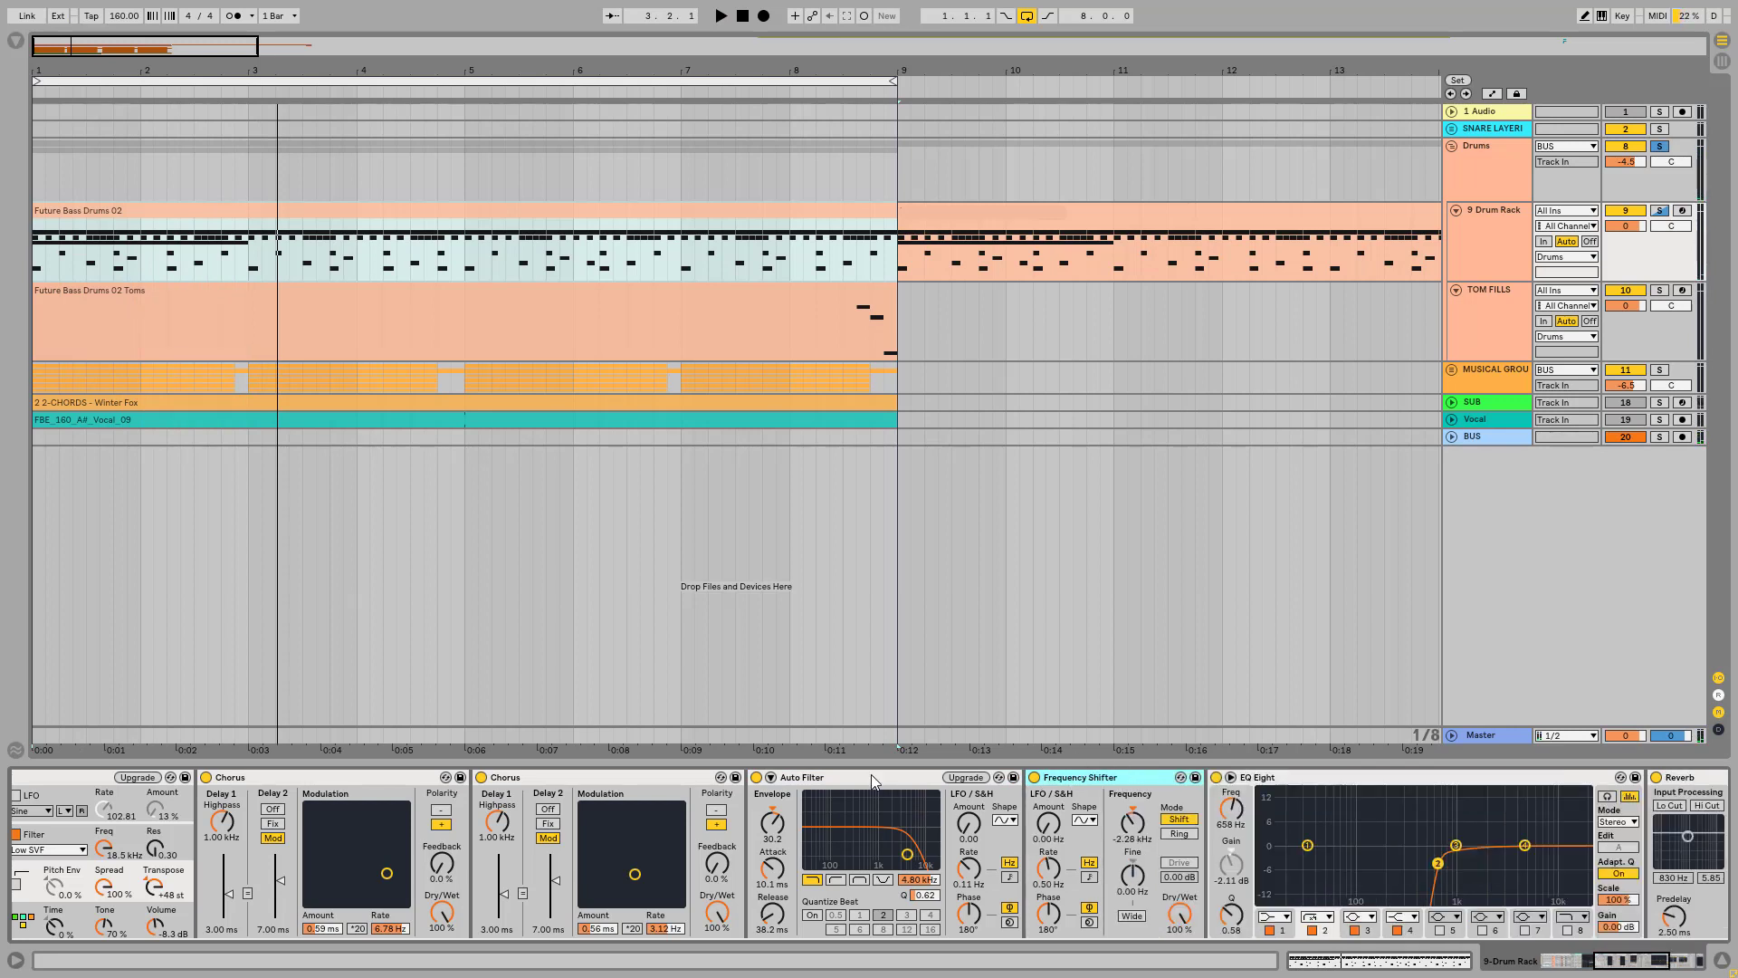
Step: Upgrade the CONTRA CH chain's Auto Filter to the newer version of the device
left_click(965, 777)
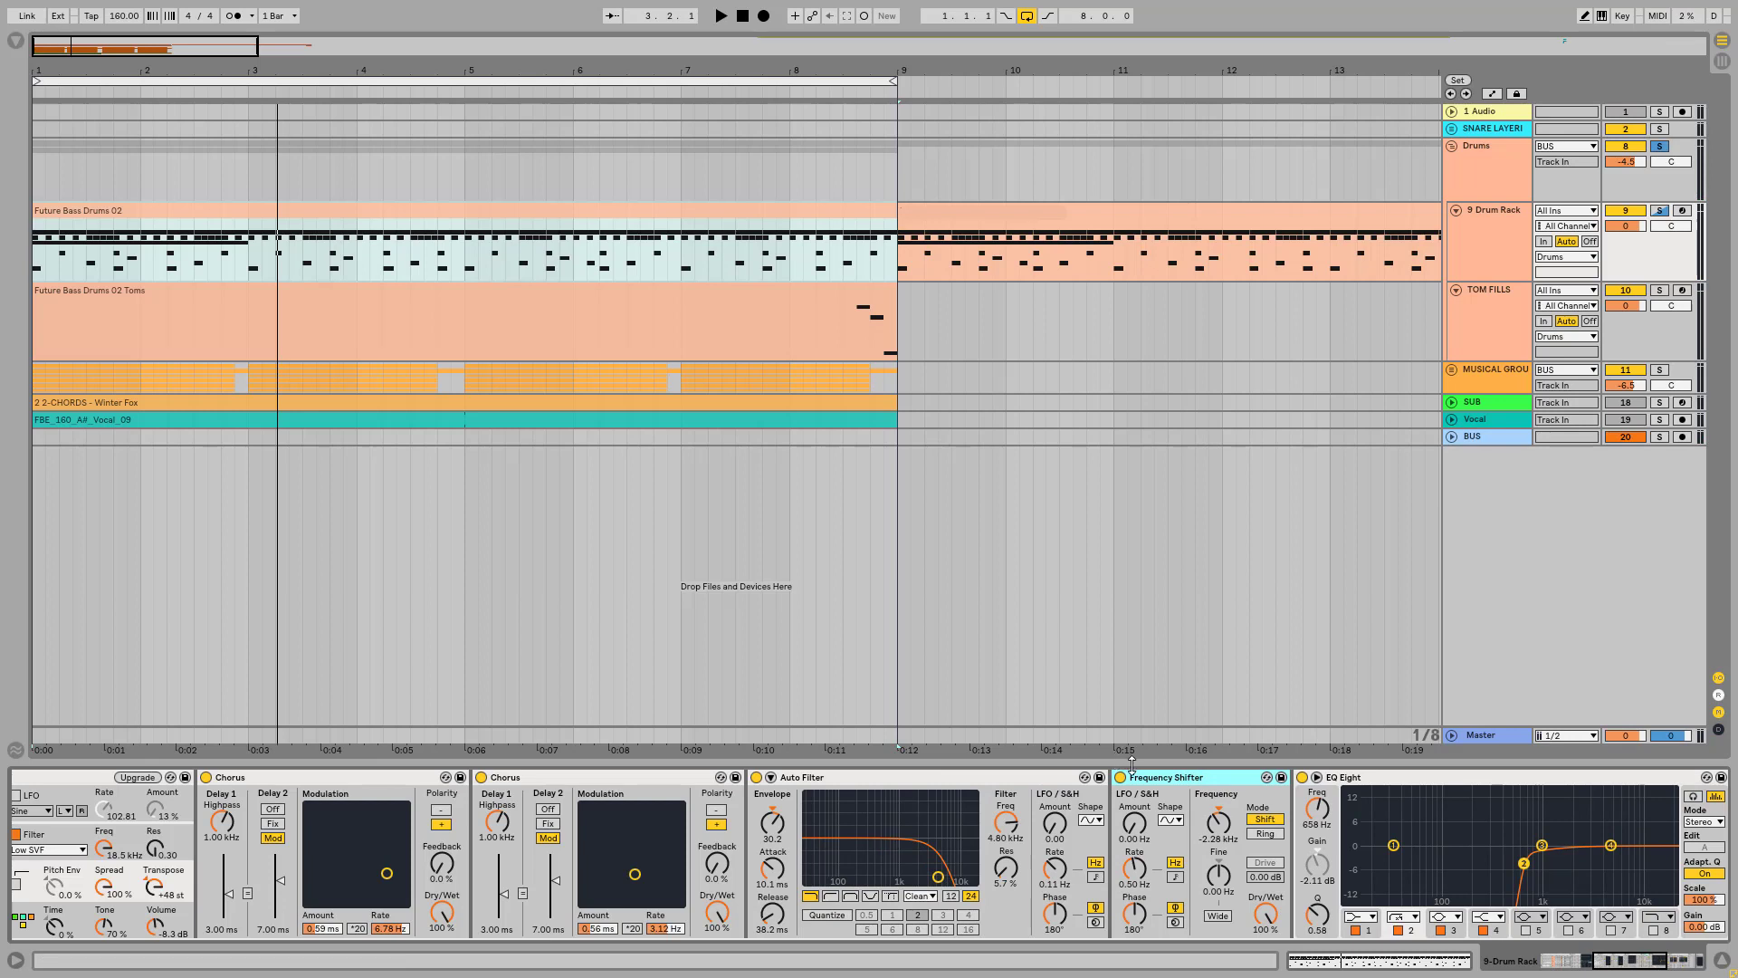
Step: Compare the CONTRA CH sound with the Frequency Shifter off and with it switched on again
left_click(1625, 965)
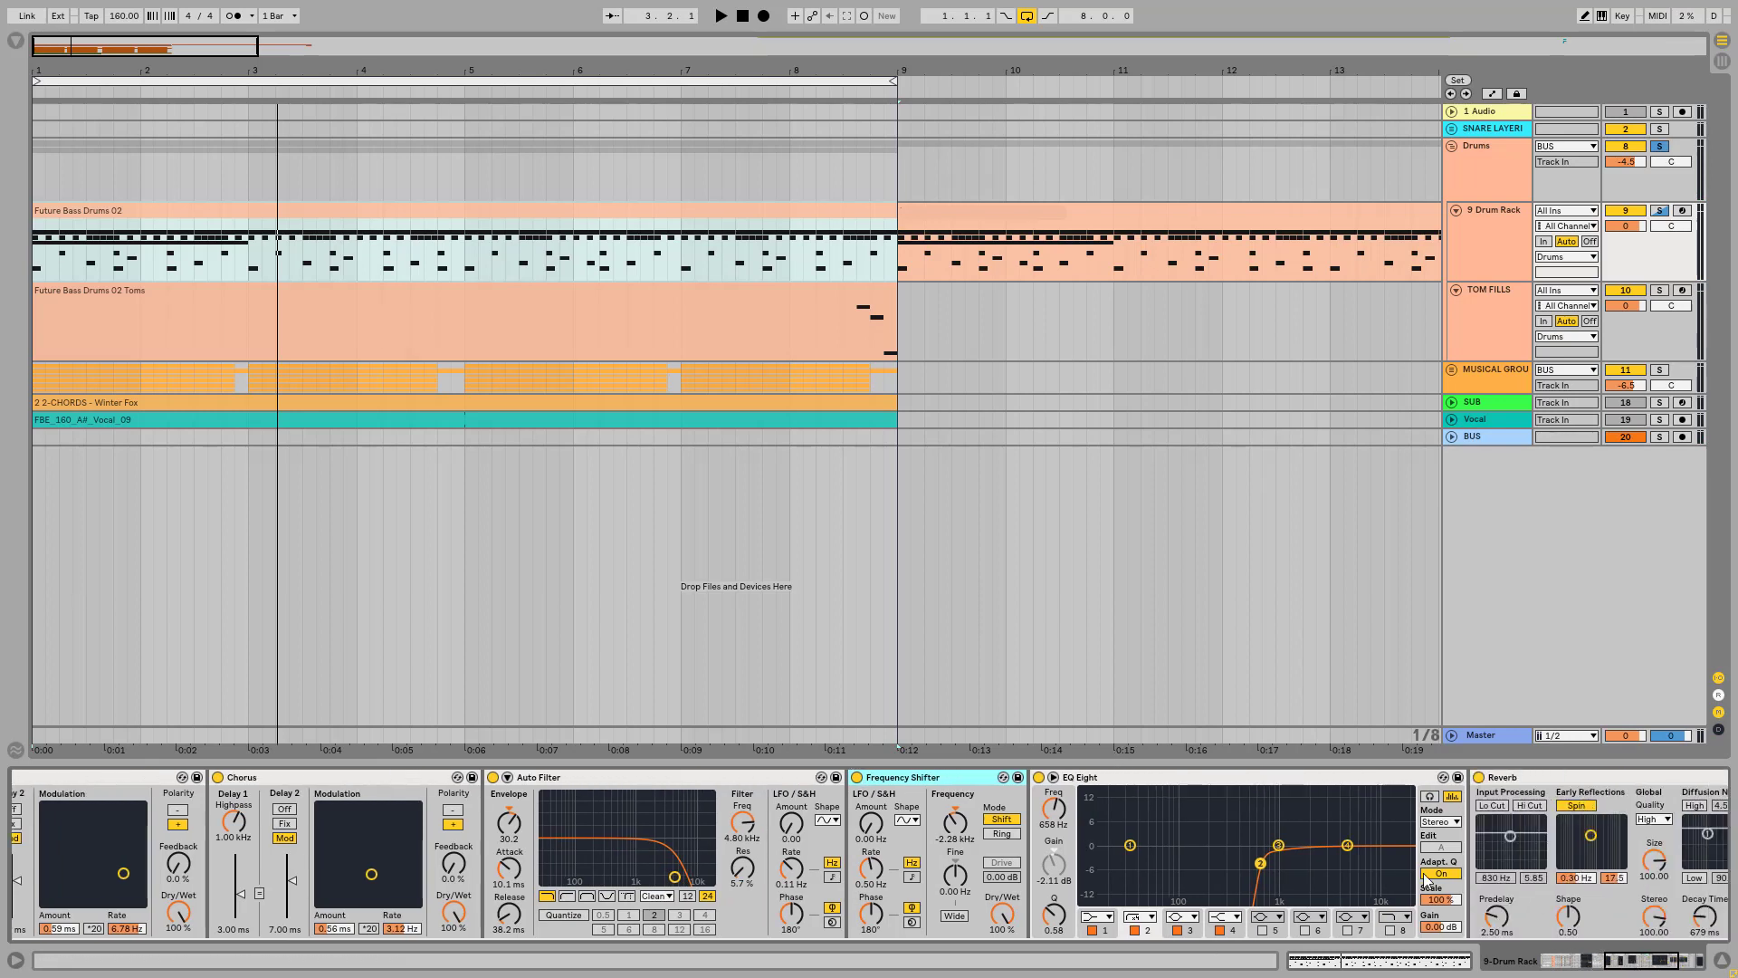
left_click(857, 777)
key("space")
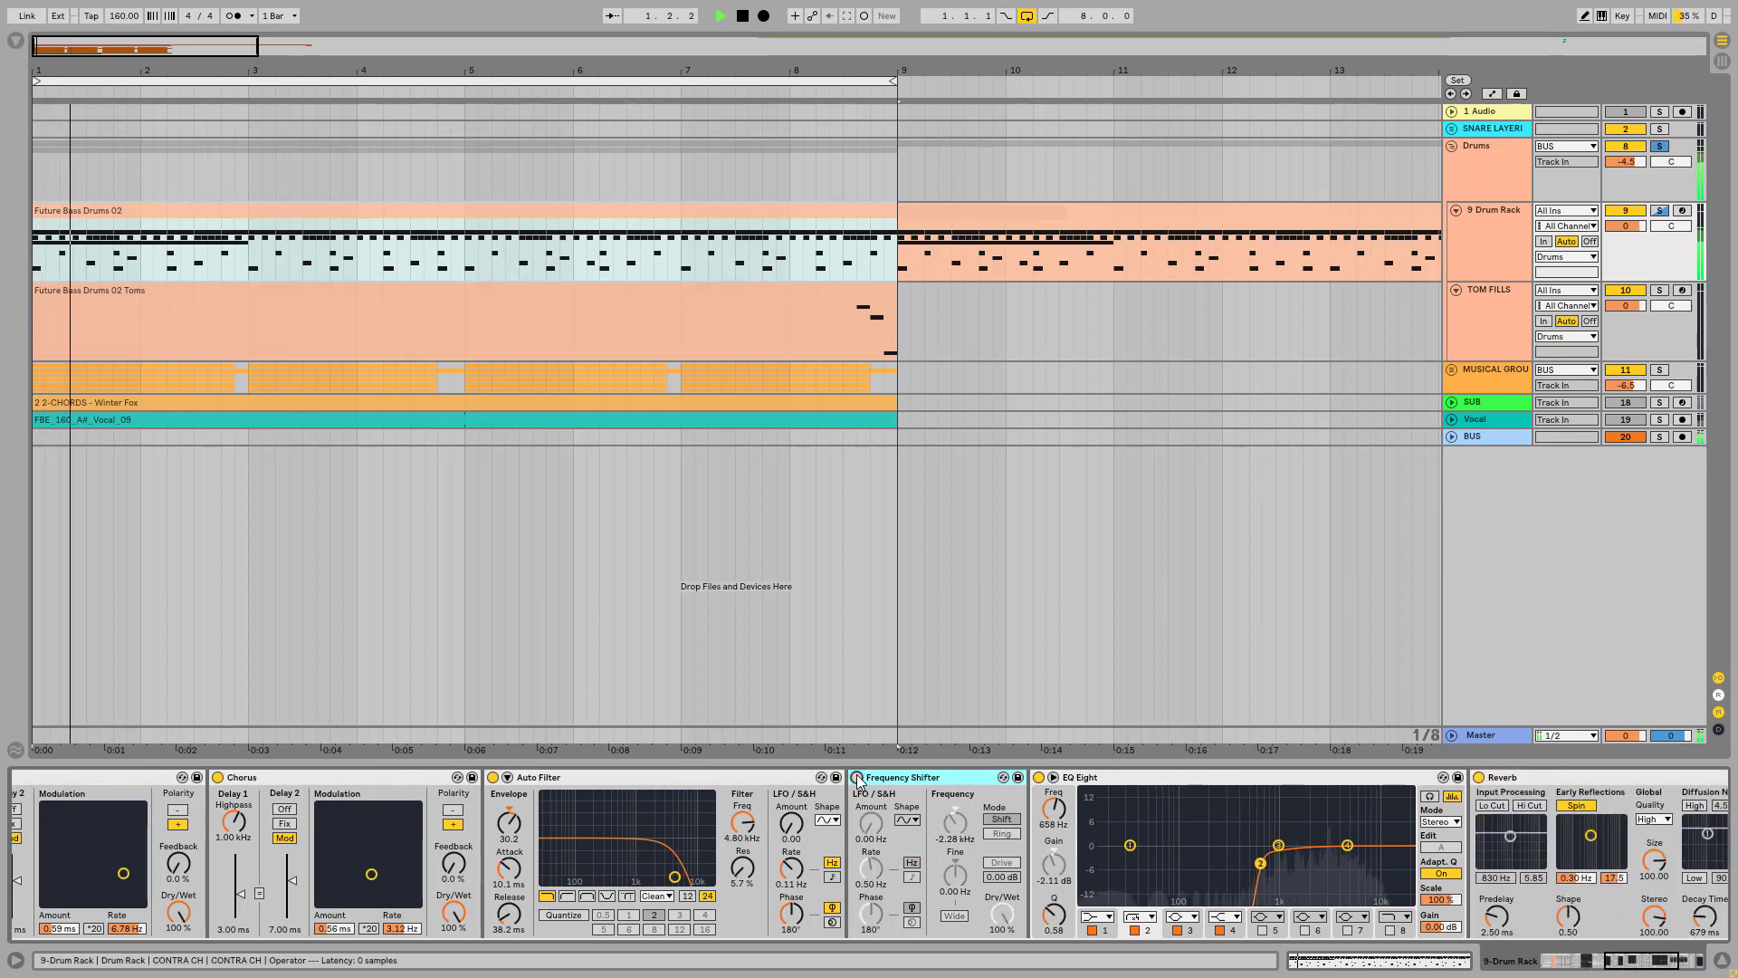
key("space")
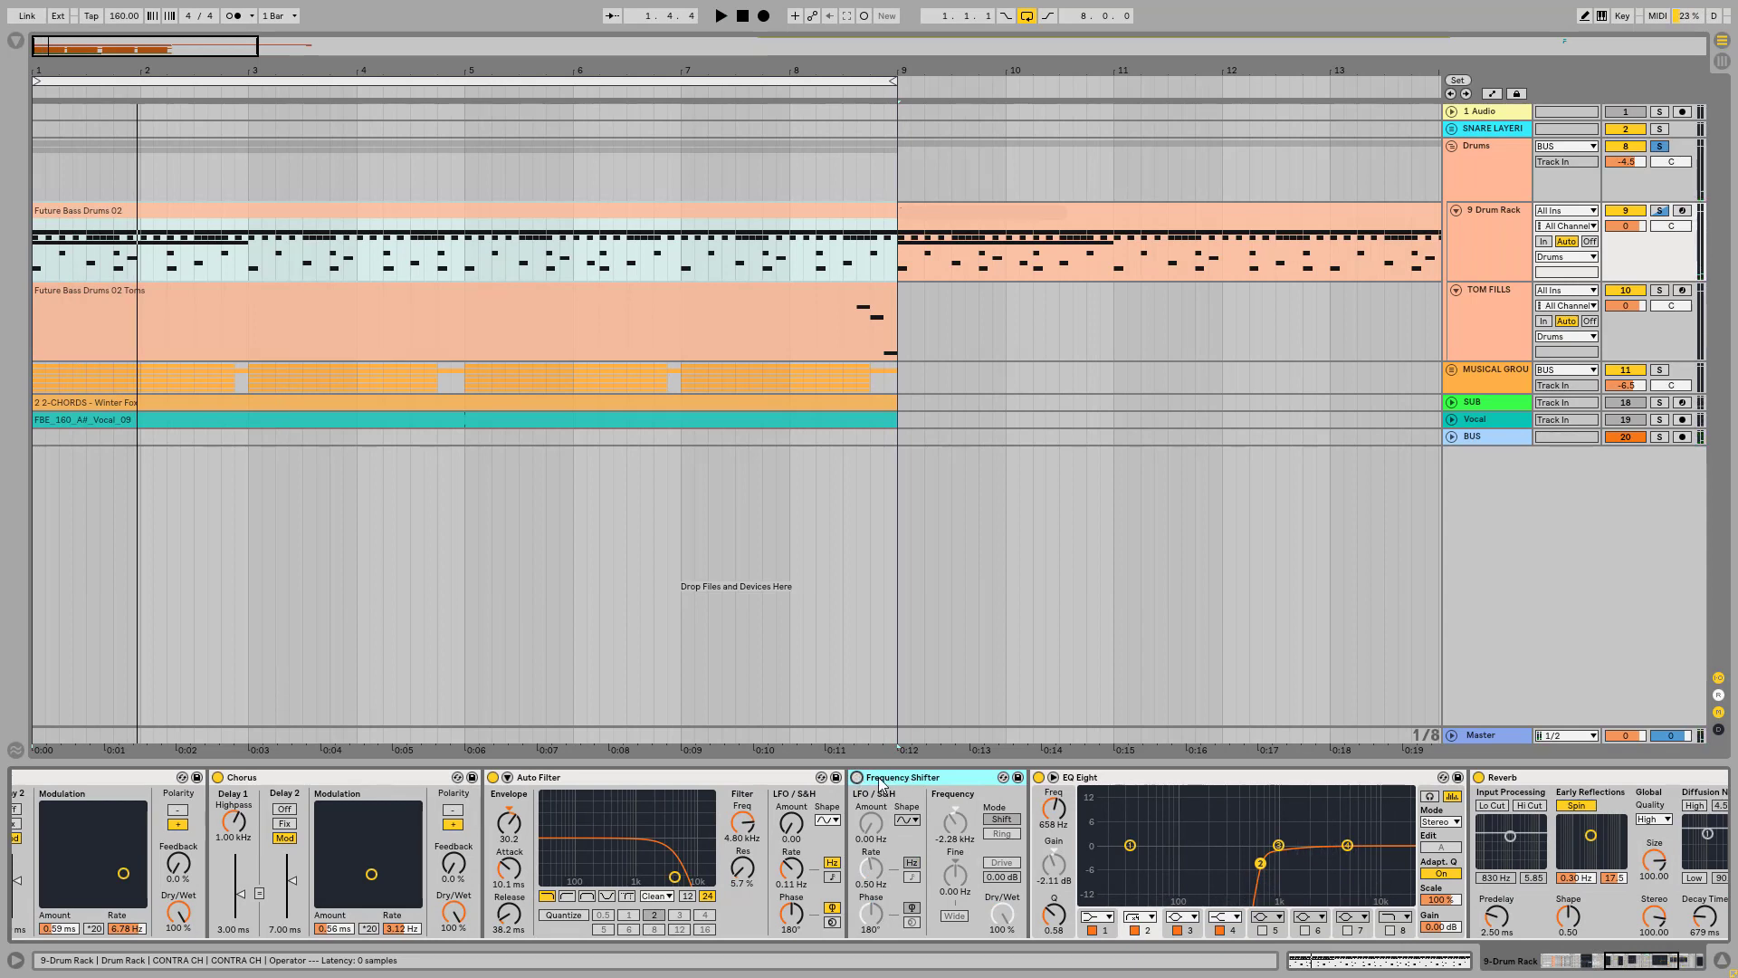
left_click(856, 777)
key("space")
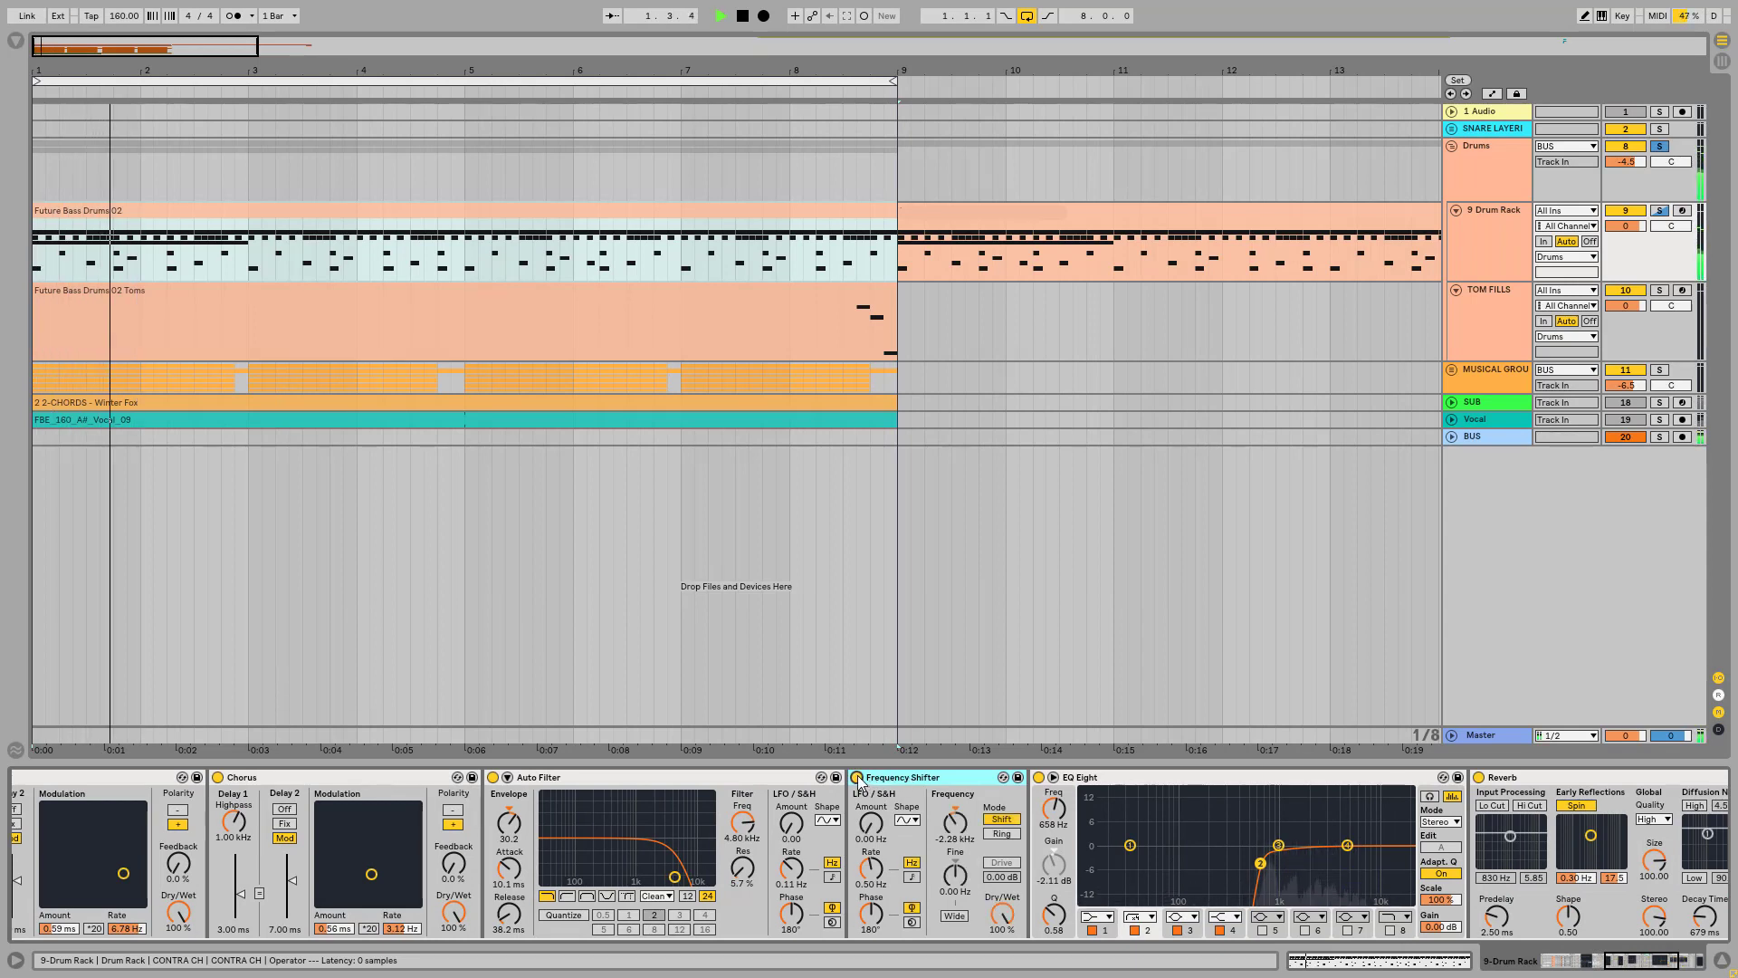
key("space")
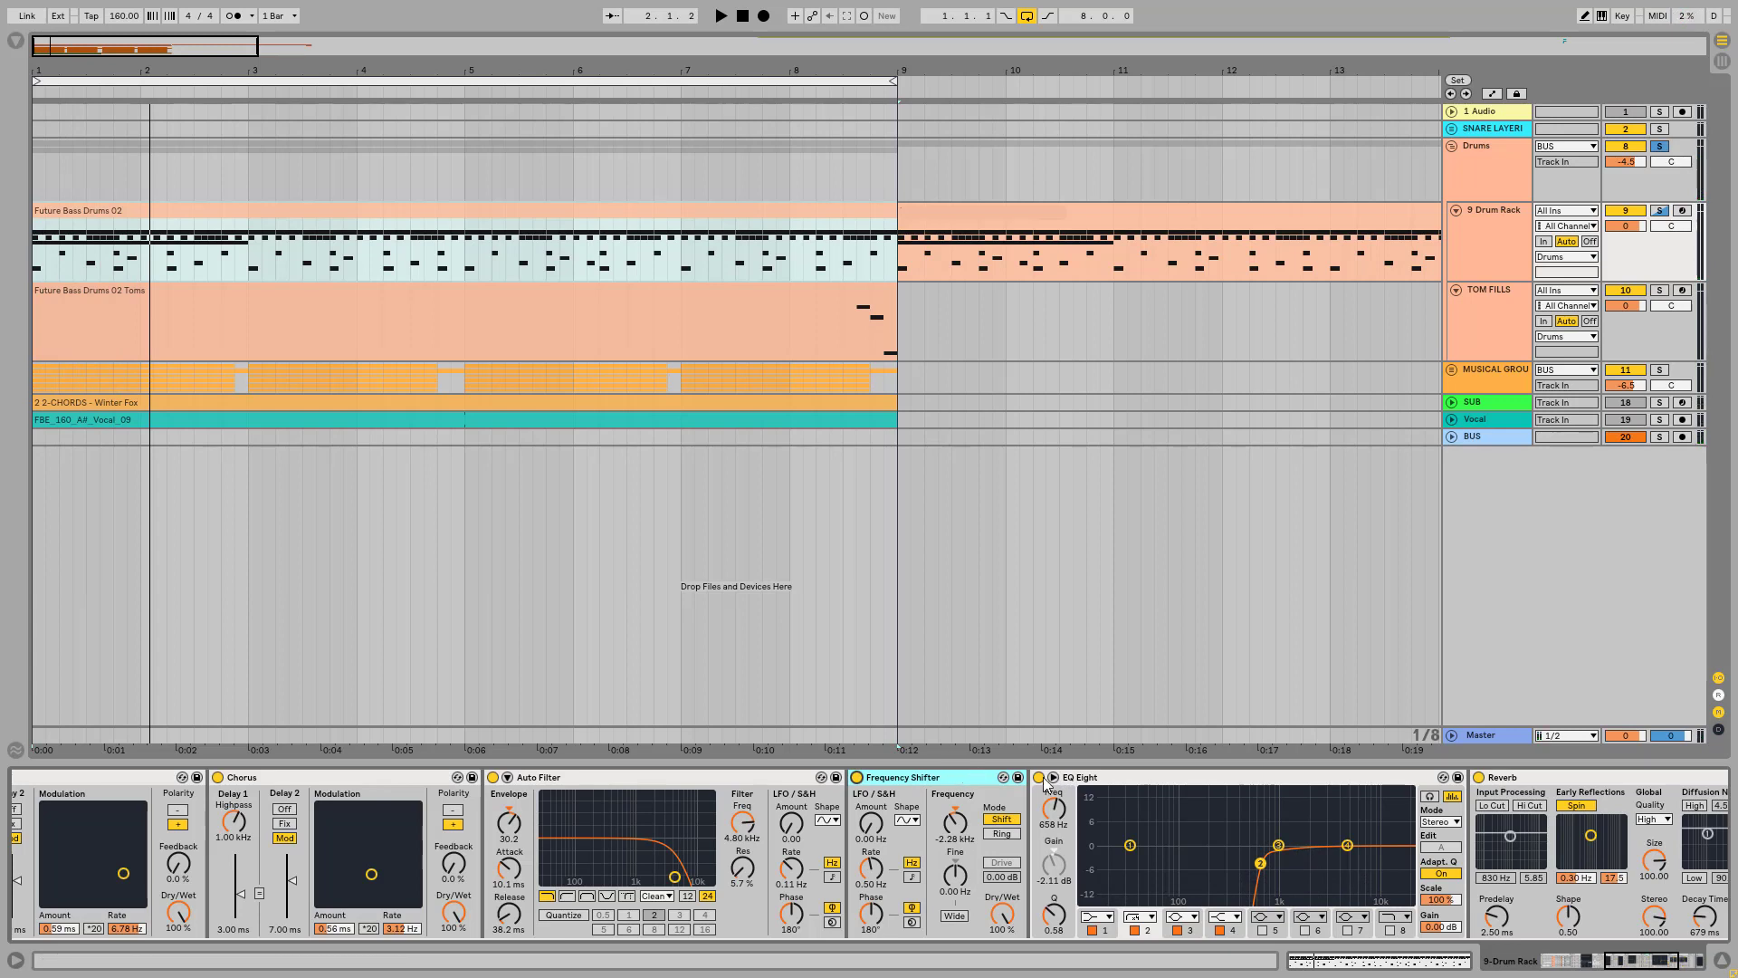
Step: Play the CONTRA CH sound with the EQ Eight before the Reverb bypassed, and turn that EQ back on
left_click(1040, 778)
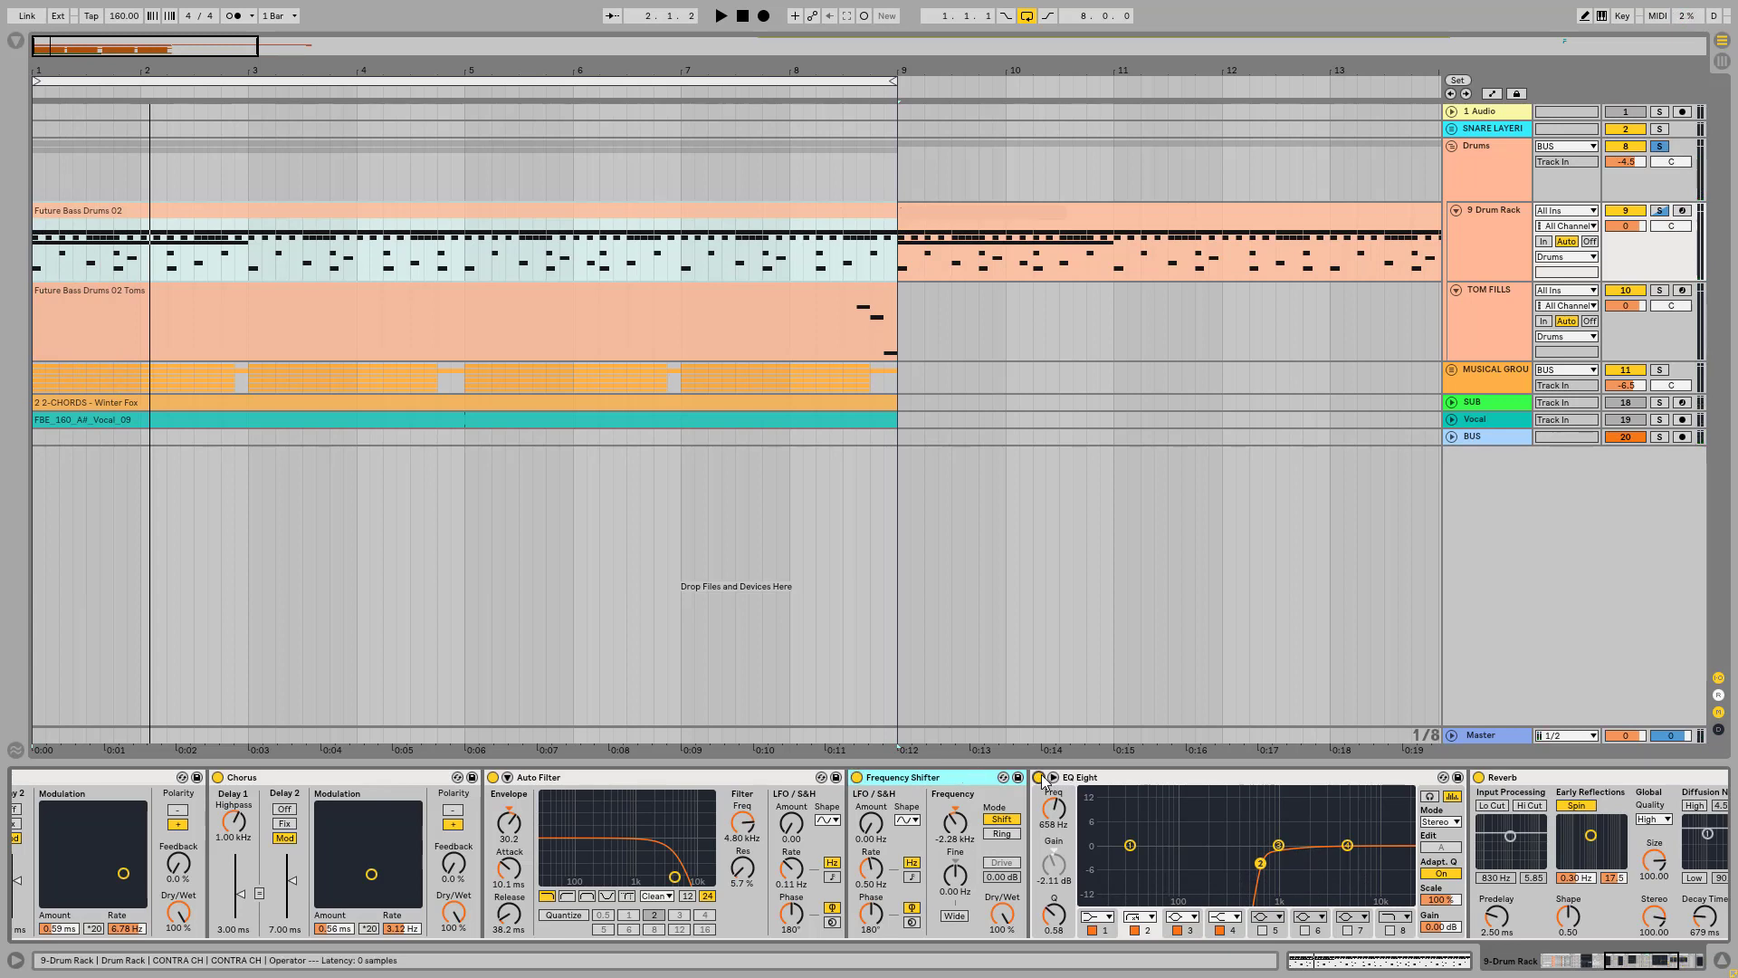
key("space")
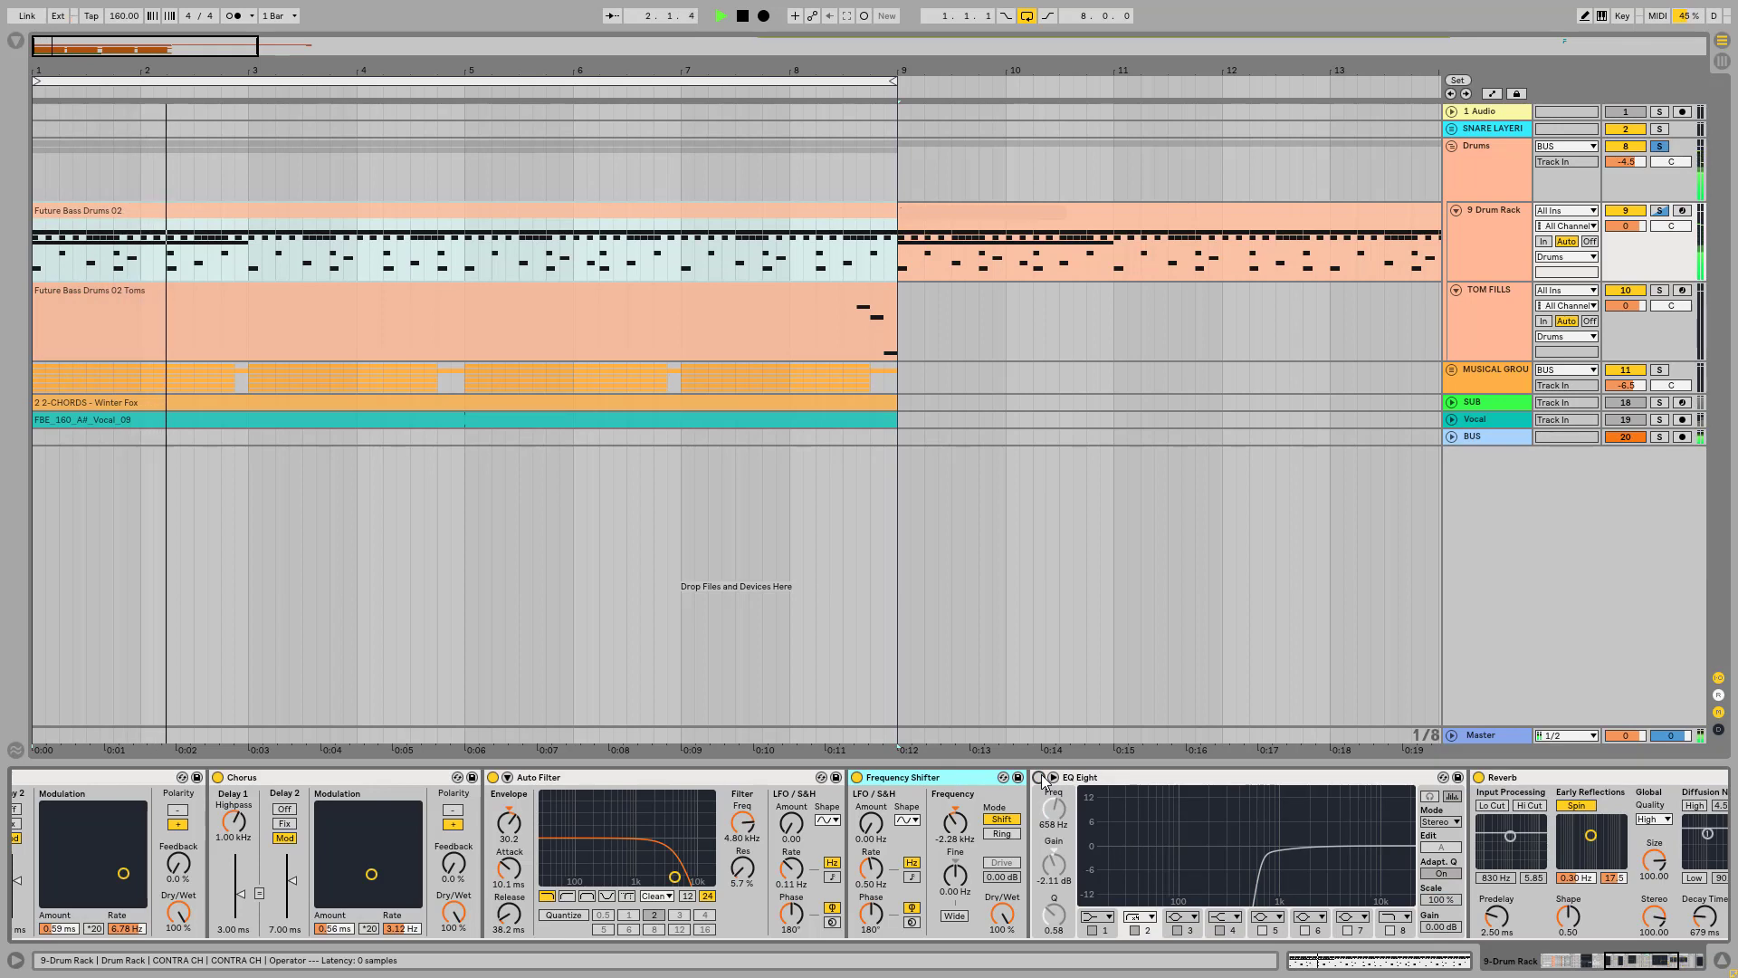
left_click(1039, 778)
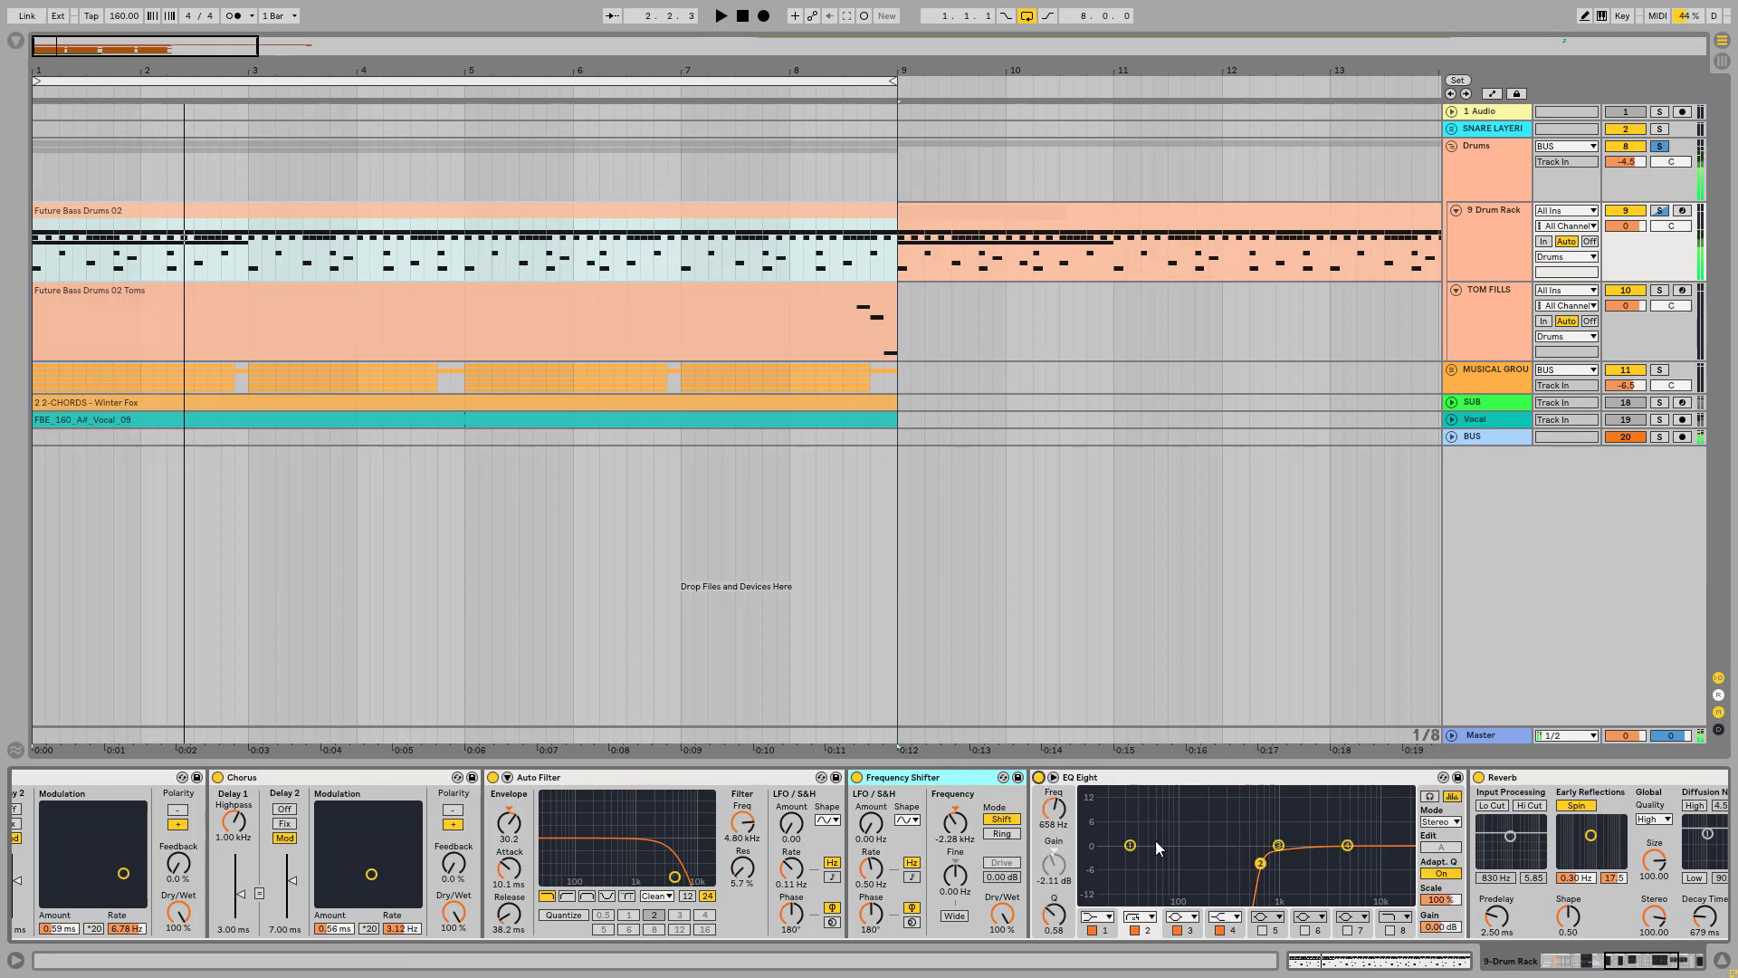
Step: Play the CONTRA CH sound with the EQ Eight's band 2 low cut disabled, and re-enable the band
left_click(1135, 931)
key("space")
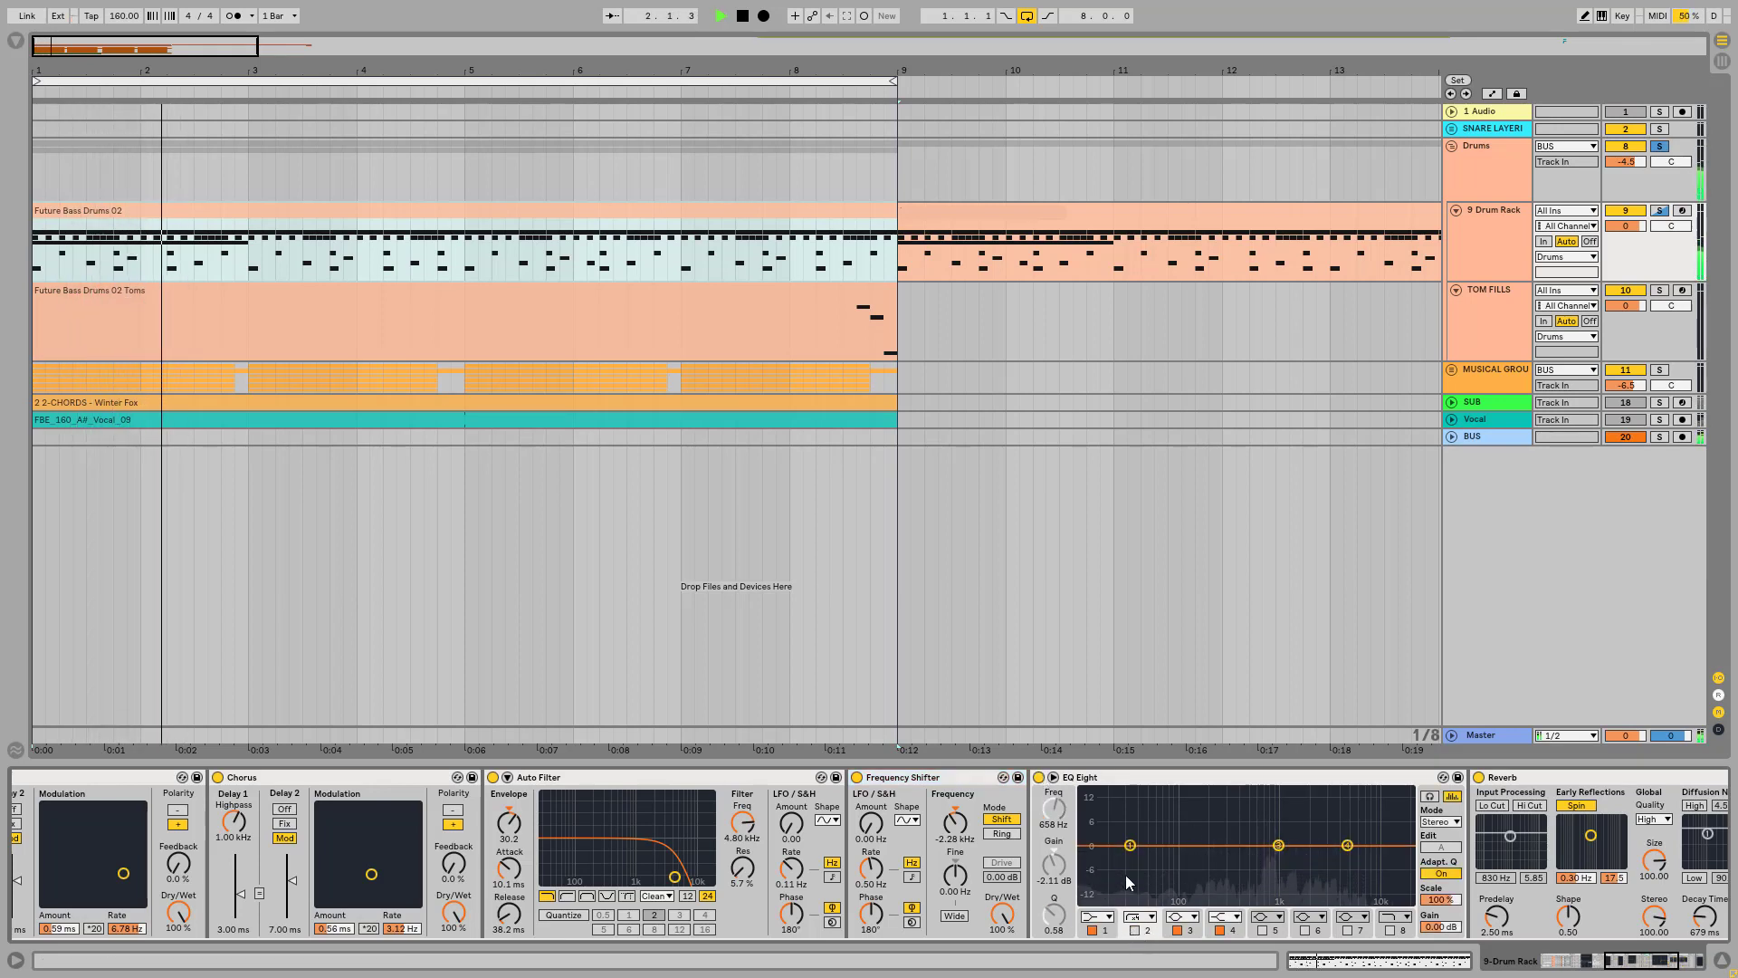
key("space")
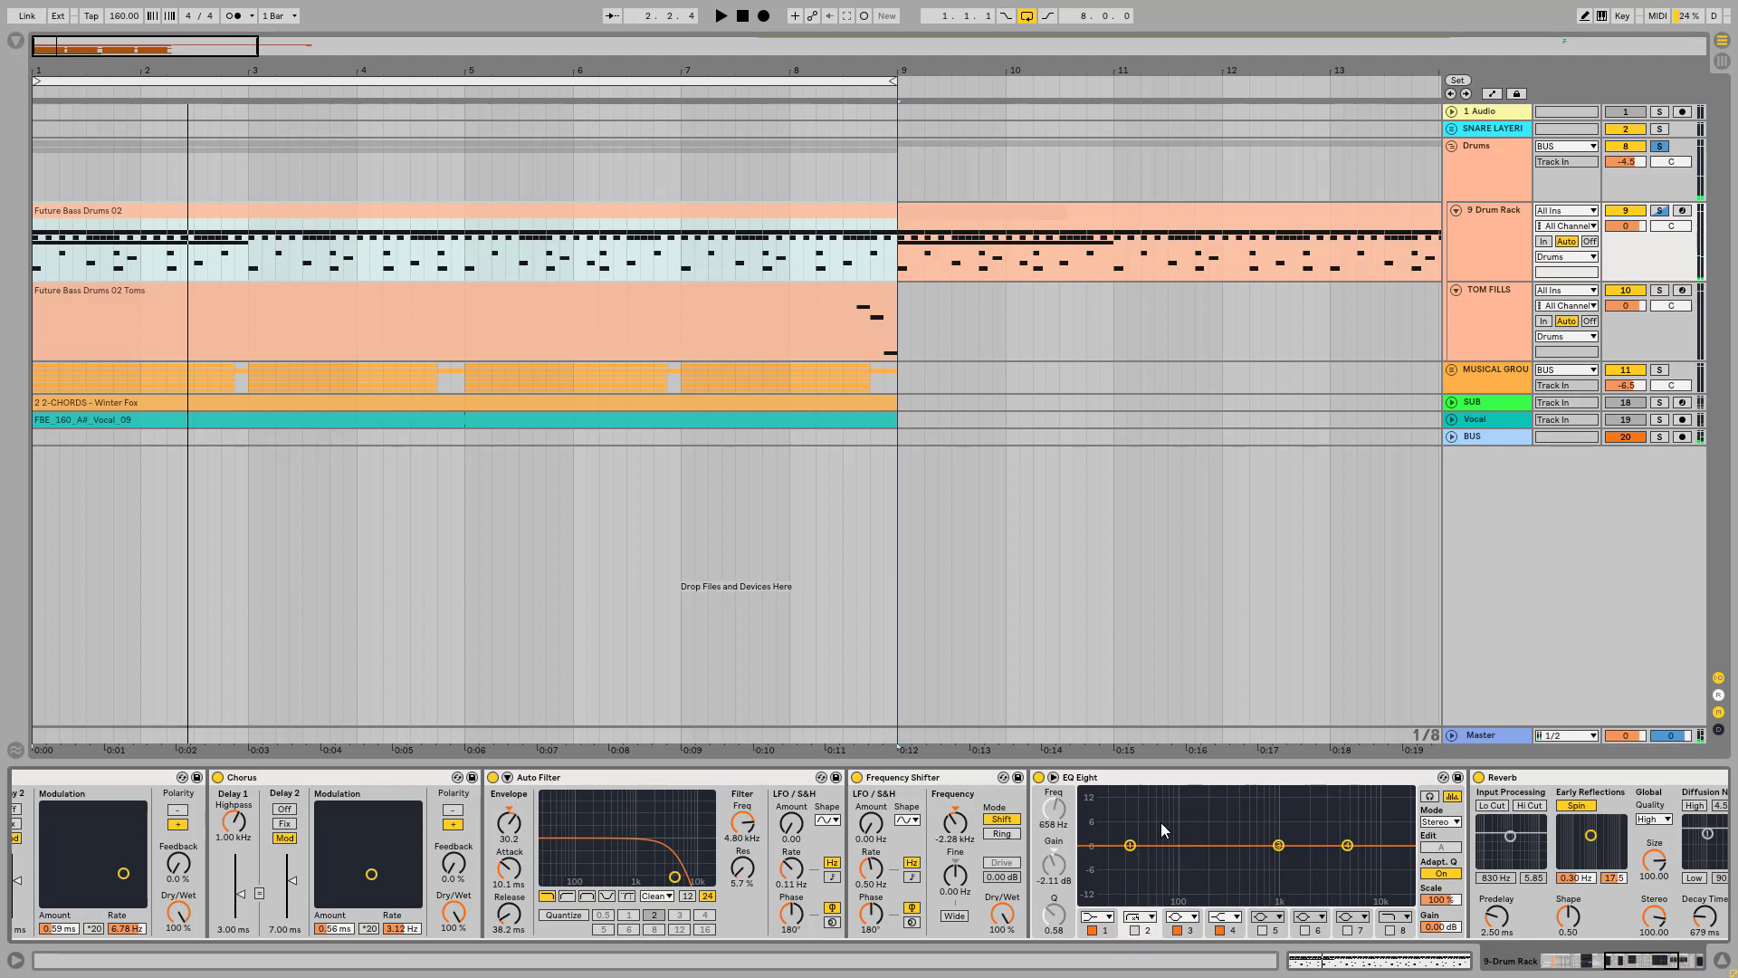
left_click(1134, 931)
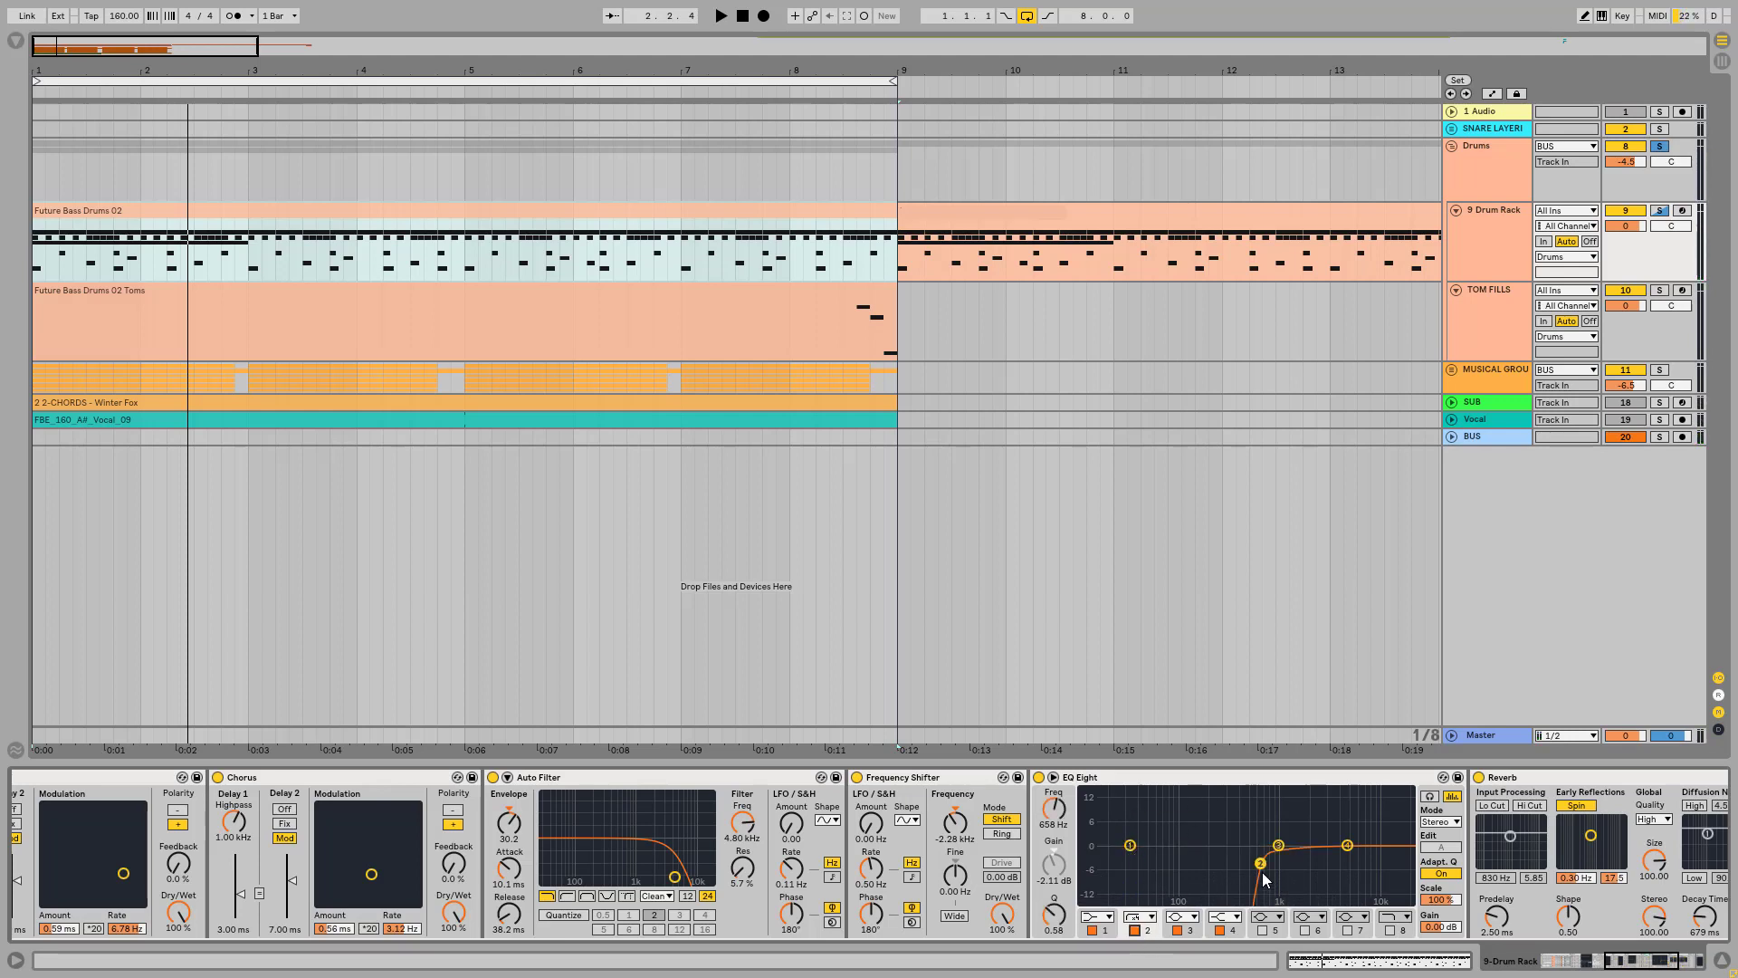
left_click(1136, 780)
left_click(1643, 967)
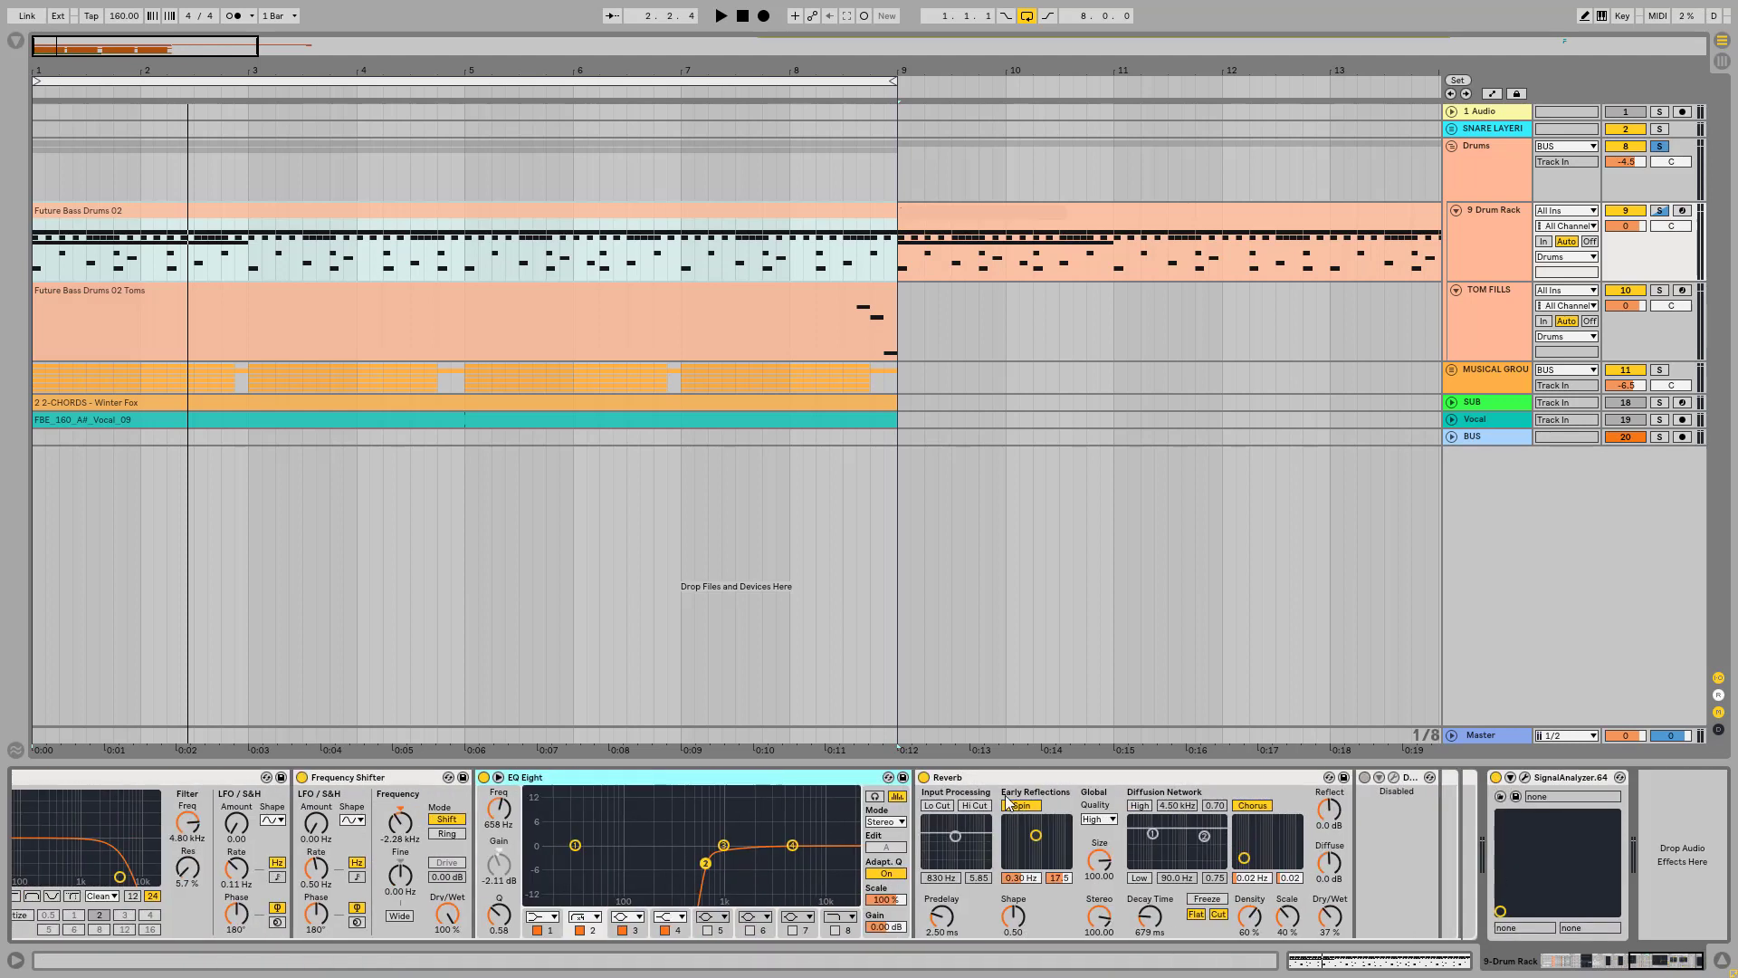
Step: Delete the disabled device that follows the Reverb in the CONTRA CH chain
left_click(1297, 778)
left_click(1409, 781)
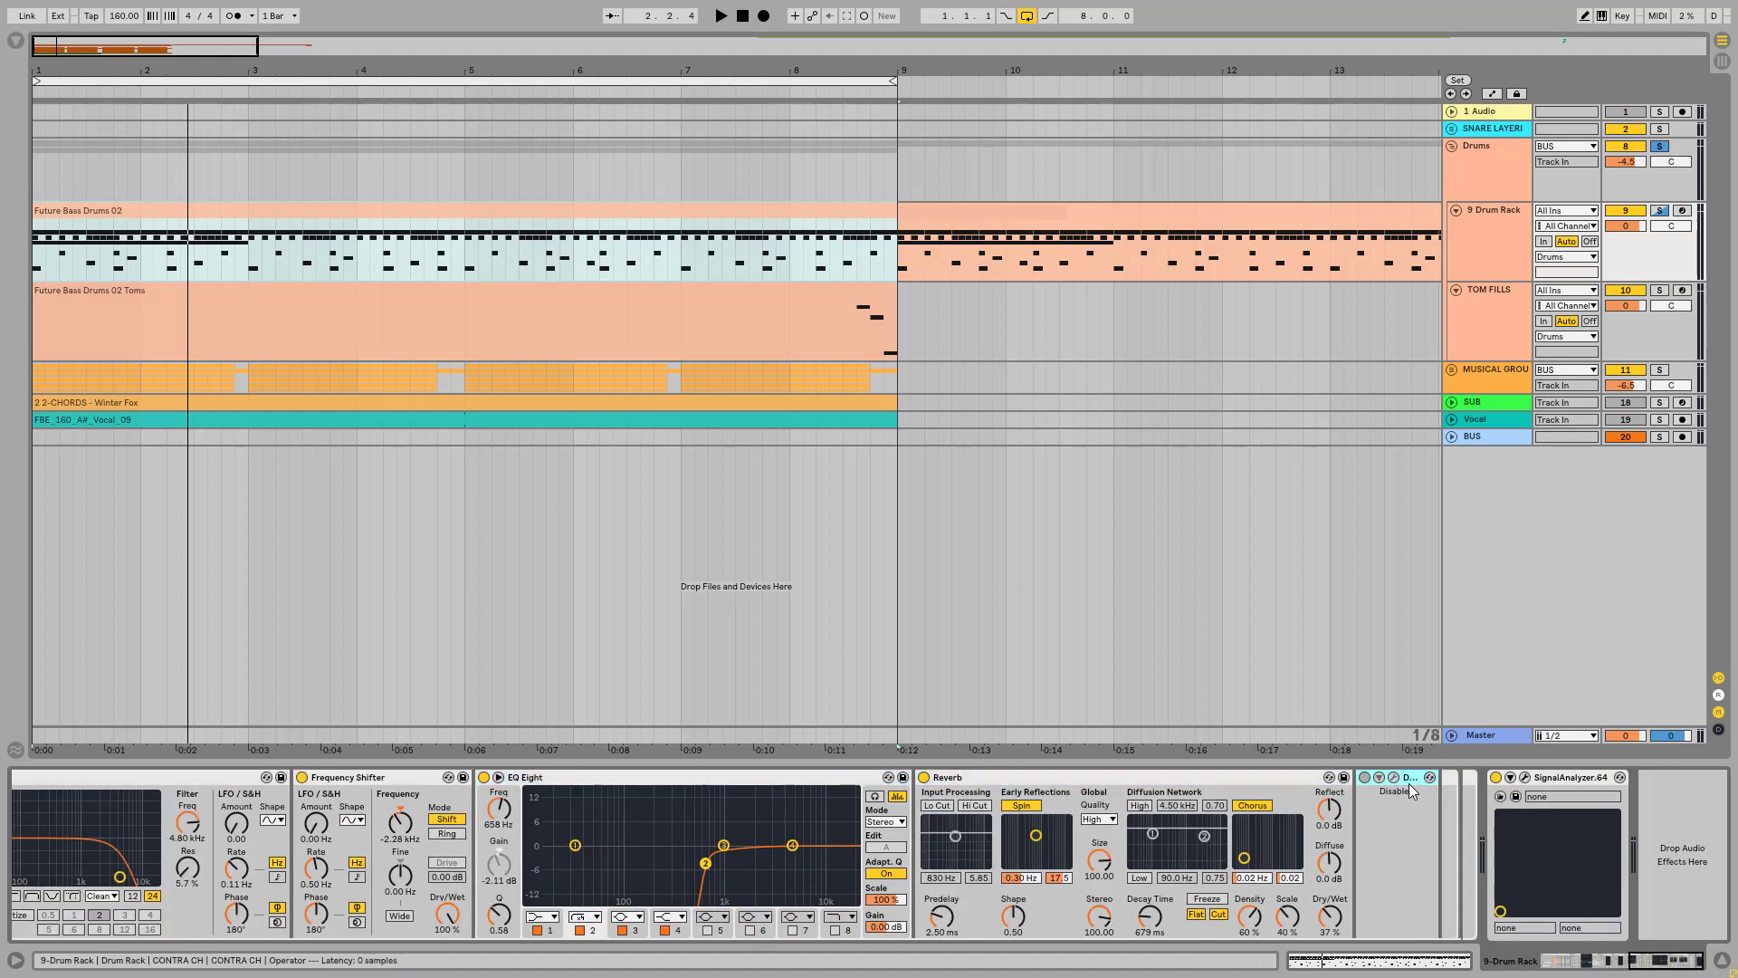
key("Delete")
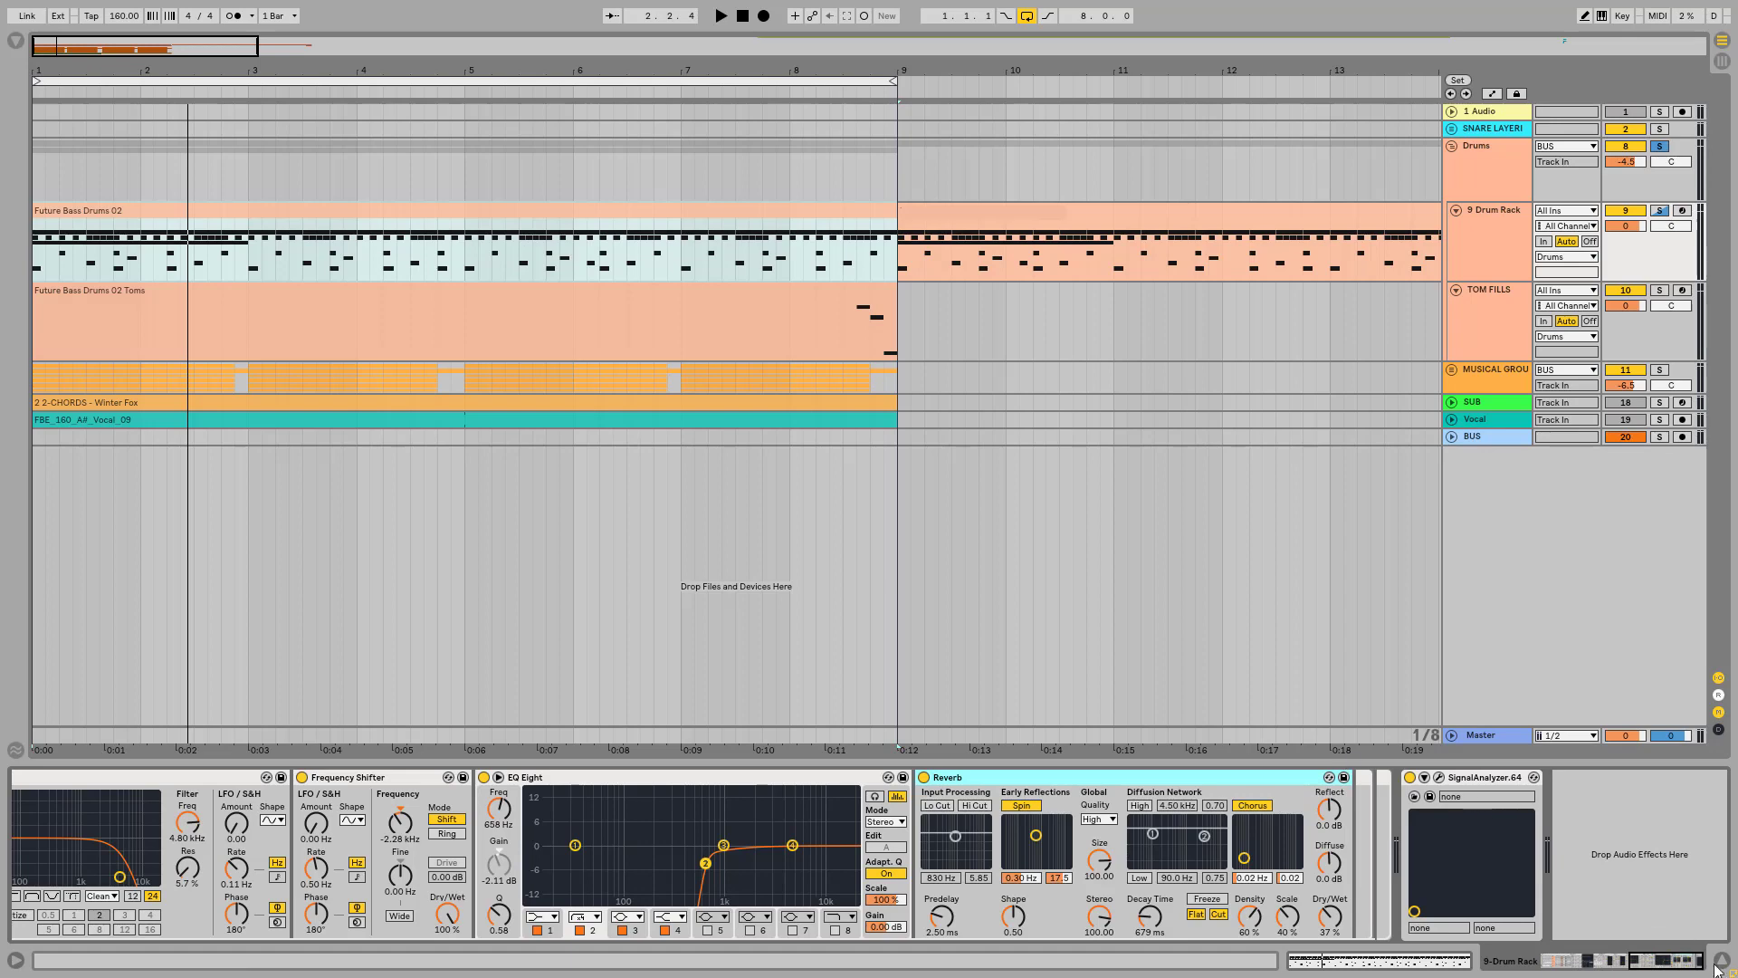
Step: Play the soloed CONTRA CH sound briefly, and turn off the chain's solo
left_click_drag(1679, 967, 1568, 963)
key("space")
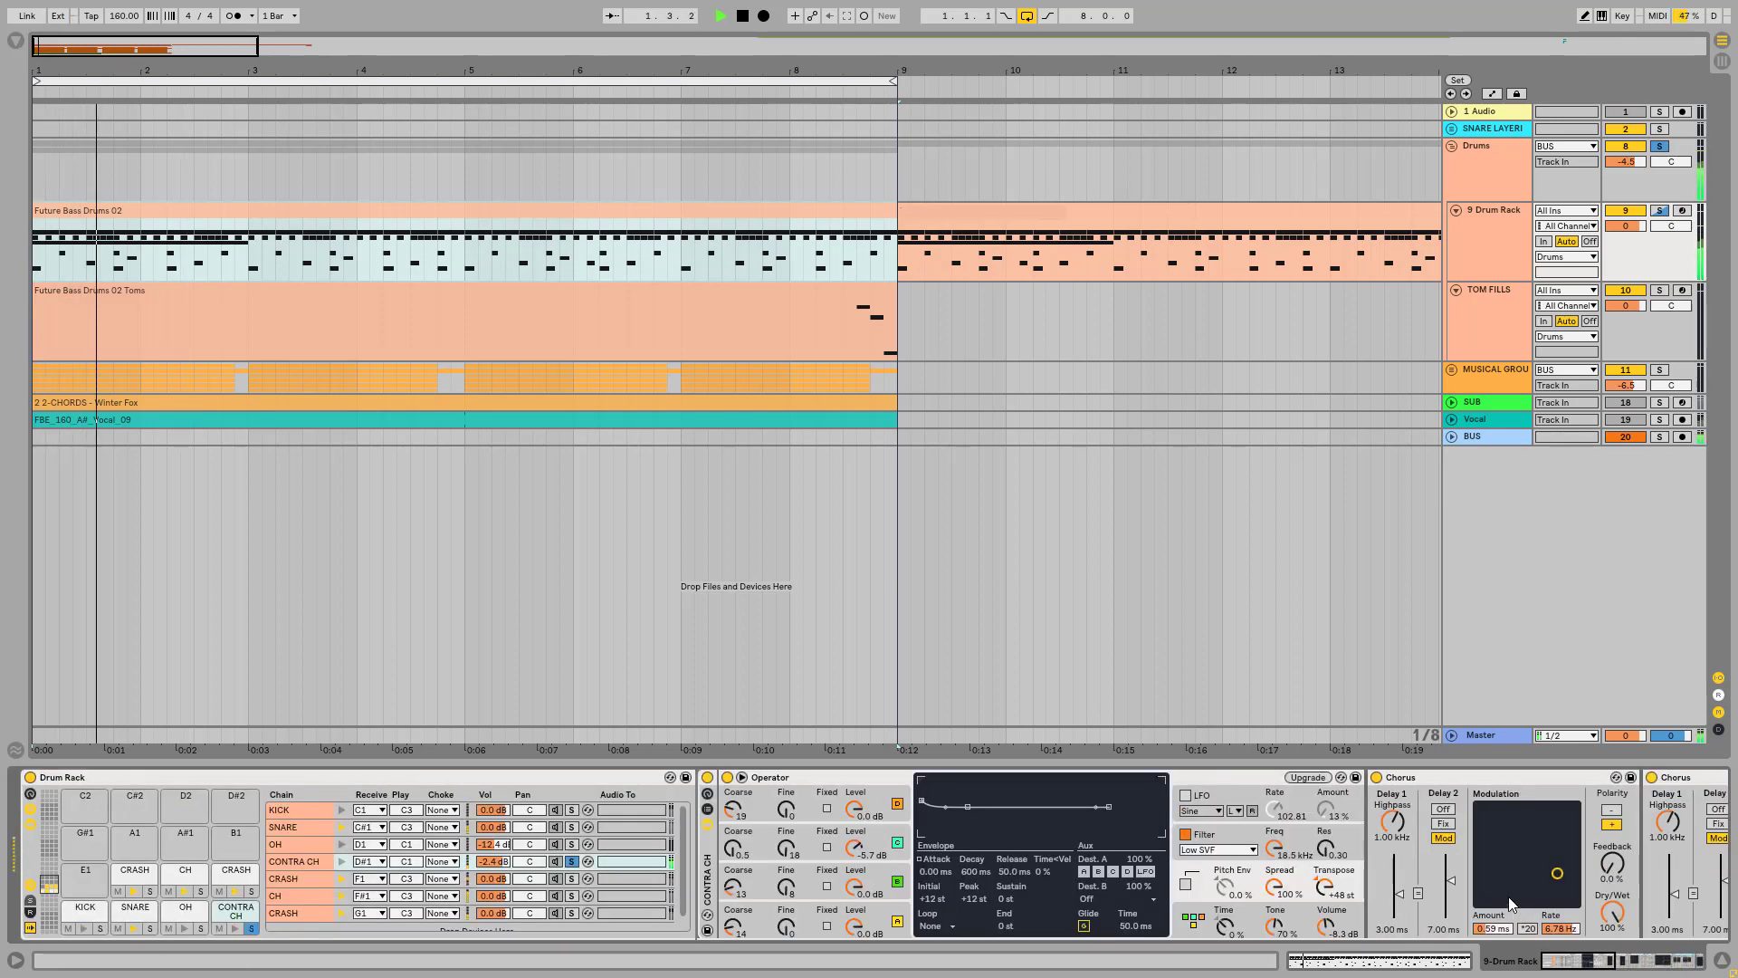
key("space")
left_click(574, 860)
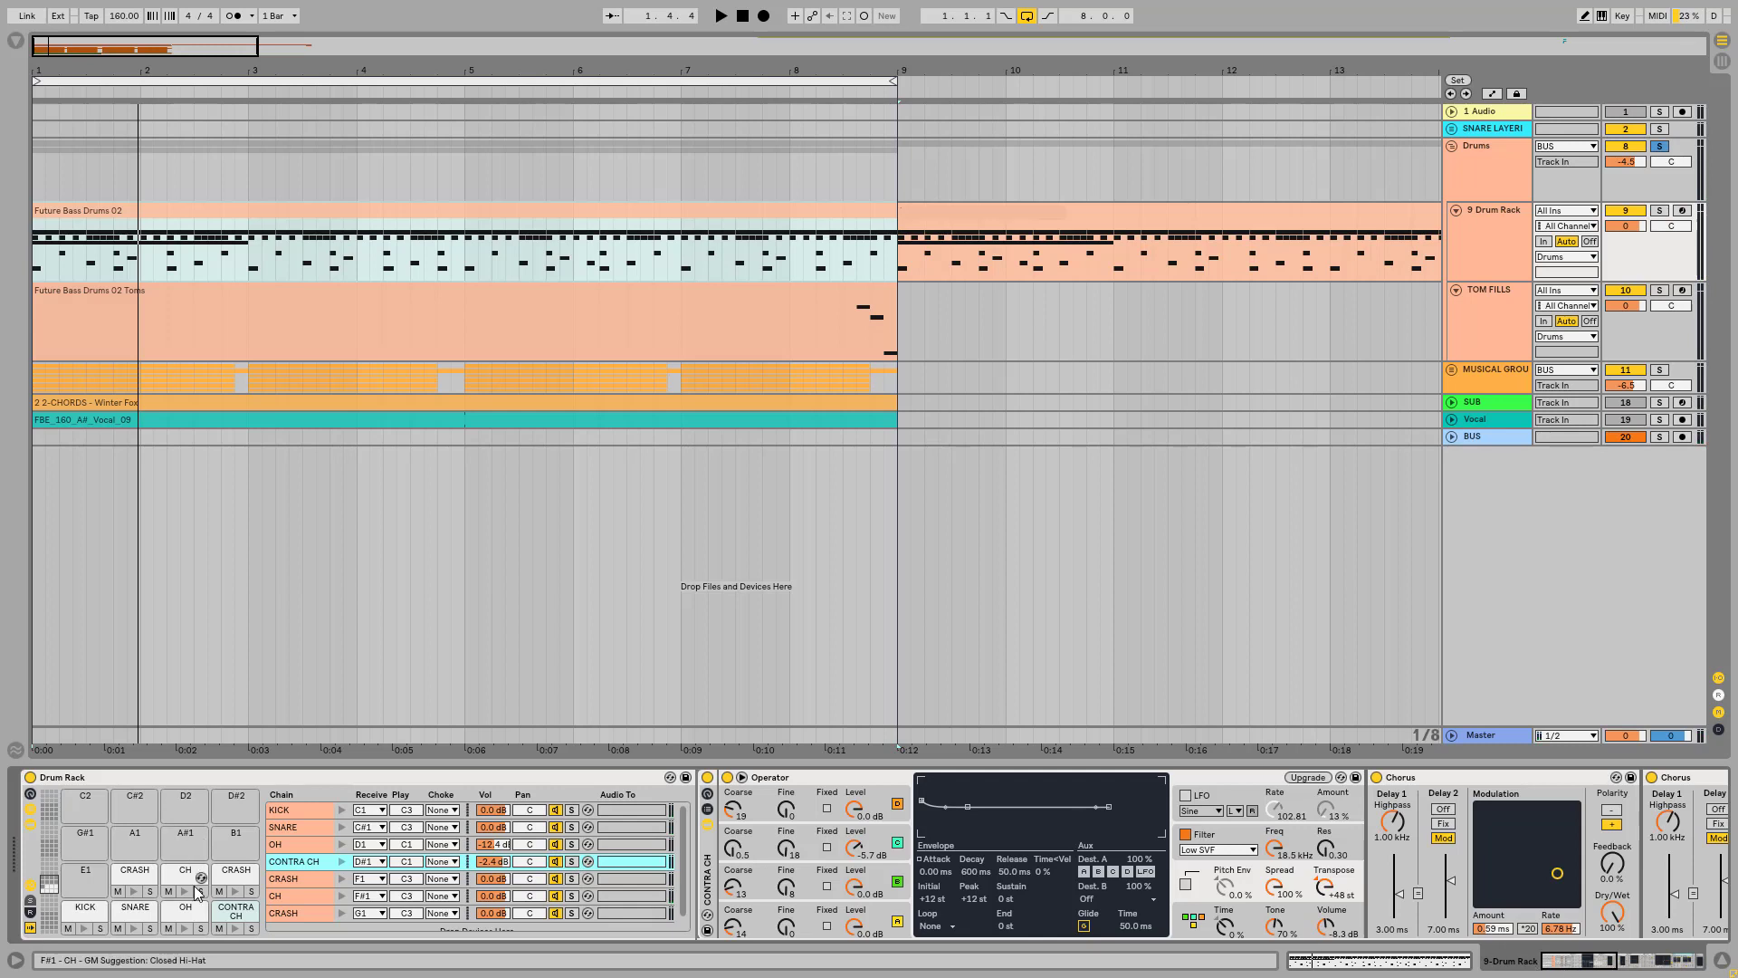
Step: Solo the OH pad in the Drum Rack and play its sound from the start of the clip
left_click(184, 910)
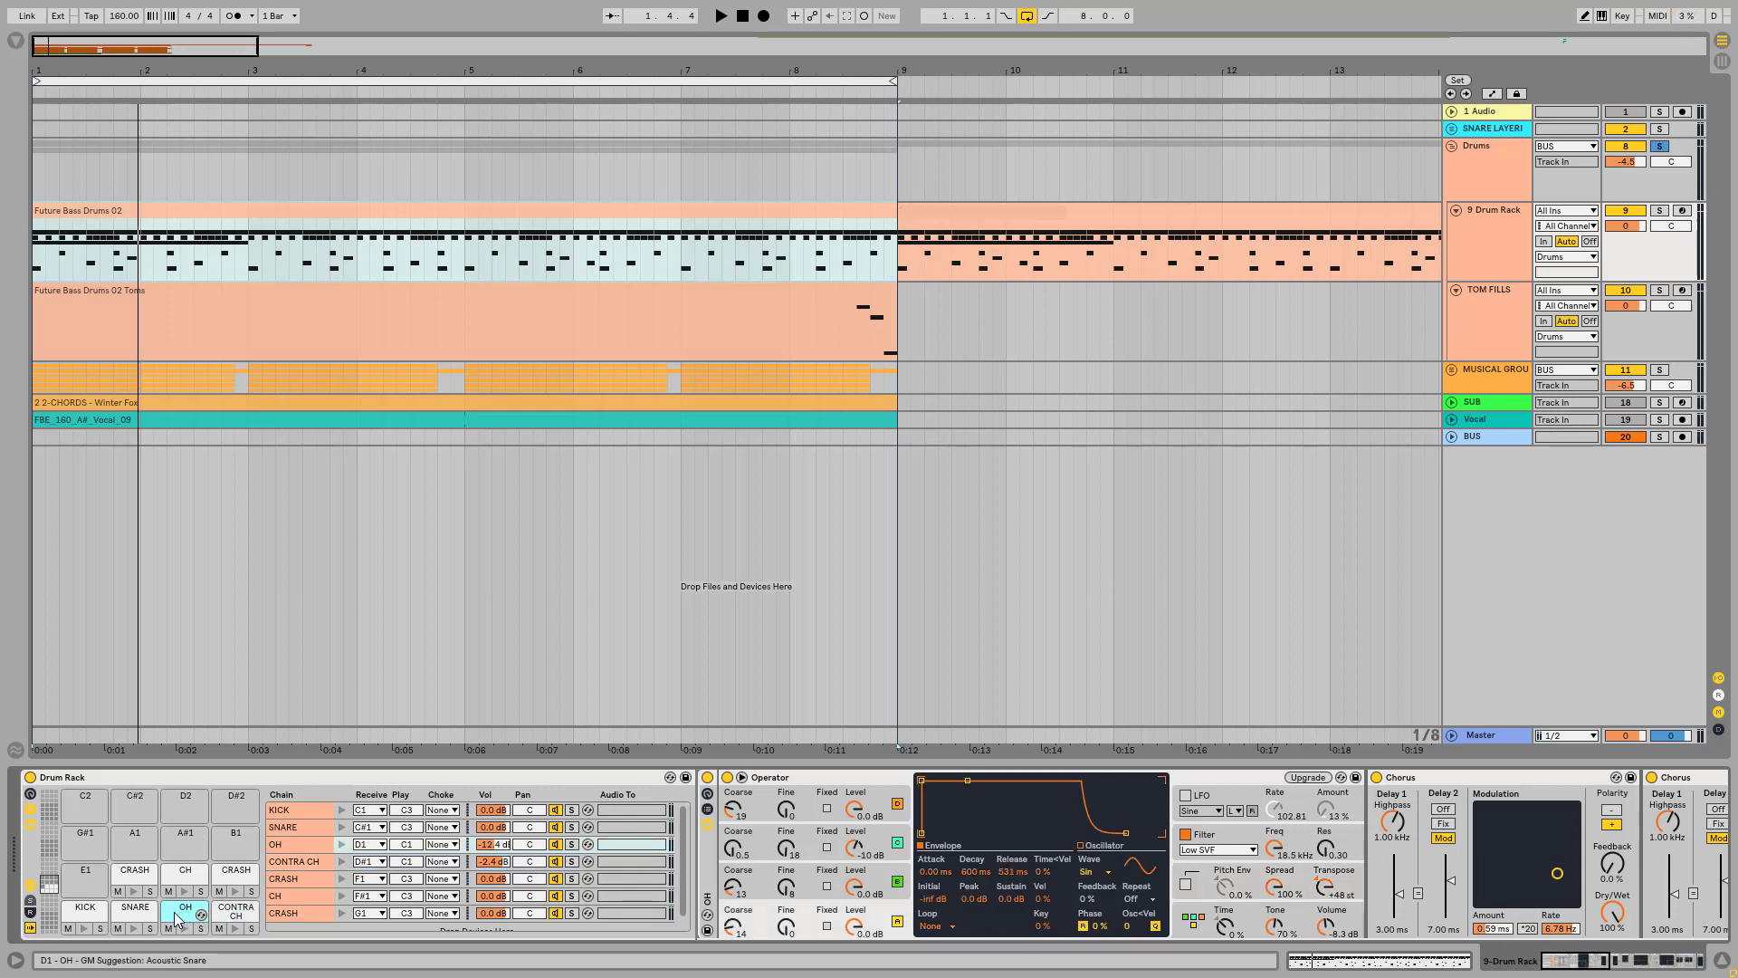
key("space")
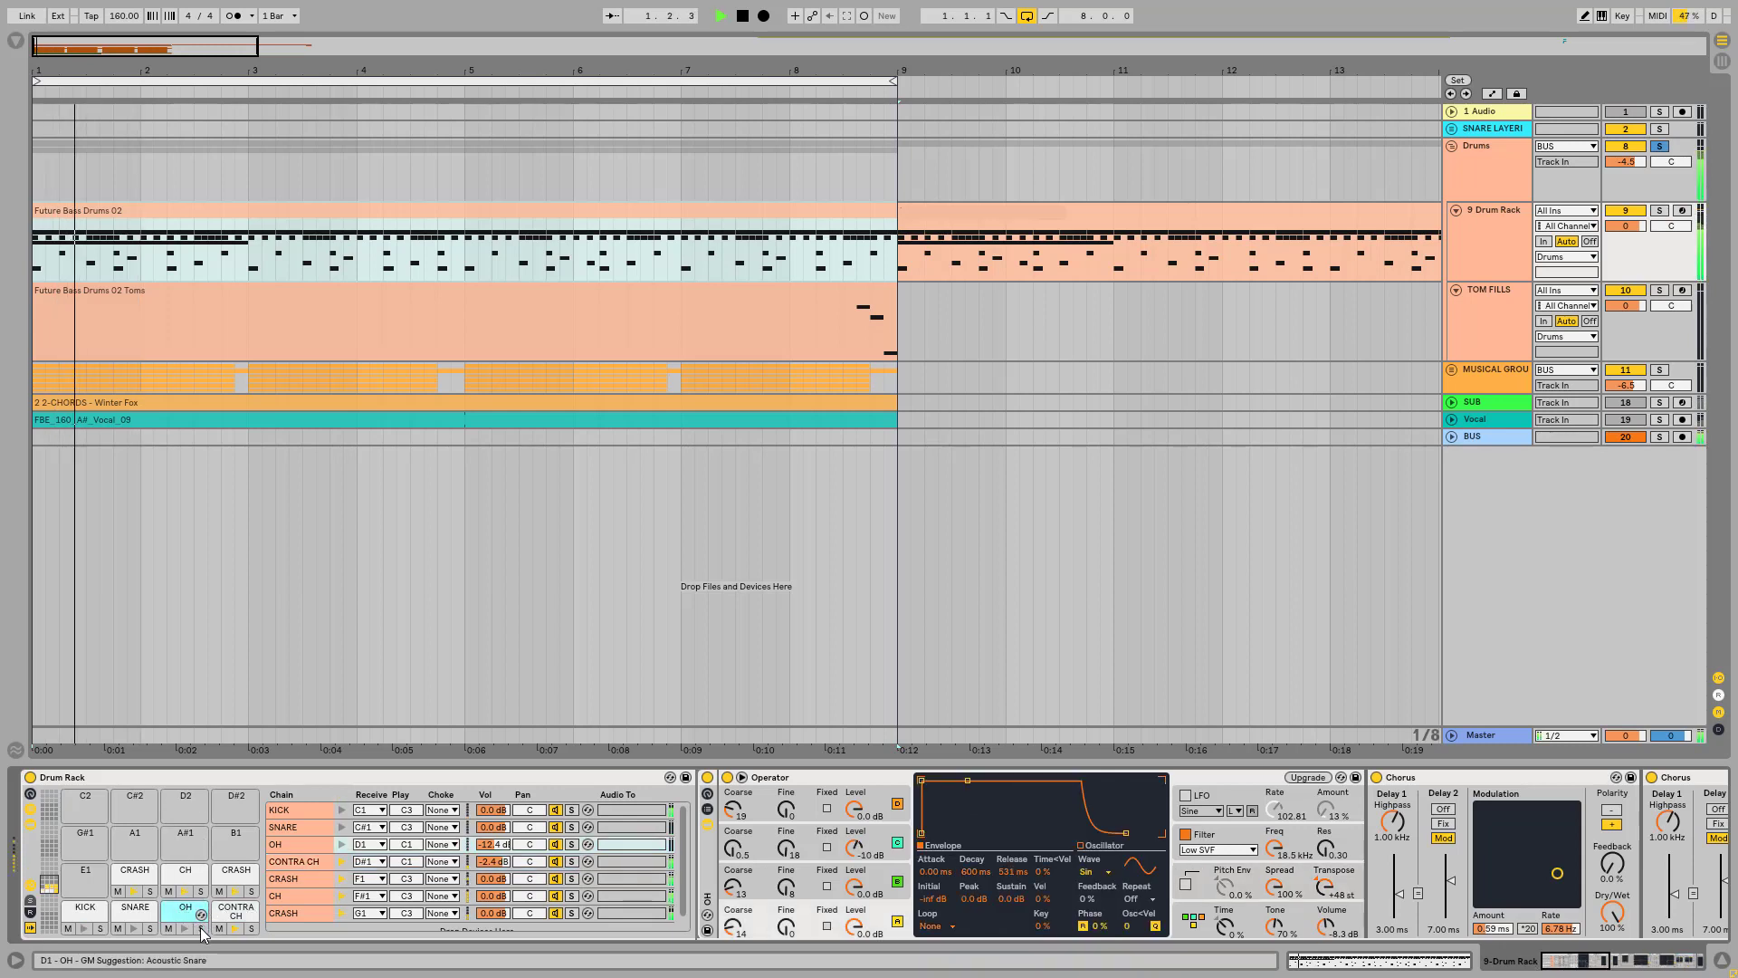
left_click(201, 928)
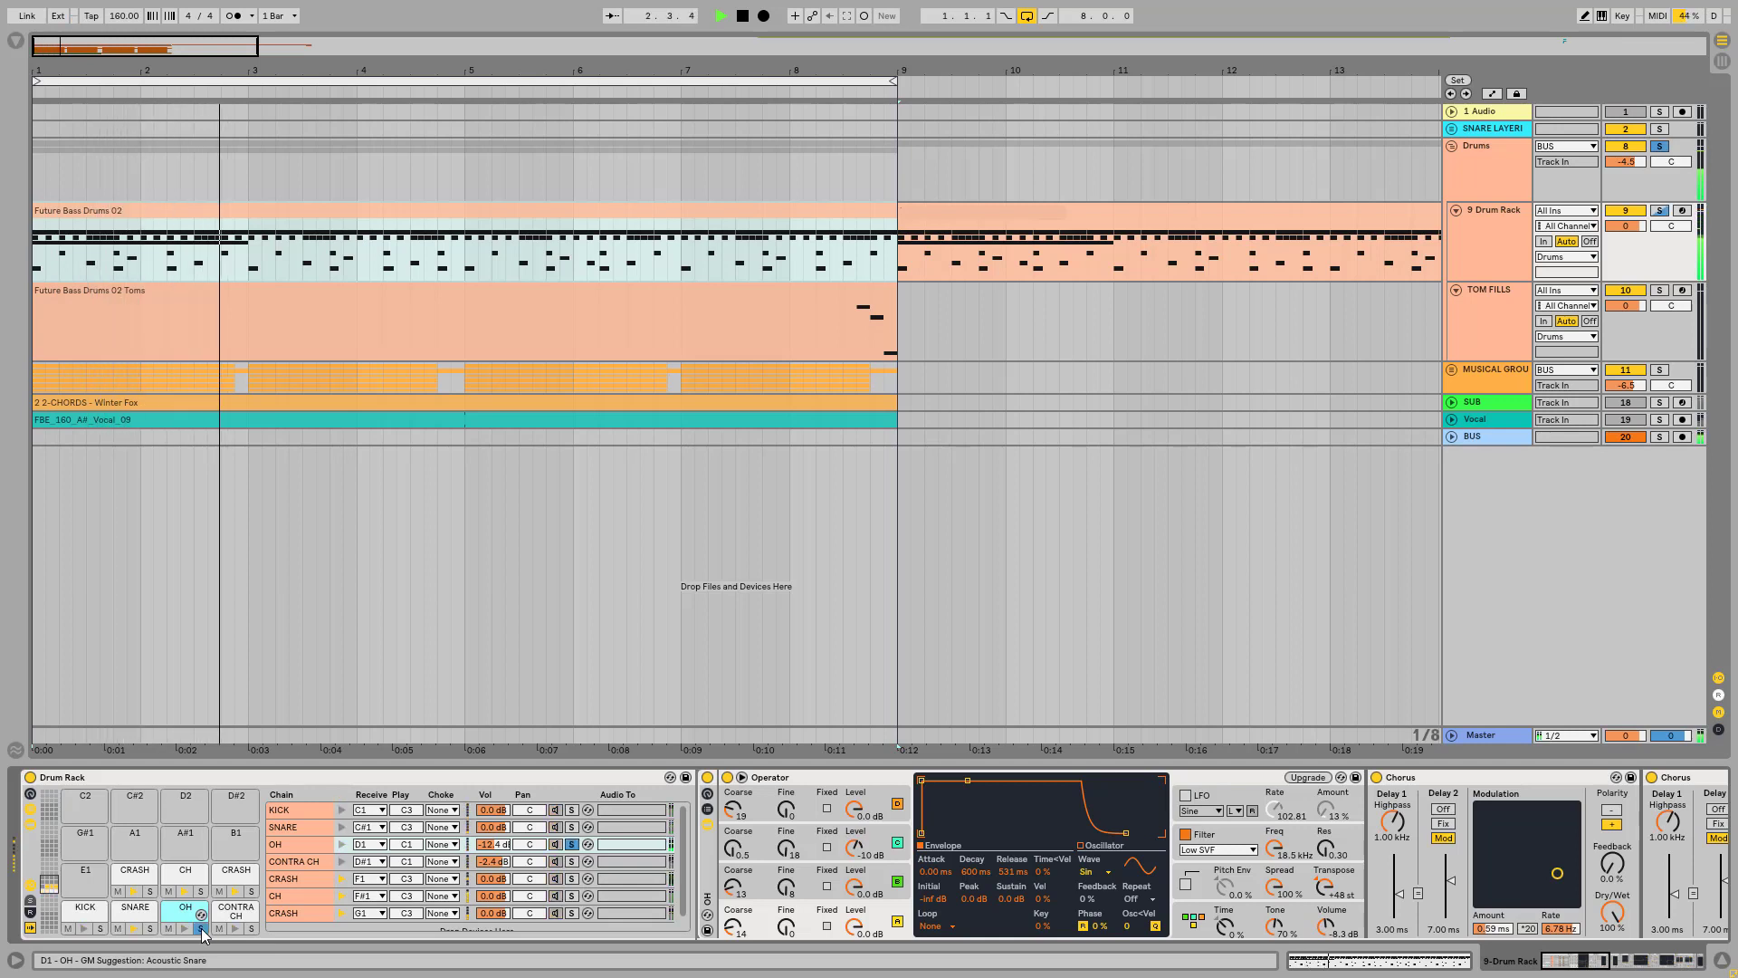
left_click(116, 274)
key("space")
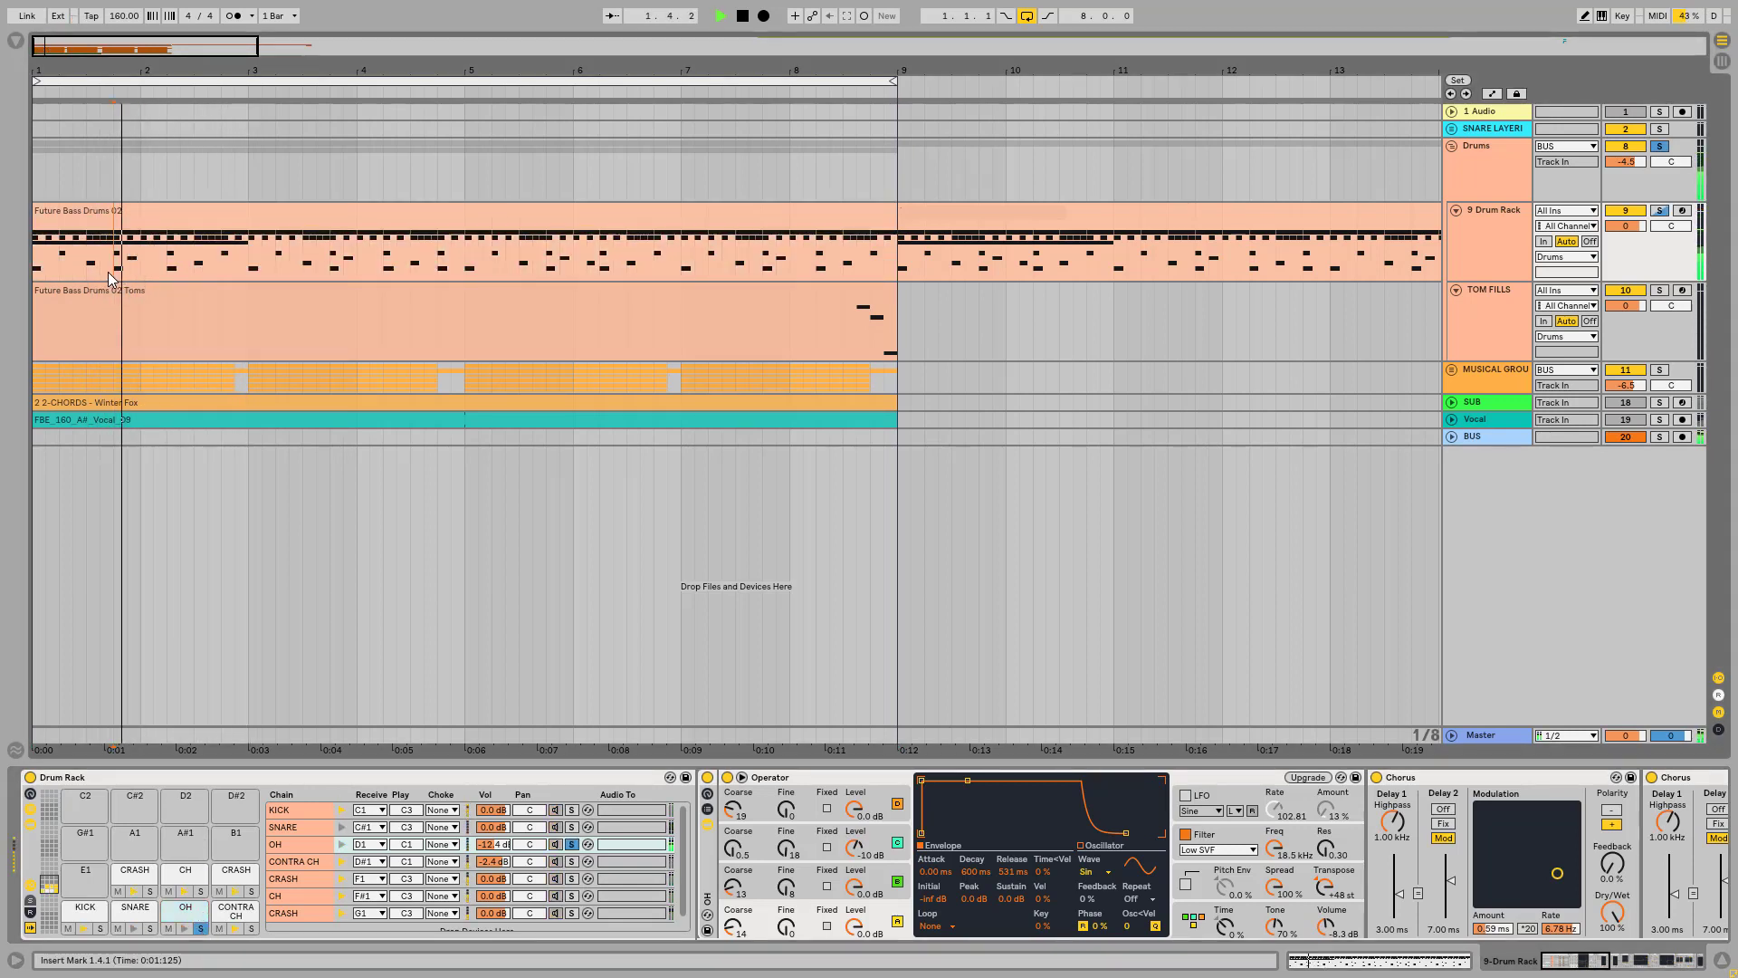
Step: Compare the Operator settings of the CONTRA CH and OH chains, and play the Drum Rack with the OH chain shown
left_click(234, 910)
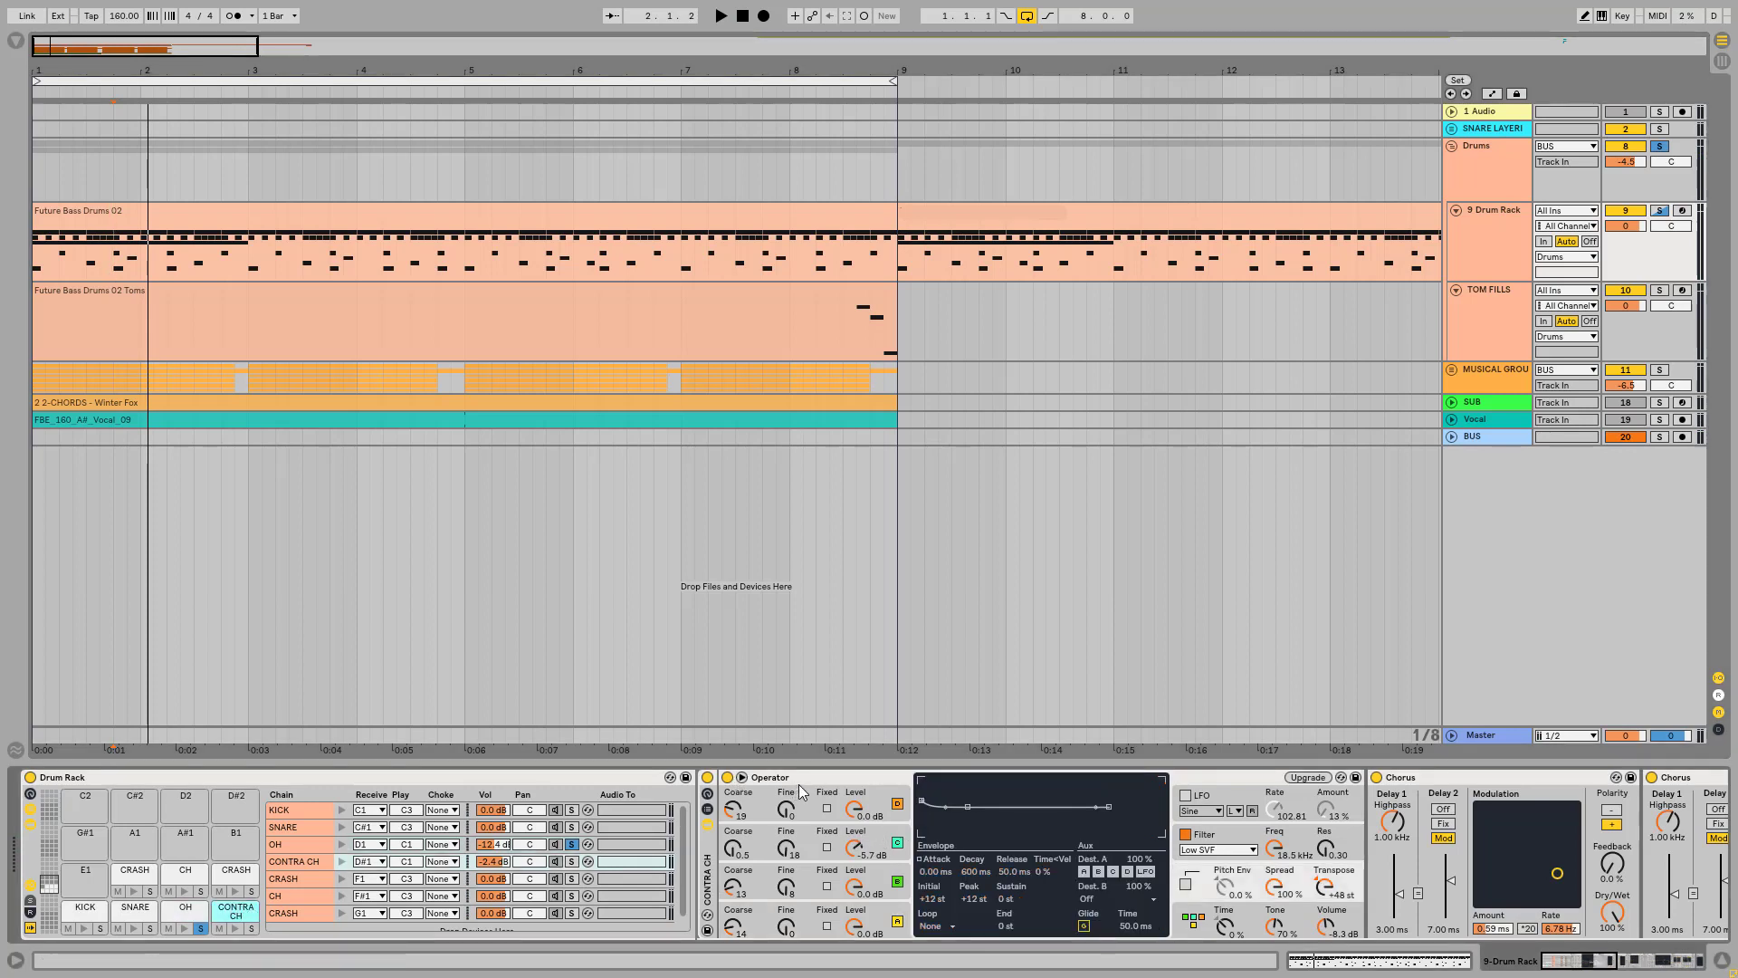
left_click(185, 910)
key("space")
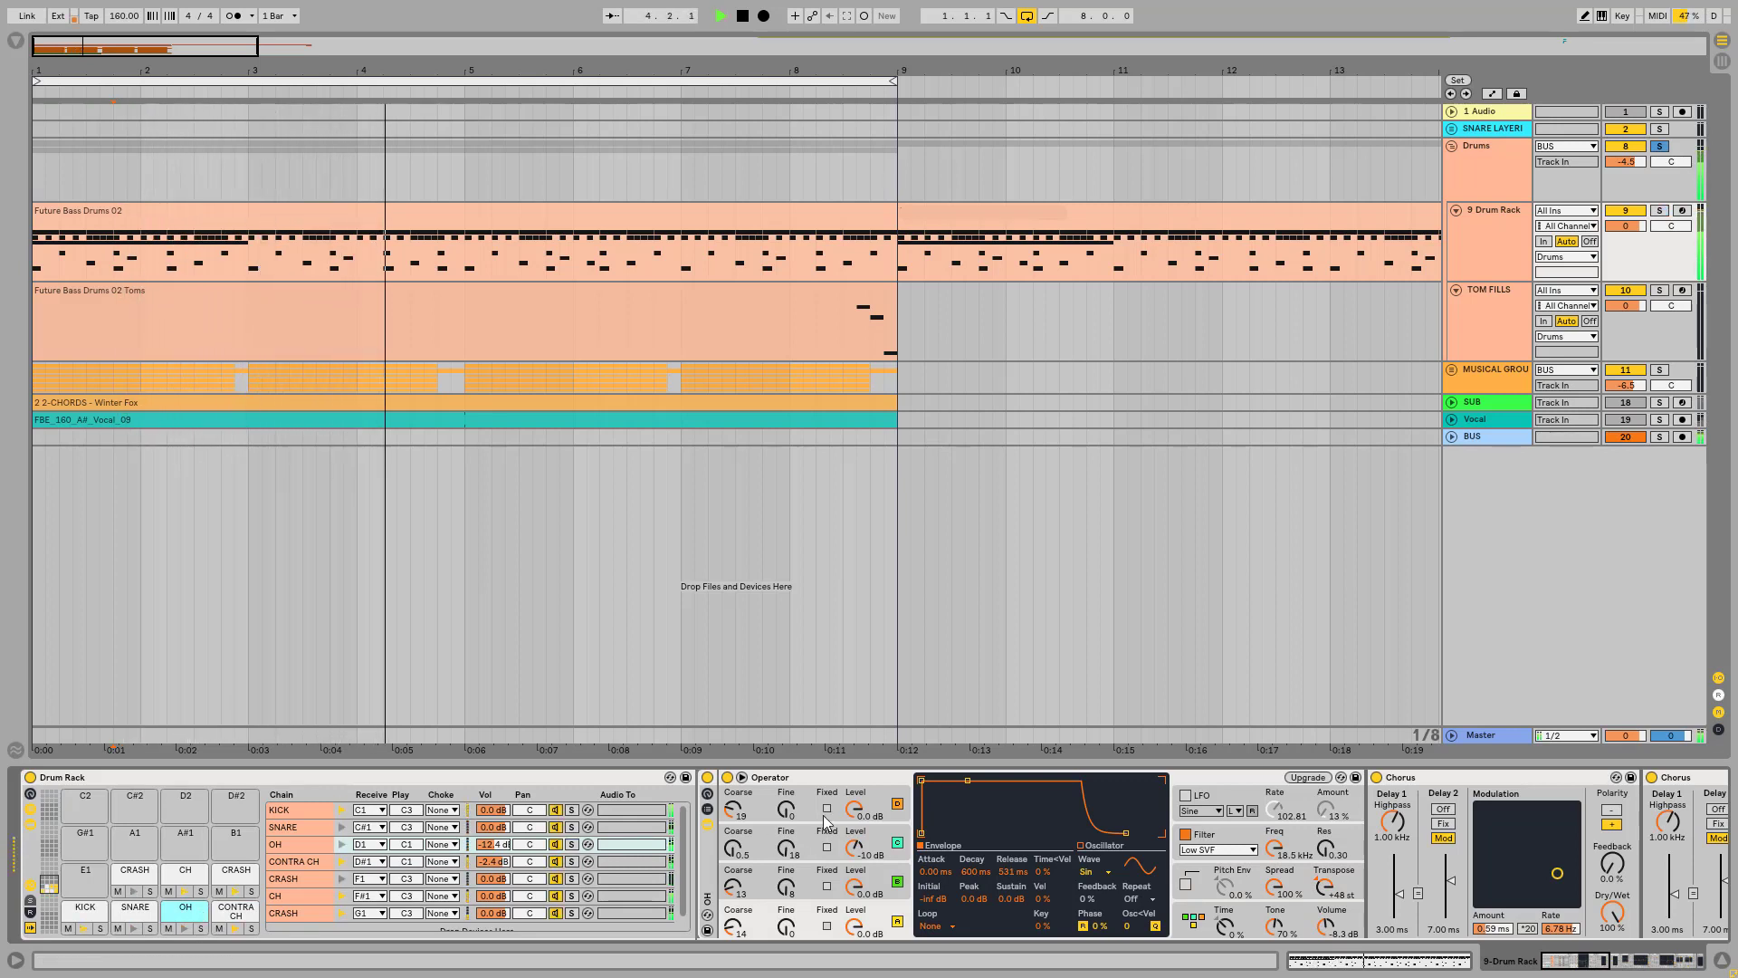
Step: Fold every device in the OH chain, from the Operator through the Reverb, and stop playback
double_click(829, 775)
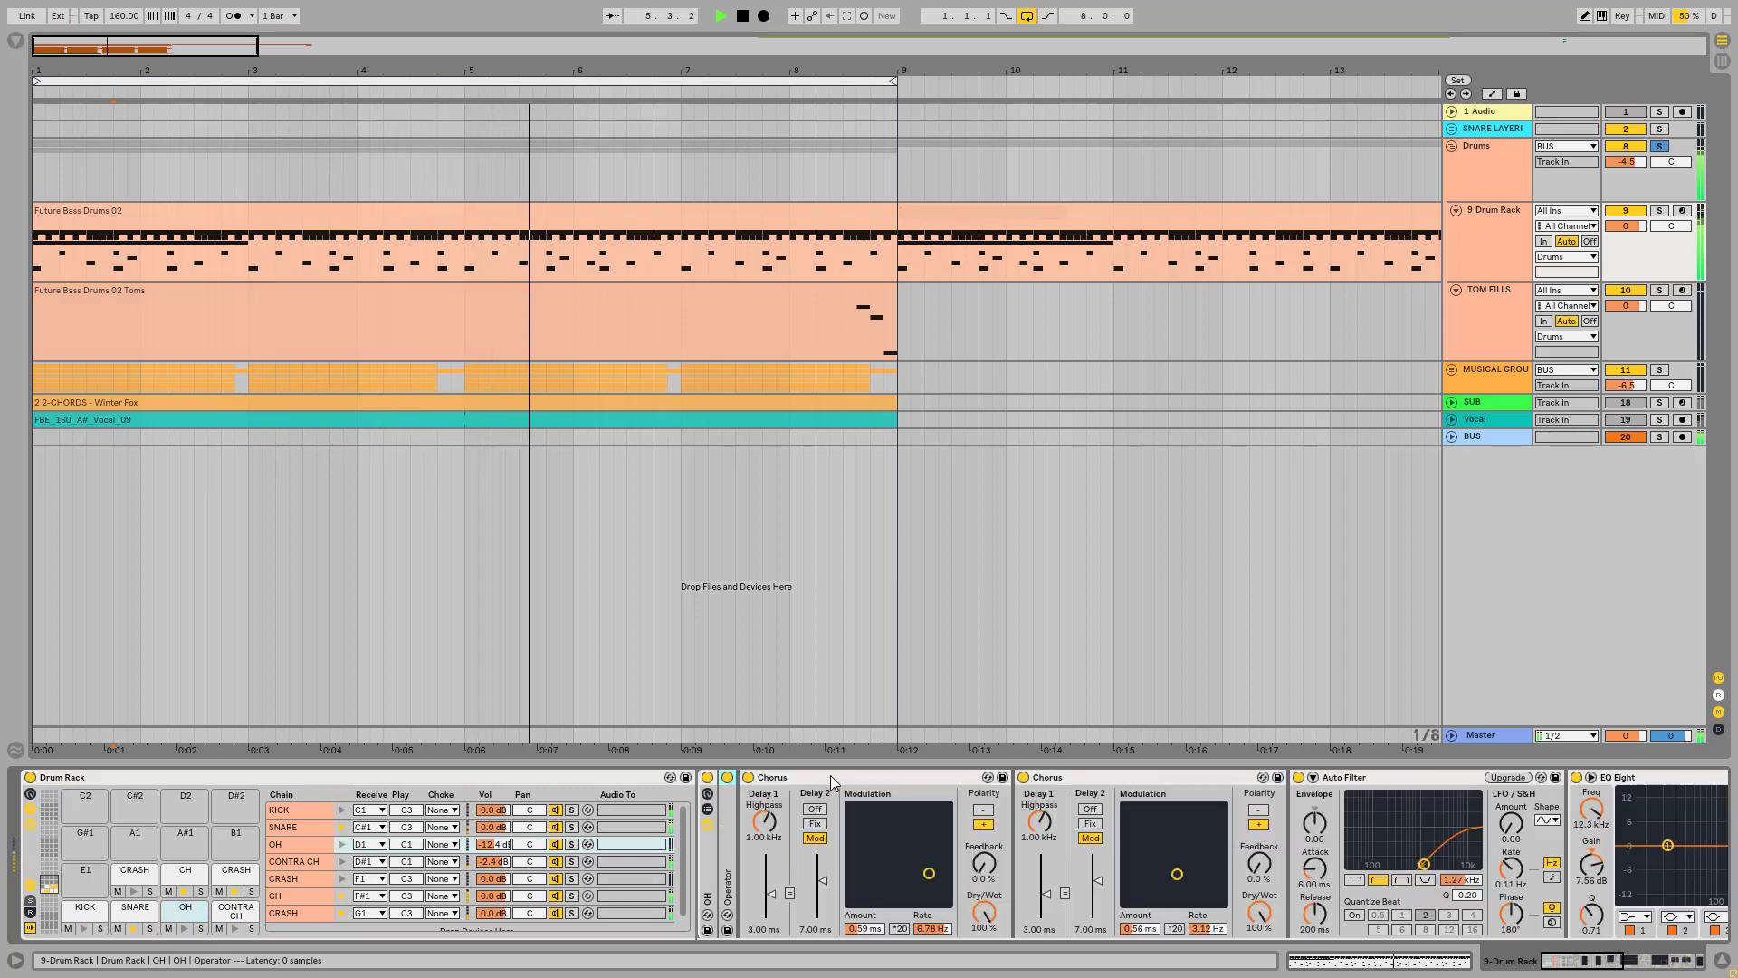
double_click(829, 775)
double_click(882, 779)
double_click(892, 779)
double_click(906, 780)
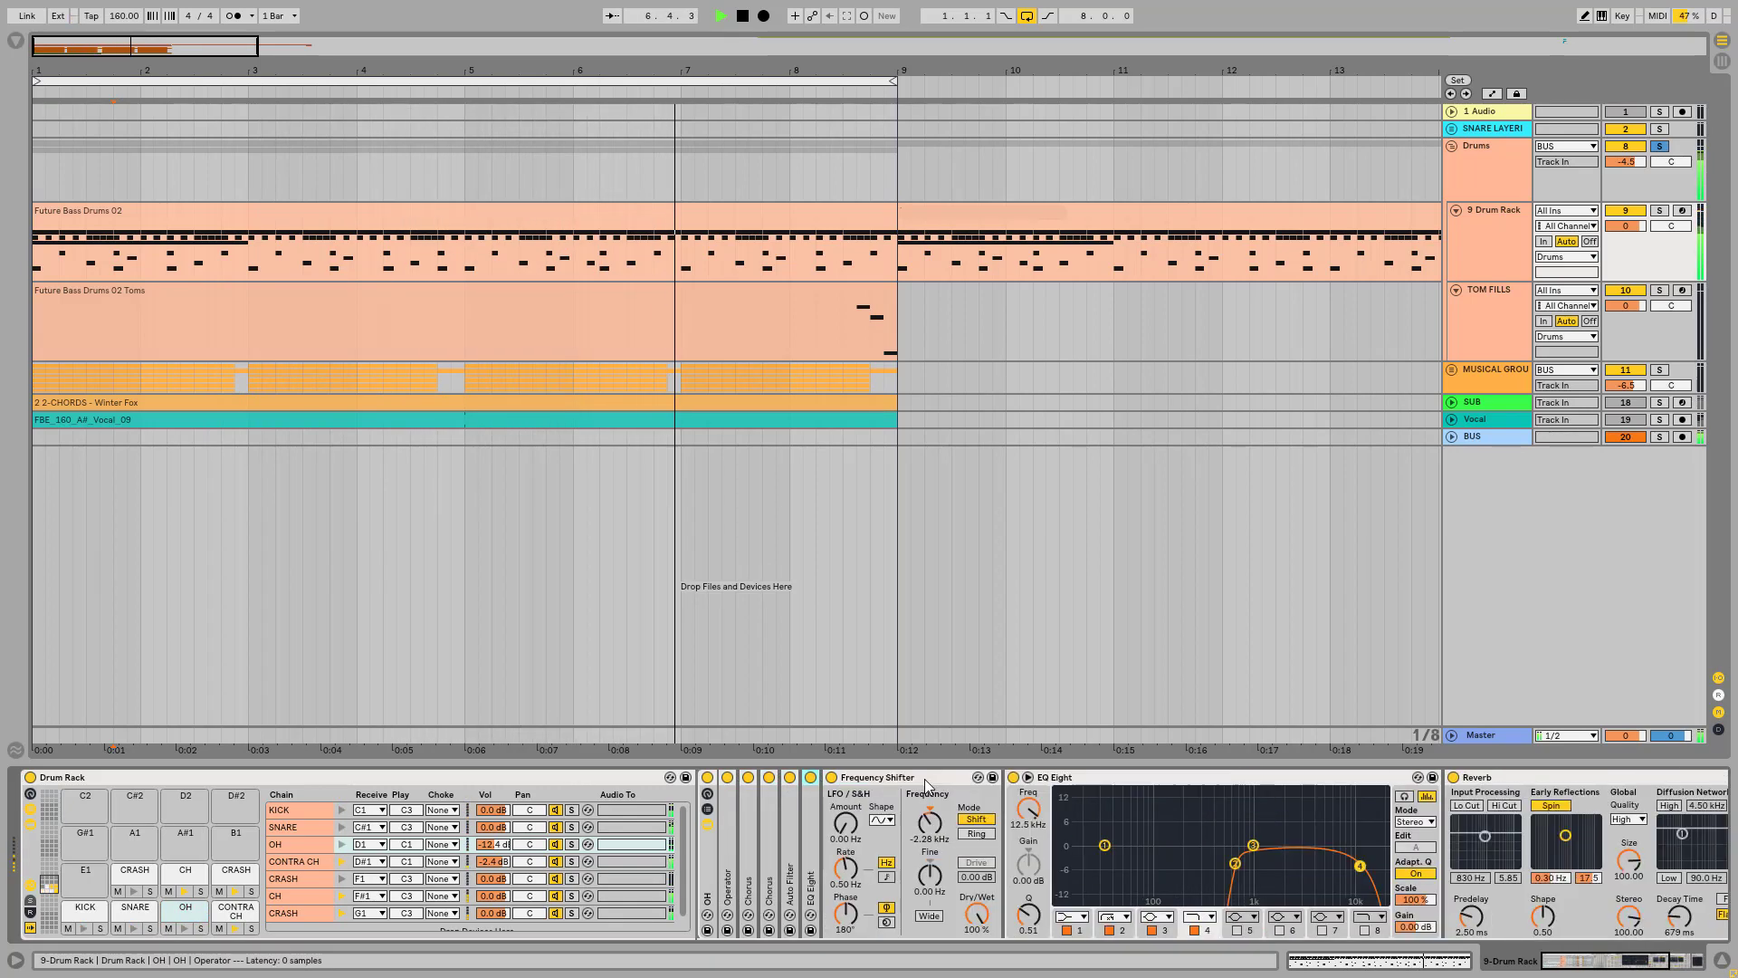
double_click(919, 780)
double_click(923, 780)
double_click(937, 780)
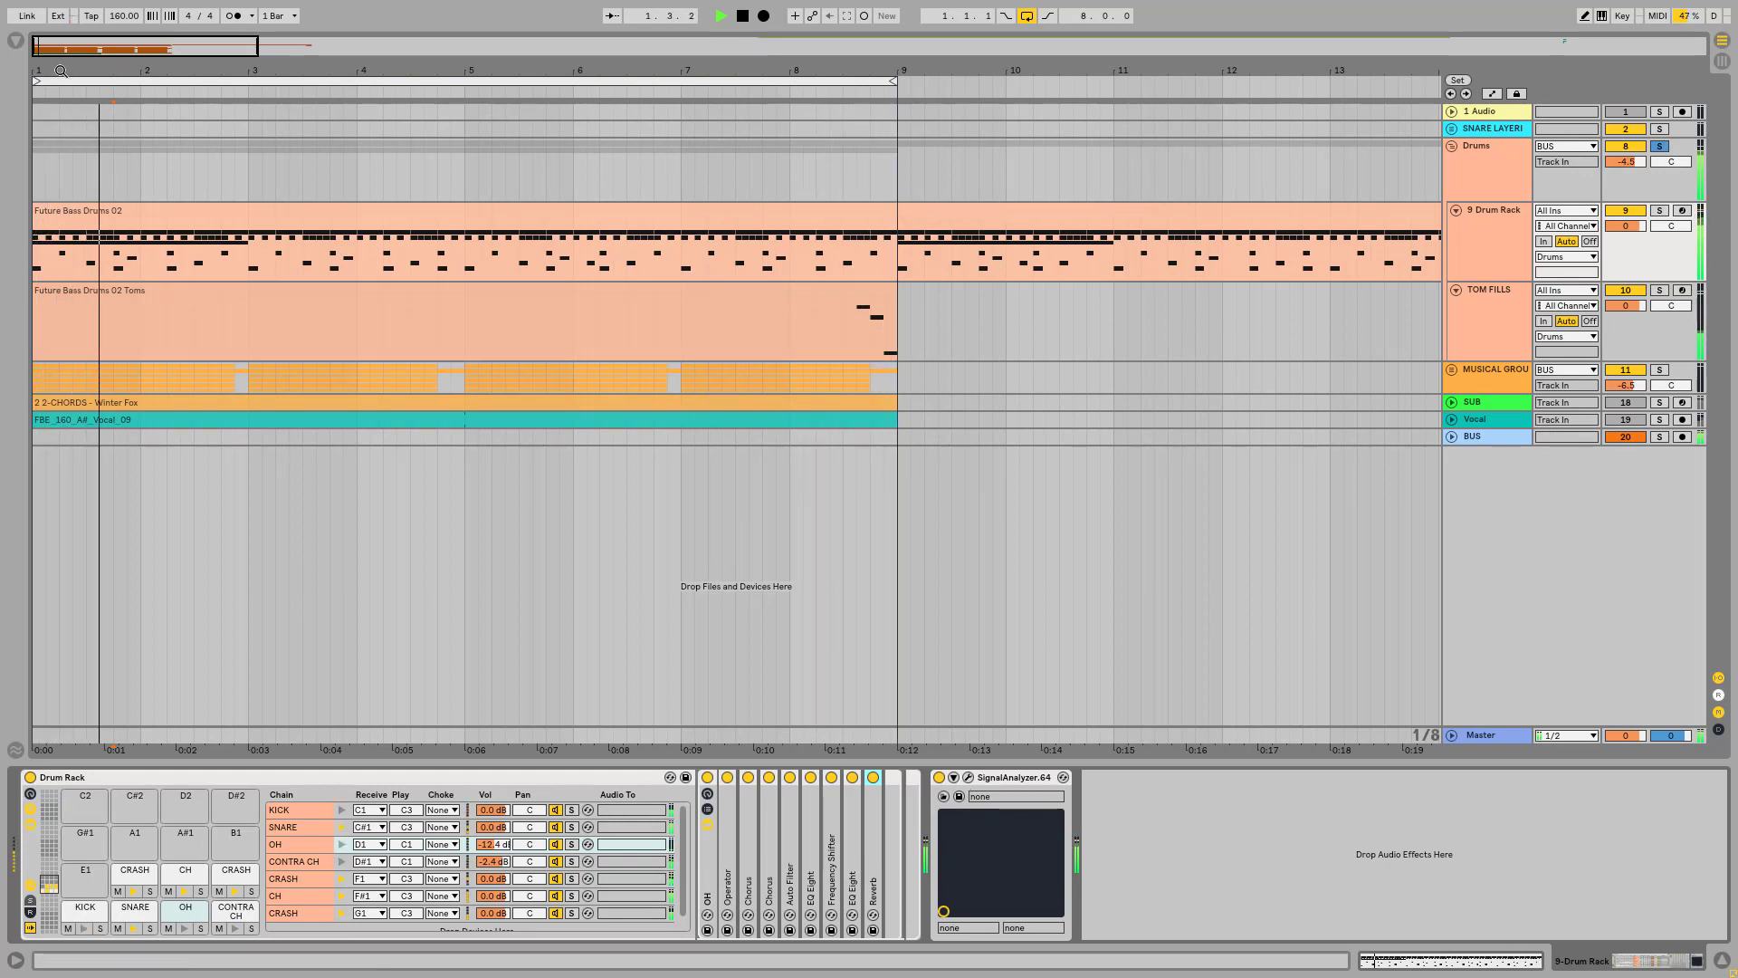
key("space")
Step: Show the SNARE pad's device chain and the CONTRA CH pad's device chain in the Drum Rack
left_click_drag(57, 70, 50, 48)
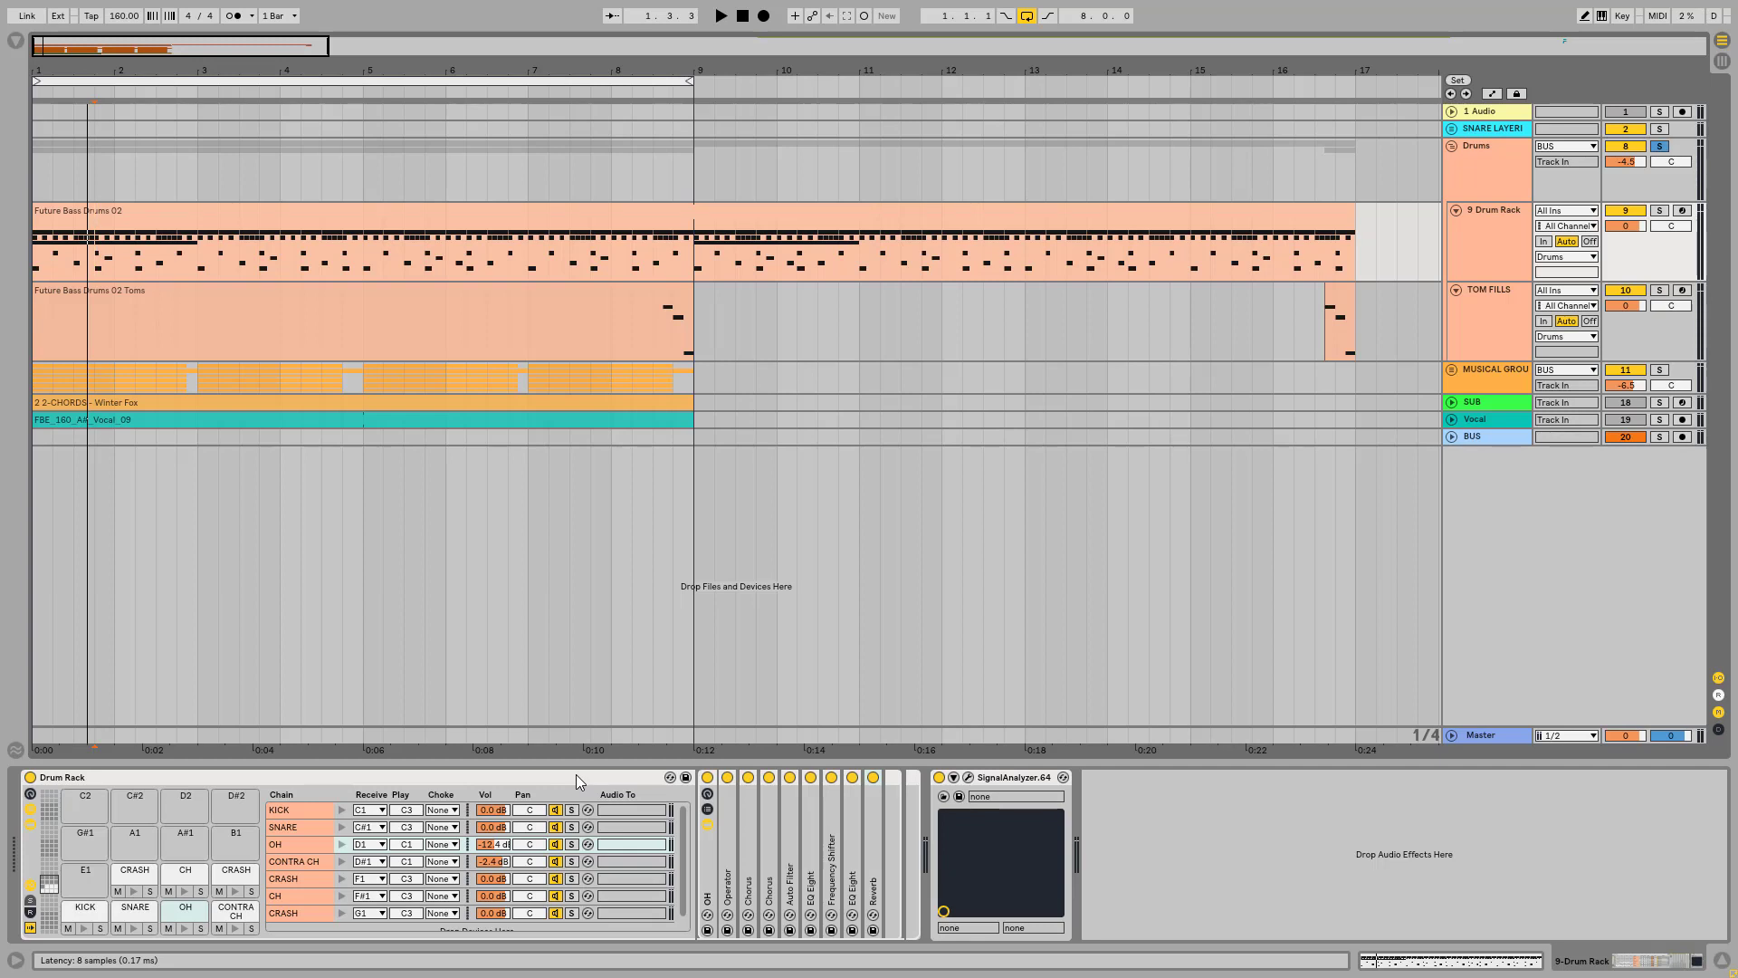
left_click(132, 908)
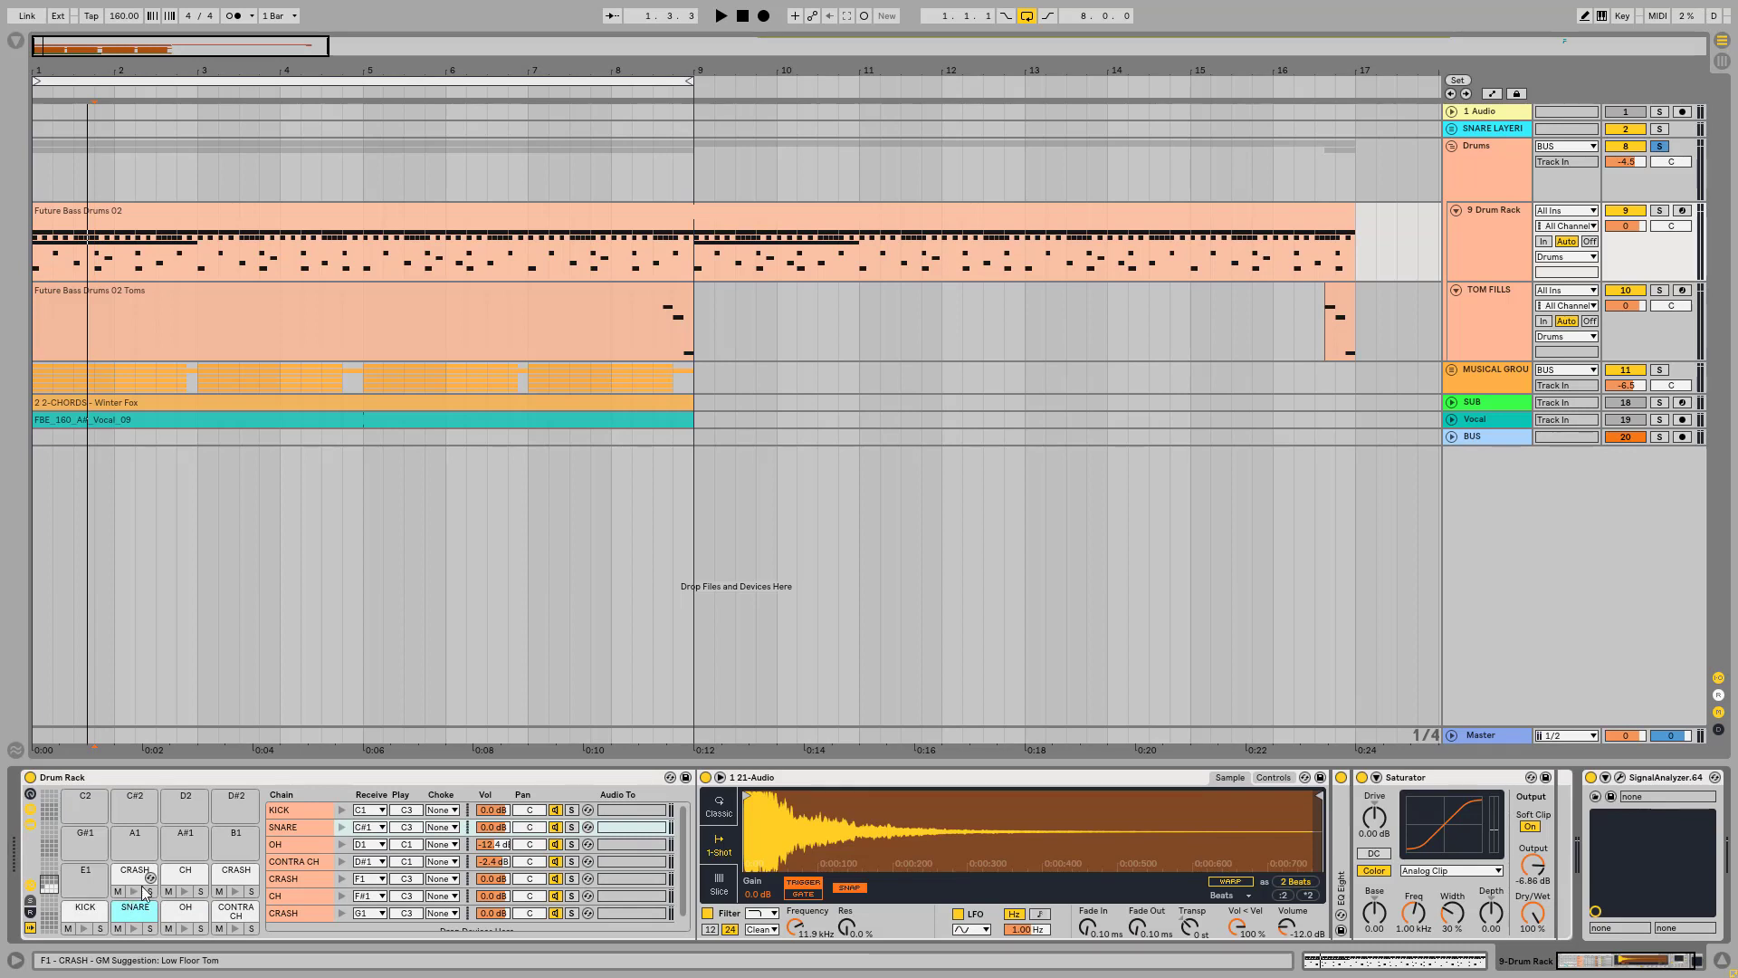
left_click(236, 909)
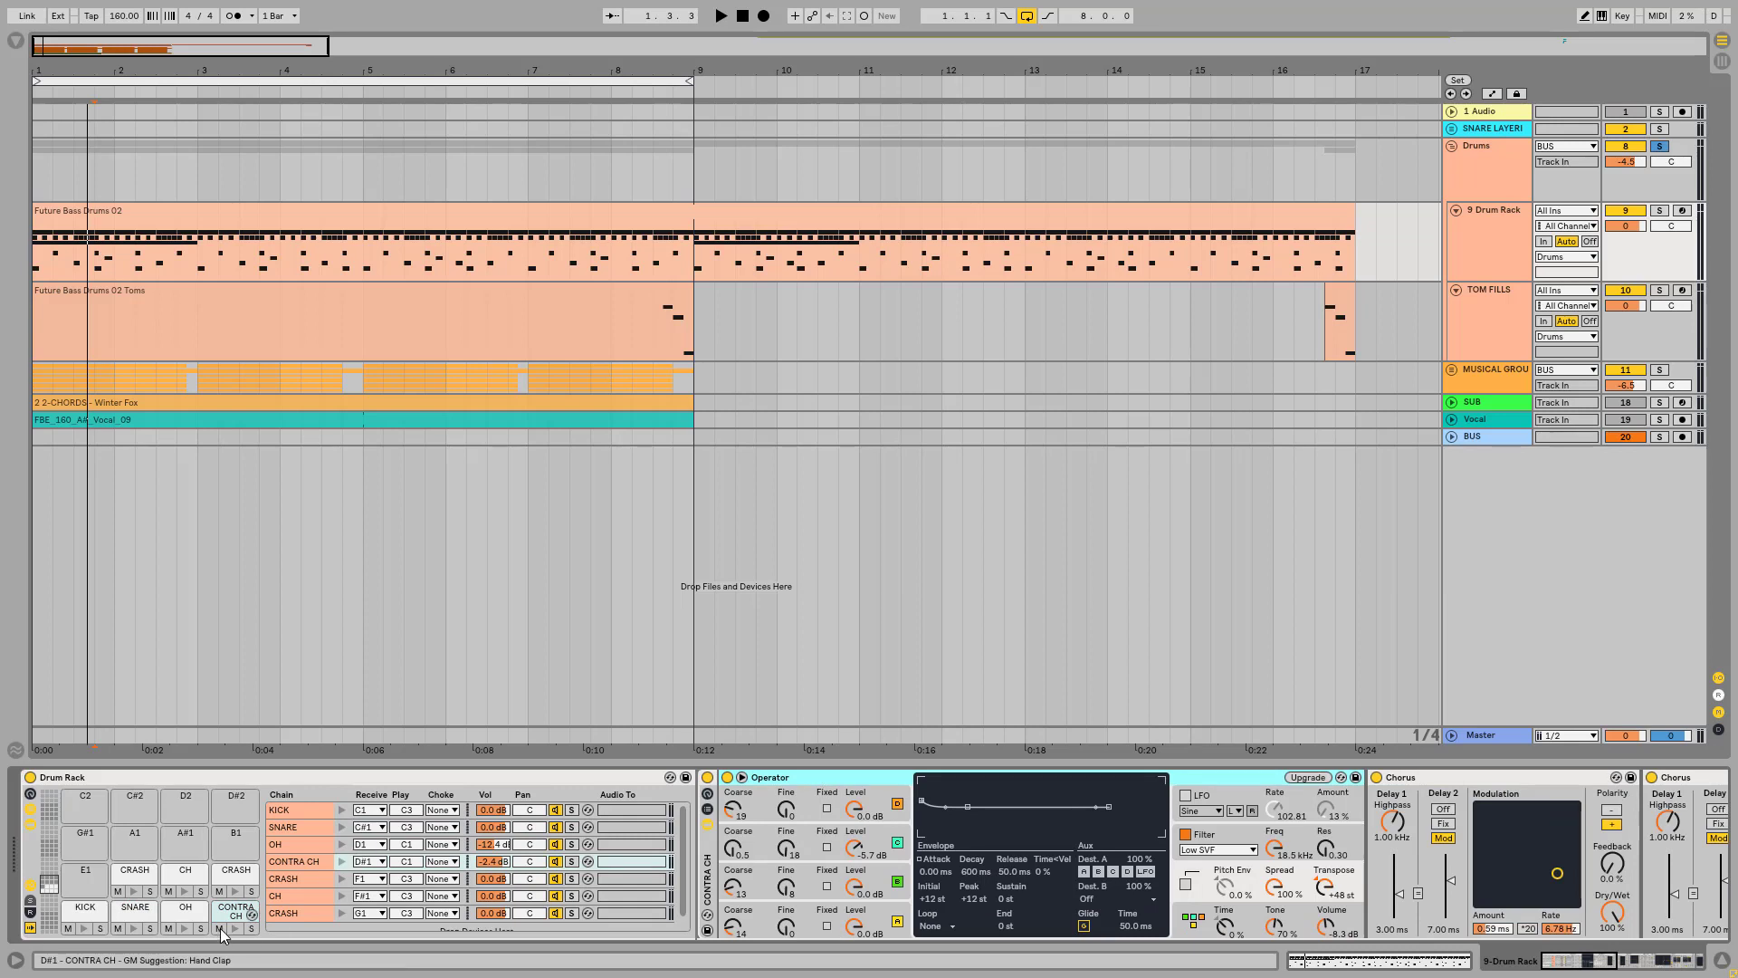
left_click(195, 909)
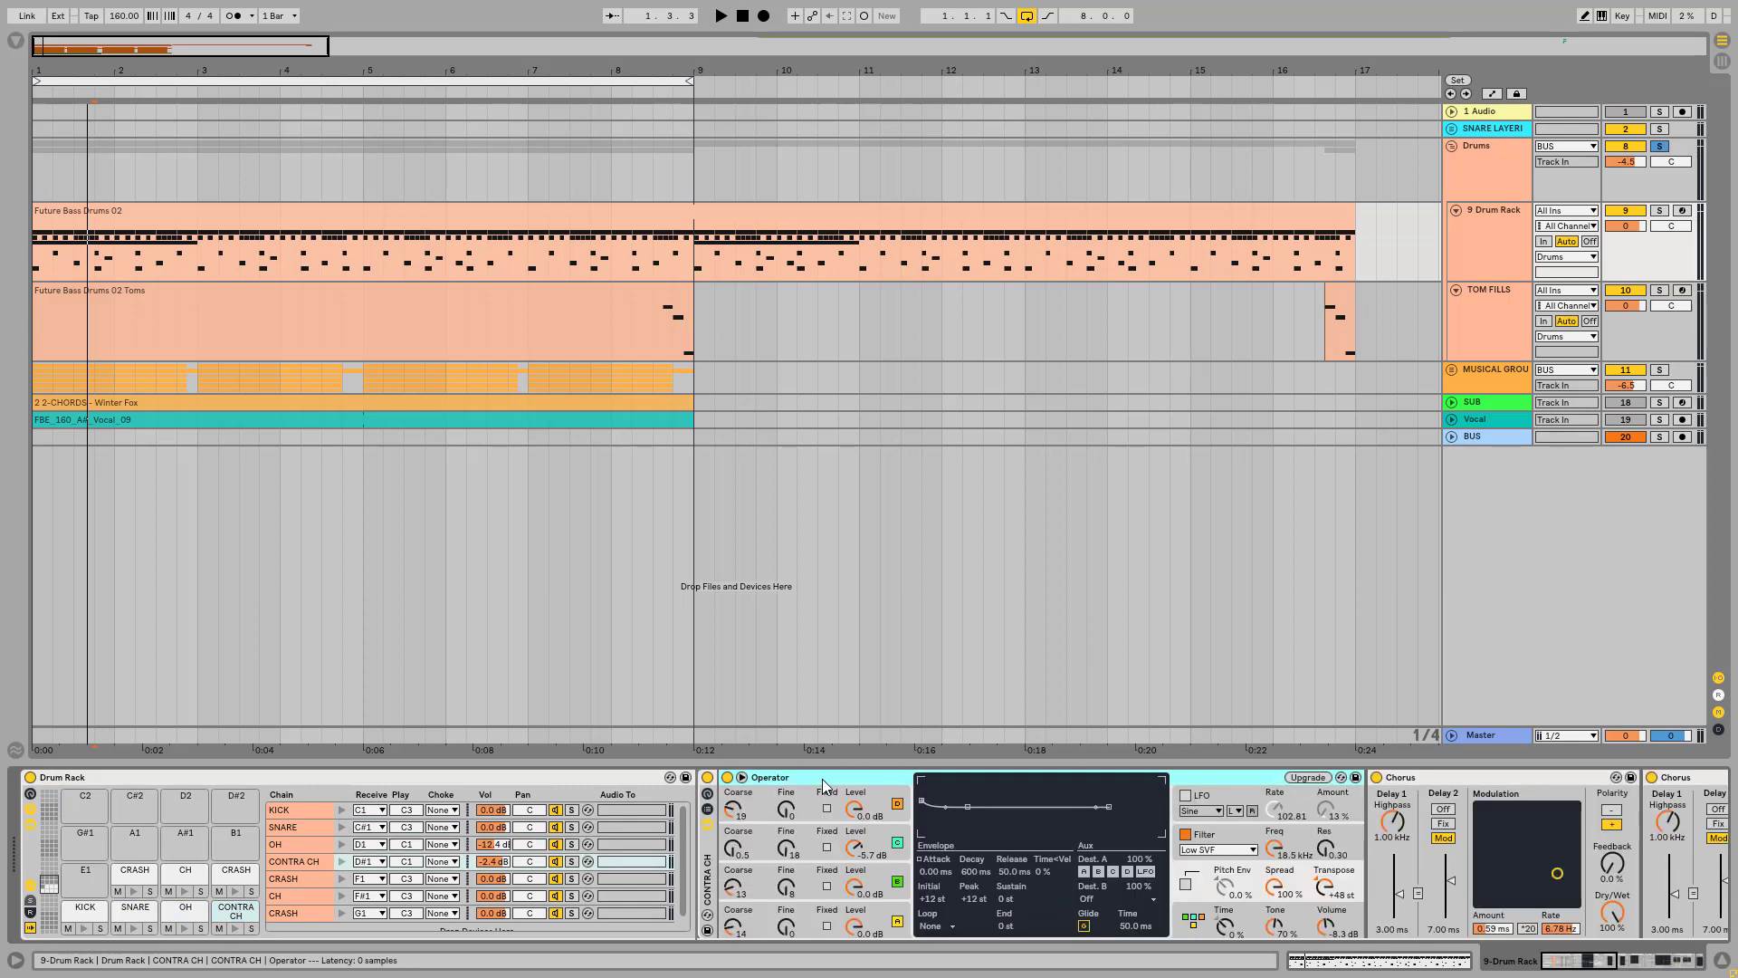